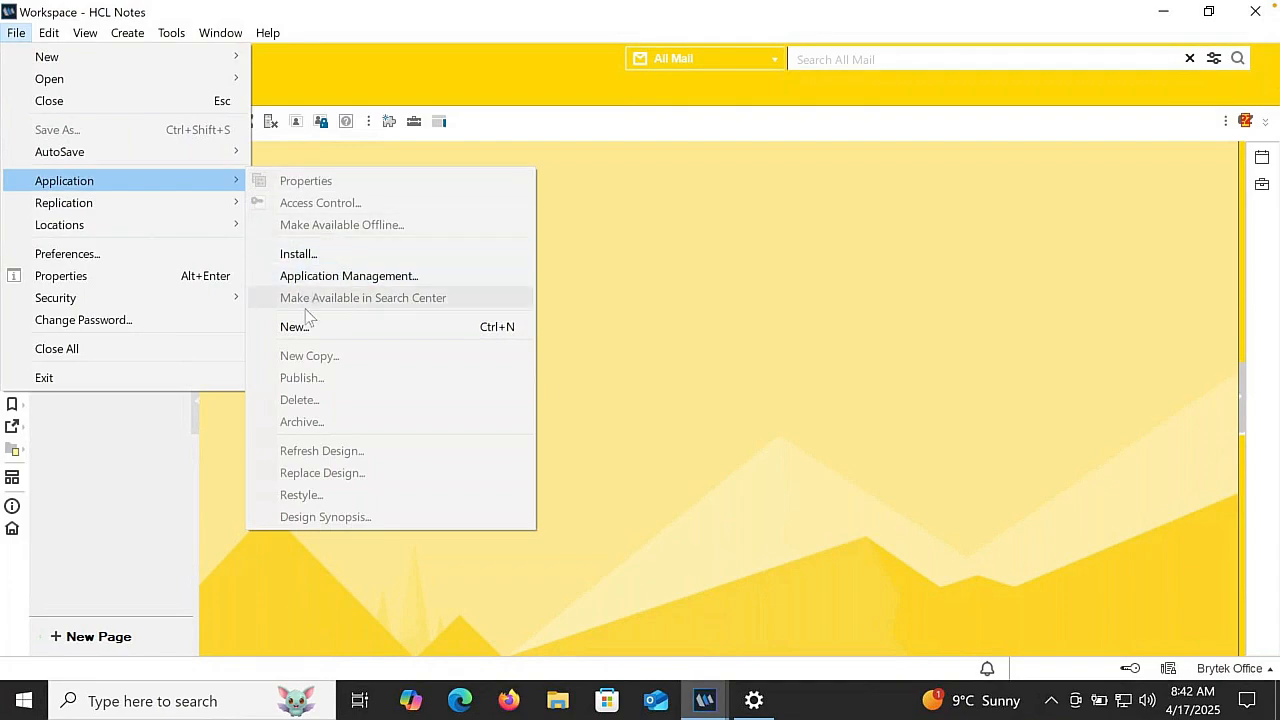
- Create a blank local application titled "Inventory" with the file name dev\inventory.nsf
click(295, 327)
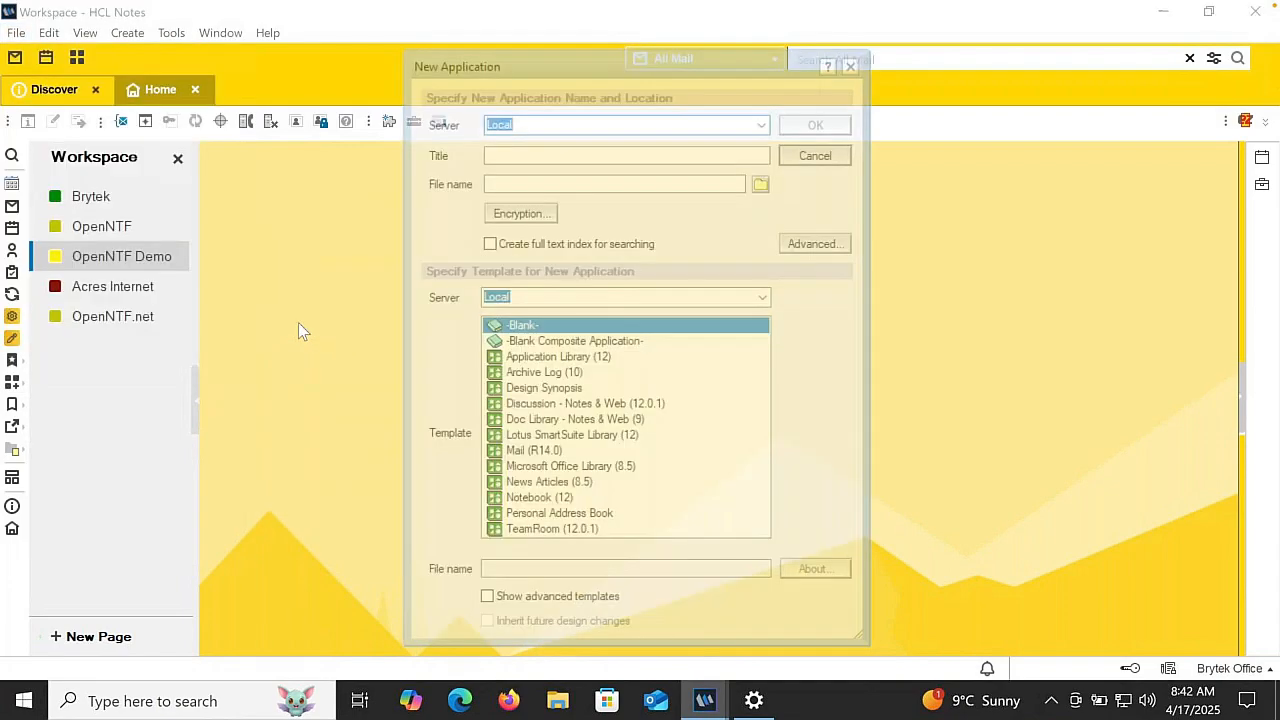
click(506, 154)
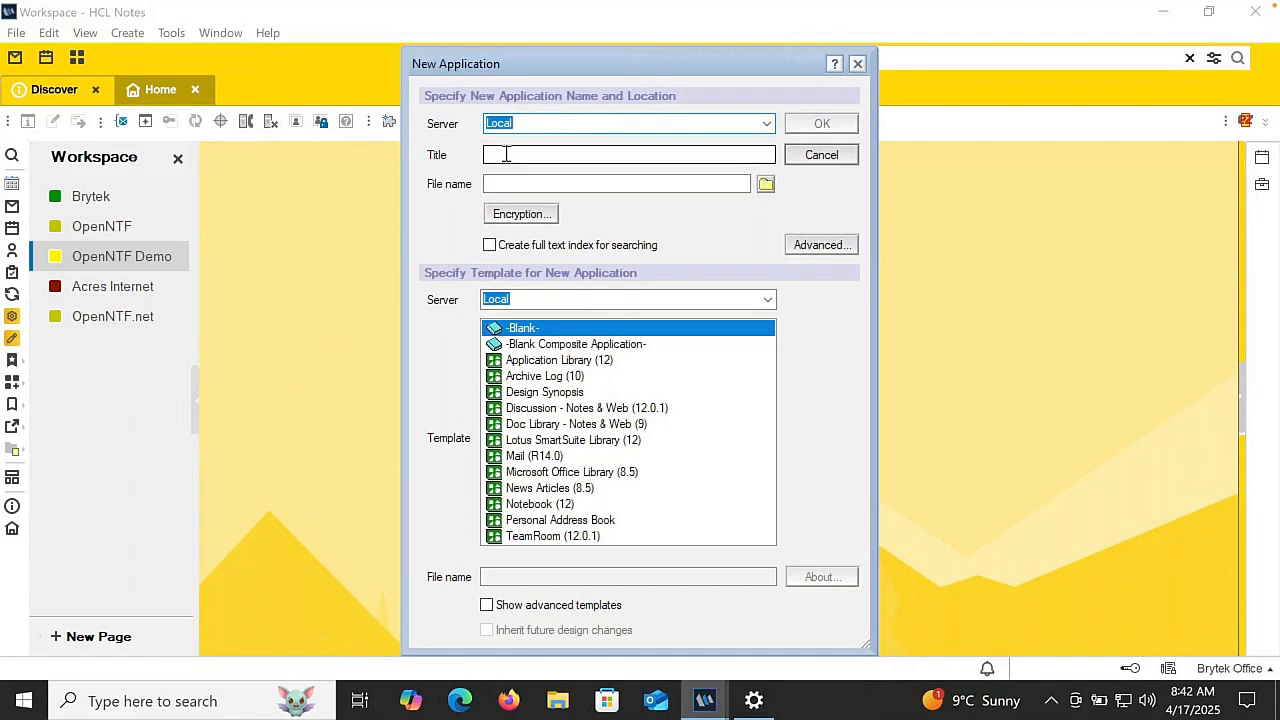
click(506, 154)
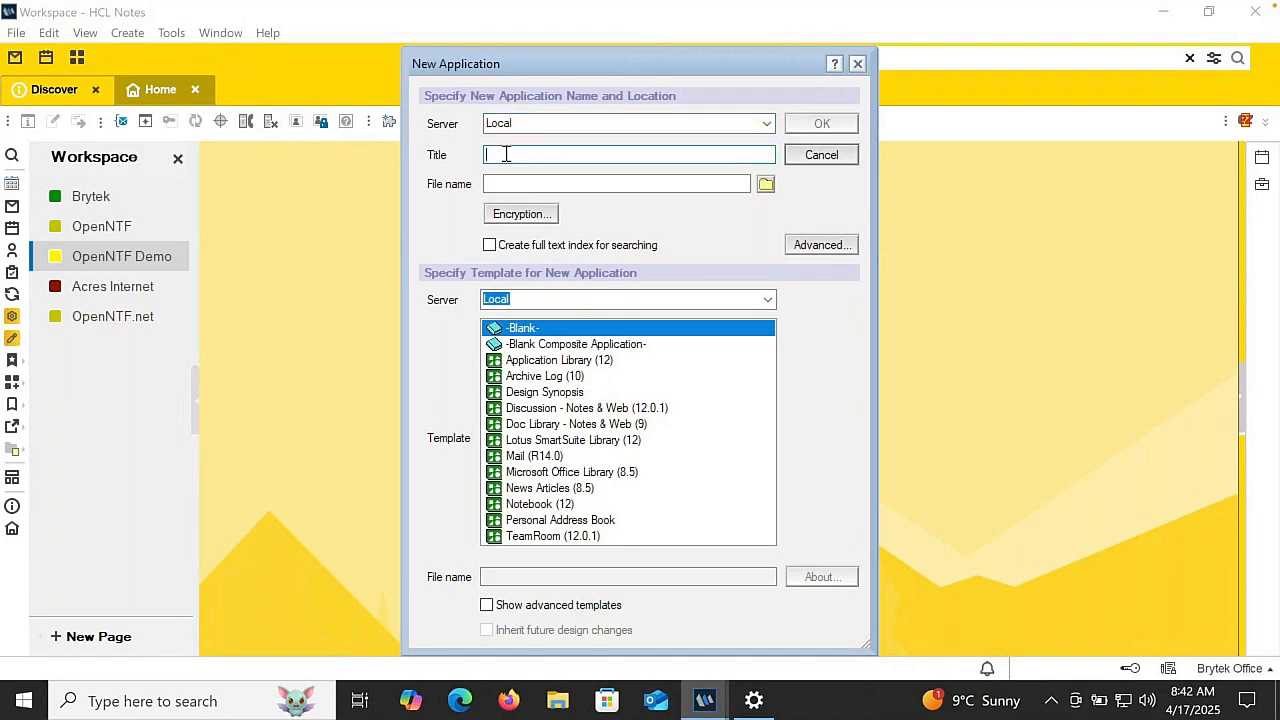
text(Inventory)
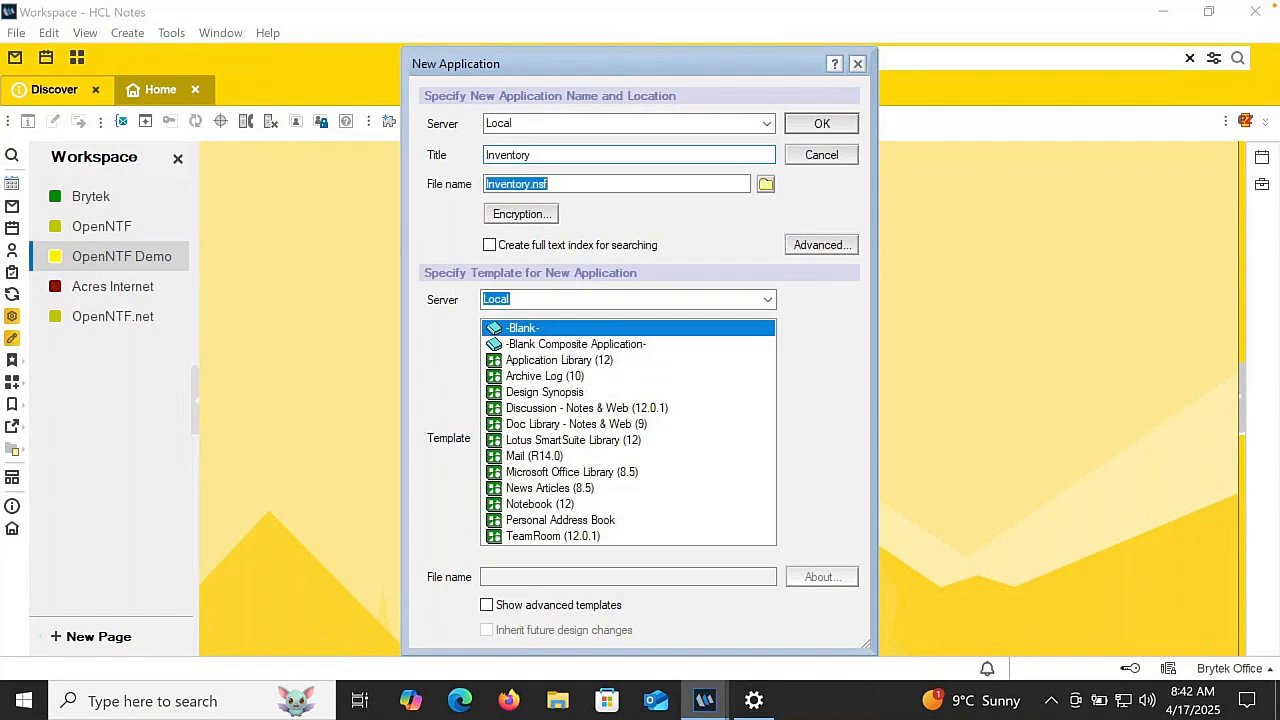
key(Tab)
text(d)
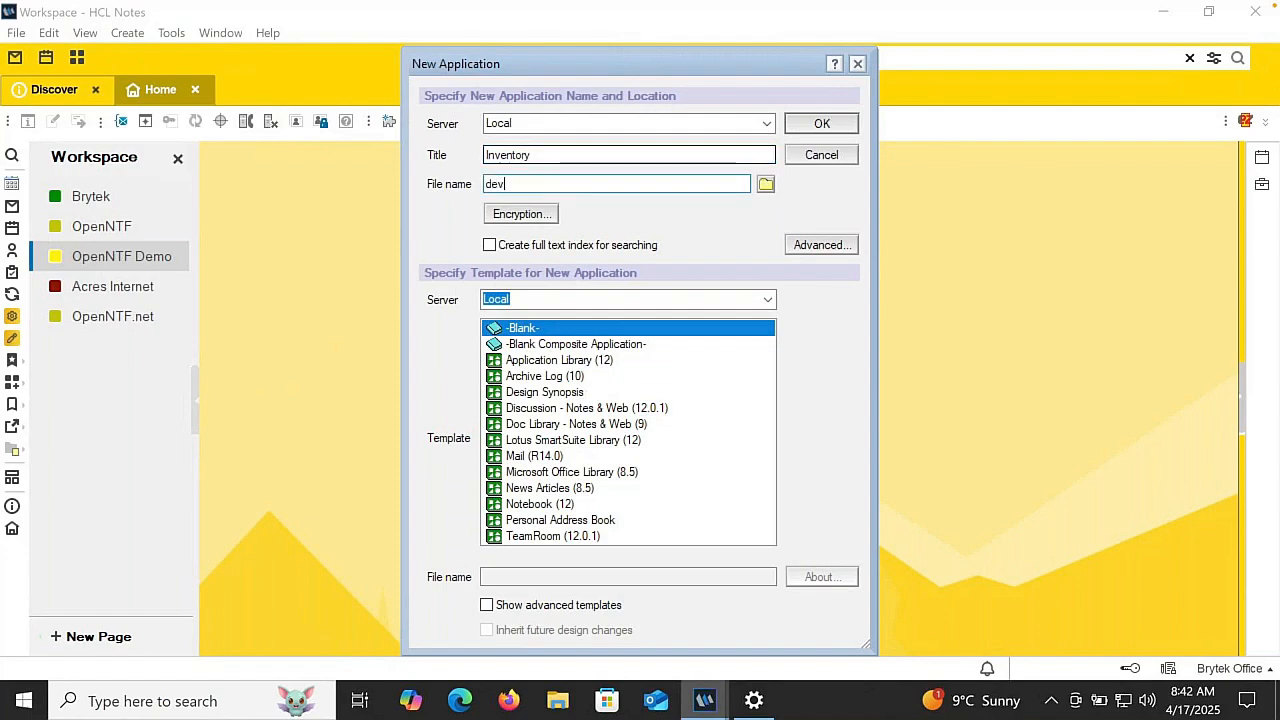
text(ev\inventory.nsf)
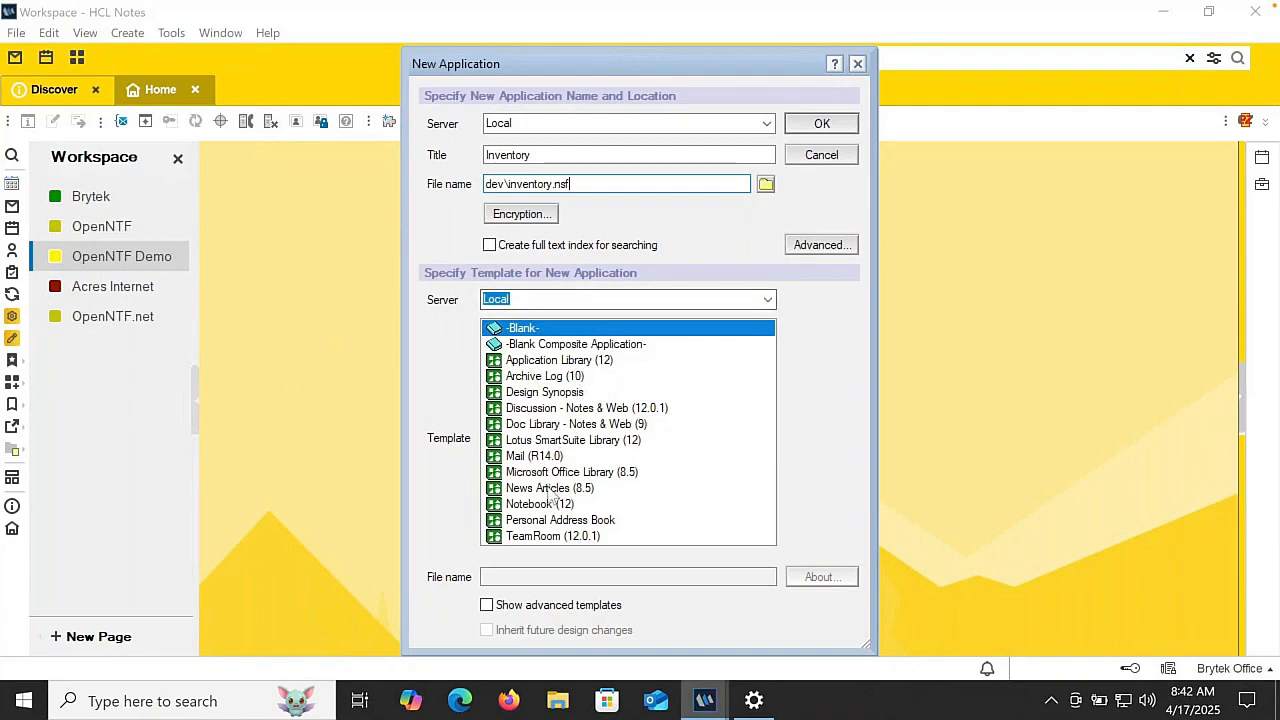
click(821, 123)
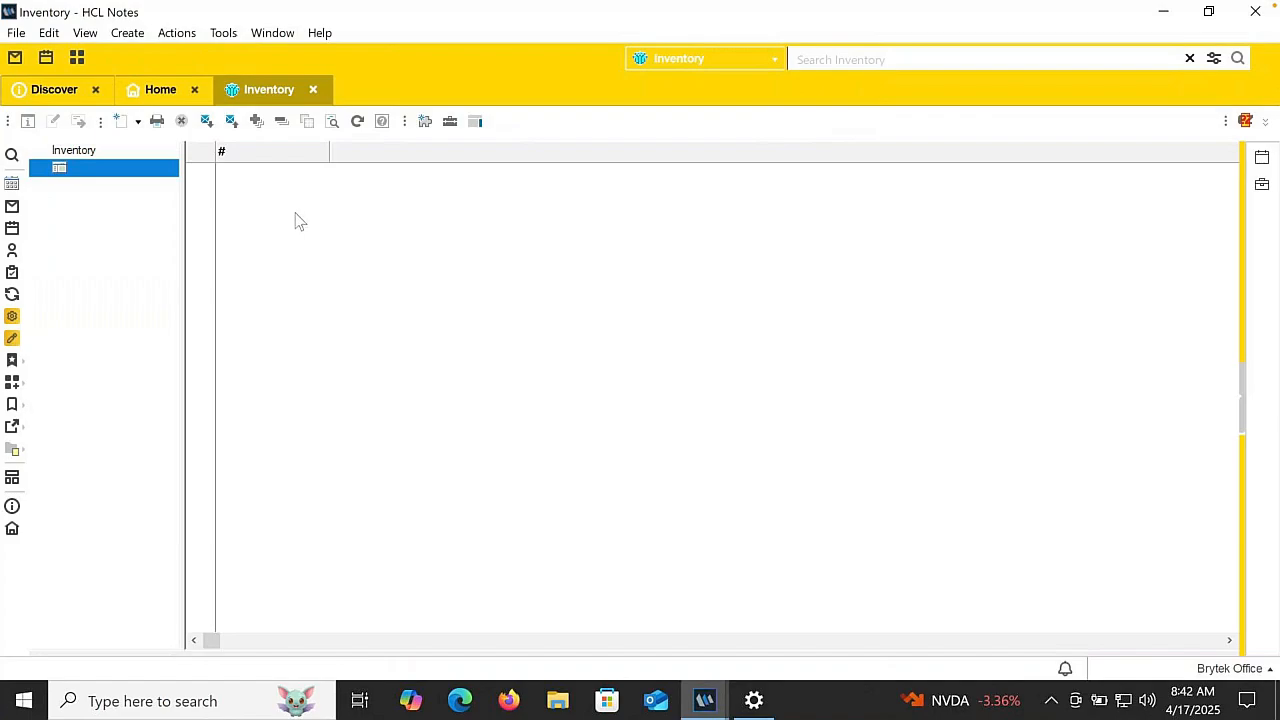
- Open the Inventory application's design in Domino Designer and widen the application navigator
click(86, 33)
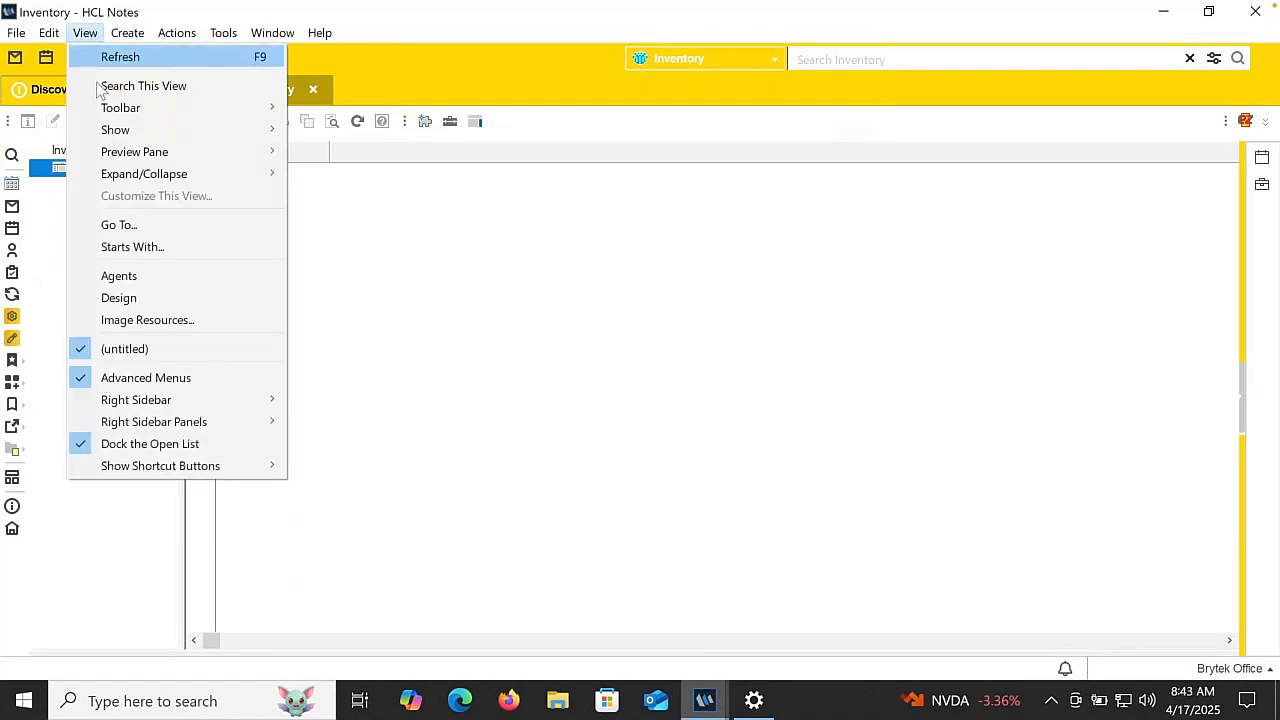
click(118, 298)
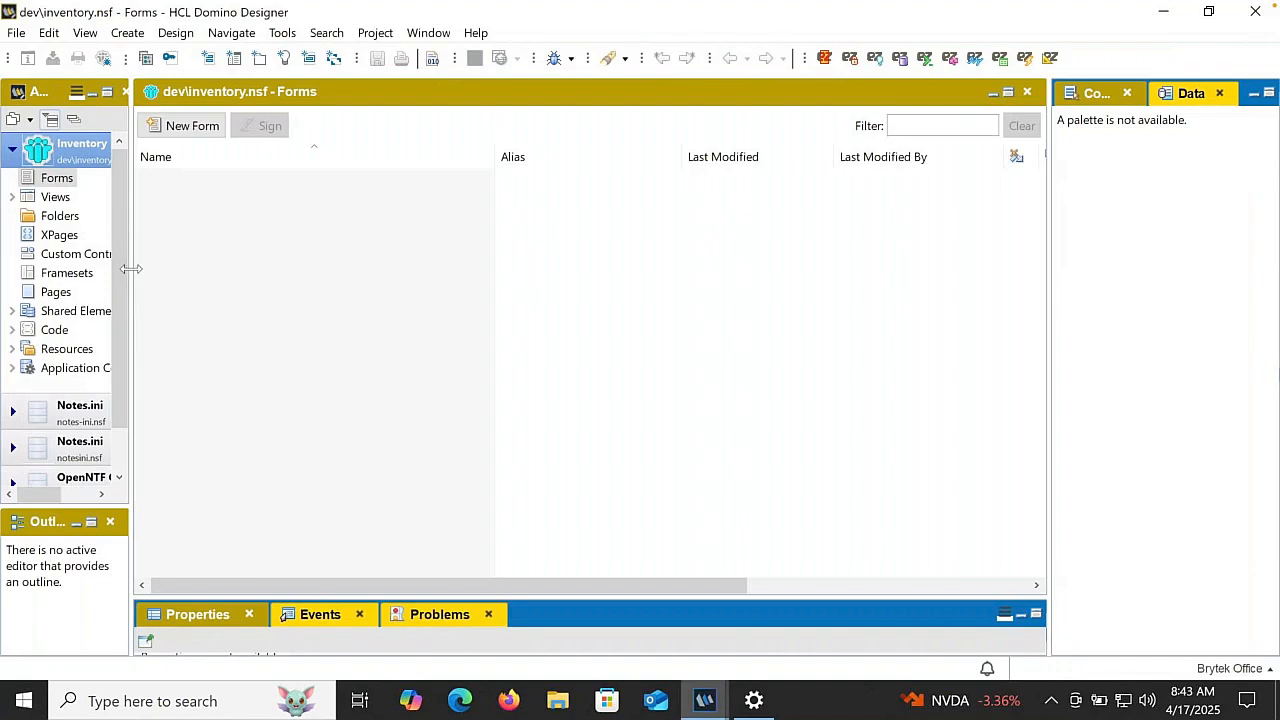
drag(129, 266, 209, 267)
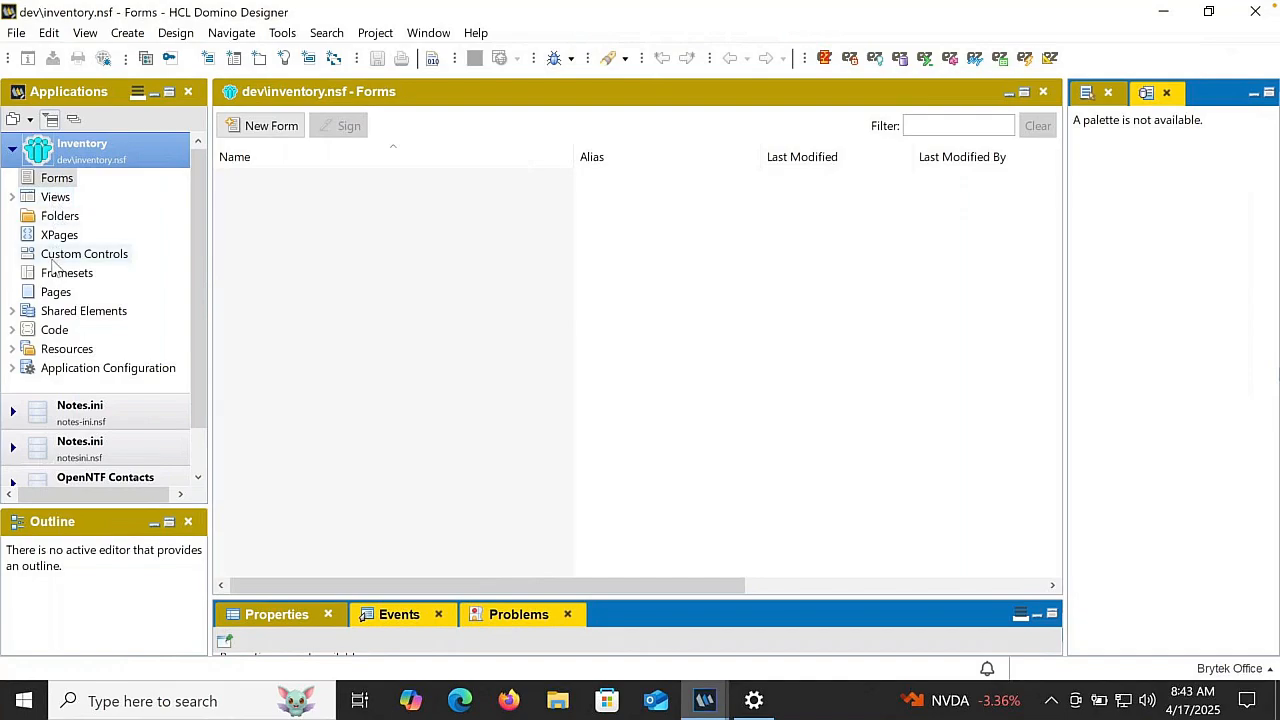
- Examine the design element types under Shared Elements and Code, then collapse both groups again
click(13, 312)
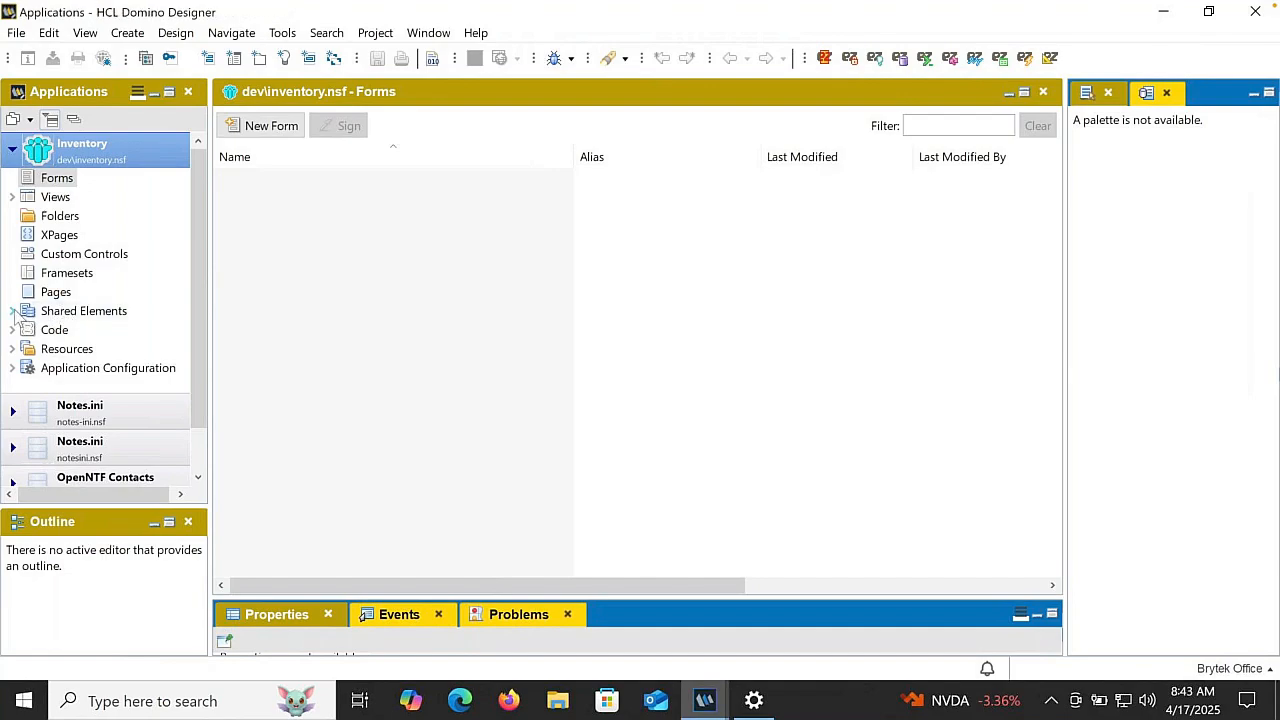
click(13, 312)
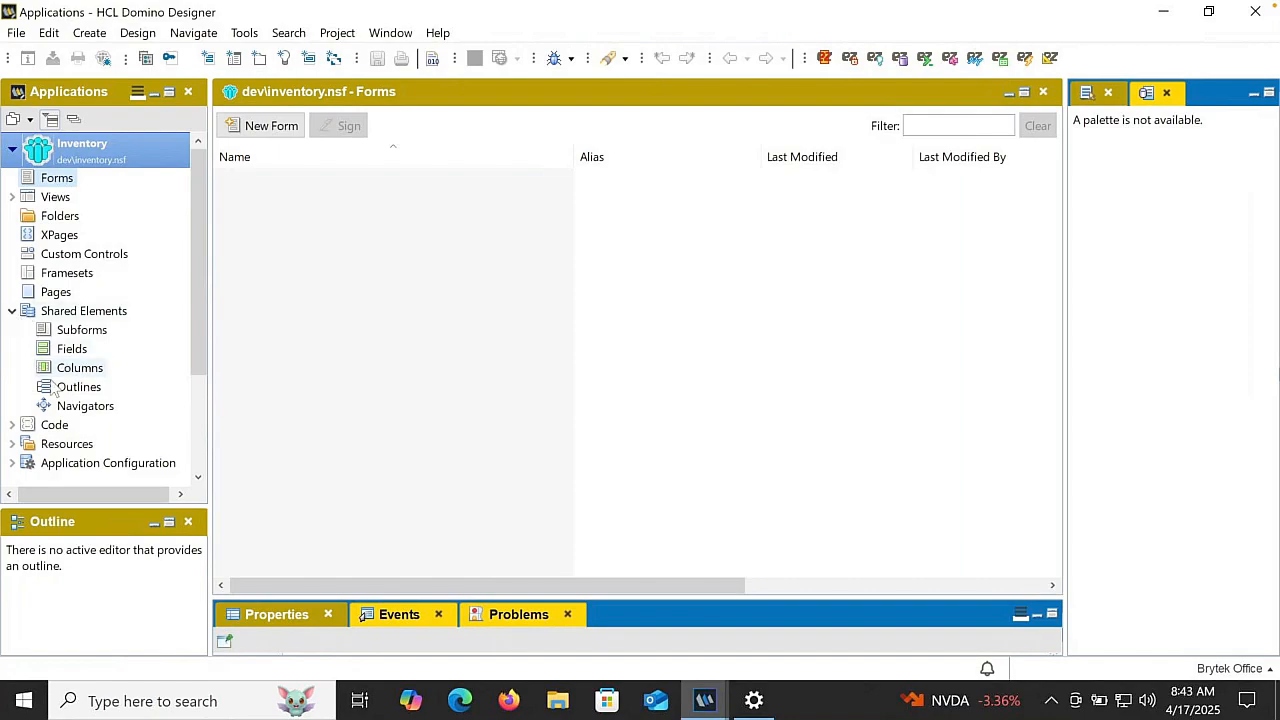
click(12, 312)
click(12, 330)
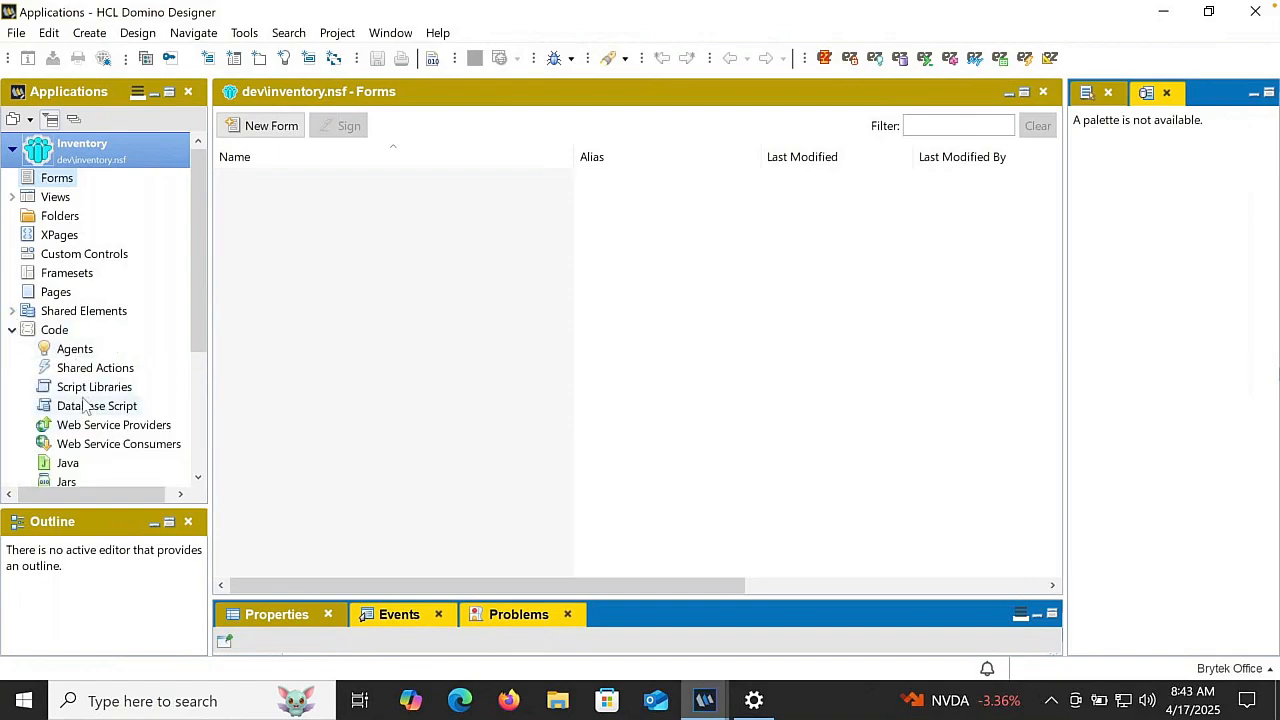
click(12, 330)
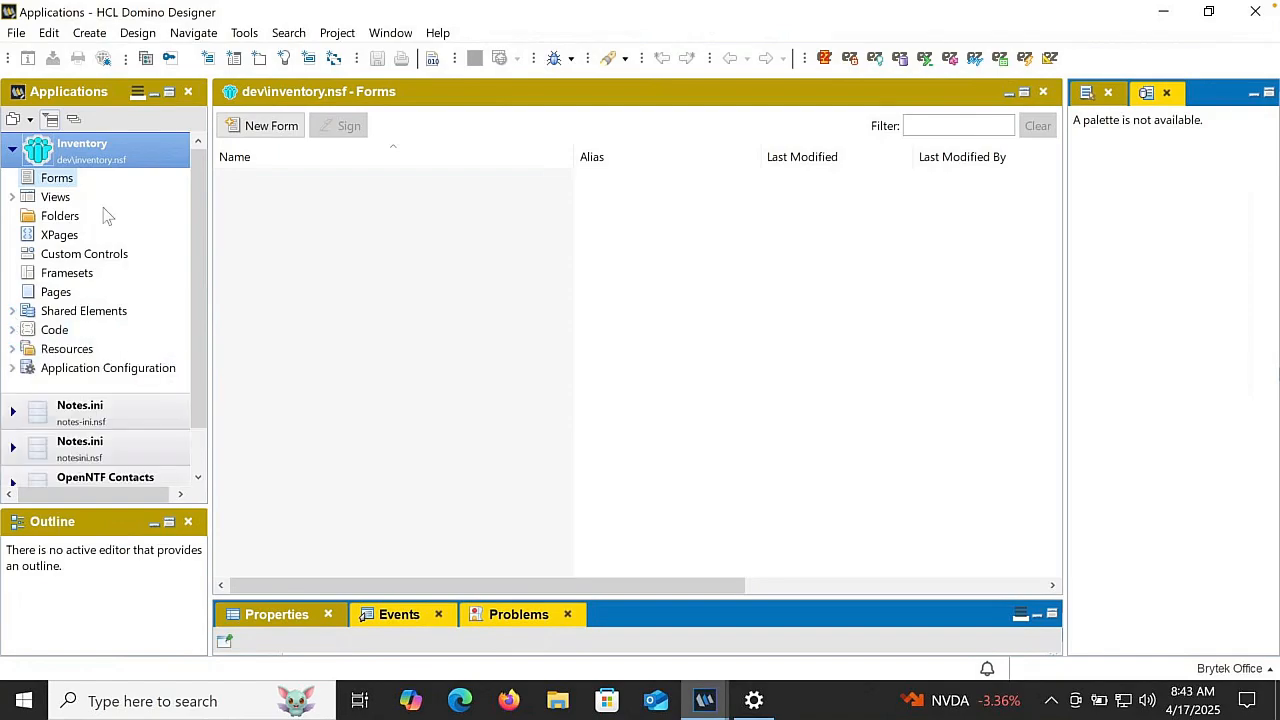
- Create a new form named "Item" in the Inventory application
click(267, 133)
click(267, 133)
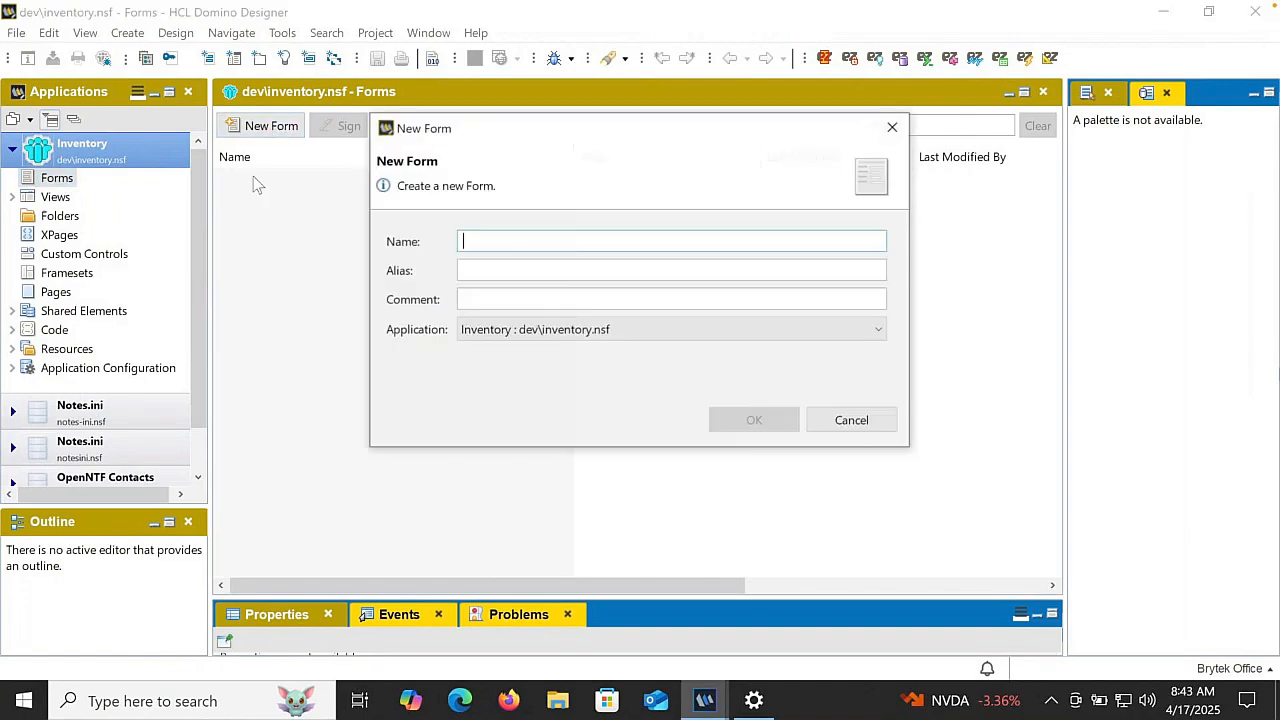
text(Item)
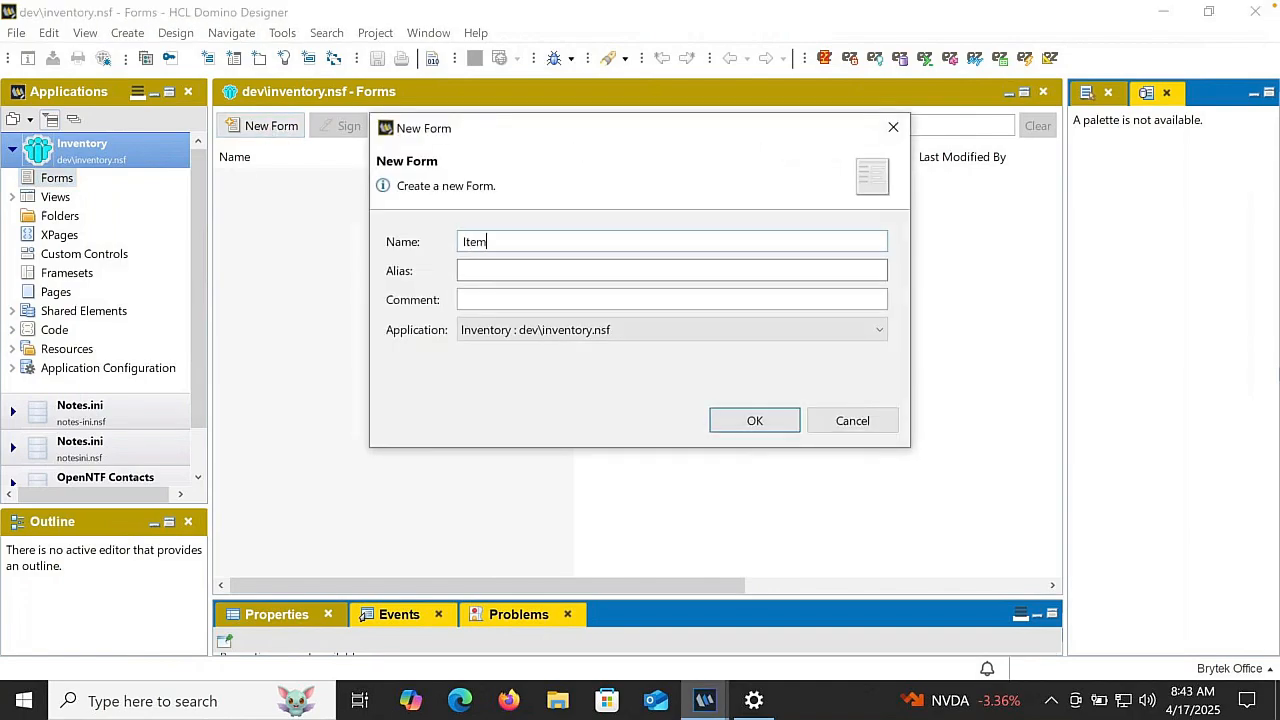
click(750, 420)
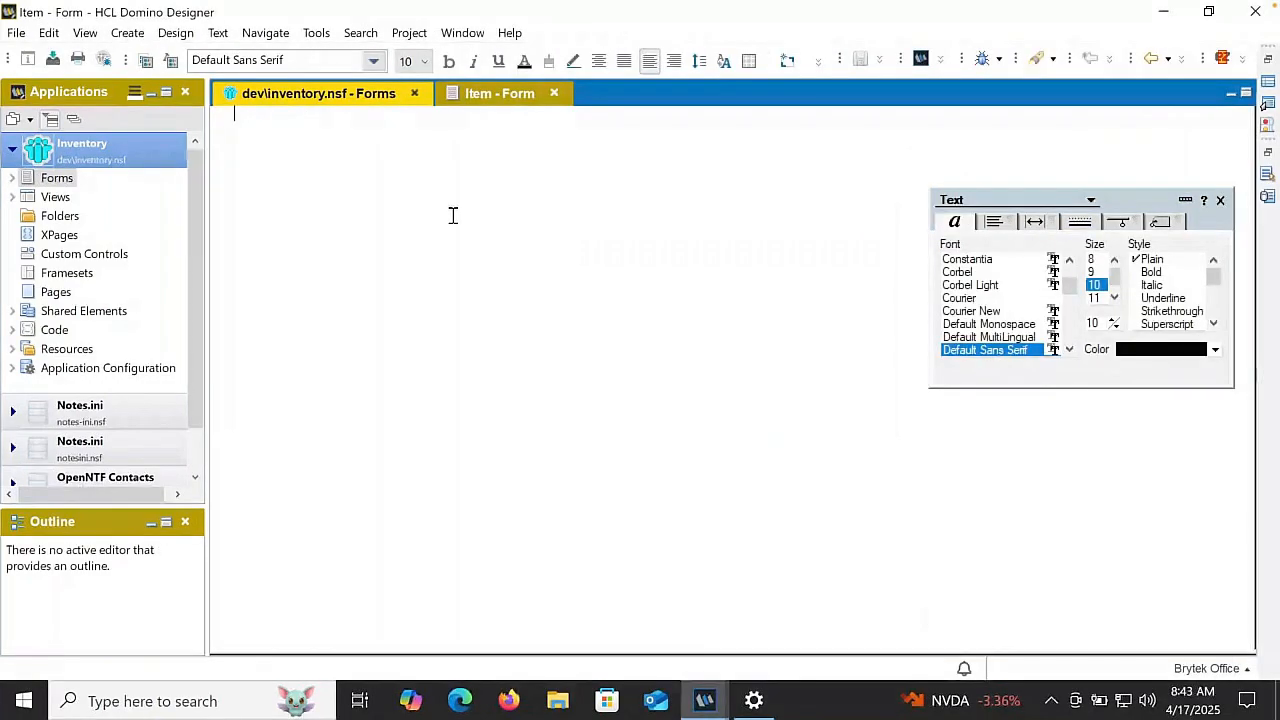
- Add the heading "Item" near the start of the form and format it bold at size 14
key(Return)
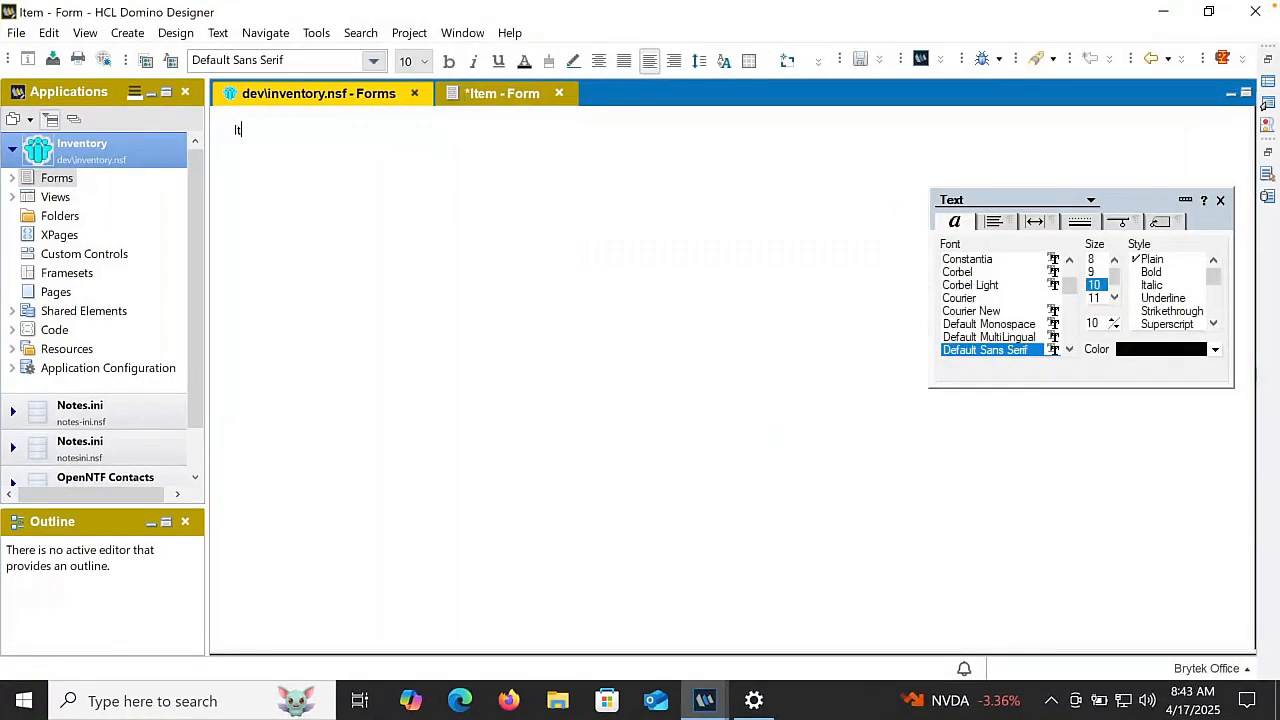
key(ctrl+a)
click(449, 61)
click(423, 61)
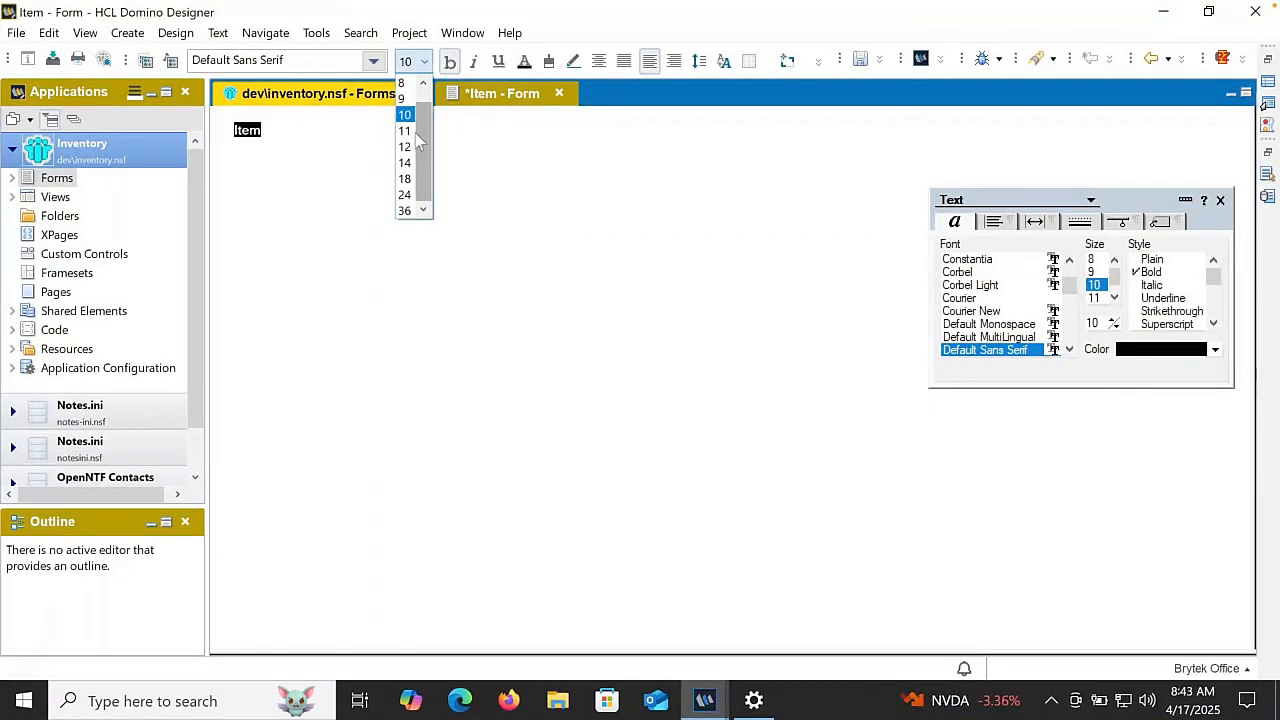
click(404, 163)
click(290, 174)
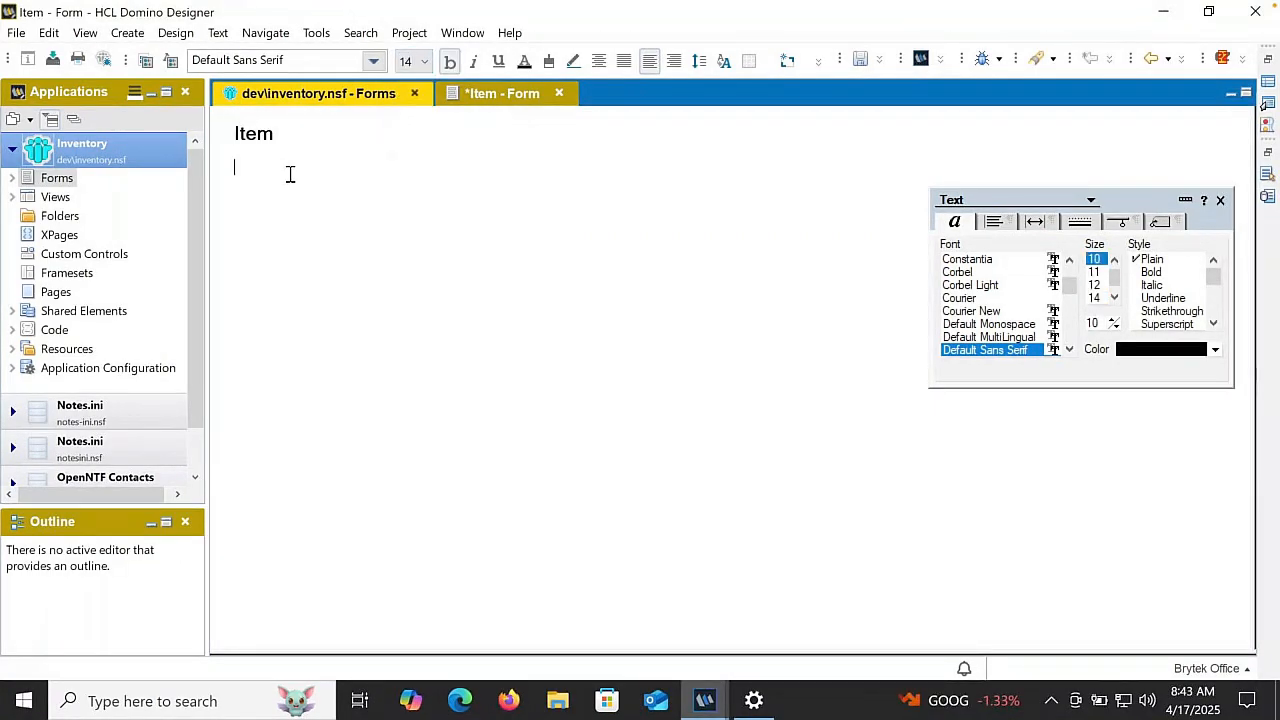
- Insert a basic table with 10 rows, 2 columns and a fixed width of 6 inches below the heading
click(749, 61)
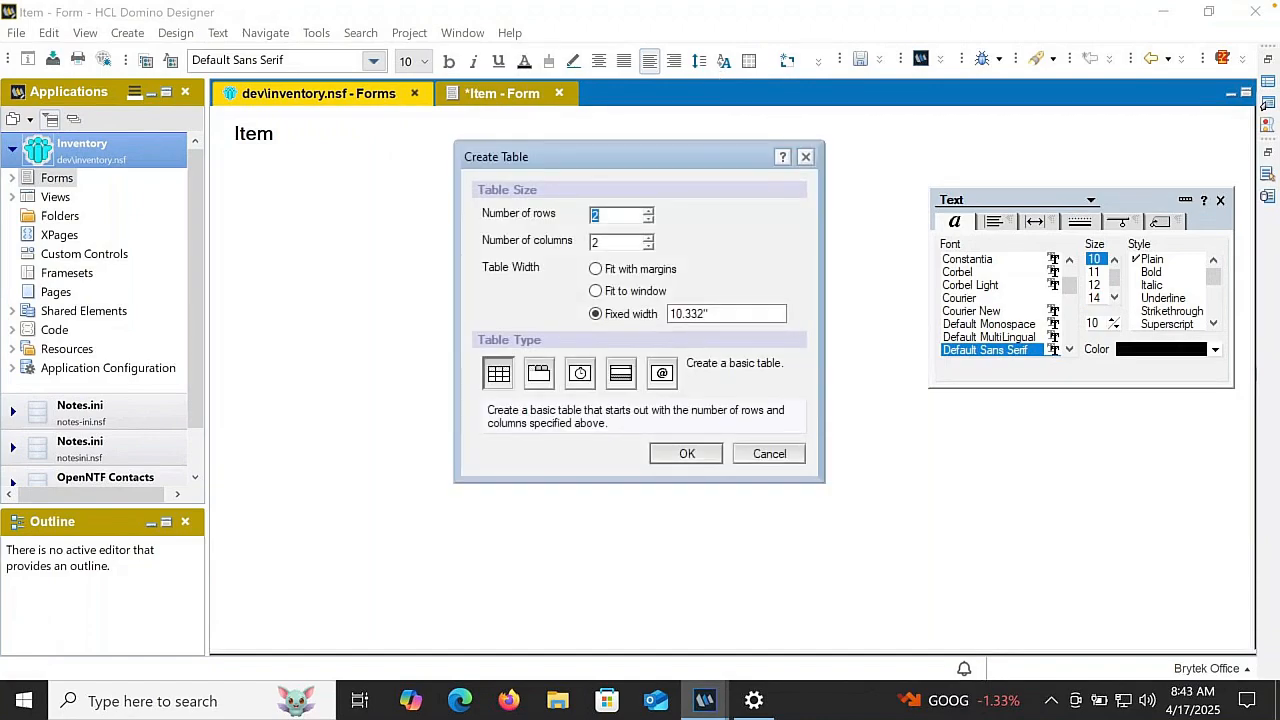
text(10)
key(Tab)
key(Tab)
drag(714, 316, 646, 306)
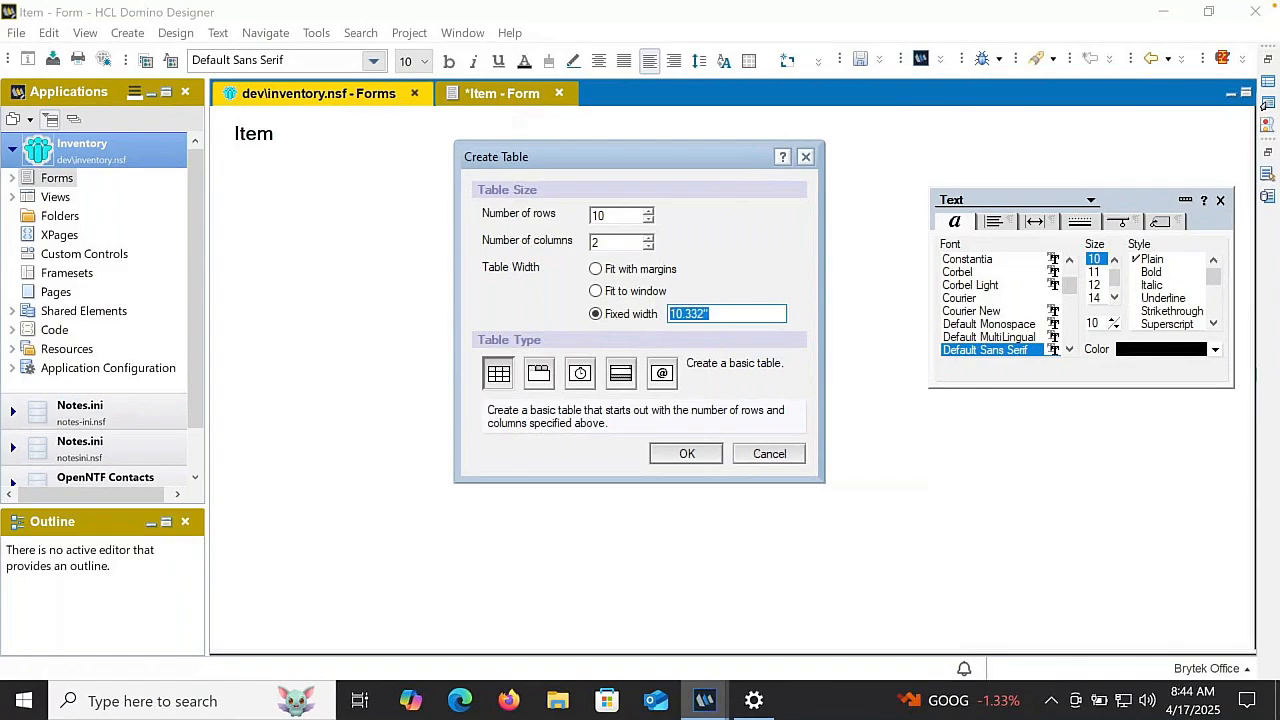
text(6)
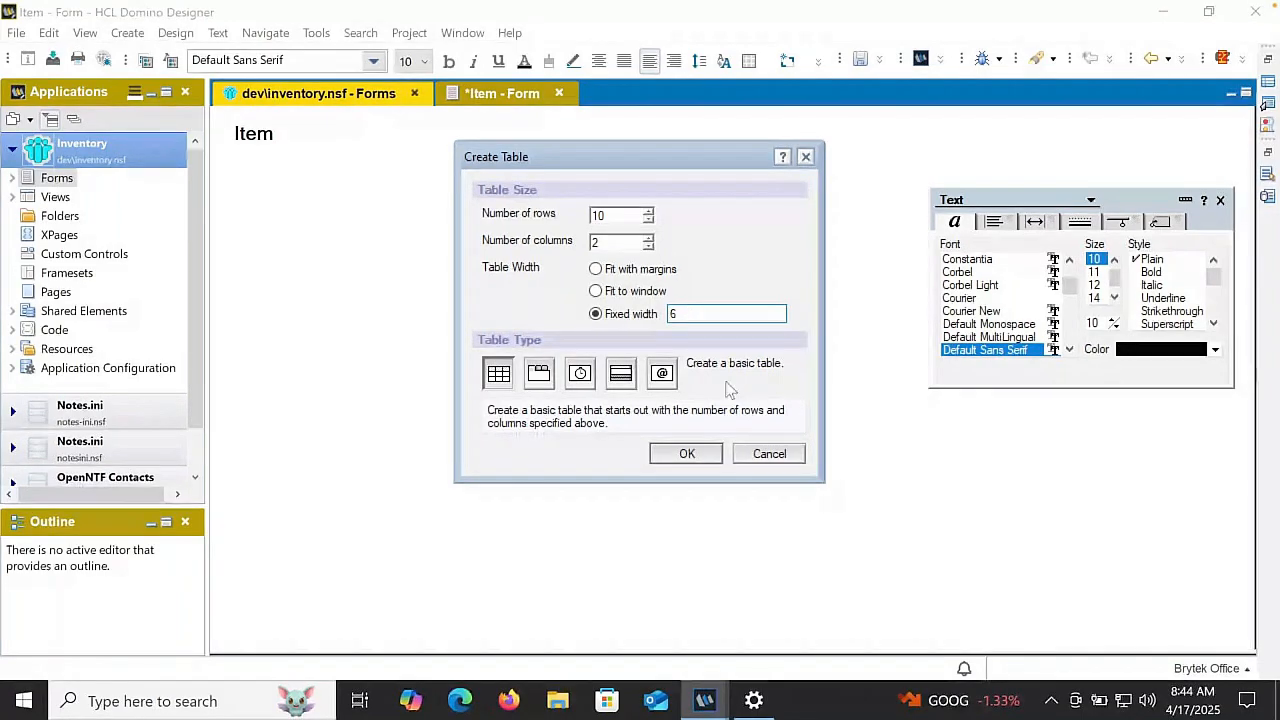
click(687, 453)
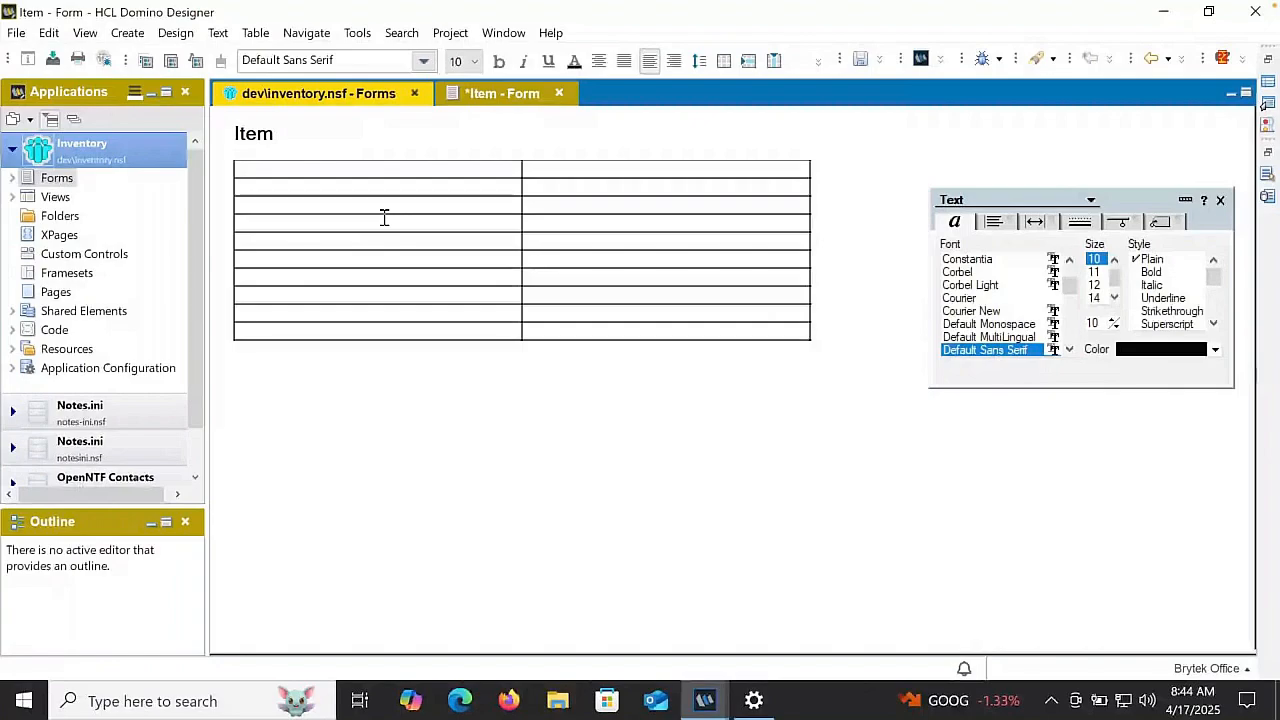
- Enter the labels "Item Code", "Item Description" and "Category" in the first three rows of the table's first column
text(Item Code )
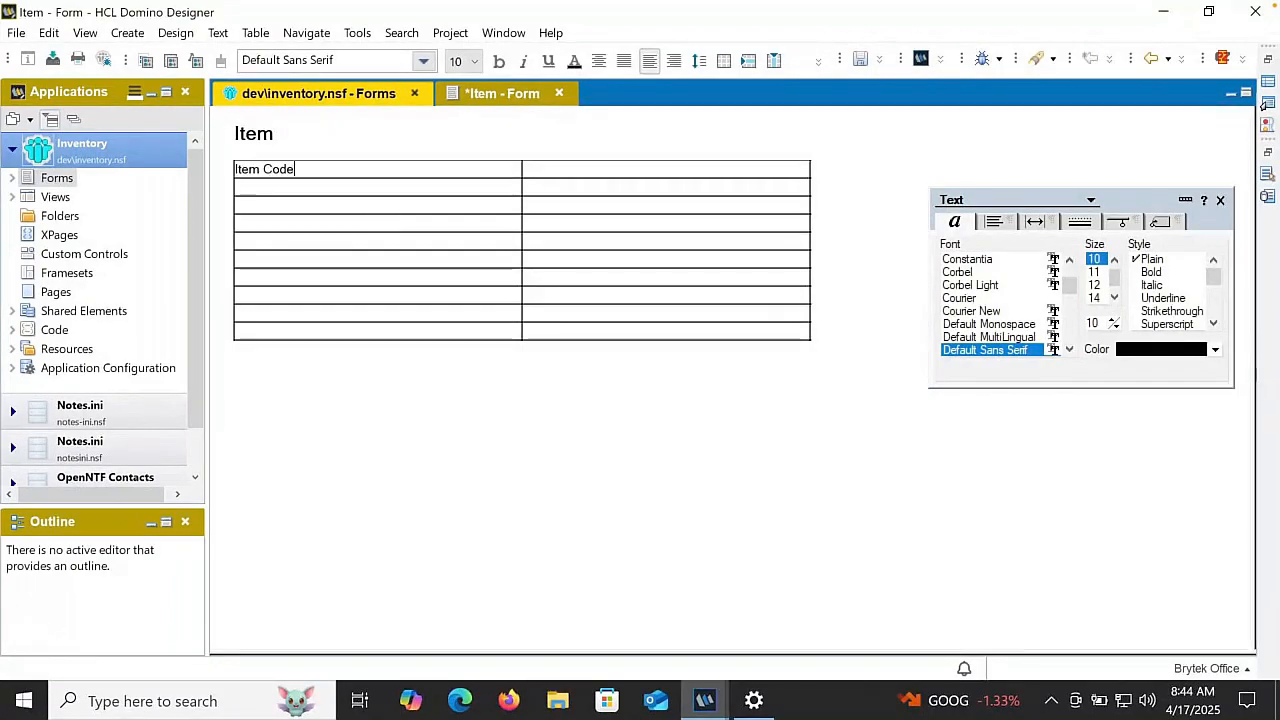
text(Item Description )
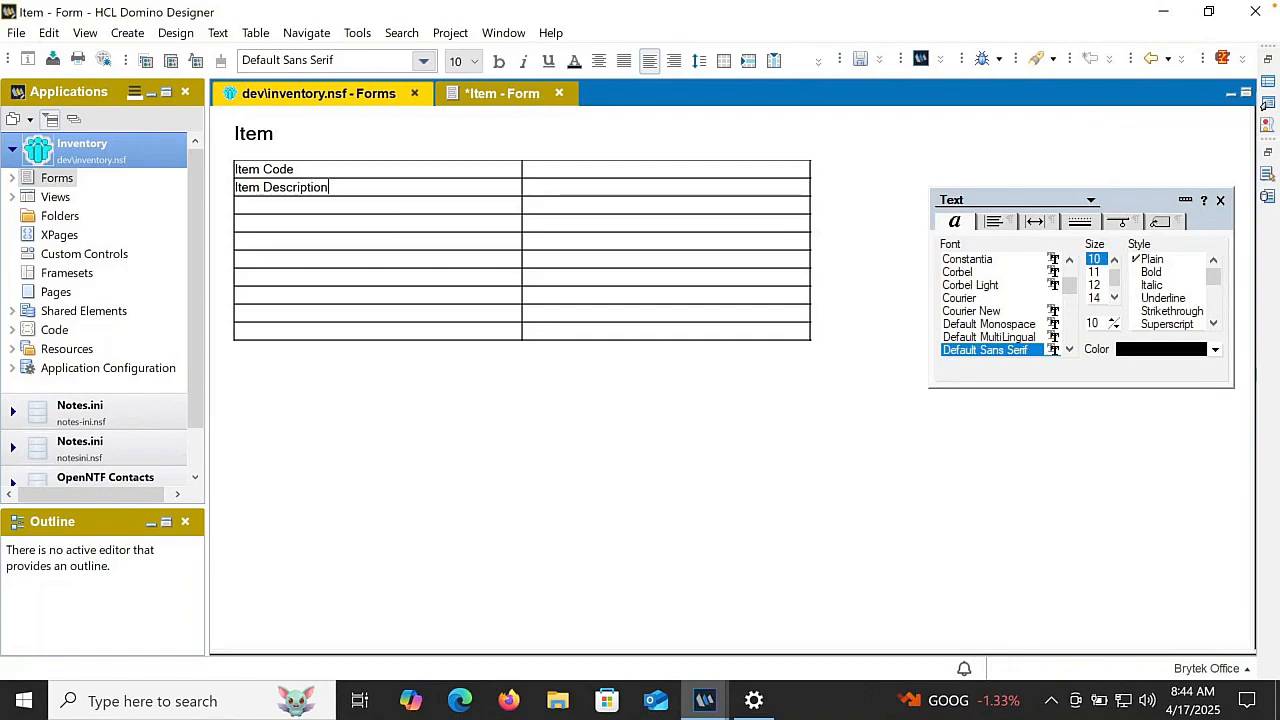
text(Category  )
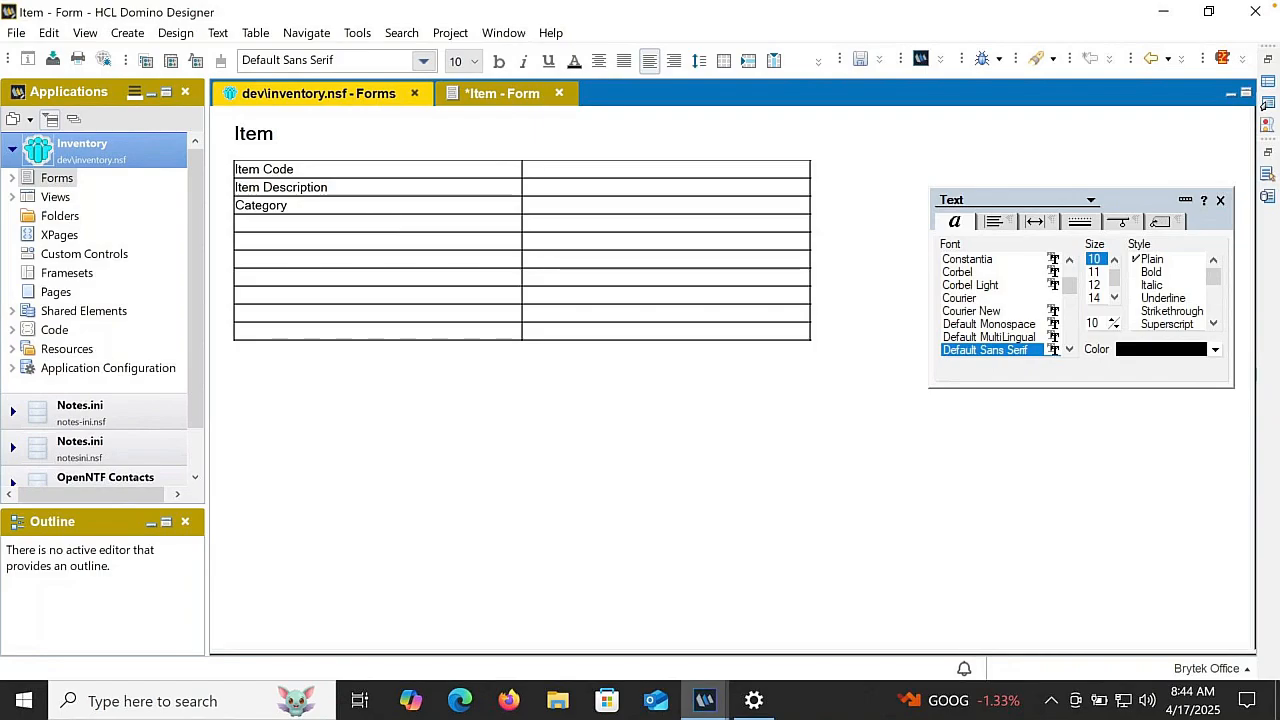
text(Qua)
text(ntity )
text(Whol)
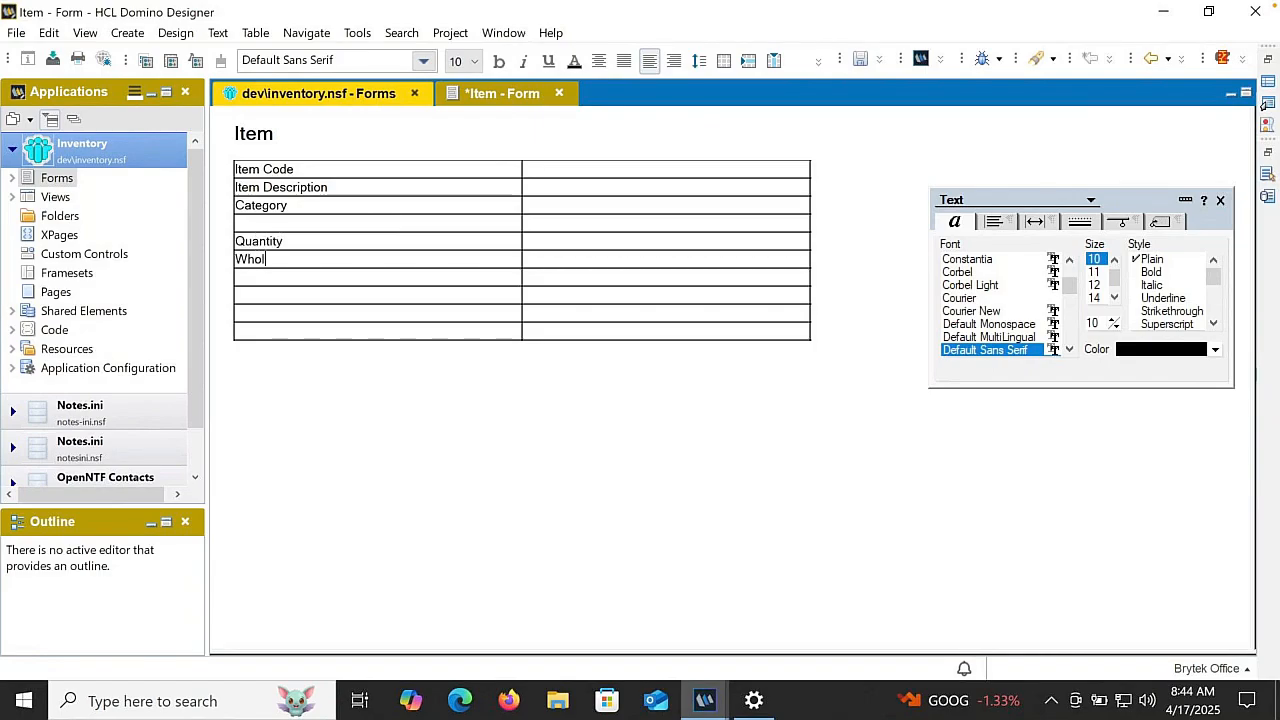
text(esale Price)
- Leave a row blank, label the following rows "Quantity" and "Wholesale Price", then skip another row and add "Inventory Date"
key(Down)
text(Inventory Date)
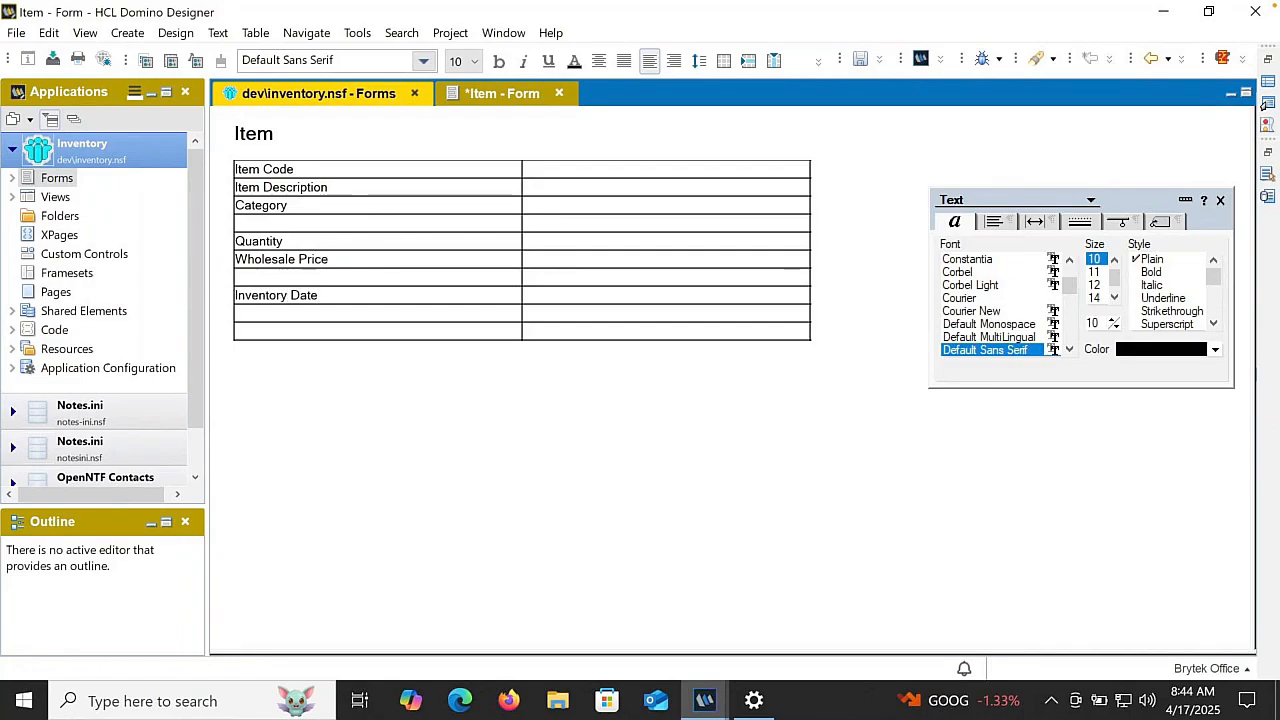
text(:)
- Append a colon to each of the six labels in the table's first column
click(292, 205)
text(:)
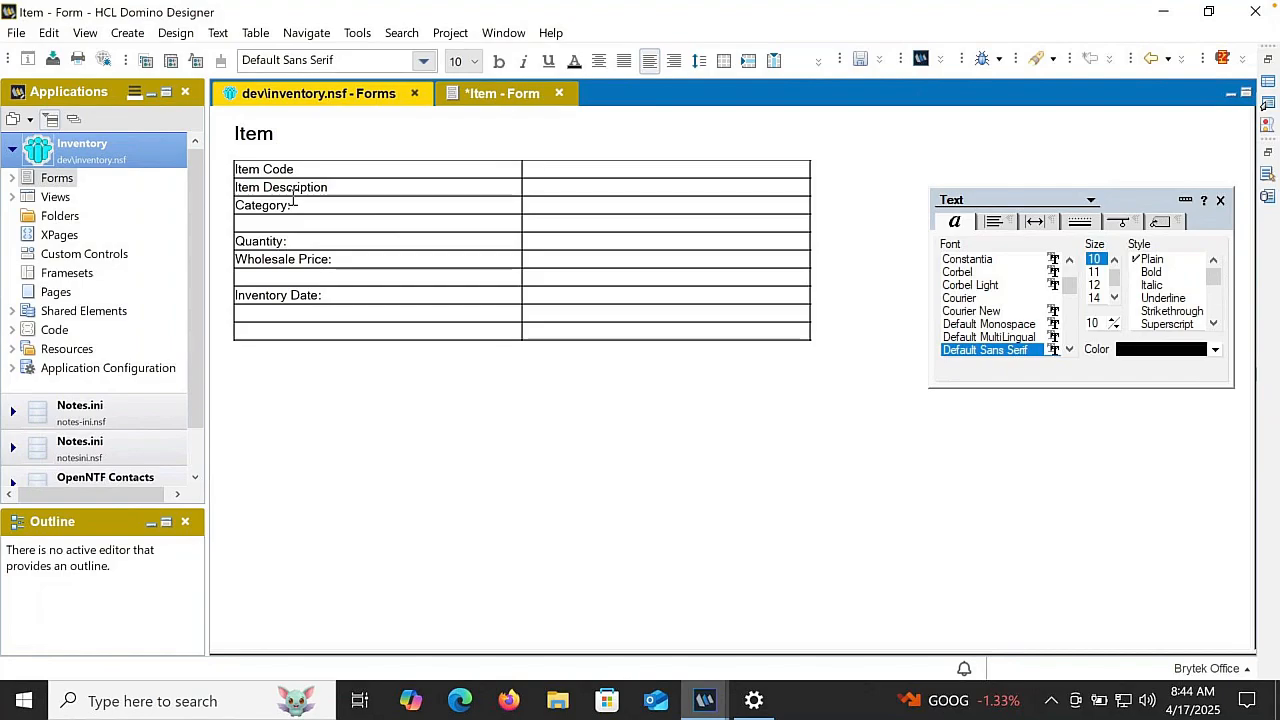
click(346, 187)
text(:)
click(298, 169)
text(:)
- Create a field in the cell beside "Item Code:" and name it ItemCode
click(546, 171)
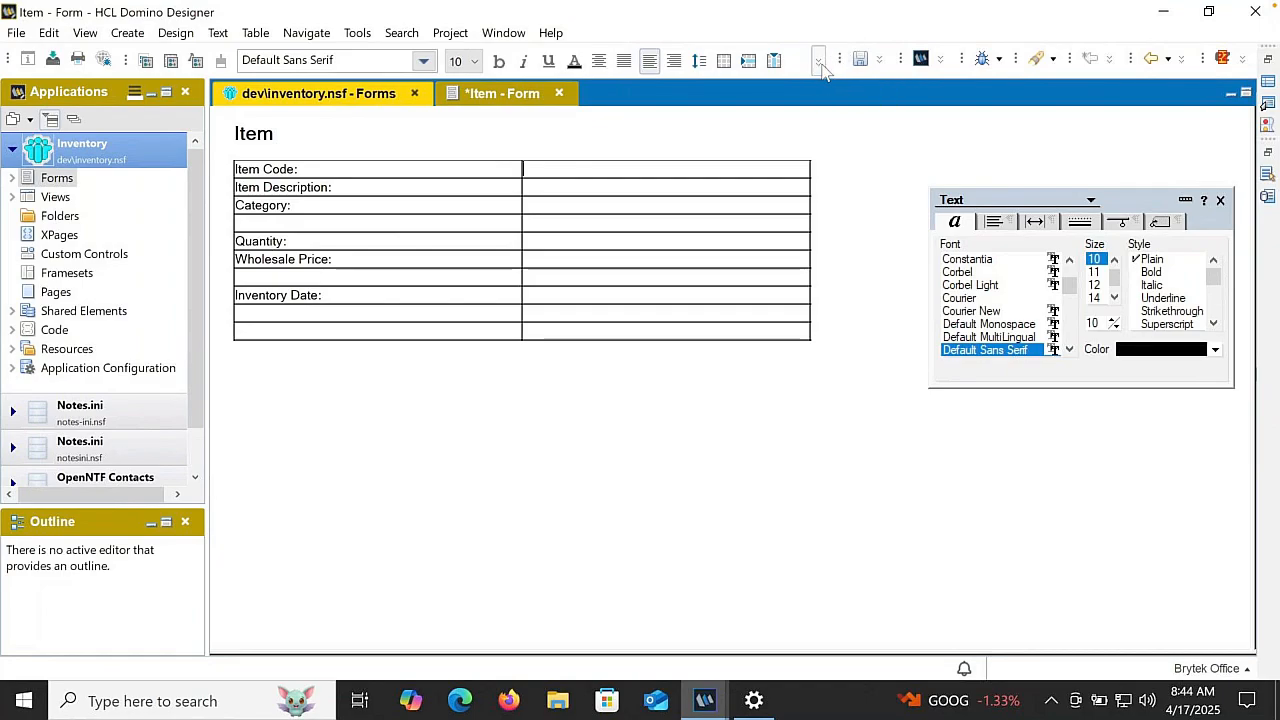
click(820, 64)
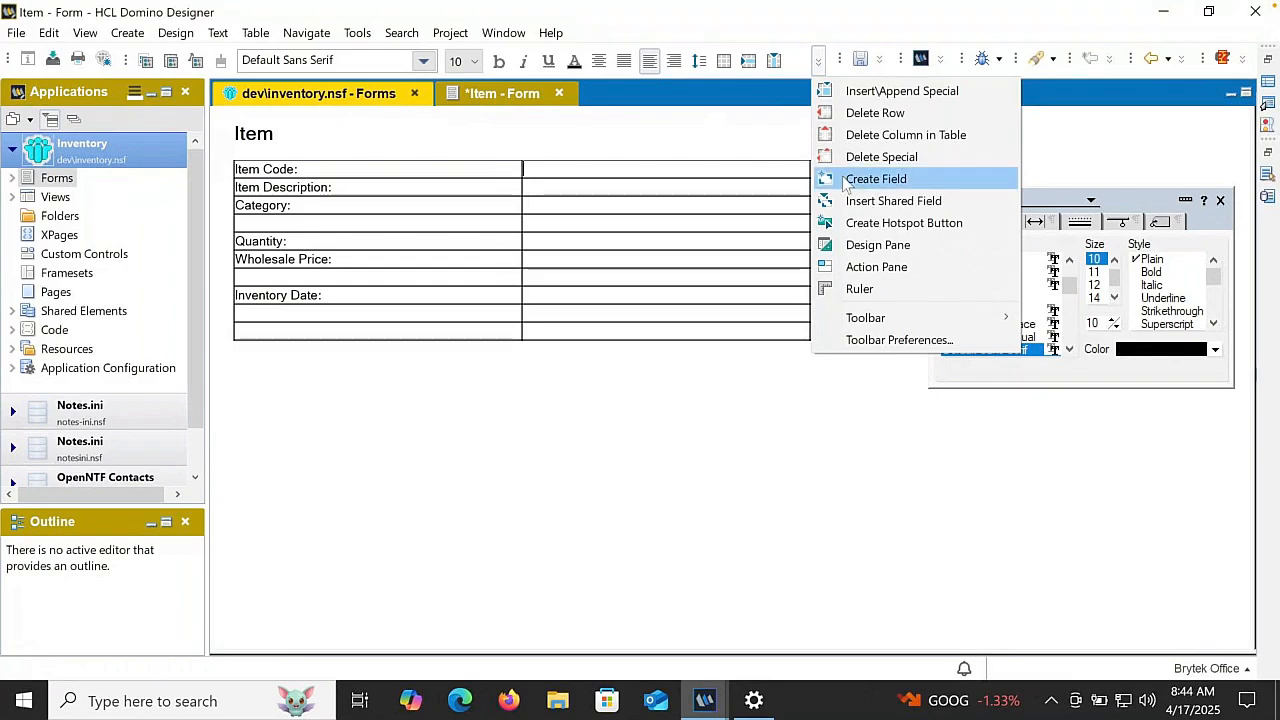
click(876, 178)
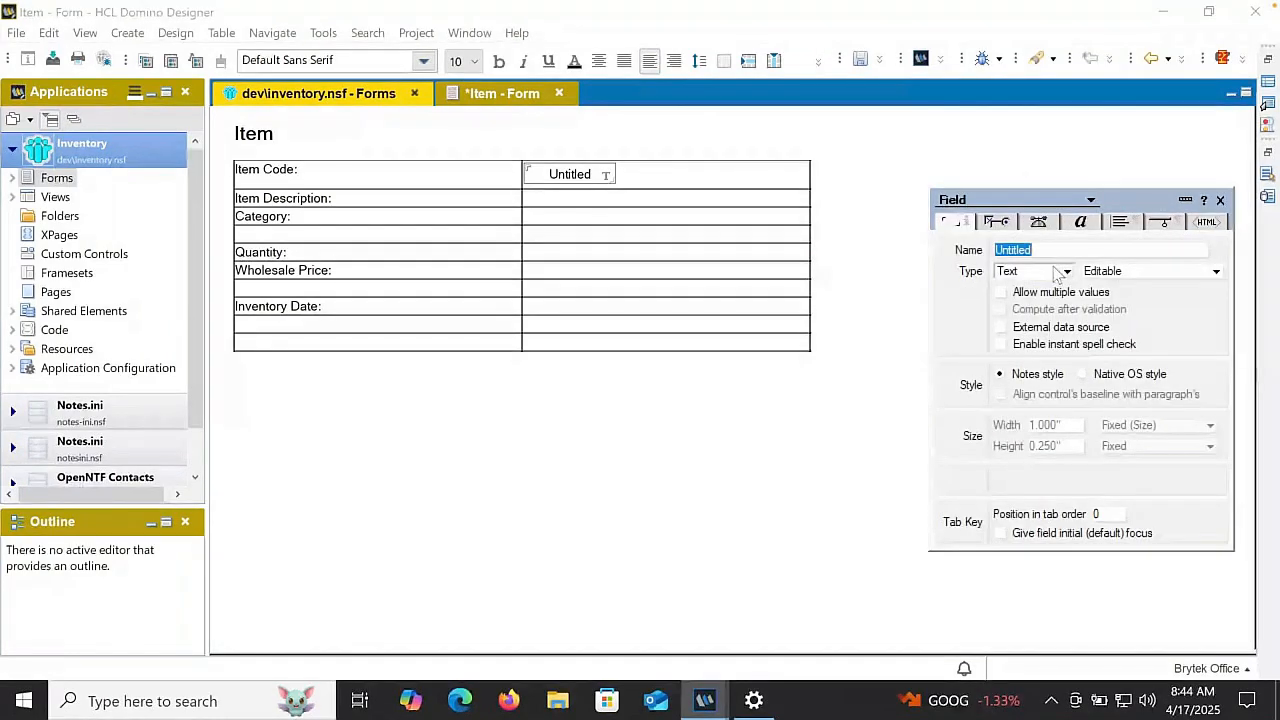
text(ItemCode)
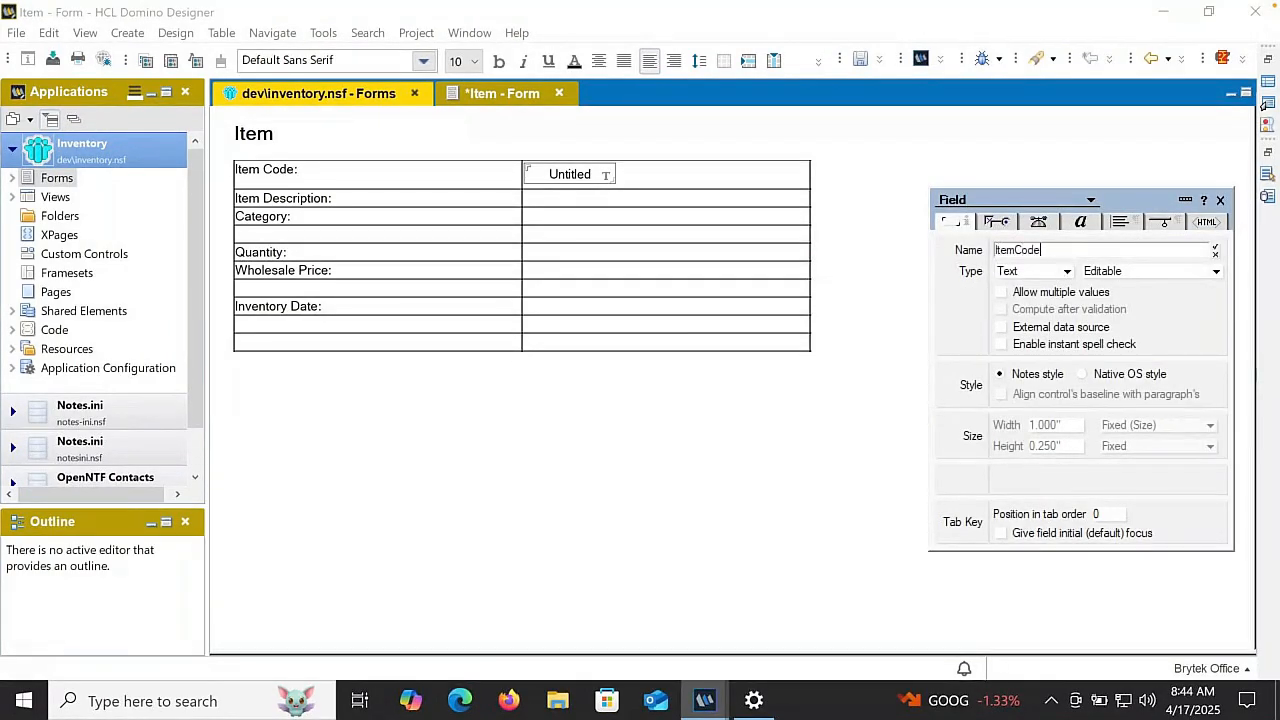
key(Return)
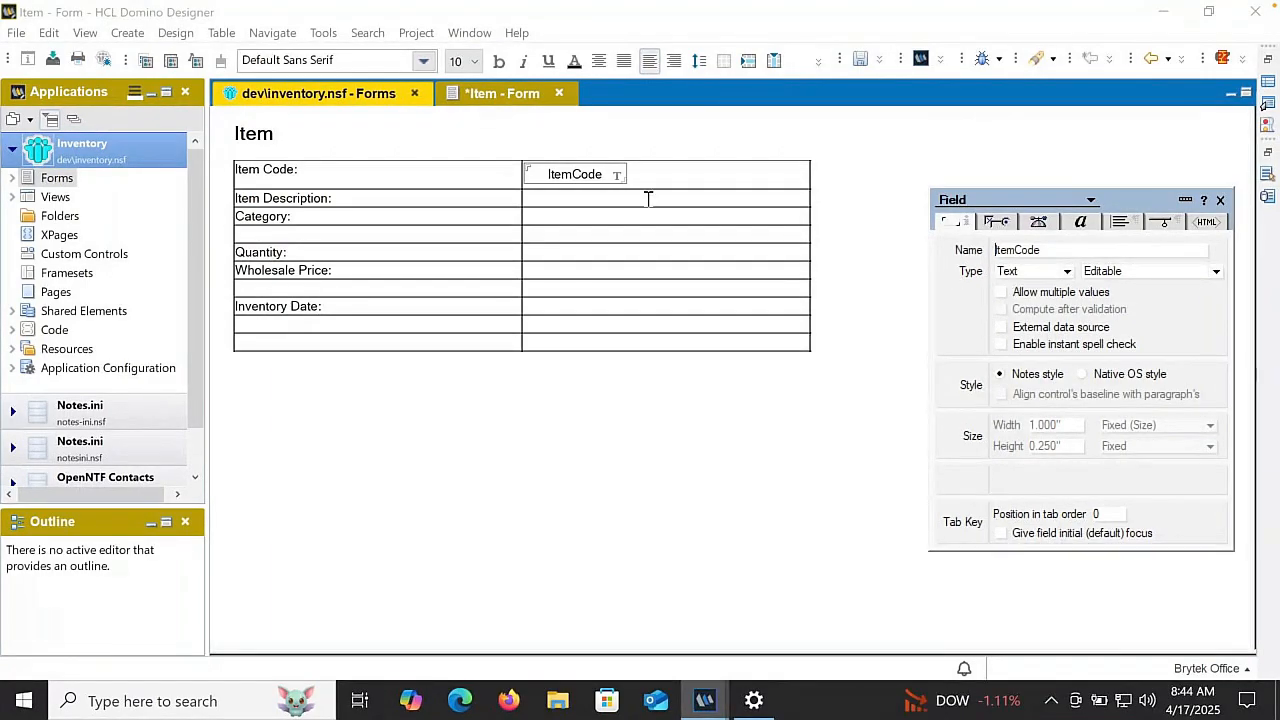
- Create a field in the cell beside "Item Description:" and name it ItemDesc
click(616, 196)
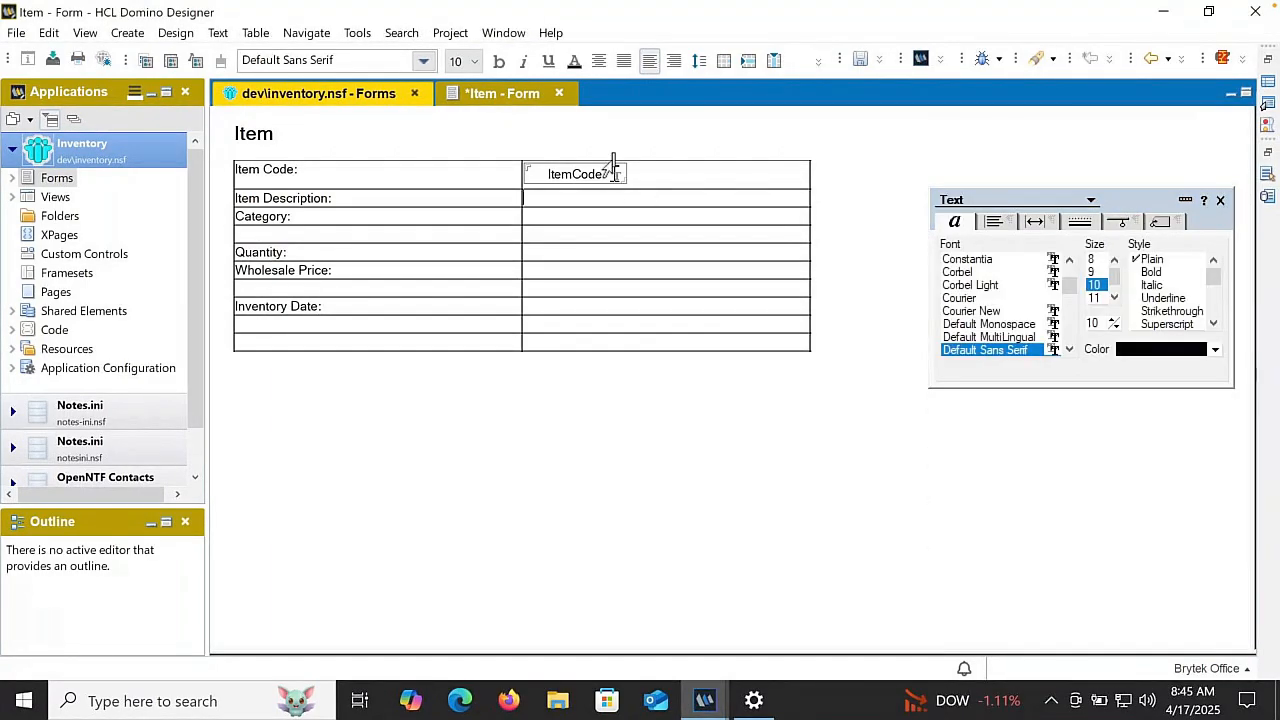
click(818, 62)
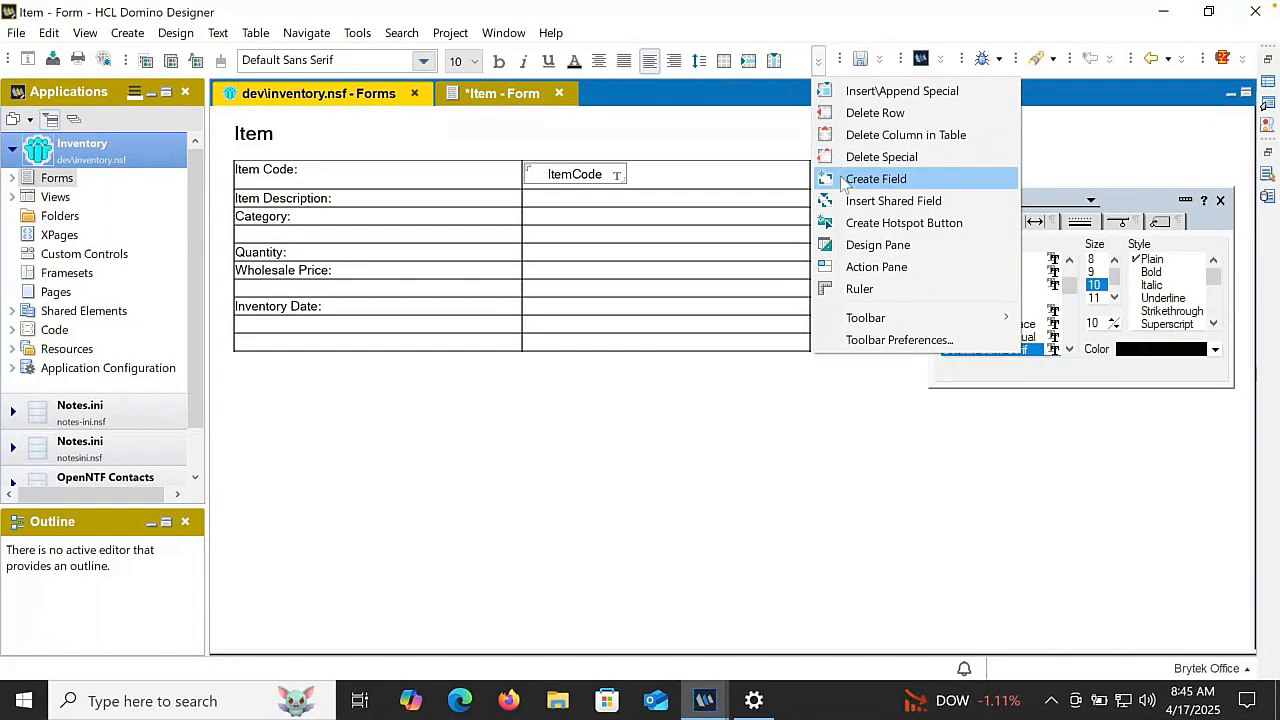
click(918, 174)
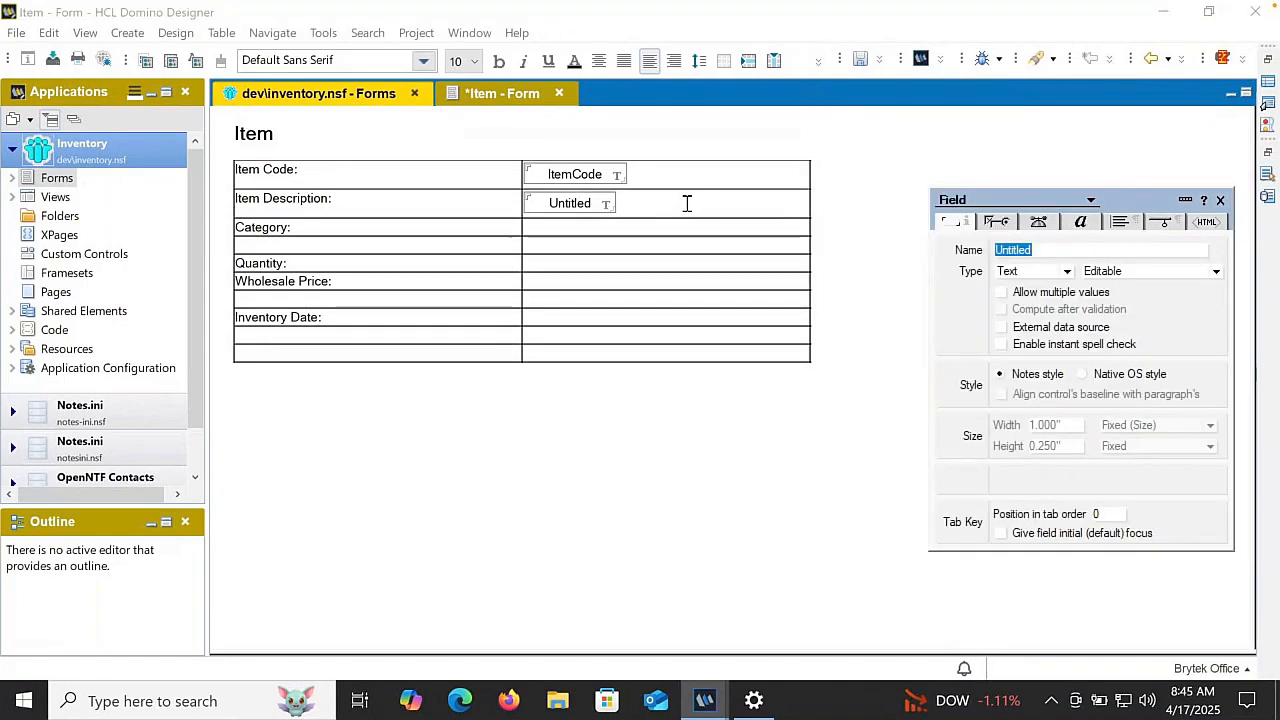
text(ItemDesc)
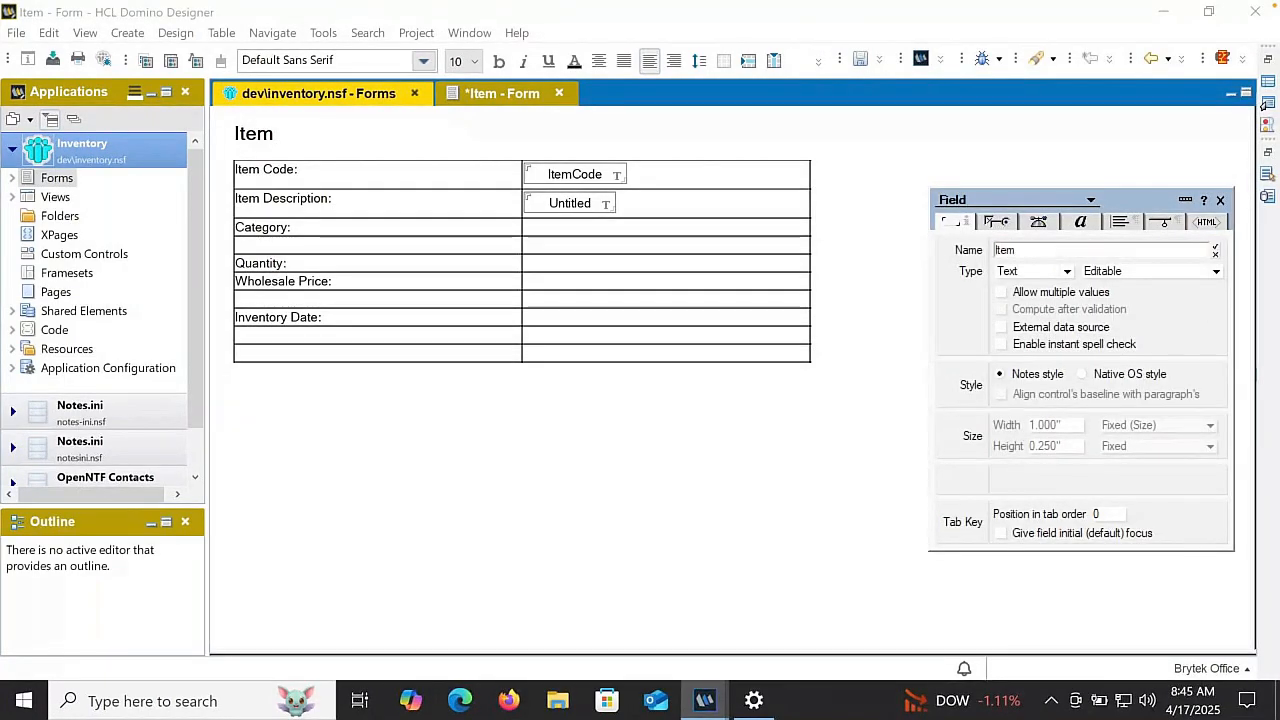
click(687, 203)
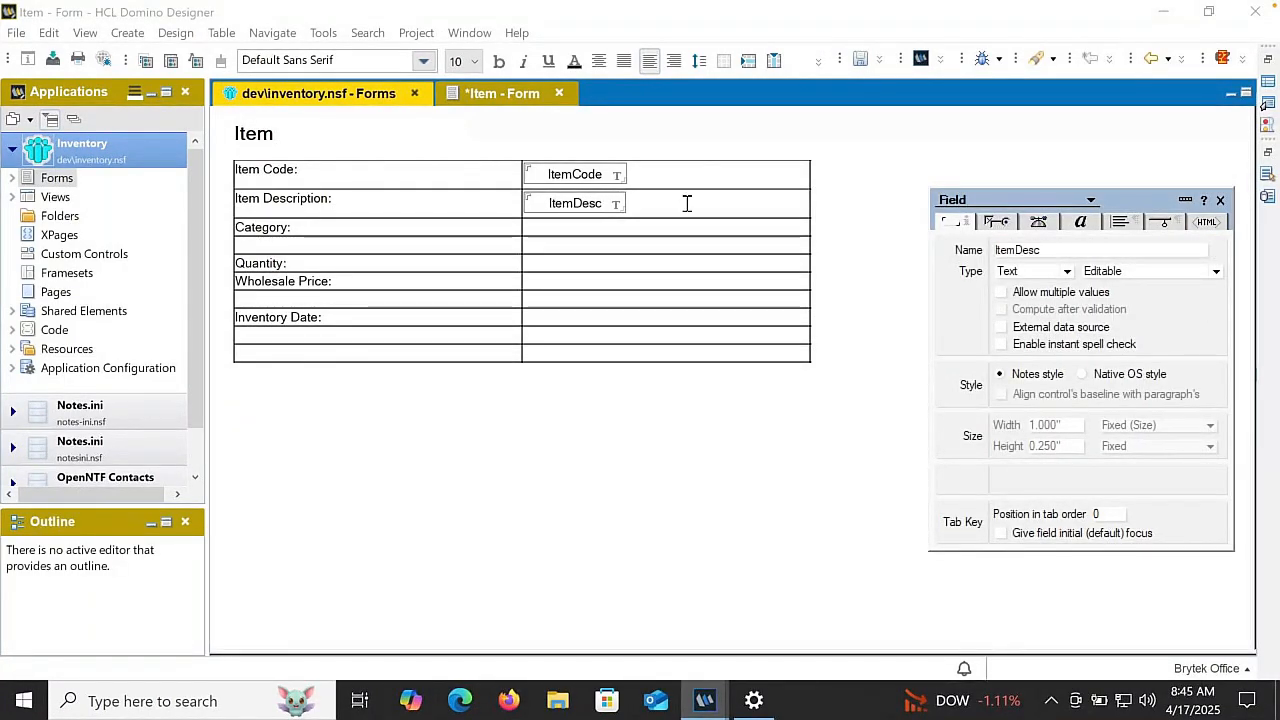
- Create a field named Category in the cell beside "Category:" and set its type to Dialog list
click(551, 228)
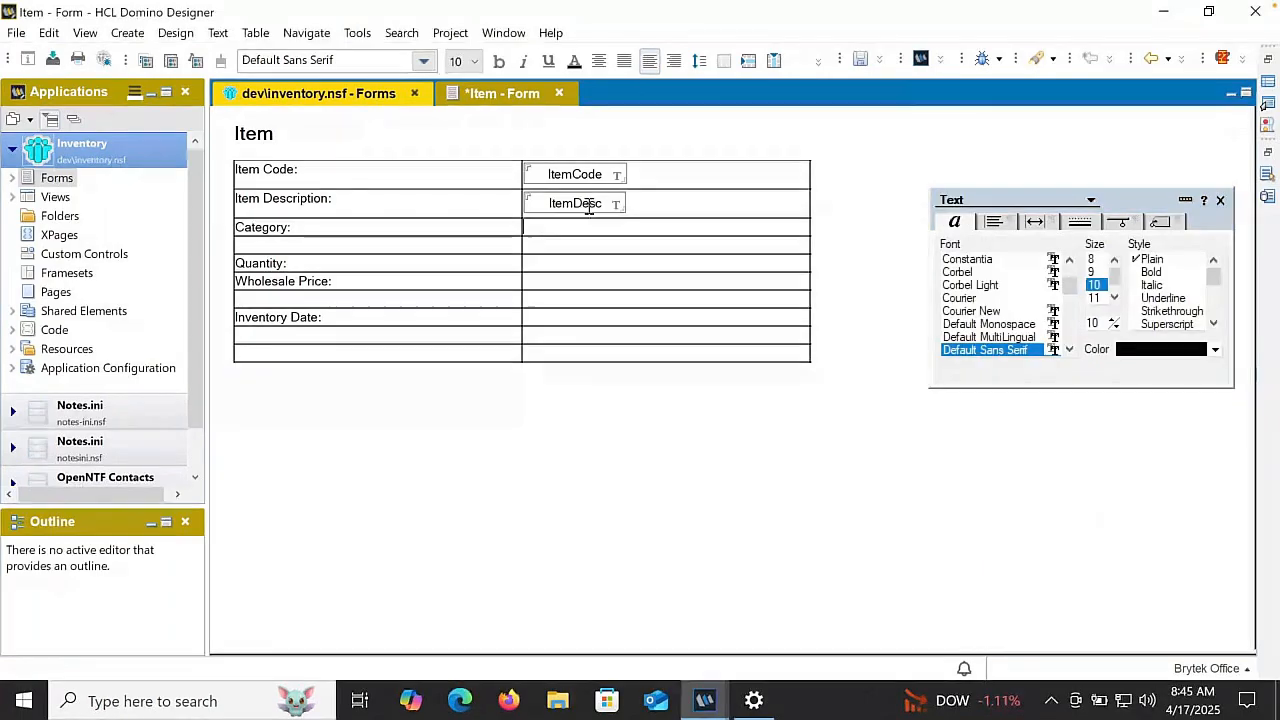
click(819, 61)
click(848, 180)
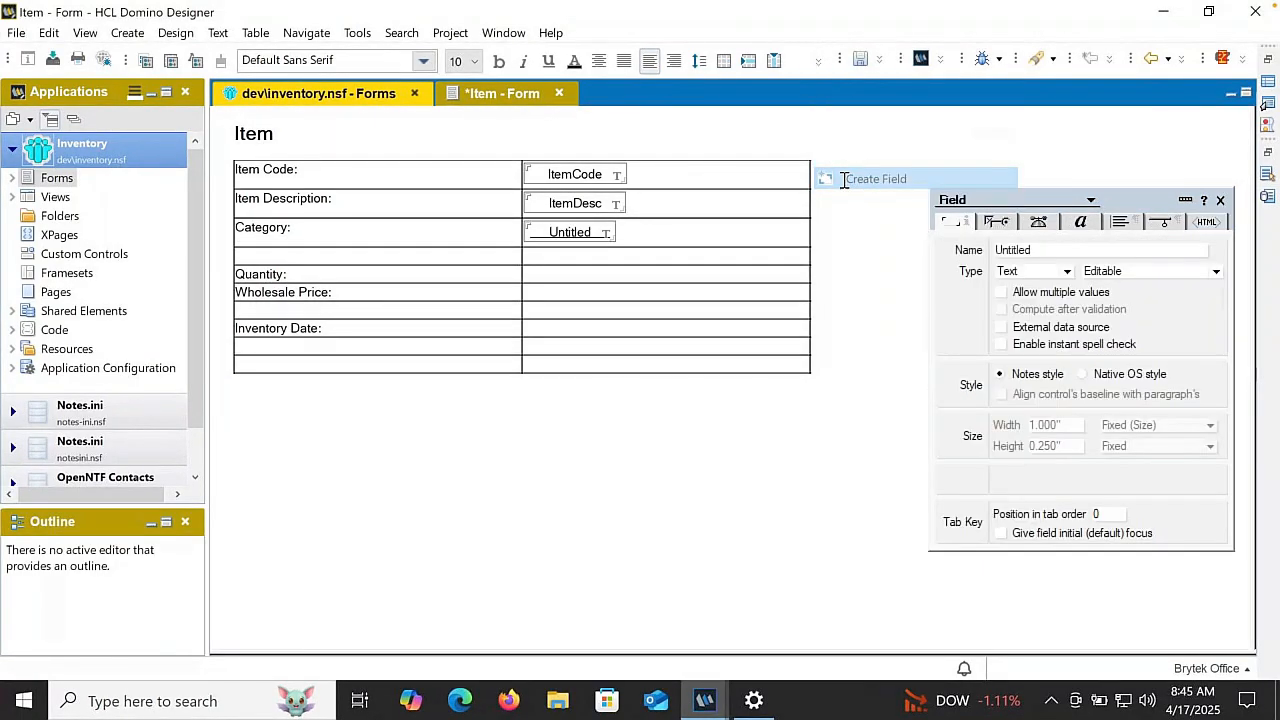
click(1012, 251)
text(Category)
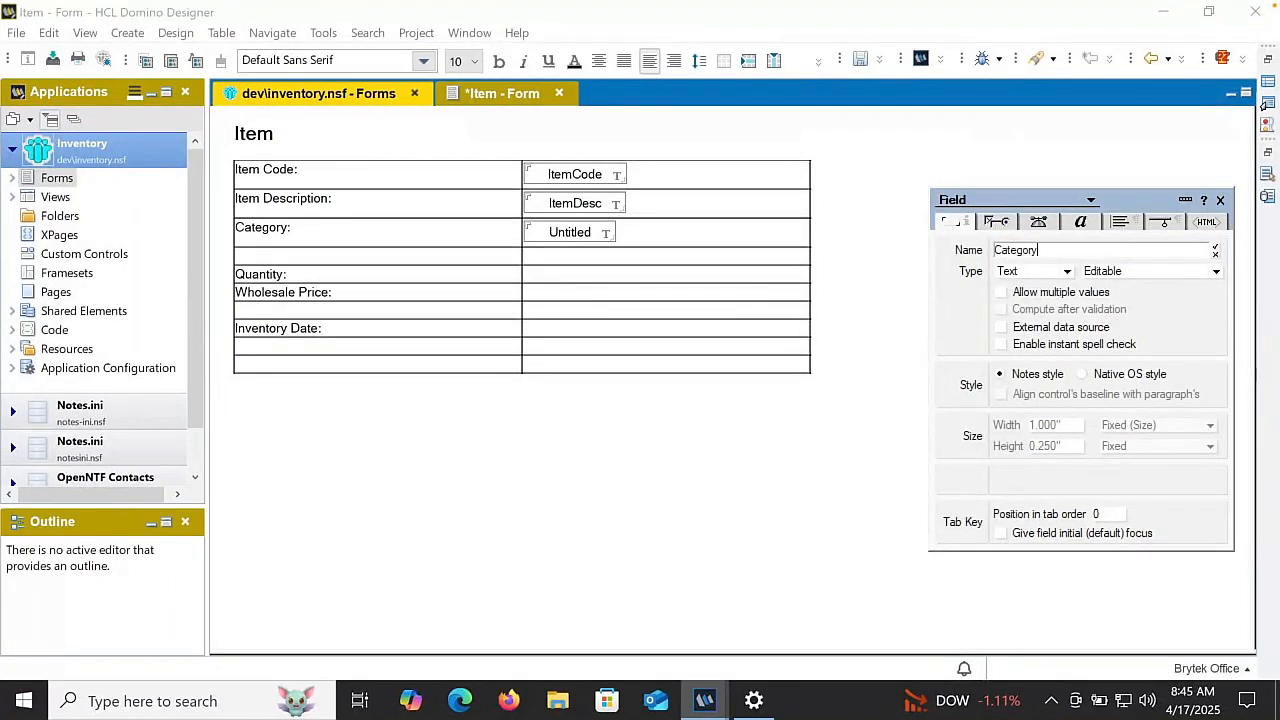
key(Return)
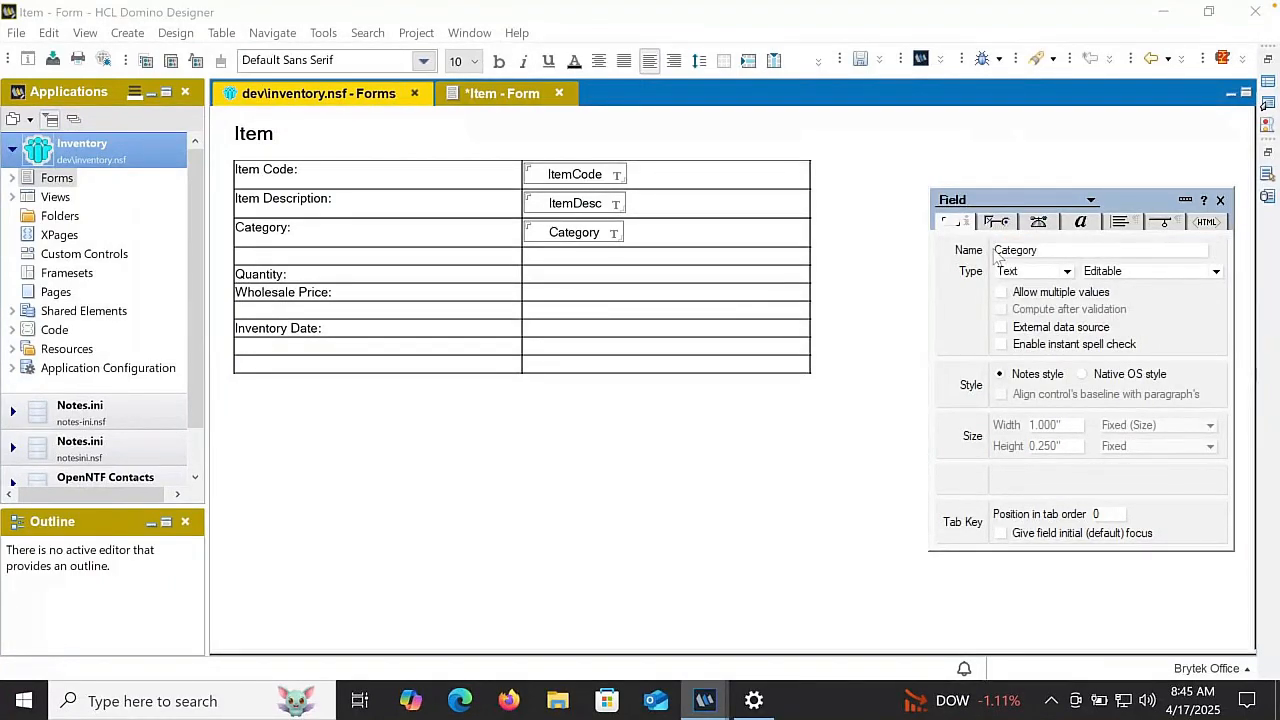
click(1006, 274)
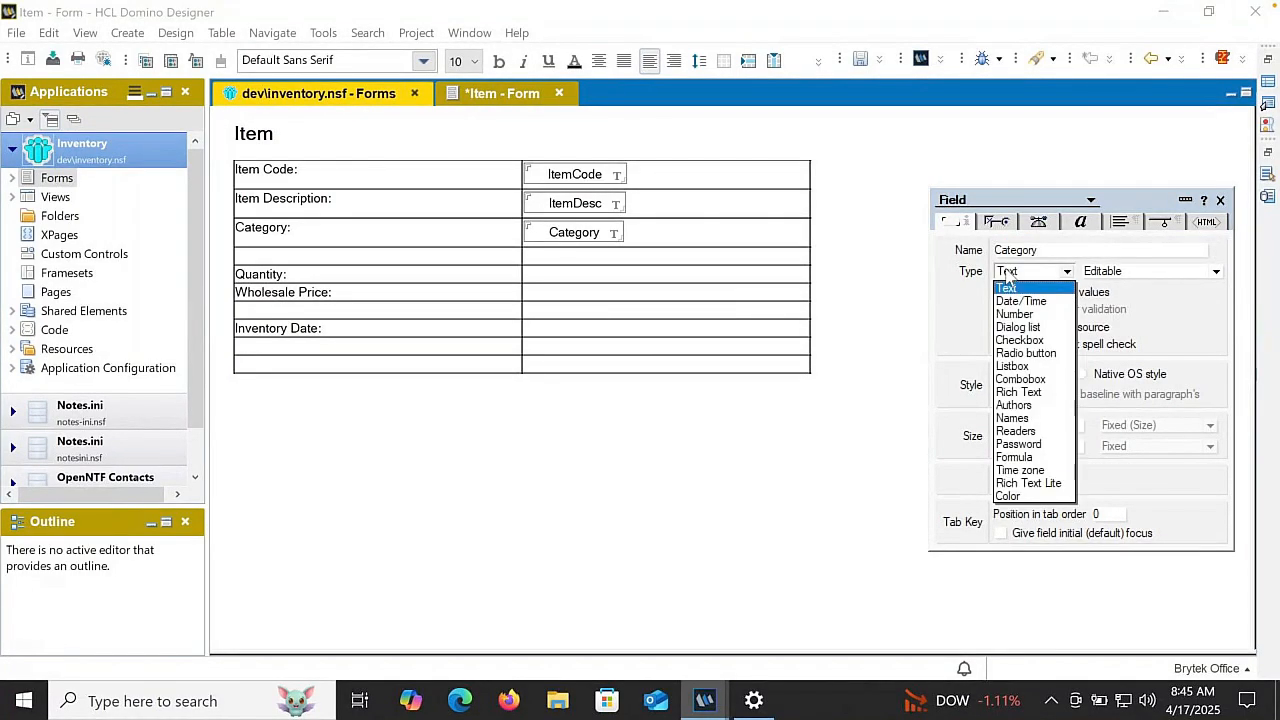
click(1016, 327)
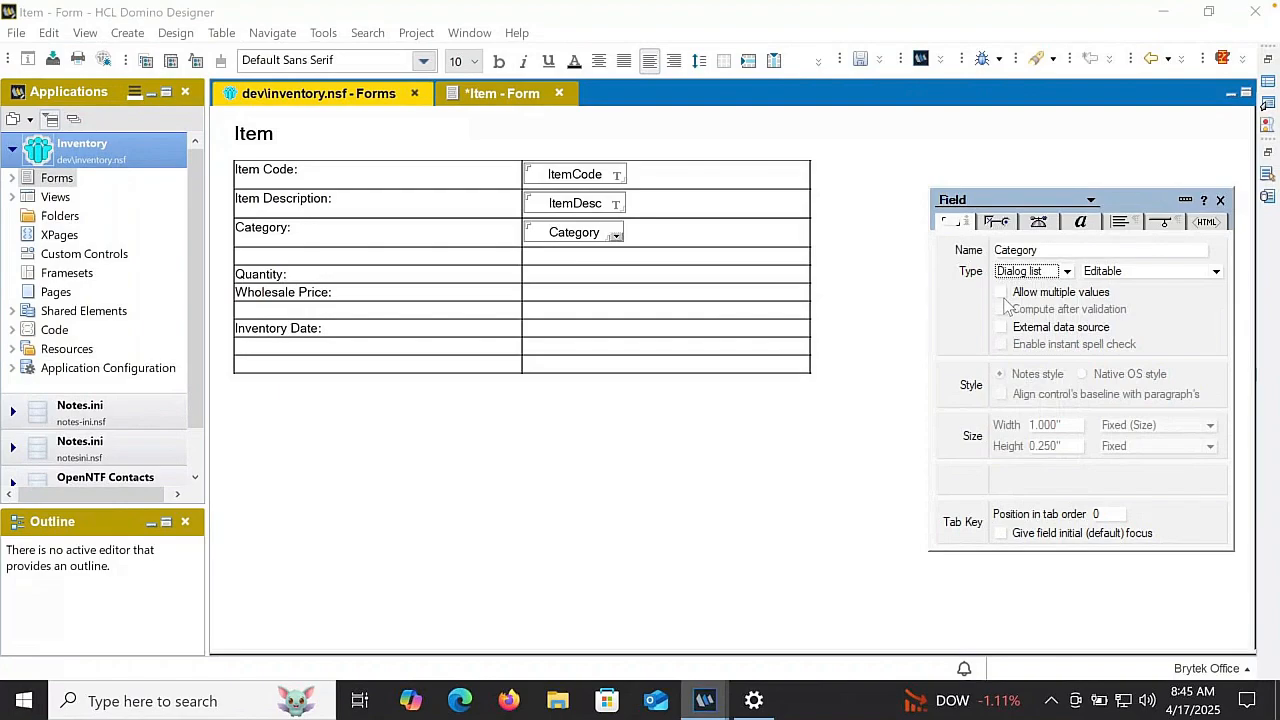
- Enter Screws, Nails, Pins and Bolts as the Category field's choices, one per line, and sort them alphabetically
click(1005, 226)
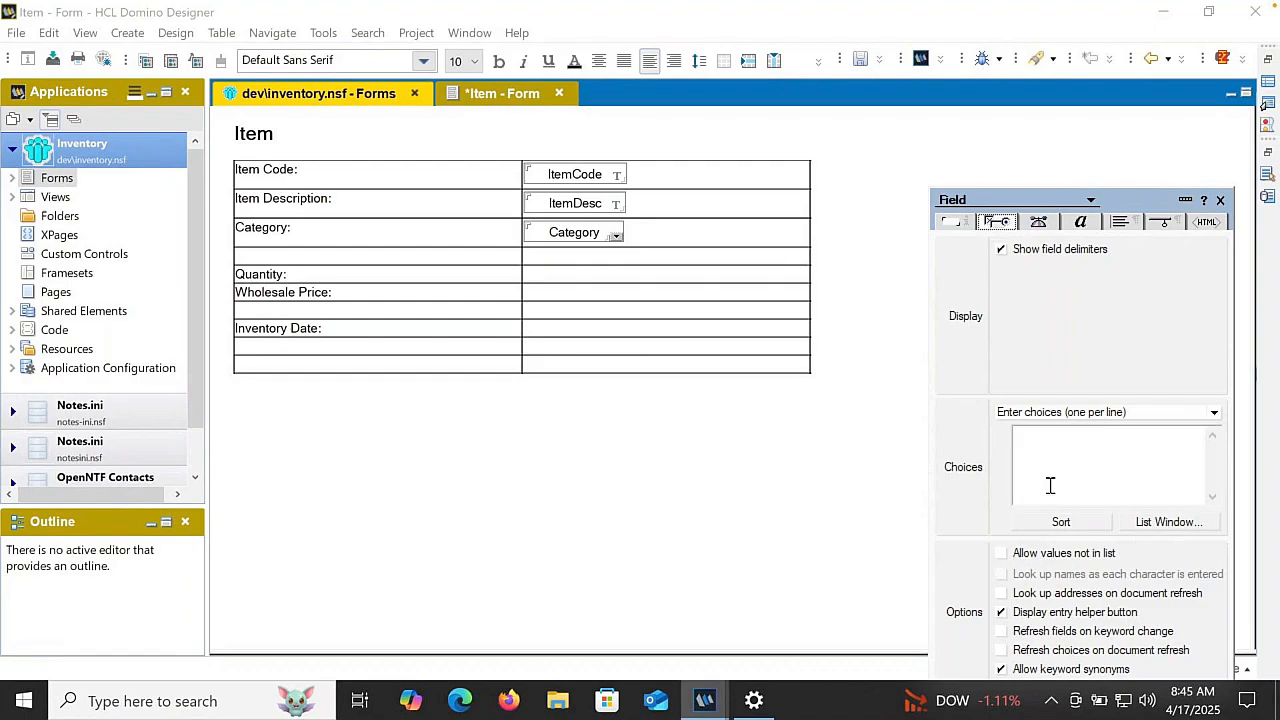
click(1056, 414)
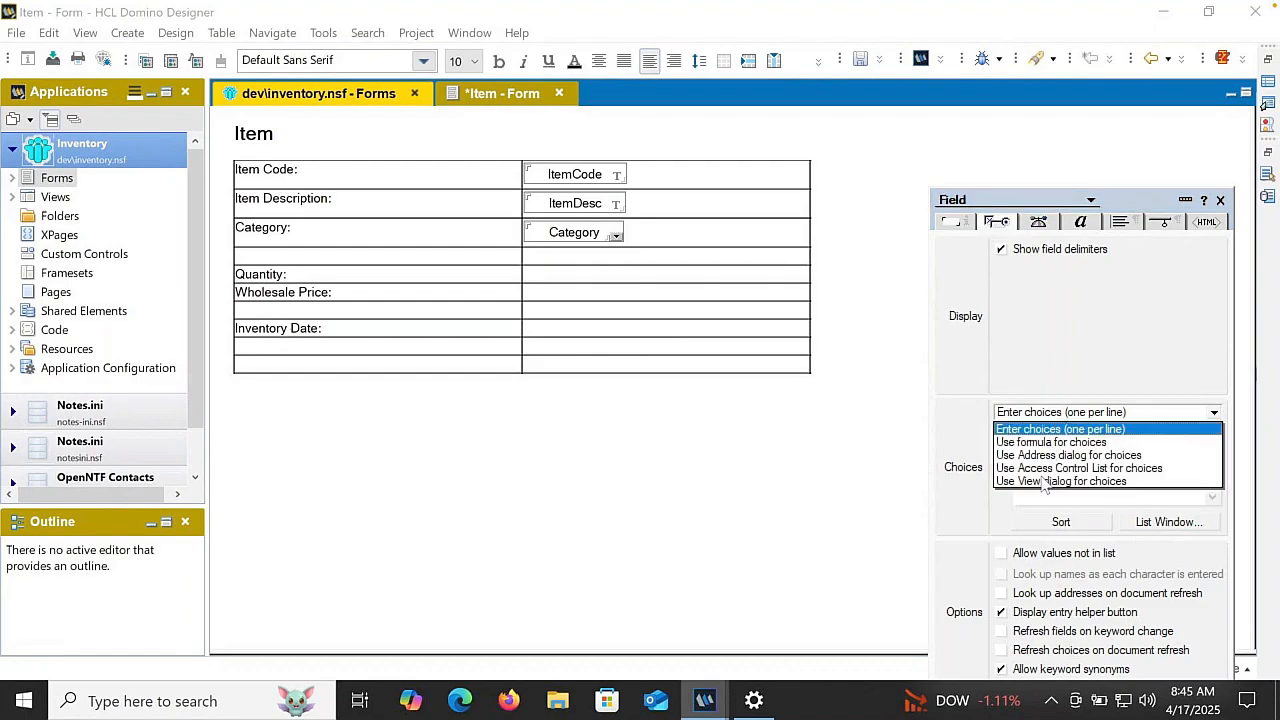
click(1057, 416)
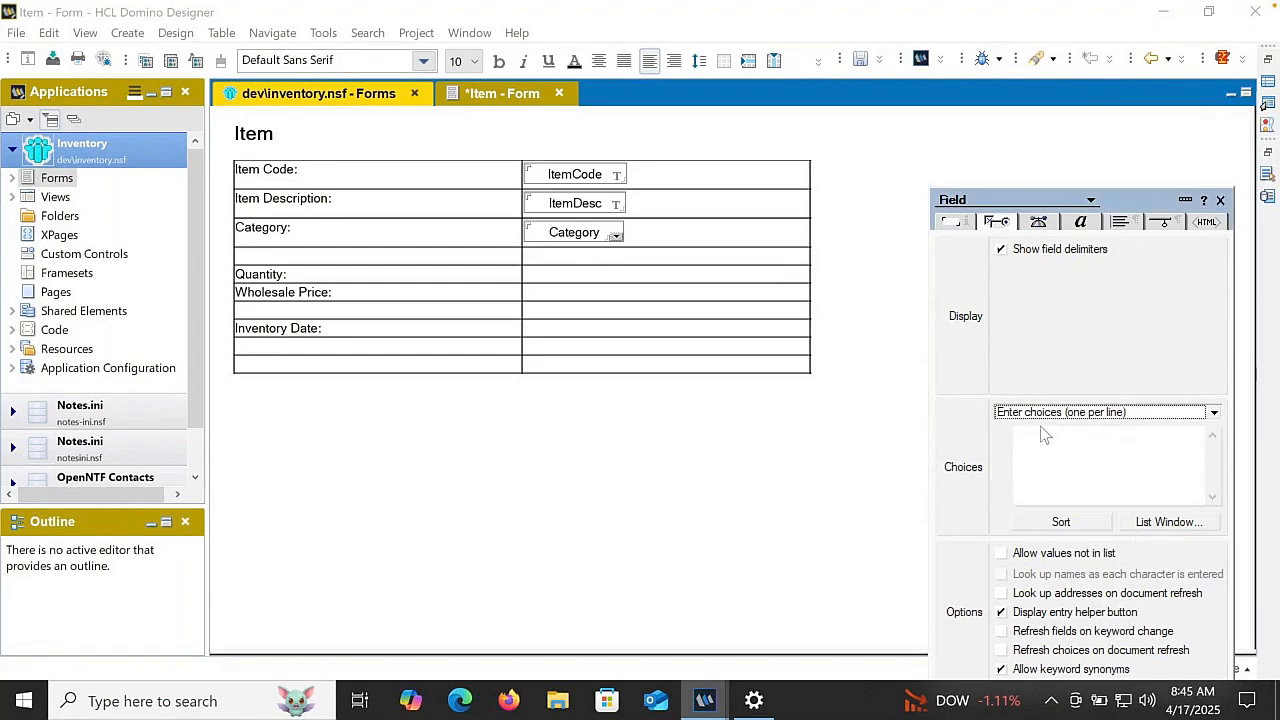
click(1036, 437)
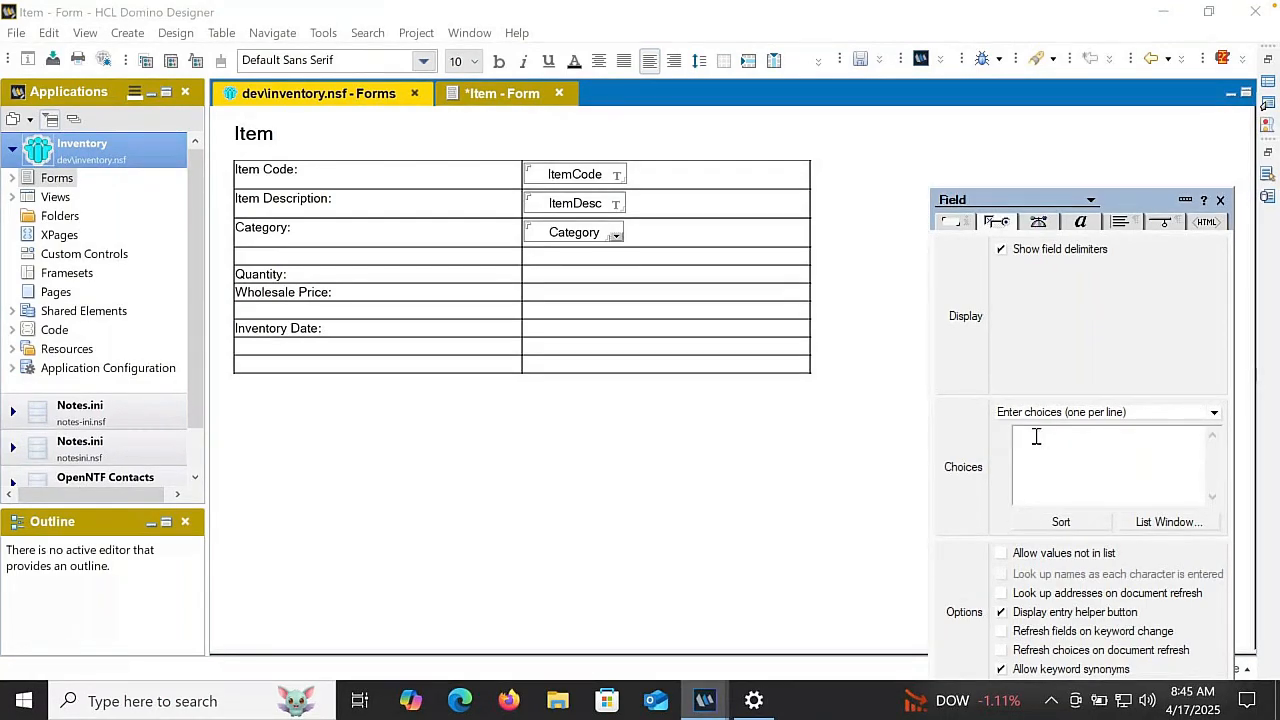
text(Screws )
text(Nails )
text(Pins )
text(Bolts)
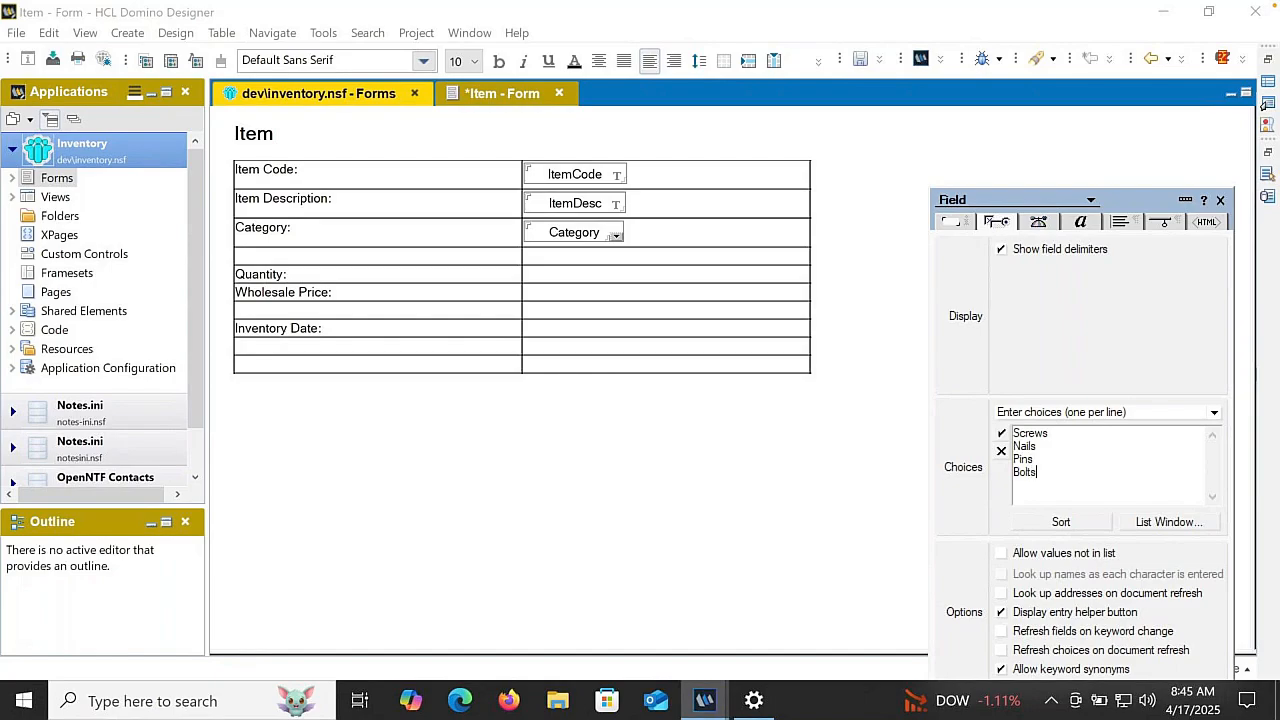
click(1086, 522)
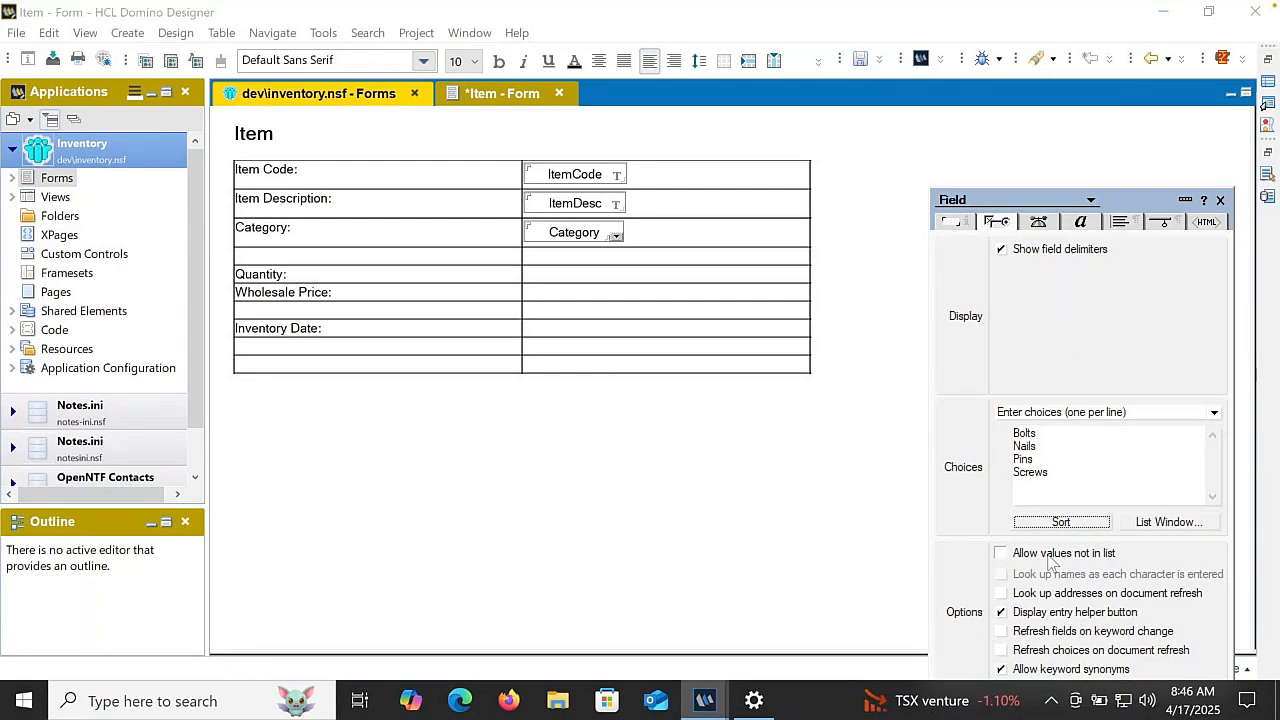
click(1065, 426)
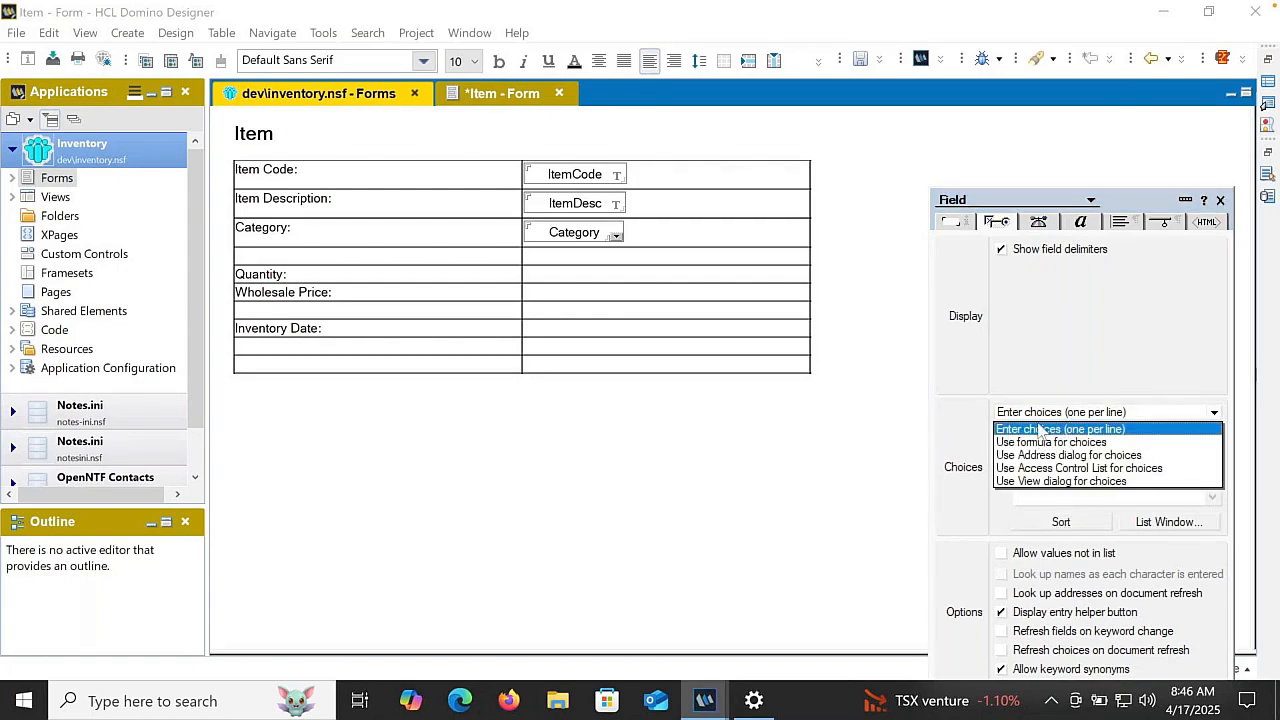
click(1044, 414)
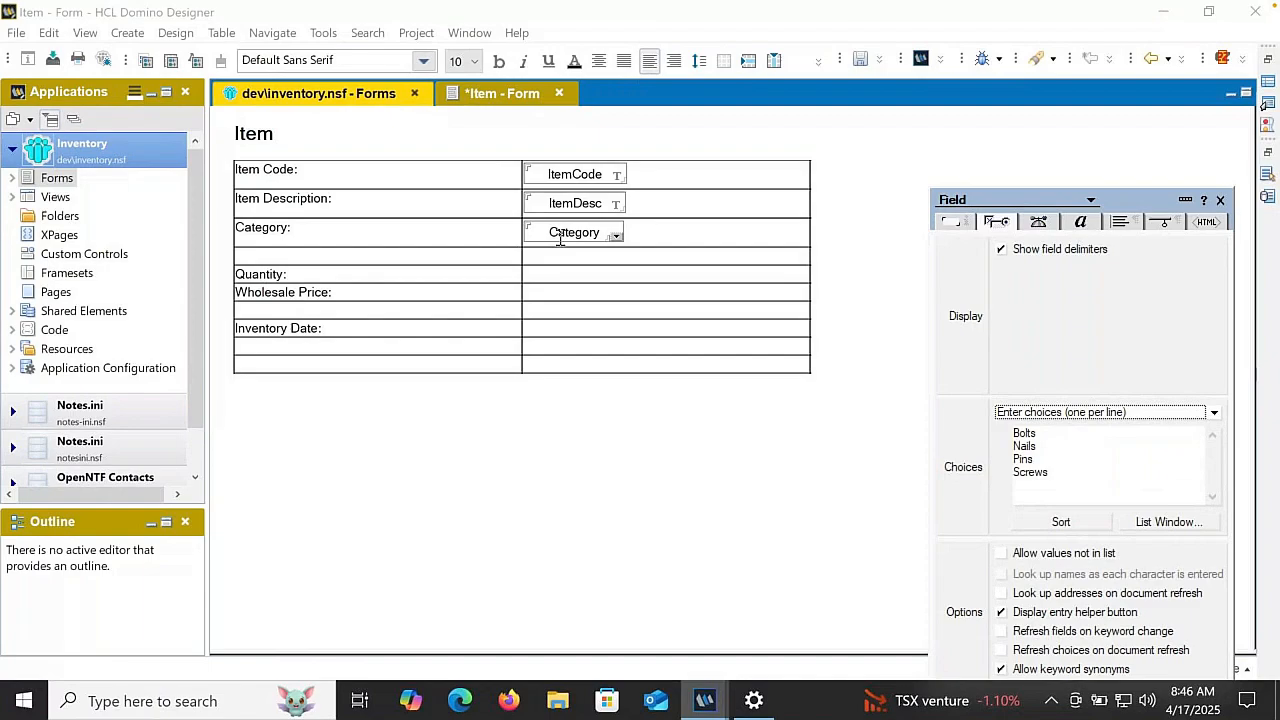
- Create a field named qty in the cell beside "Quantity:" and set its type to Number
click(545, 272)
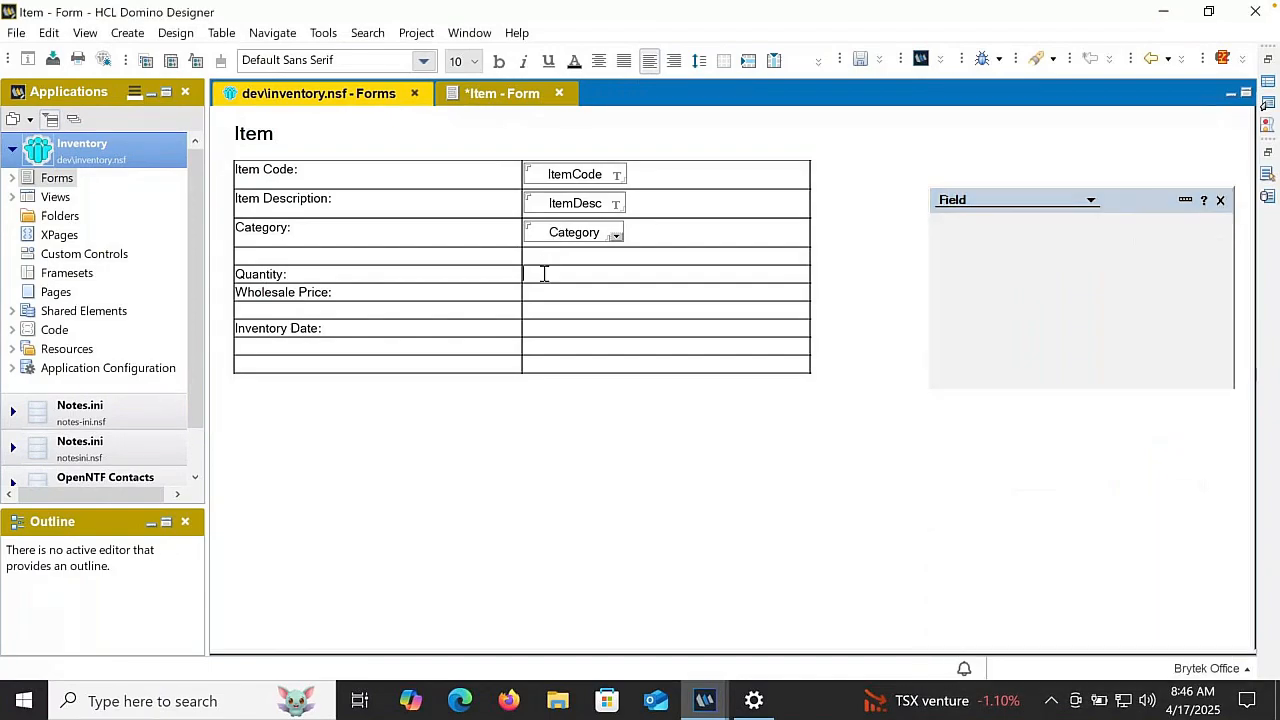
click(818, 62)
click(870, 179)
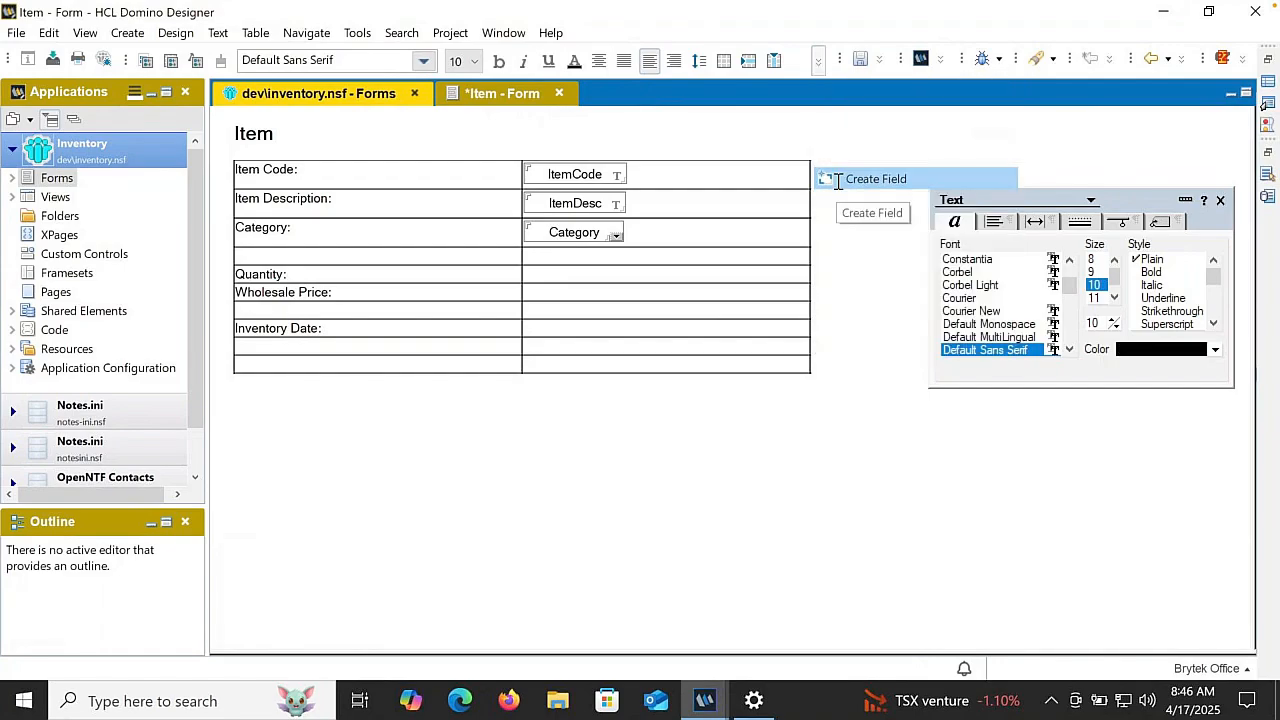
text(qty)
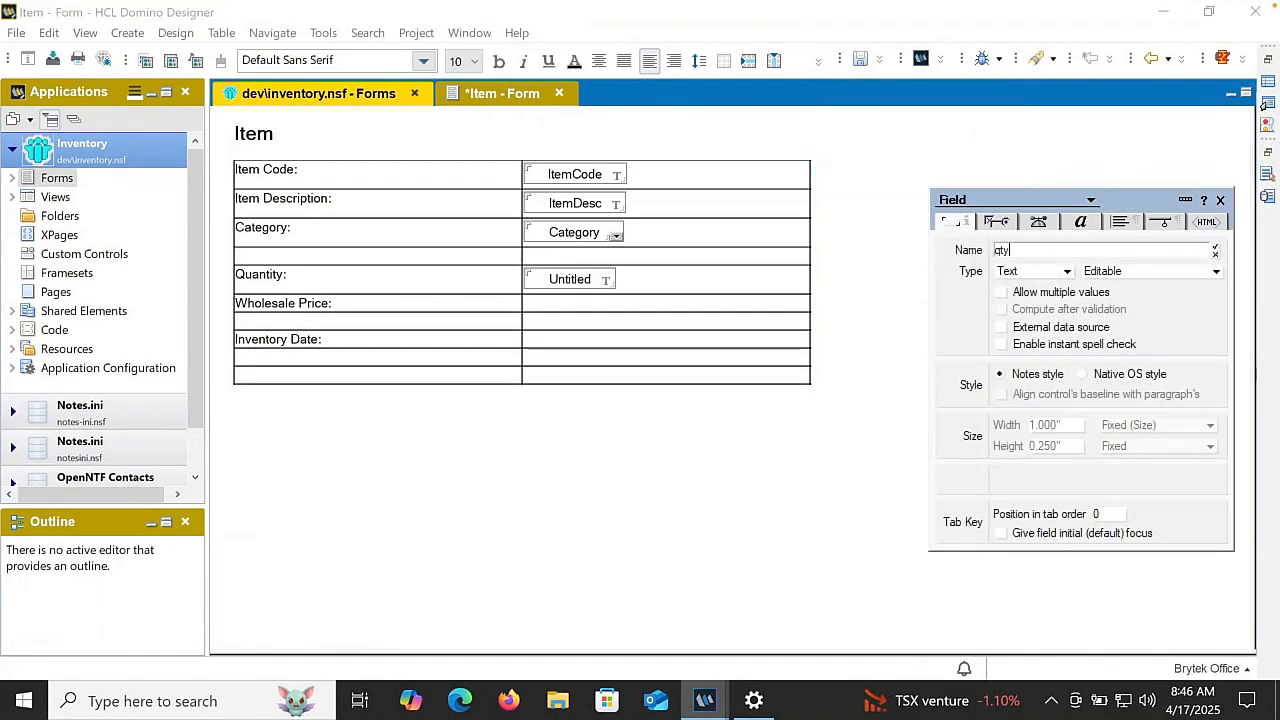
key(Return)
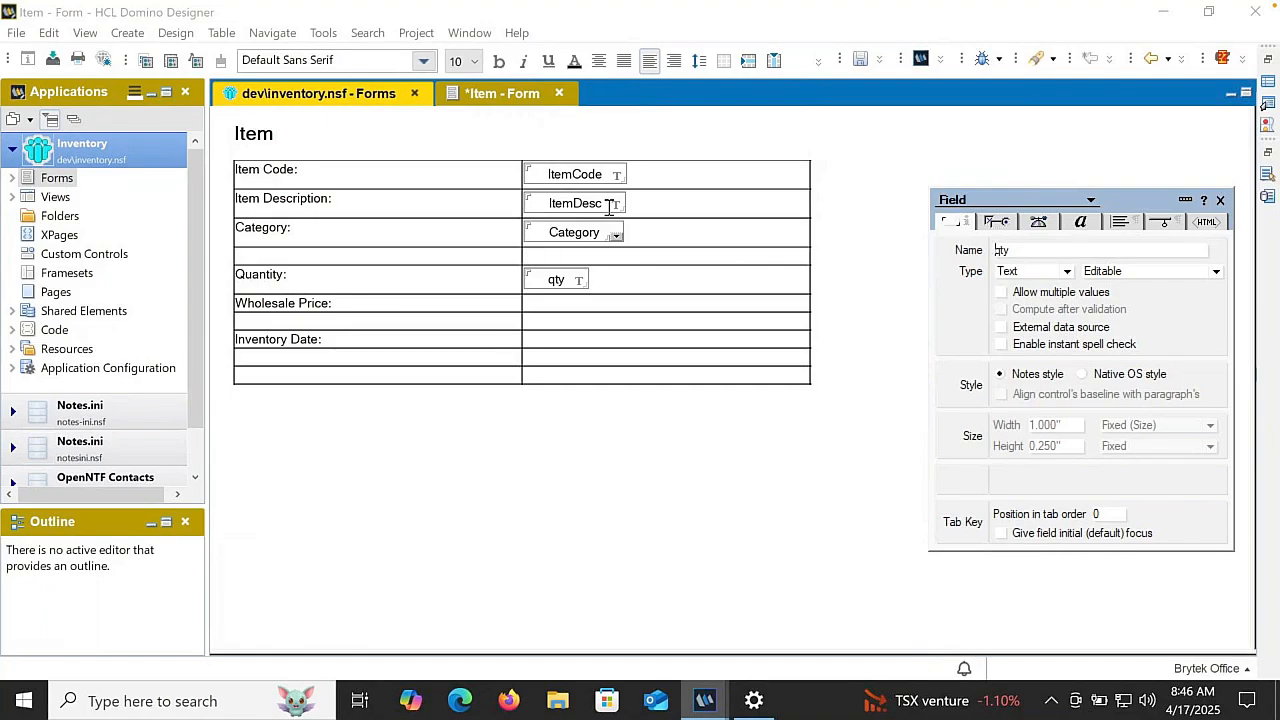
click(1038, 273)
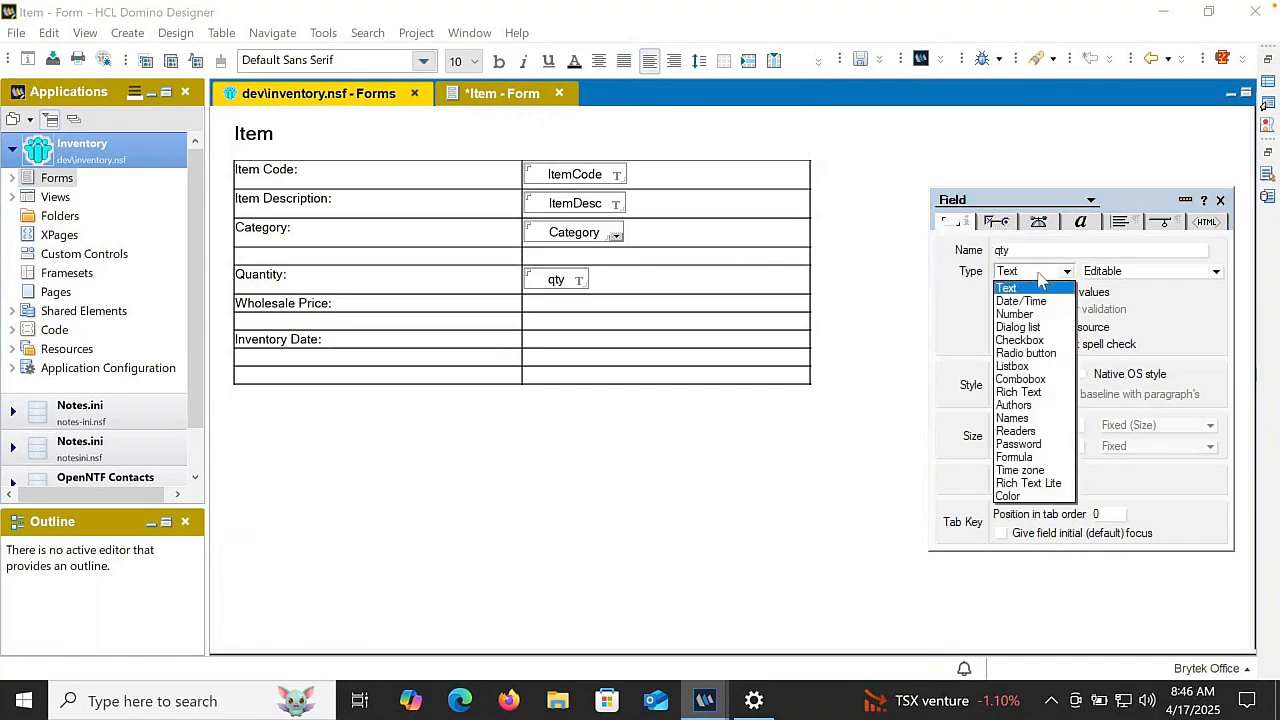
click(1007, 315)
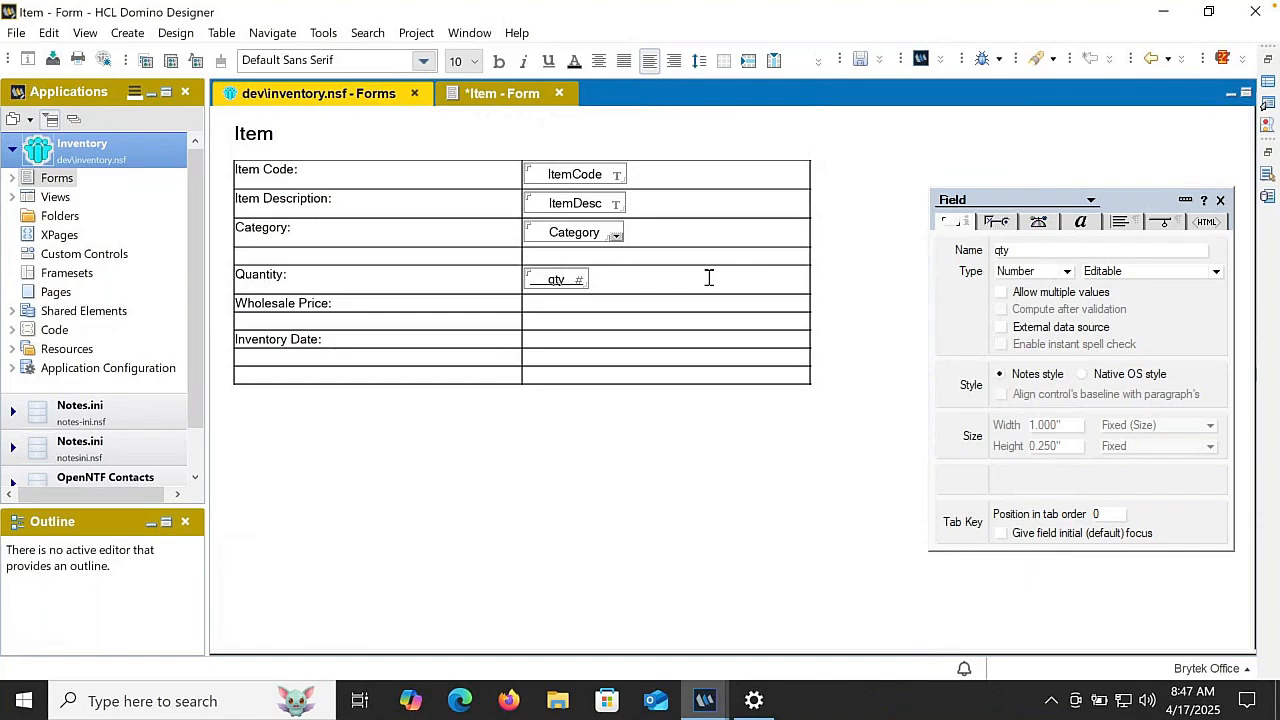
- Format the qty field with 0 fixed decimal places and punctuation at thousands
click(996, 221)
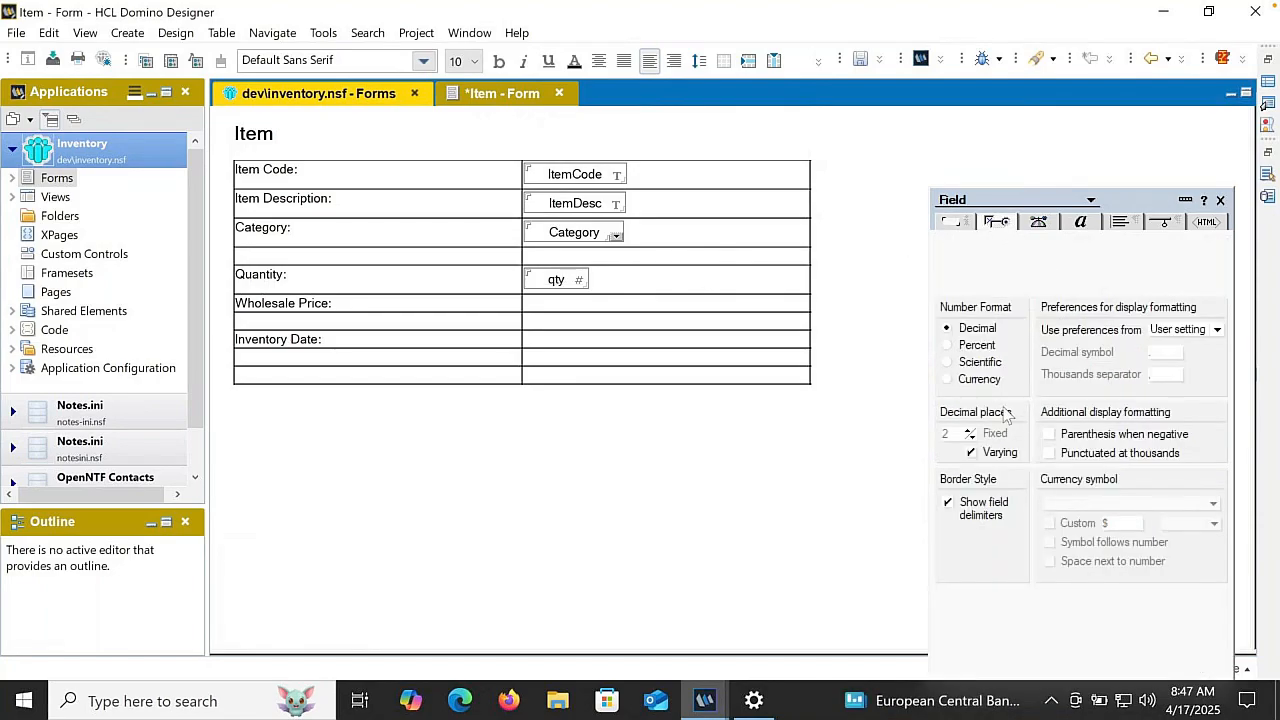
click(974, 453)
click(1066, 456)
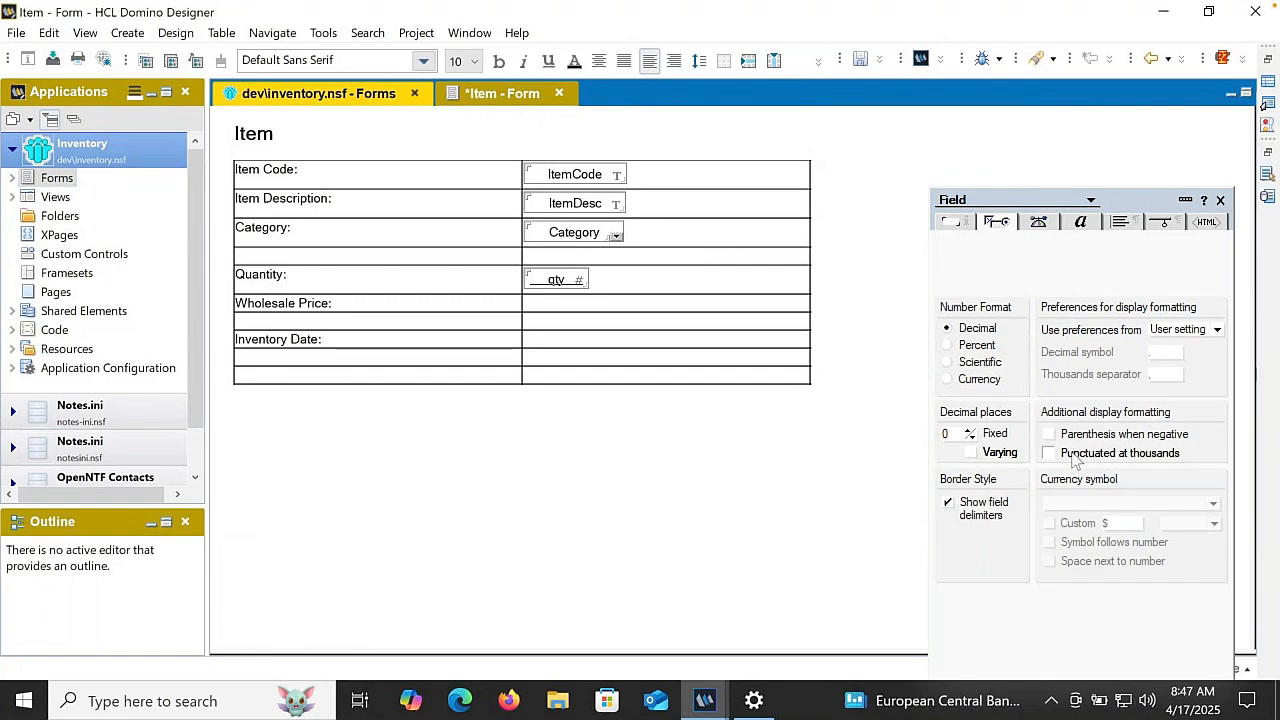
- Create a field named WholesalePrice in the cell beside "Wholesale Price:" and set its type to Number
click(555, 304)
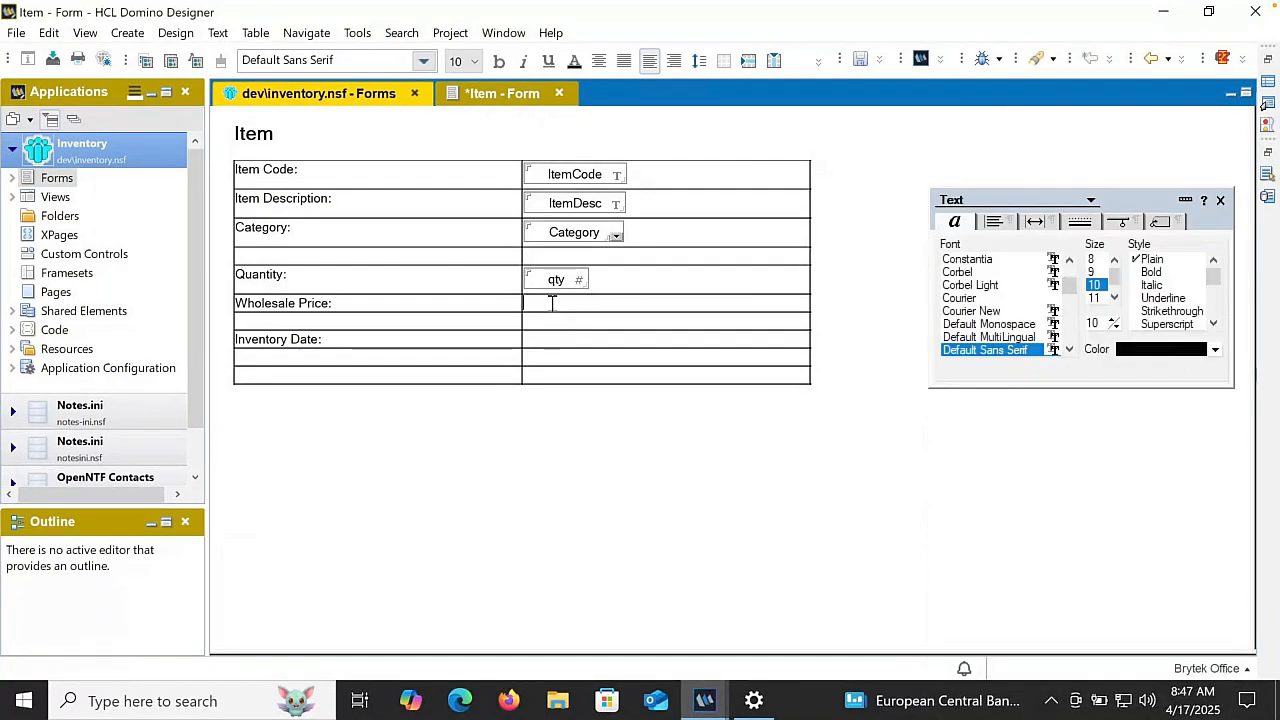
click(817, 61)
click(840, 179)
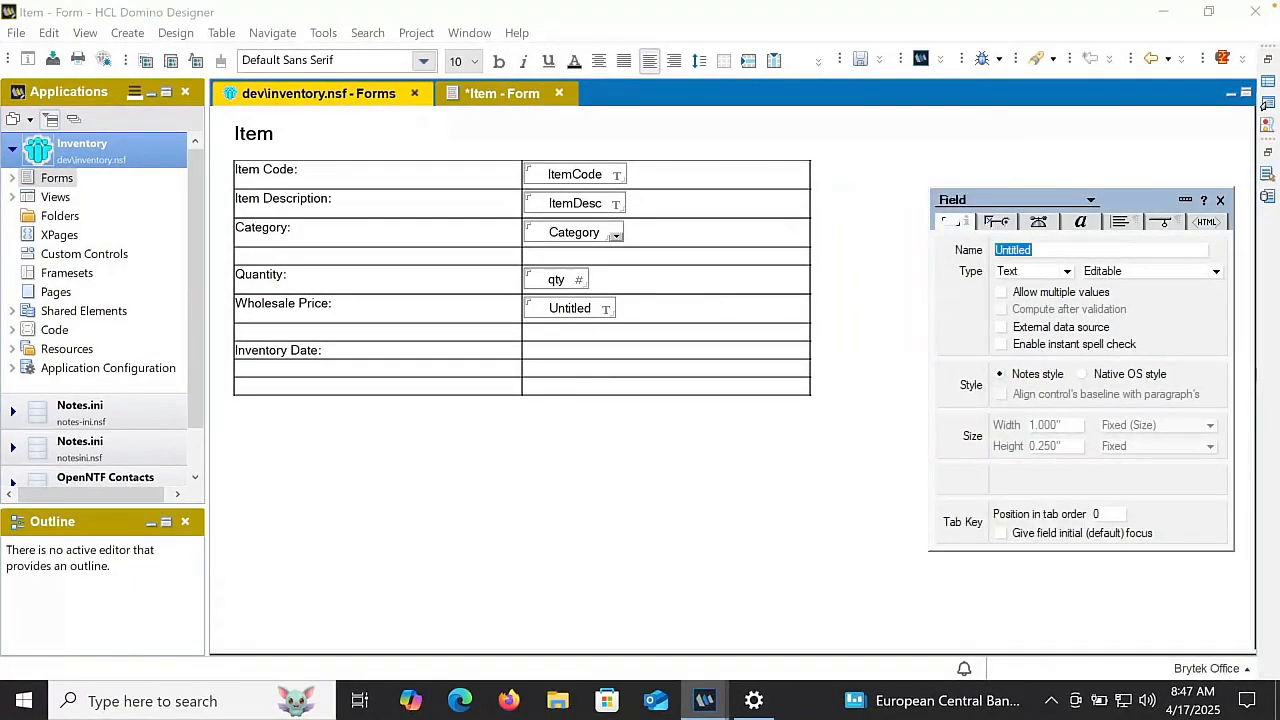
text(WholesaleP)
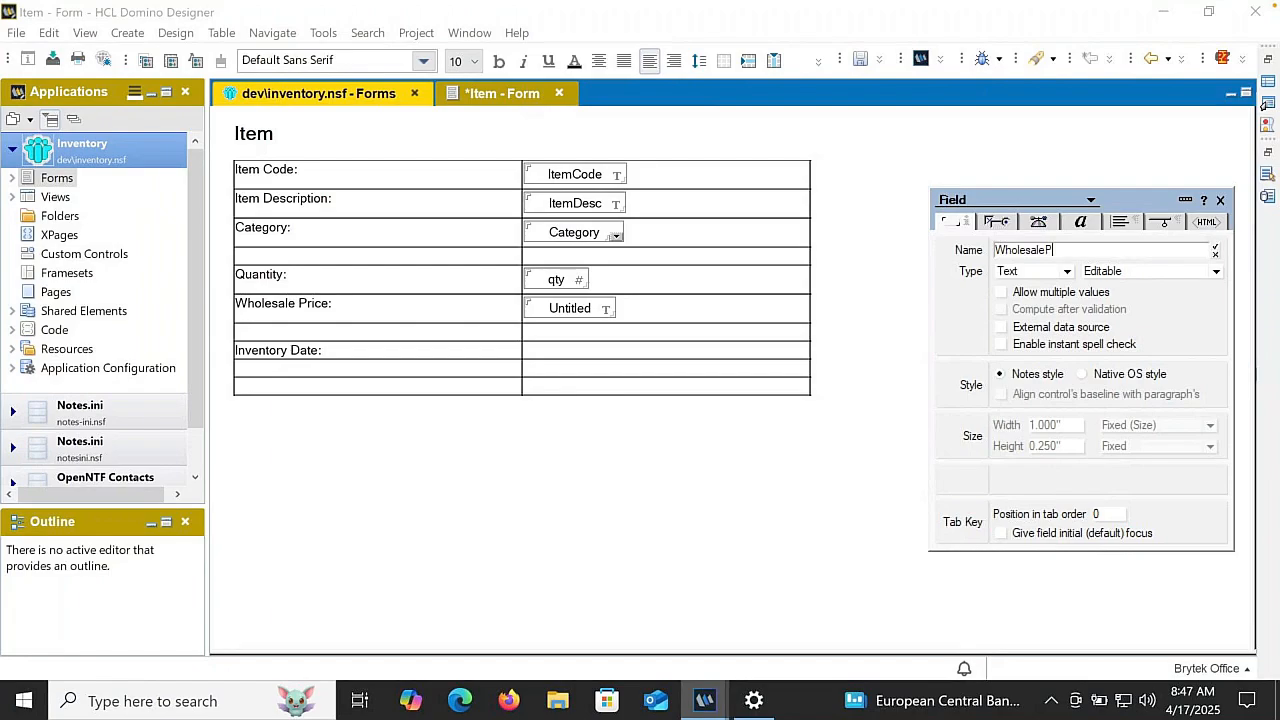
text(rice)
key(Return)
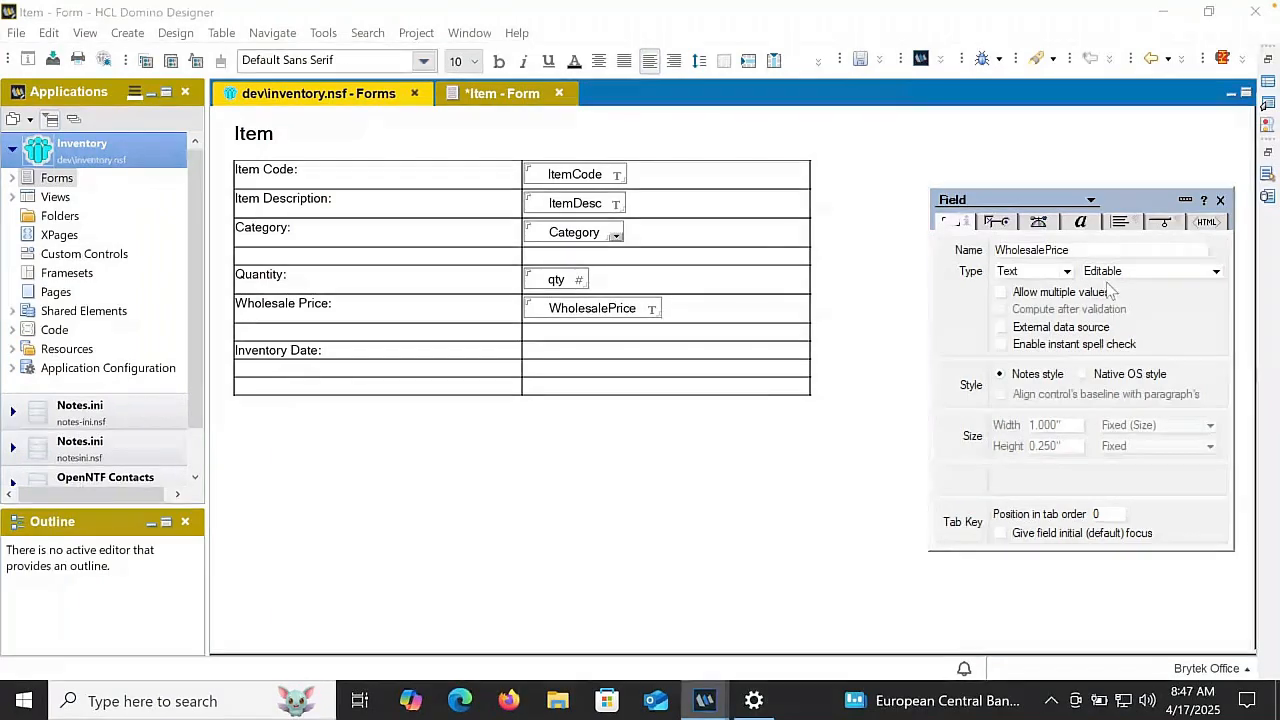
click(1040, 271)
click(1015, 309)
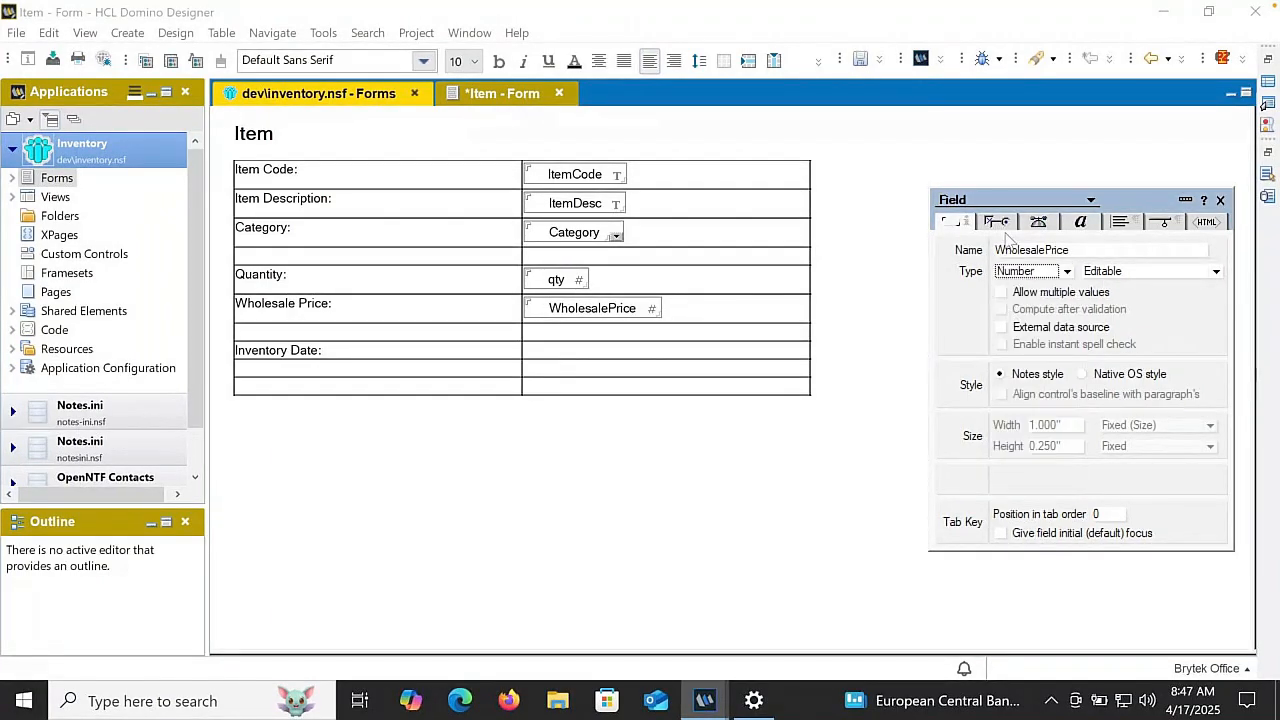
- Set the WholesalePrice field's number format to Currency and punctuate it at thousands
click(997, 222)
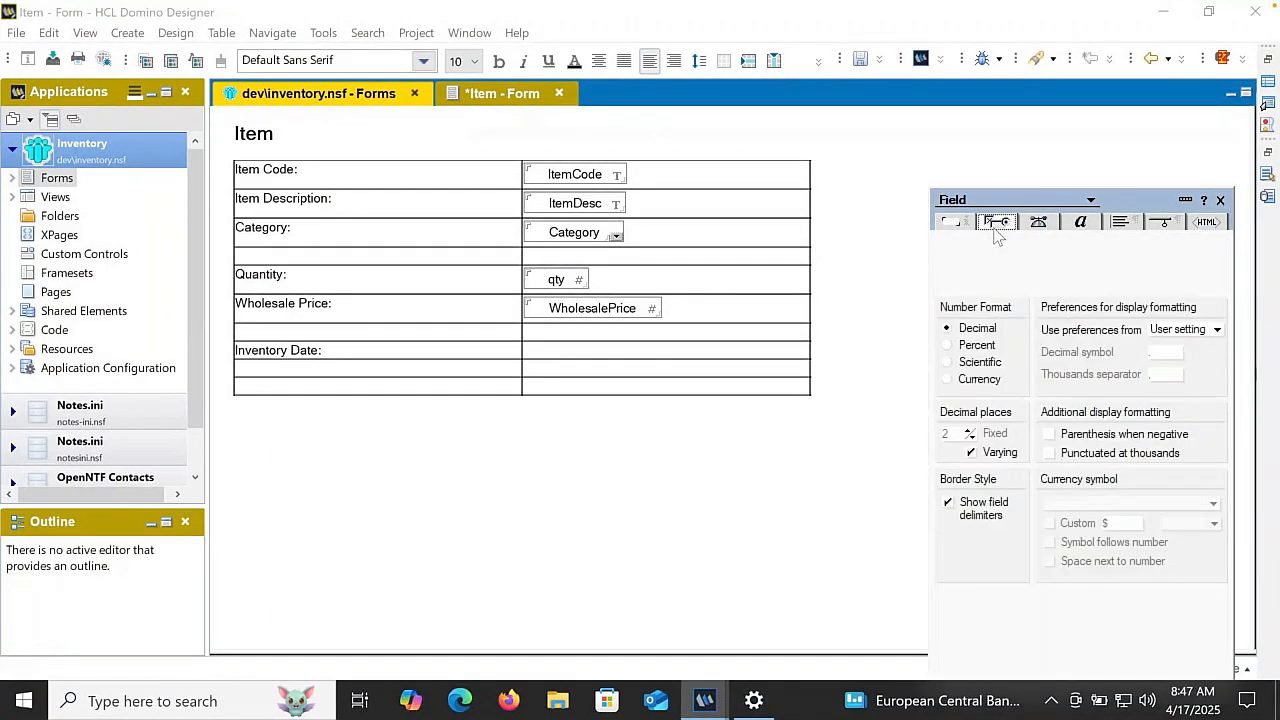
click(965, 381)
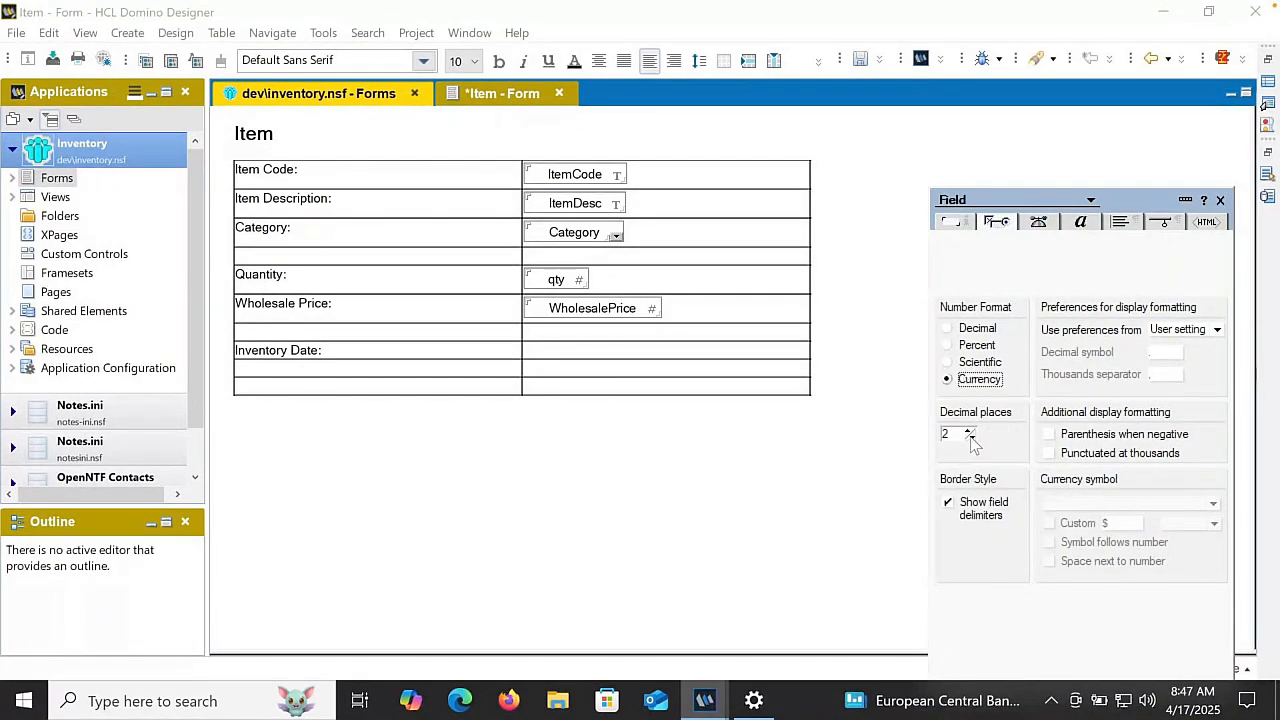
click(1076, 455)
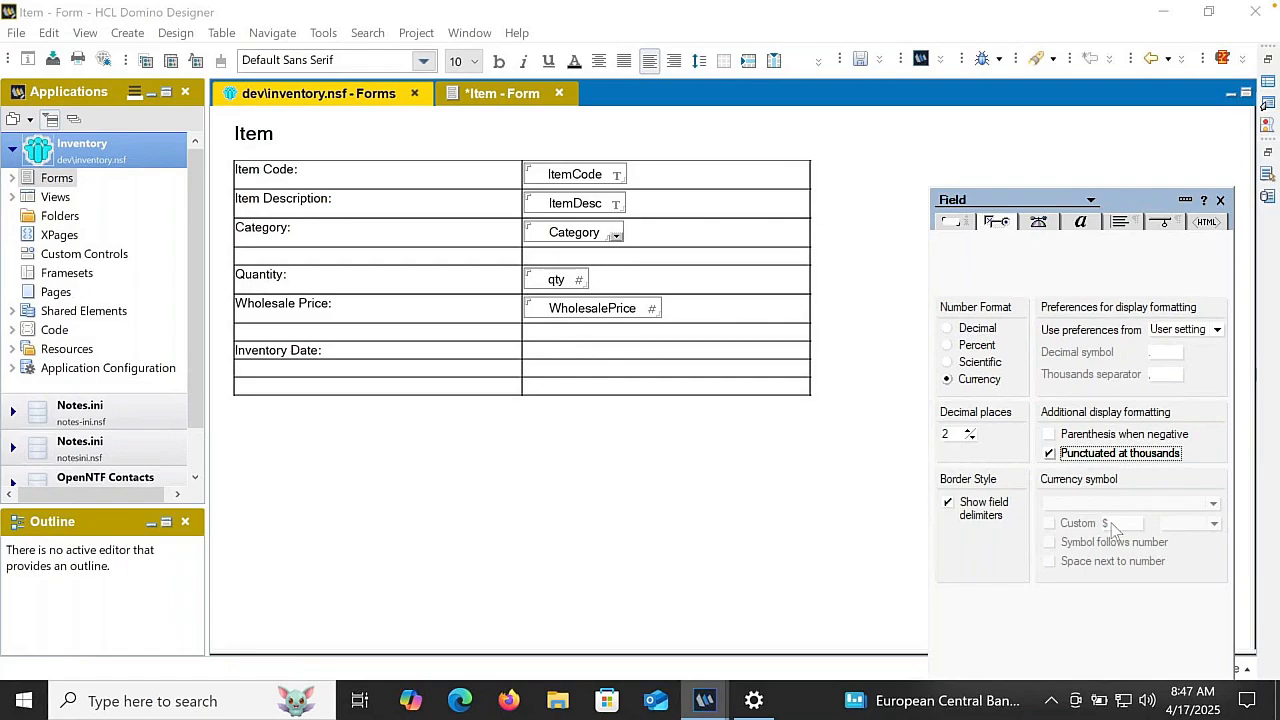
- Create a Date/Time field named InventoryDate in the cell beside "Inventory Date:" and set its style to Calendar/Time control
click(546, 350)
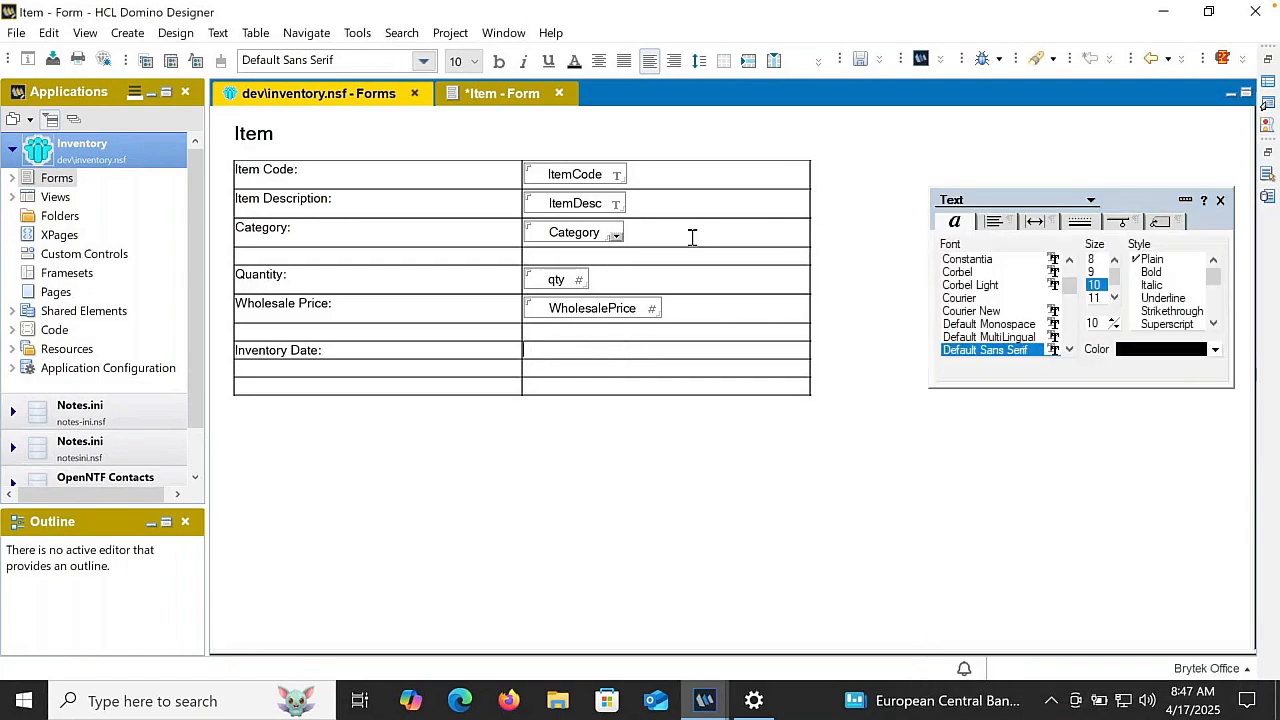
click(818, 62)
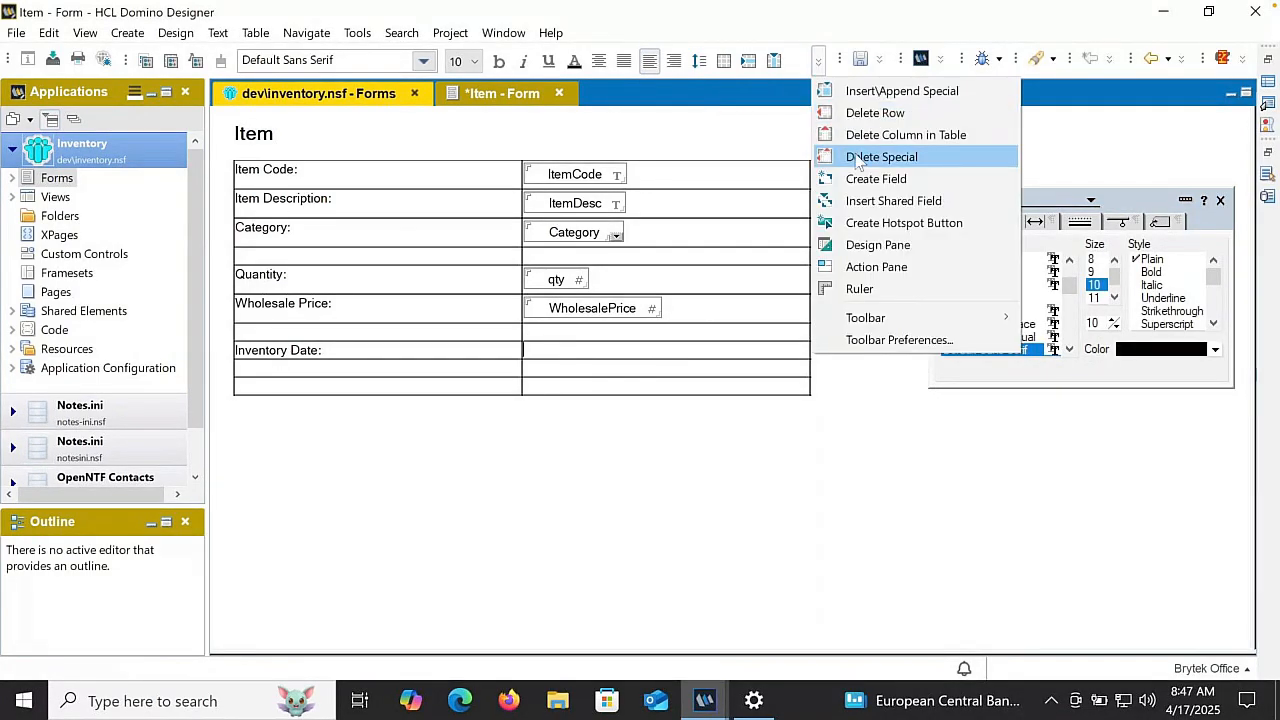
click(860, 178)
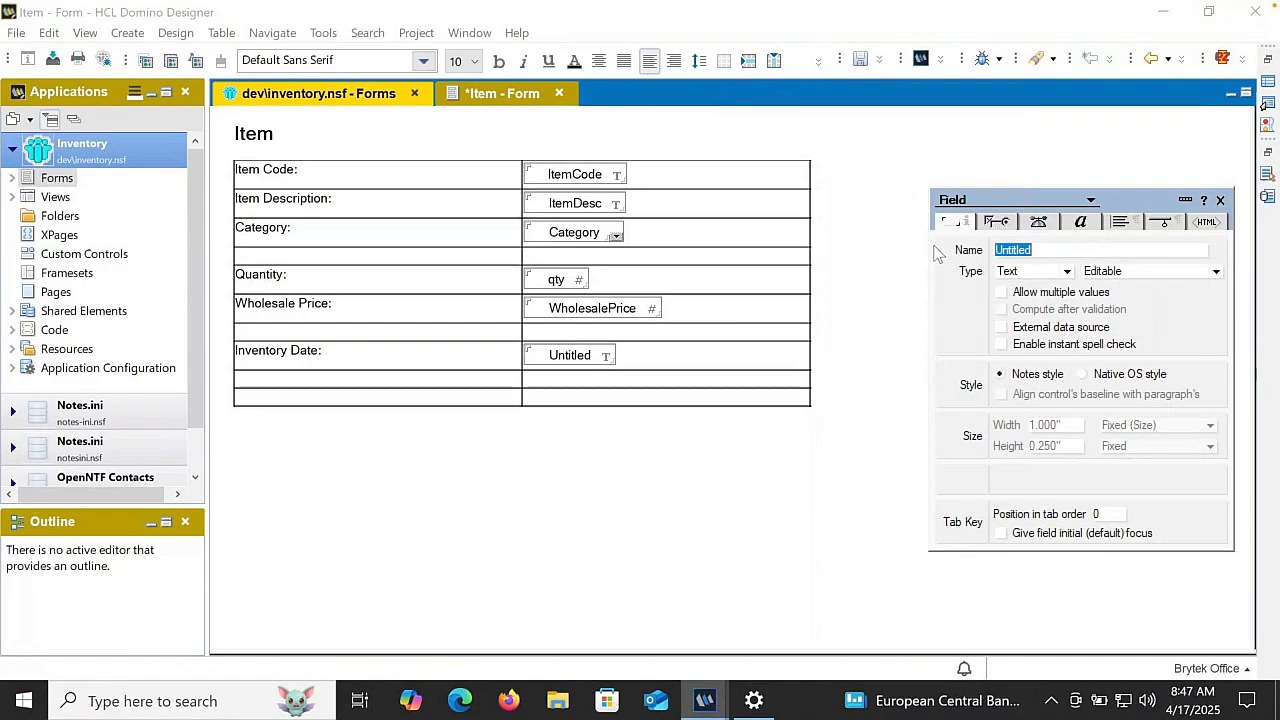
text(Inventor)
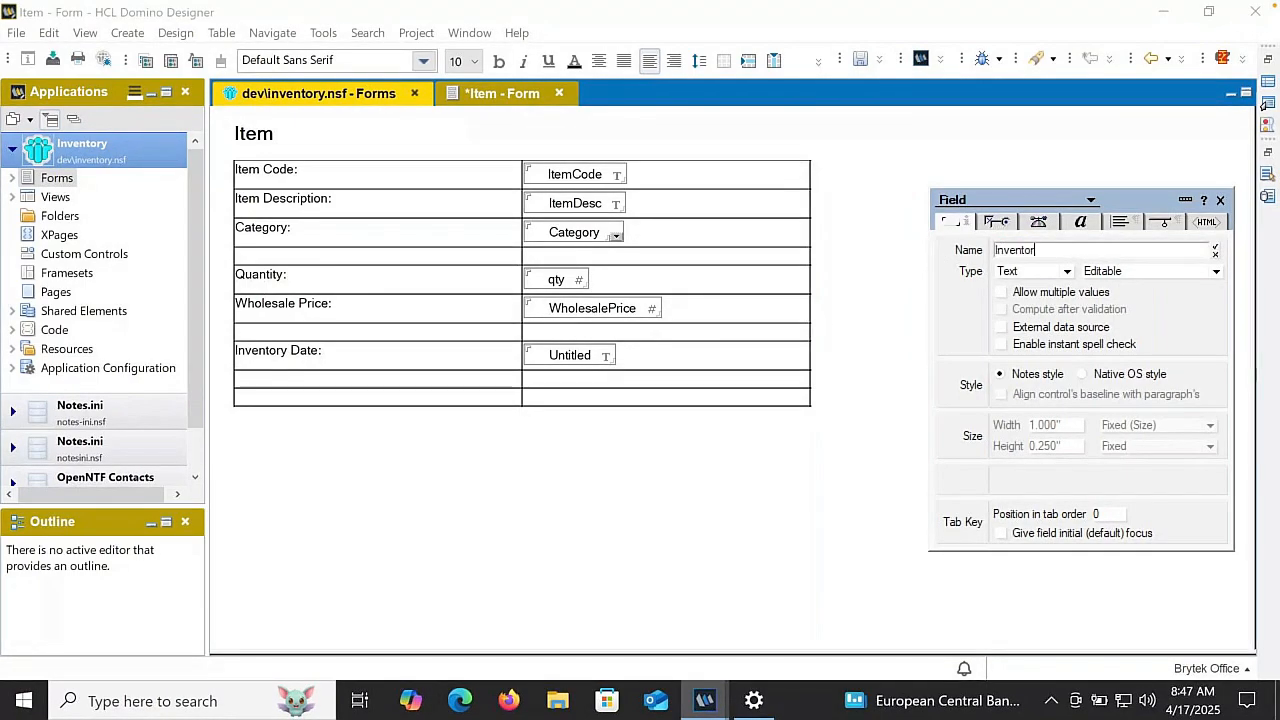
text(yDate)
key(Return)
click(1015, 272)
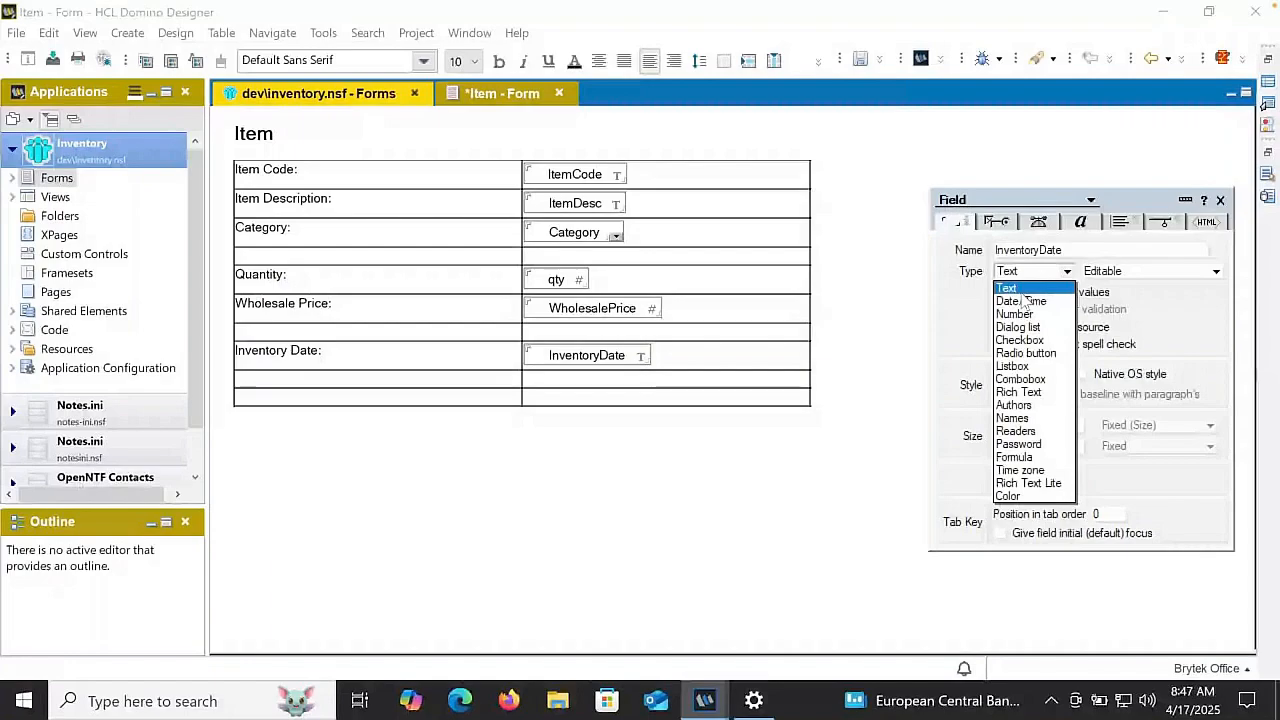
click(1020, 301)
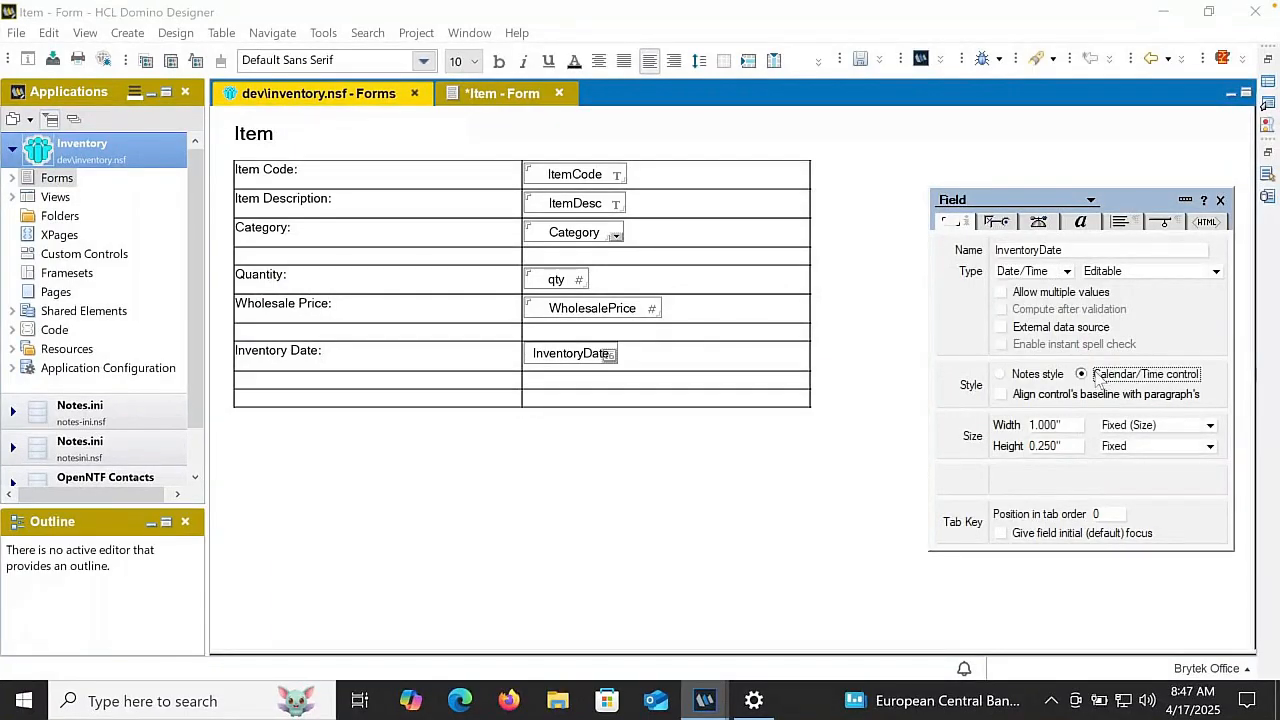
click(1100, 376)
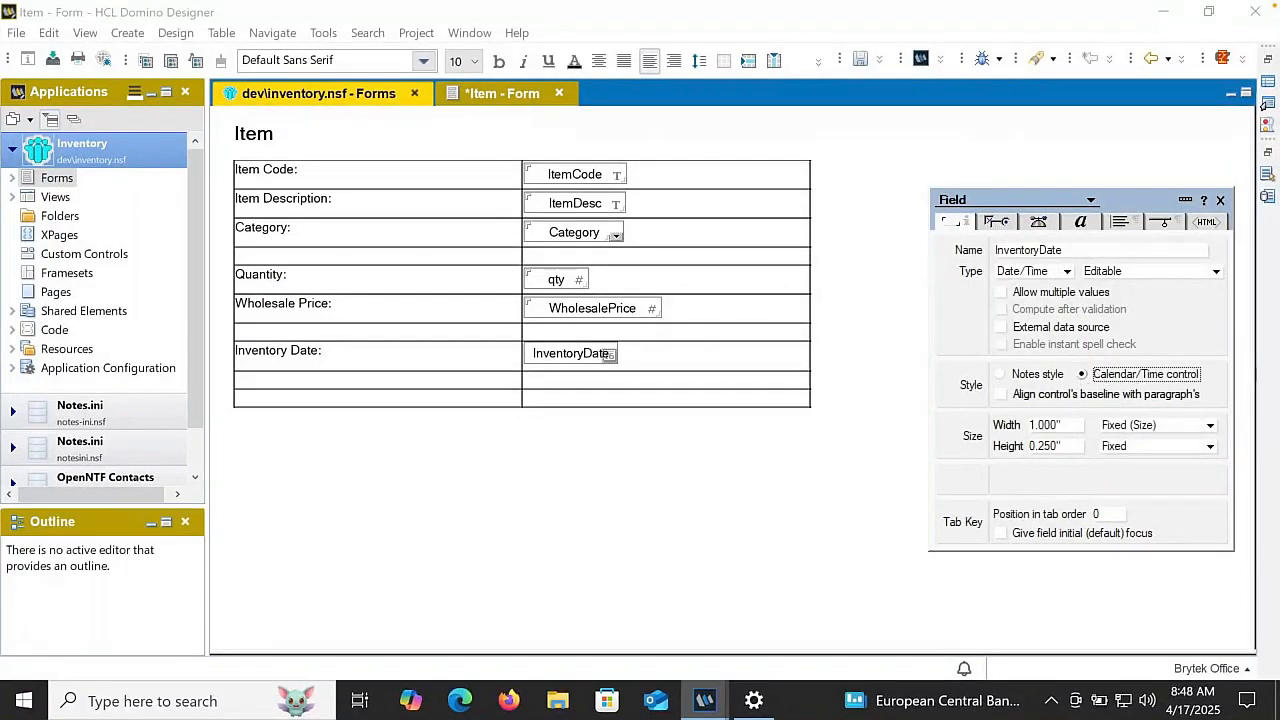
- Create a field named dispInventoryDate on a new line below InventoryDate and set its type to Date/Time
click(686, 357)
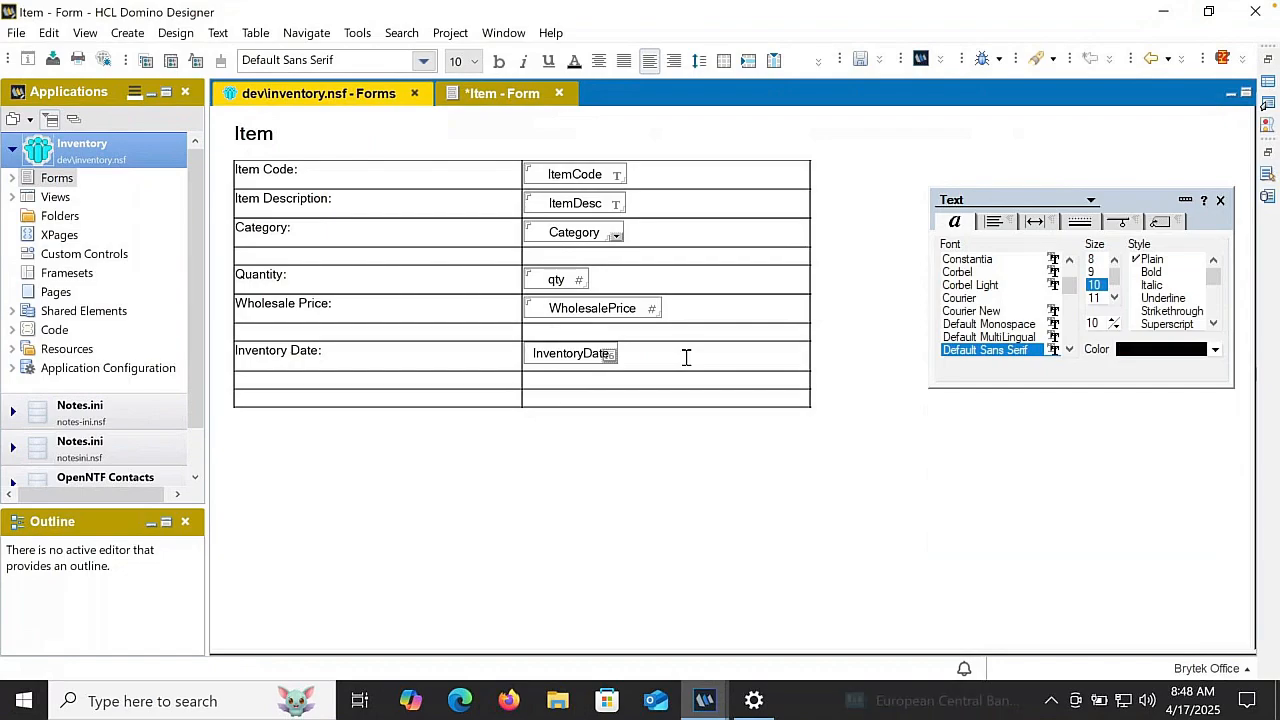
key(Return)
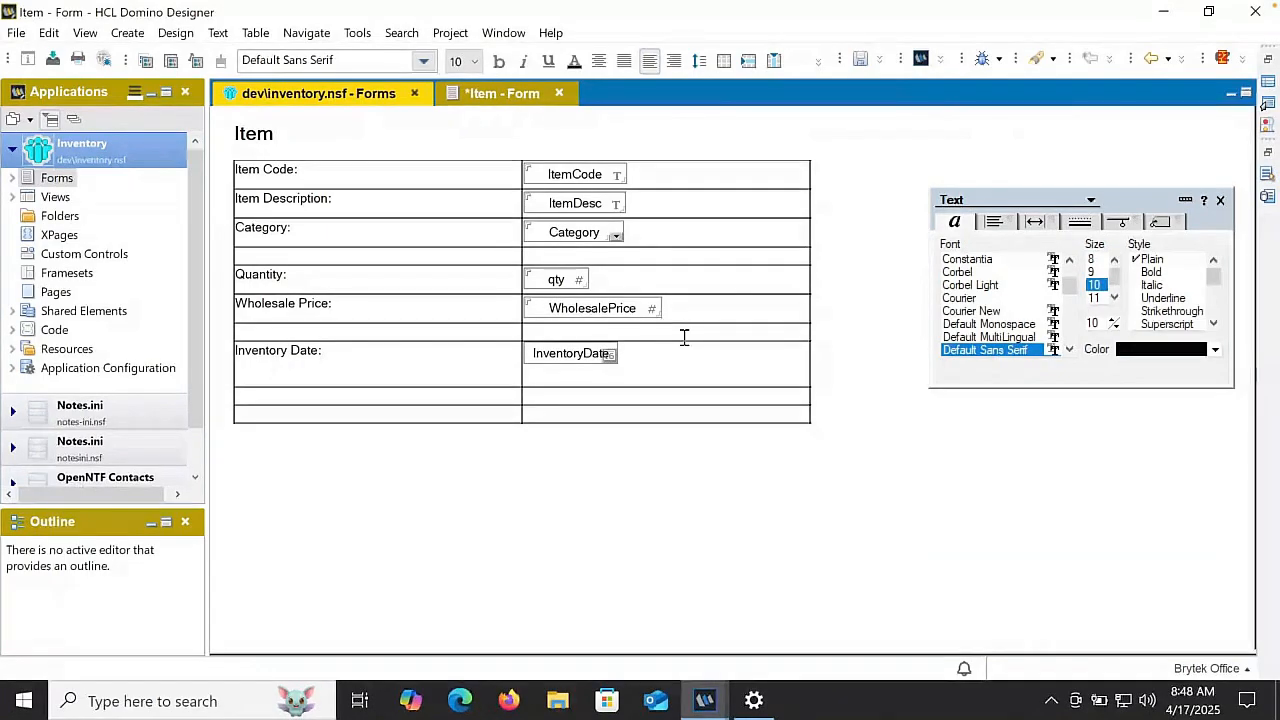
click(818, 63)
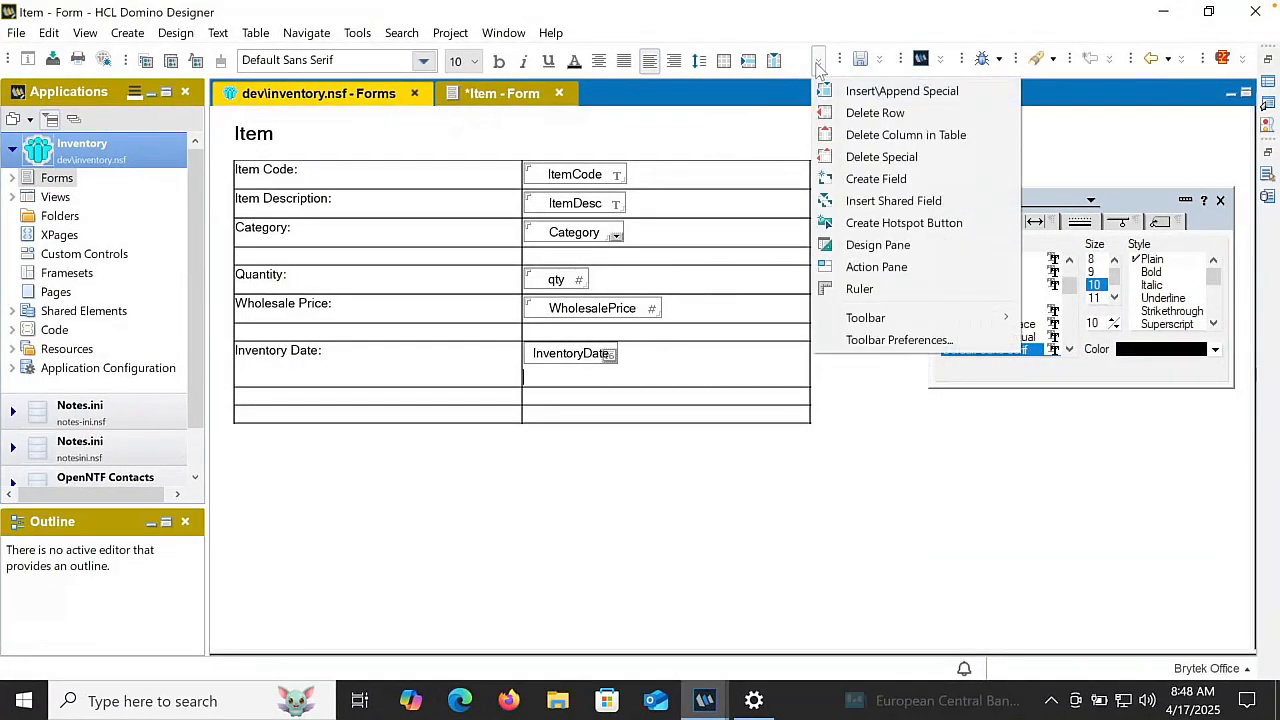
click(860, 179)
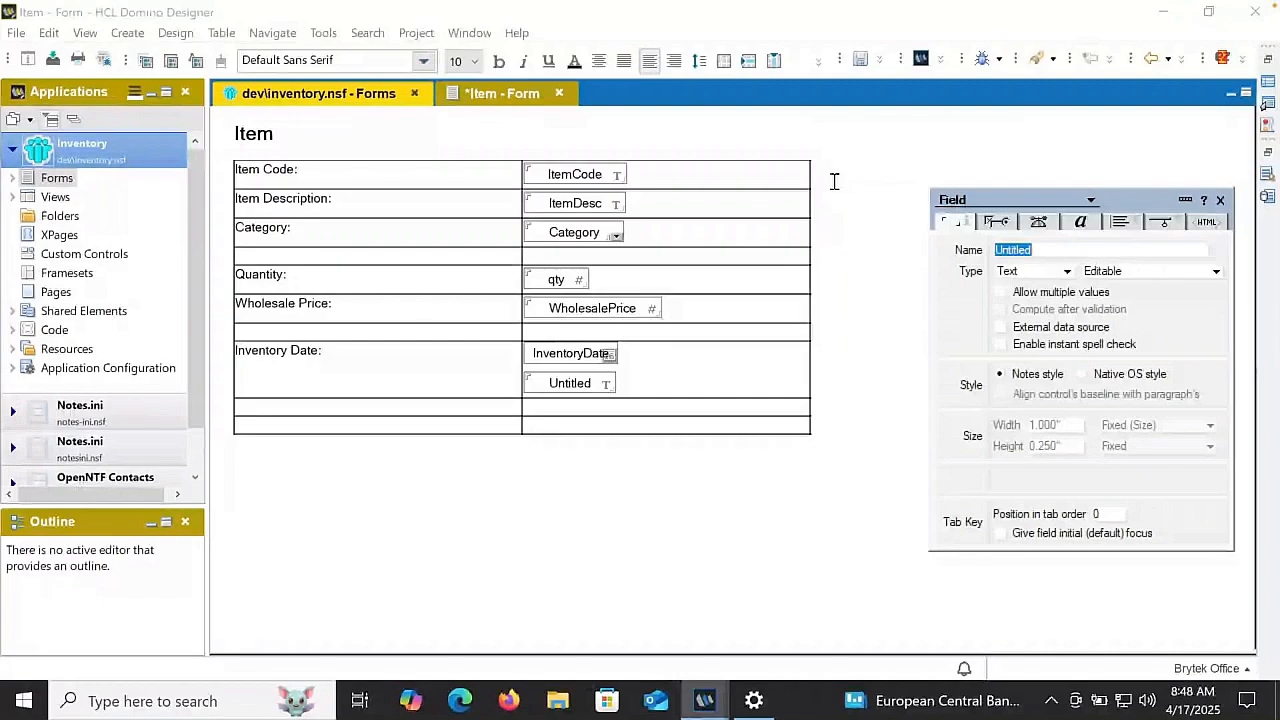
text(dispI)
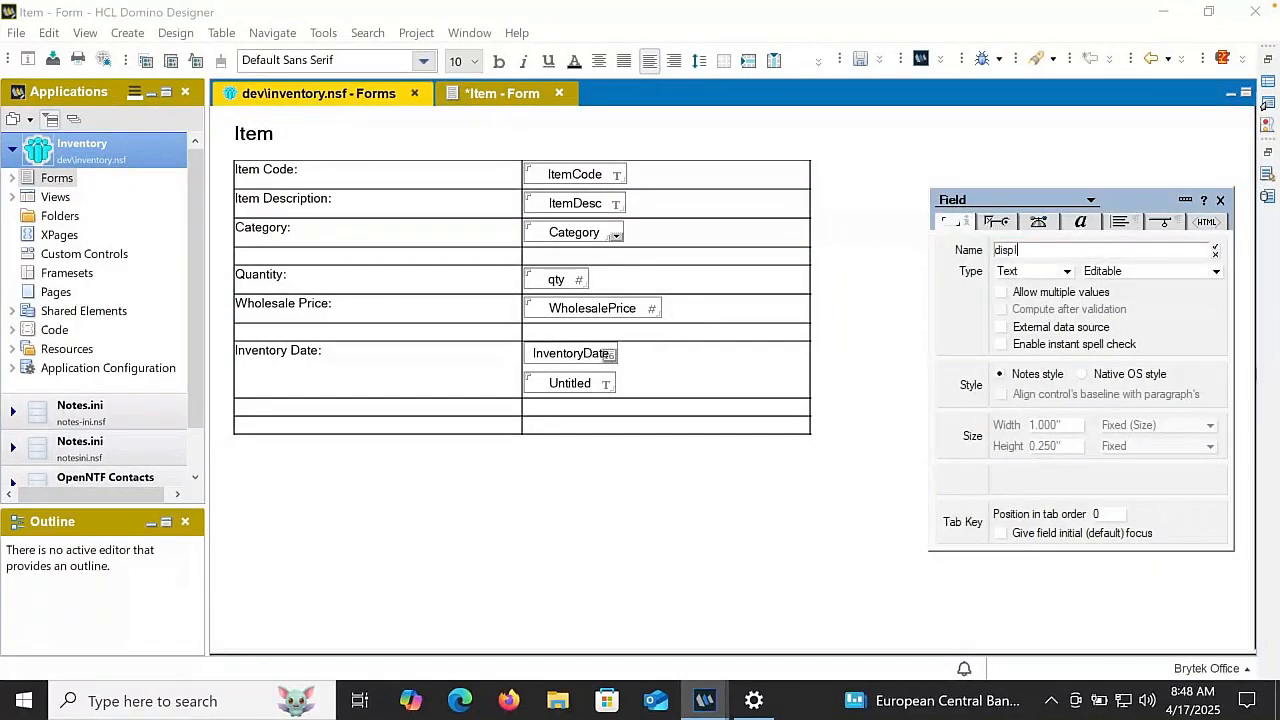
text(nventory)
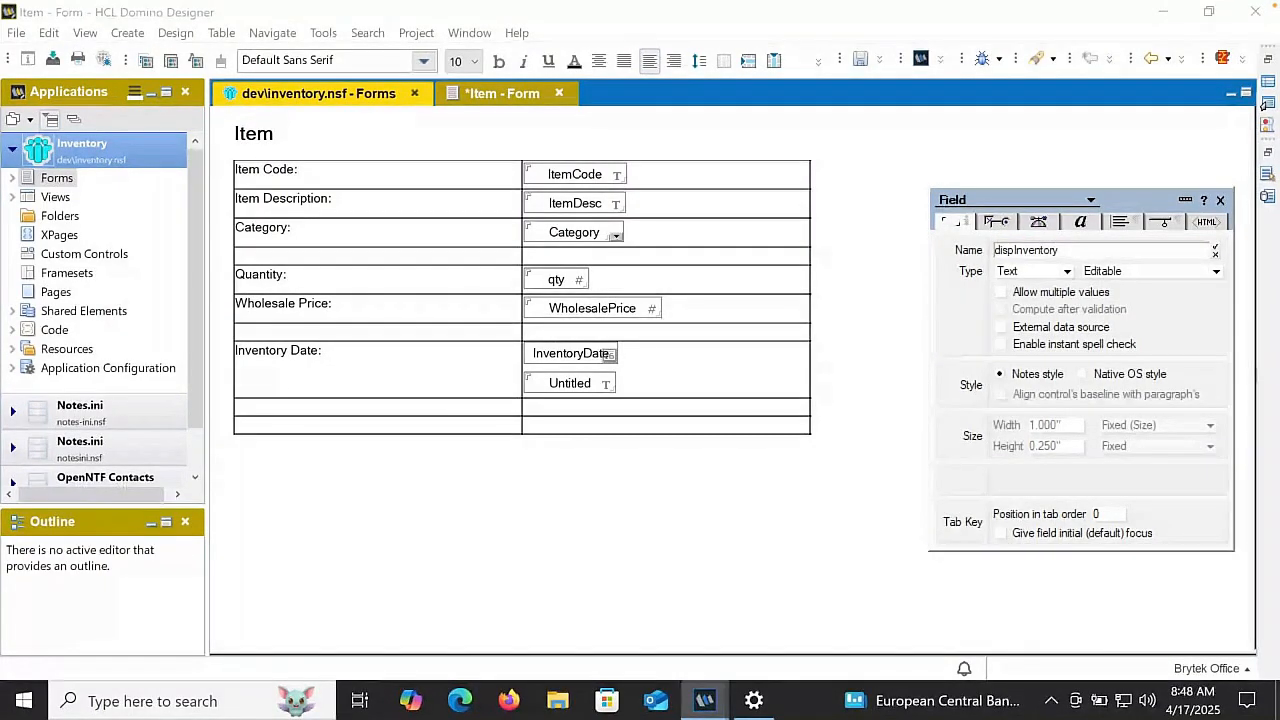
text(Date)
key(Return)
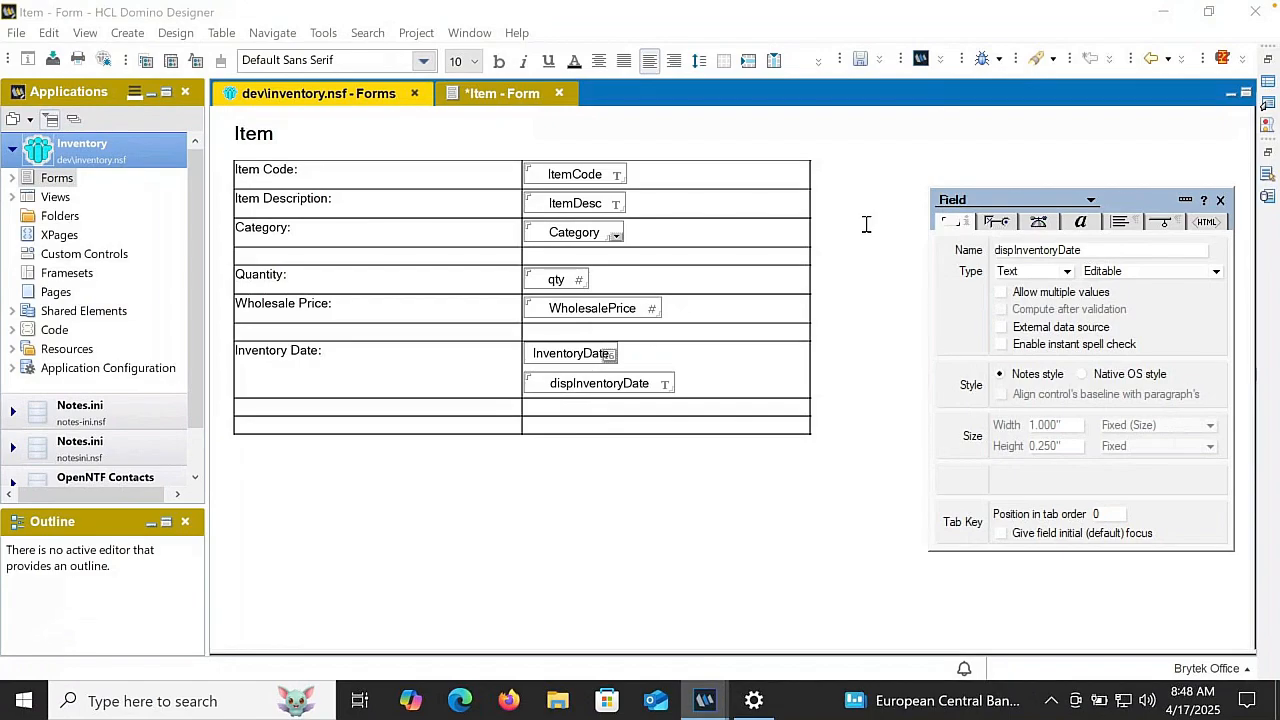
click(1016, 272)
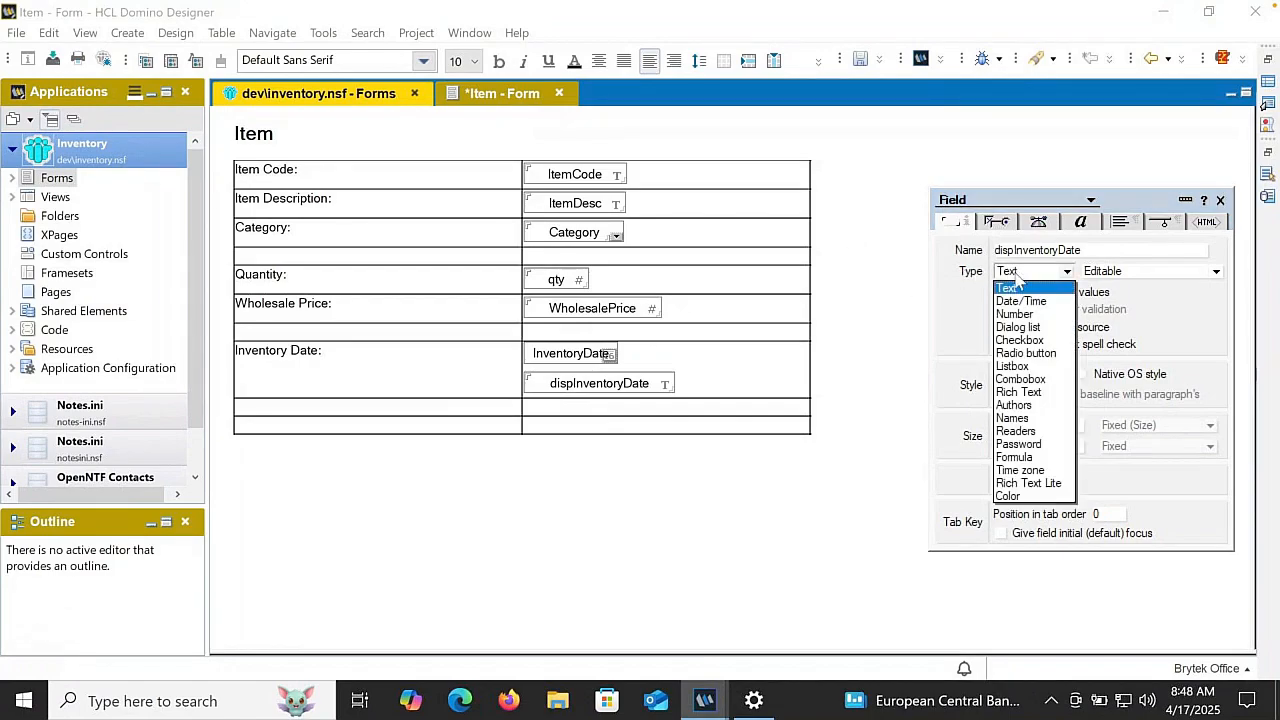
click(1016, 302)
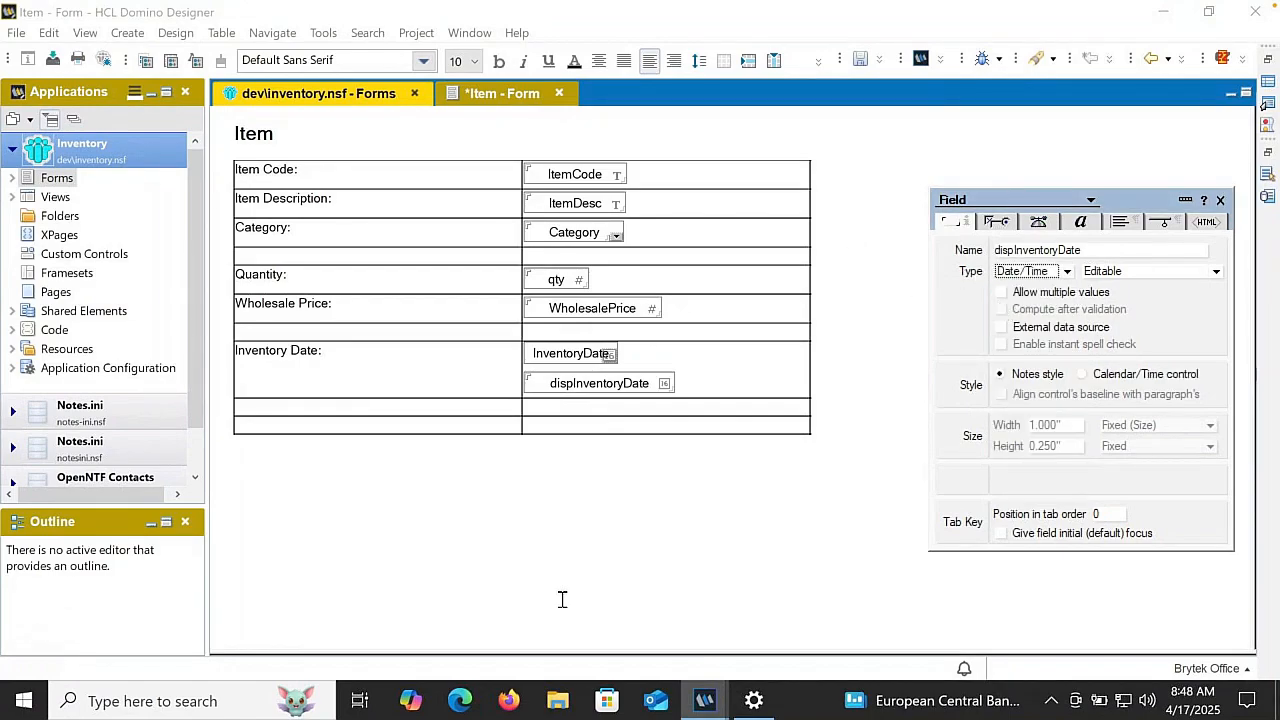
- Reveal the form's programming pane and make the dispInventoryDate field Computed for display
drag(548, 659, 571, 459)
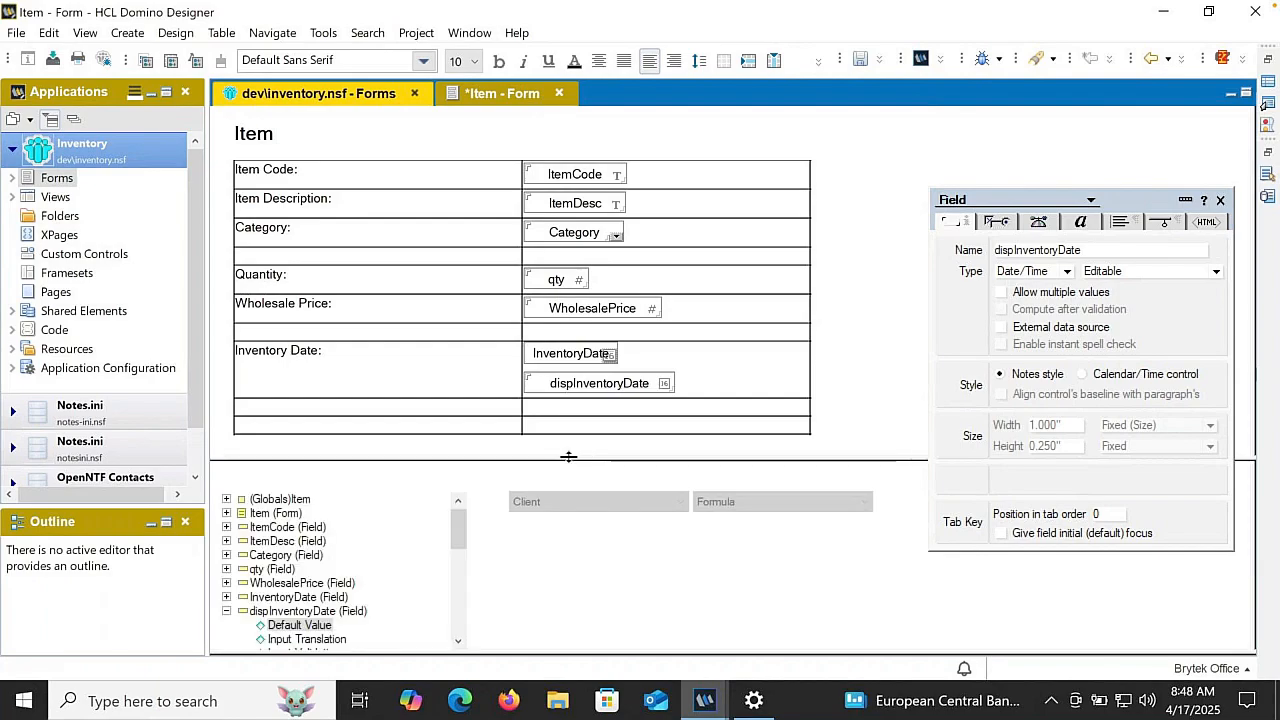
click(1113, 272)
click(1113, 313)
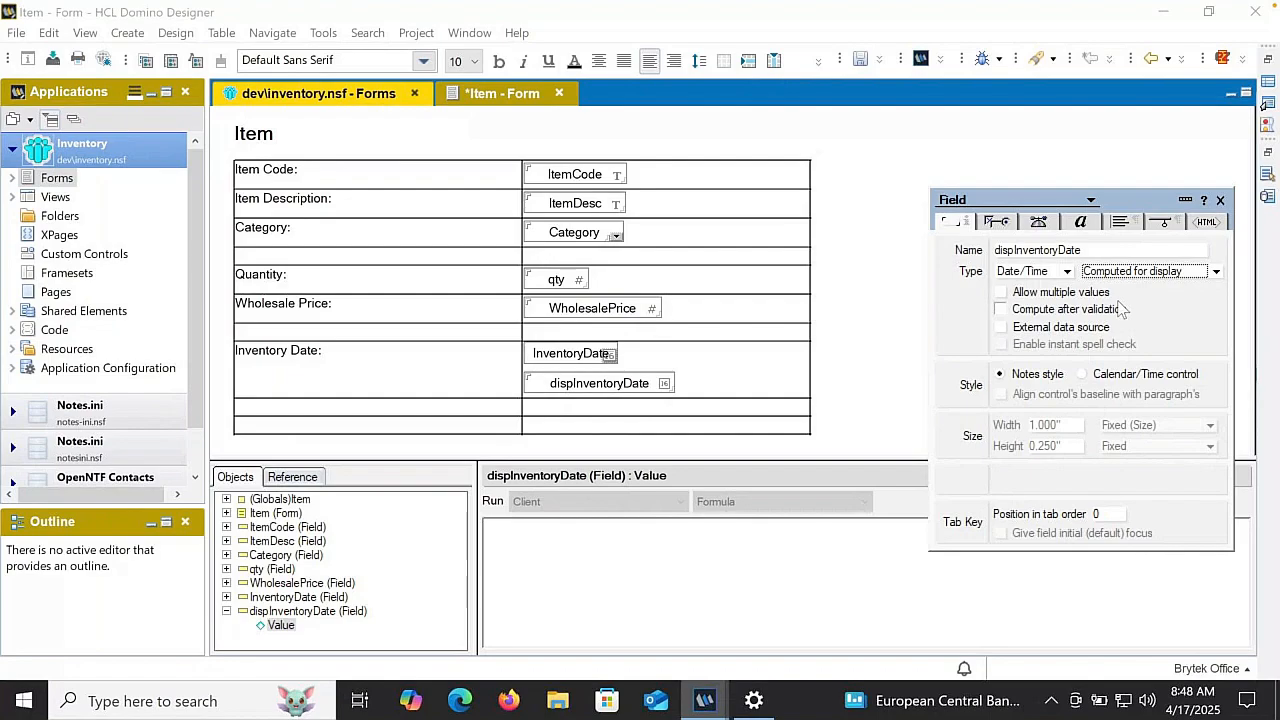
click(1118, 272)
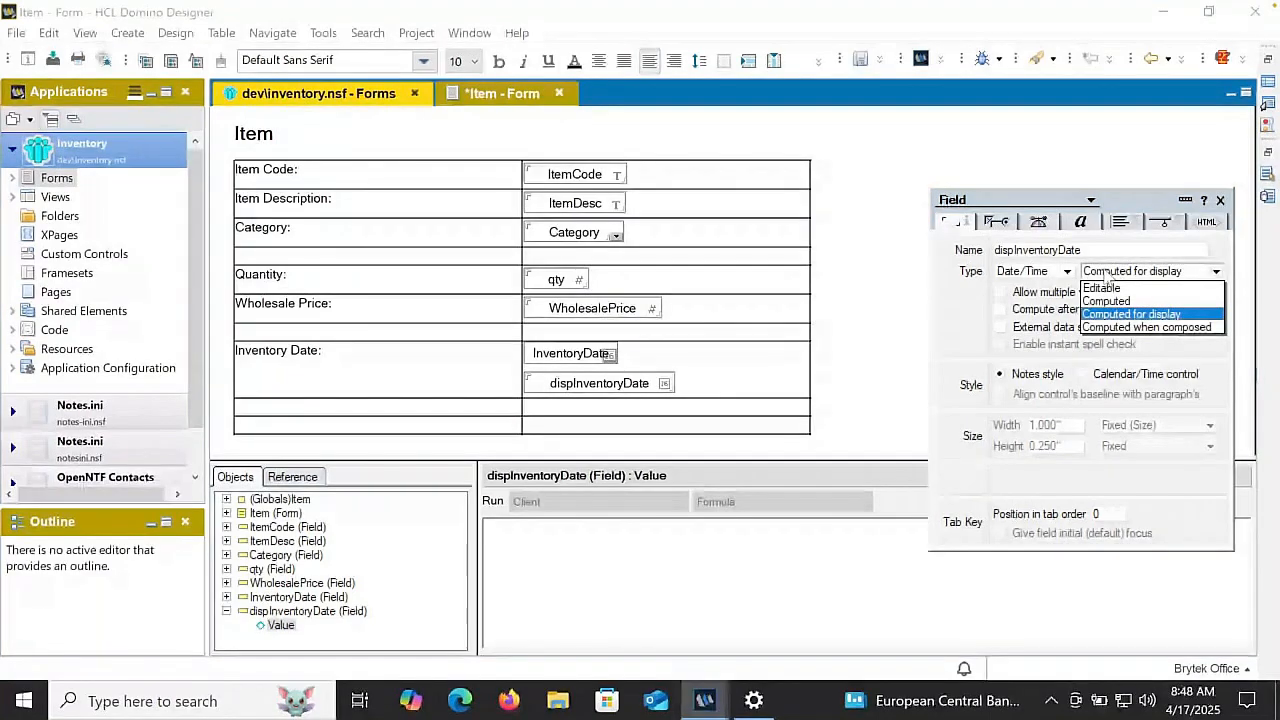
click(1108, 277)
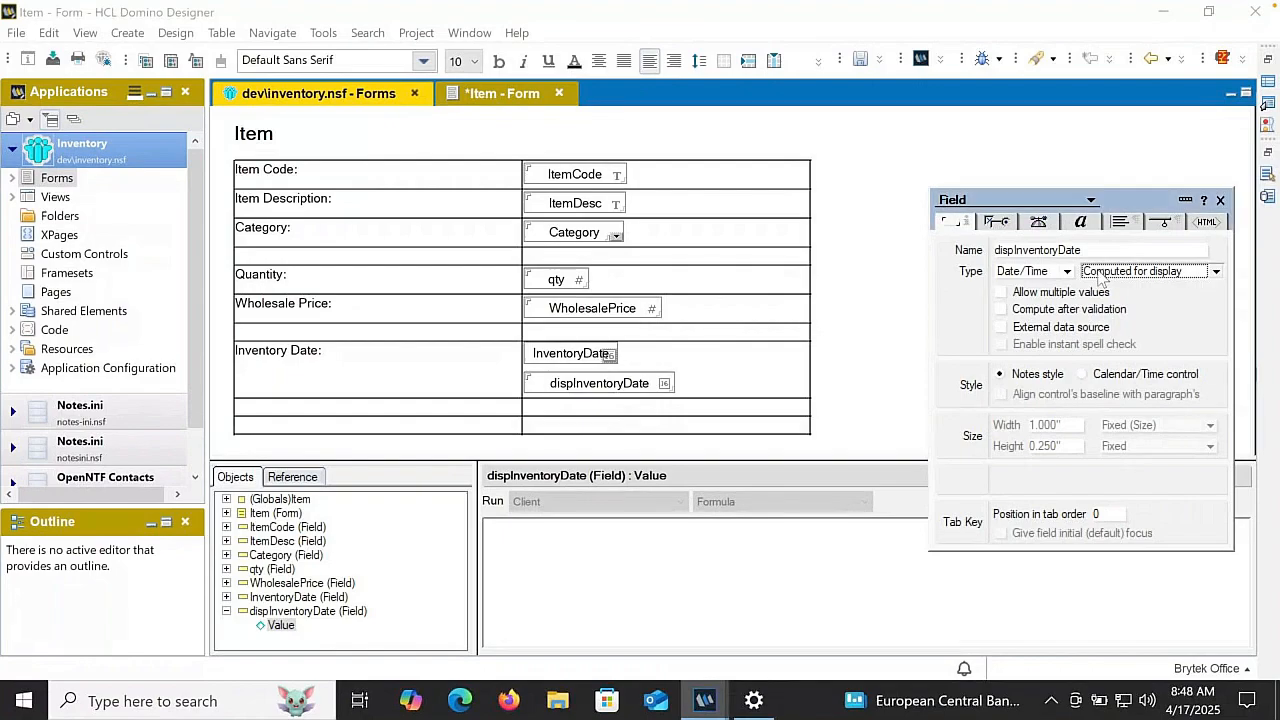
- Enter InventoryDate as the value formula of the dispInventoryDate field and accept it
click(748, 581)
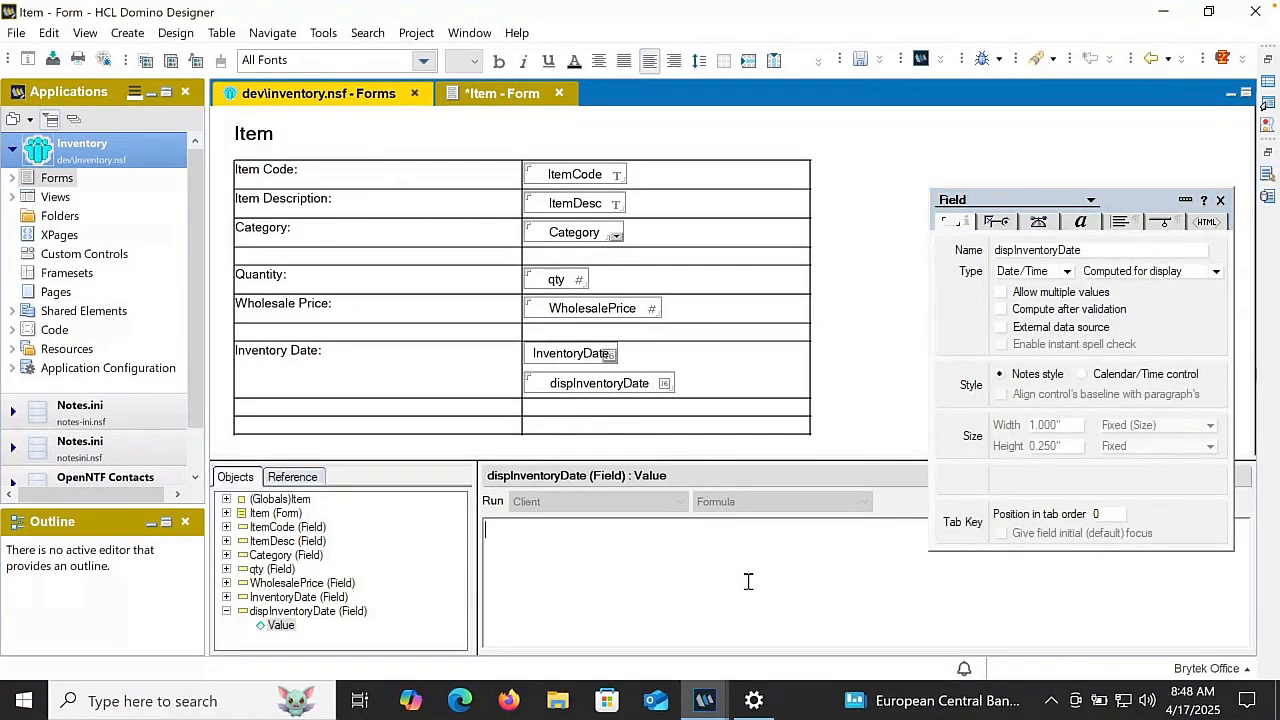
text(InventoryD)
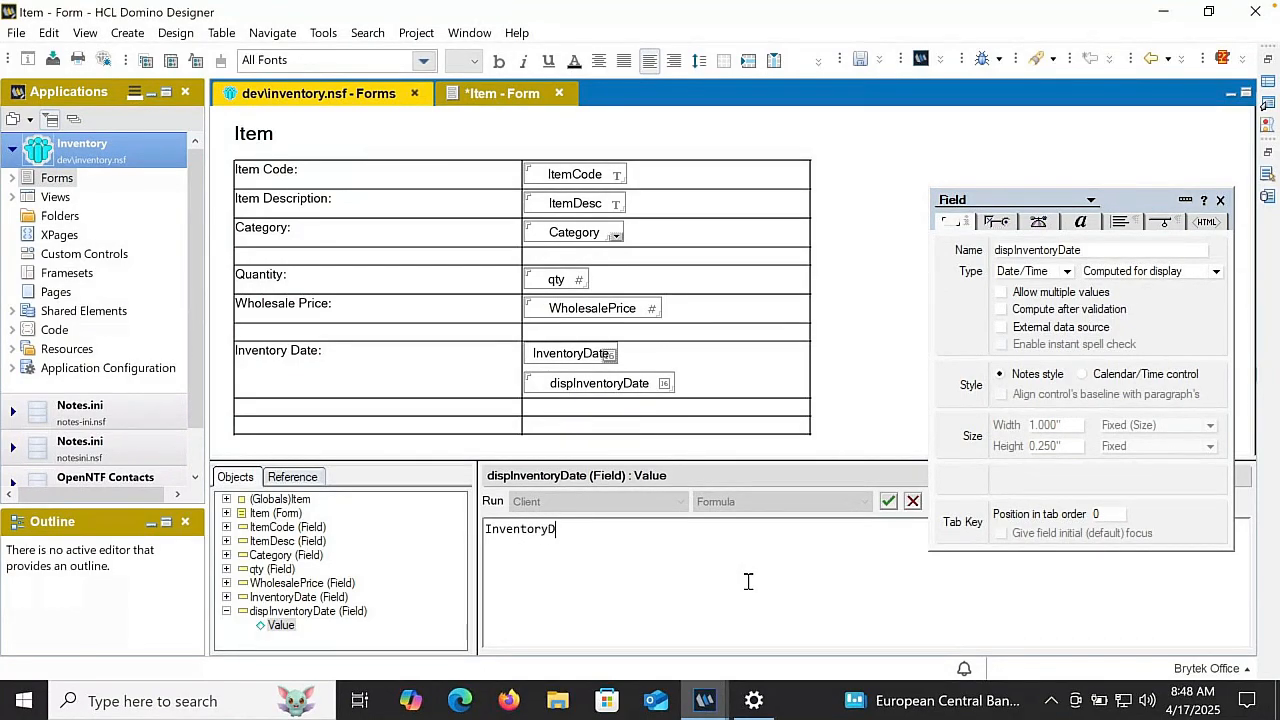
text(ate)
click(887, 505)
- Hide the InventoryDate field's paragraph when the document is previewed for reading, opened for reading or printed
click(648, 350)
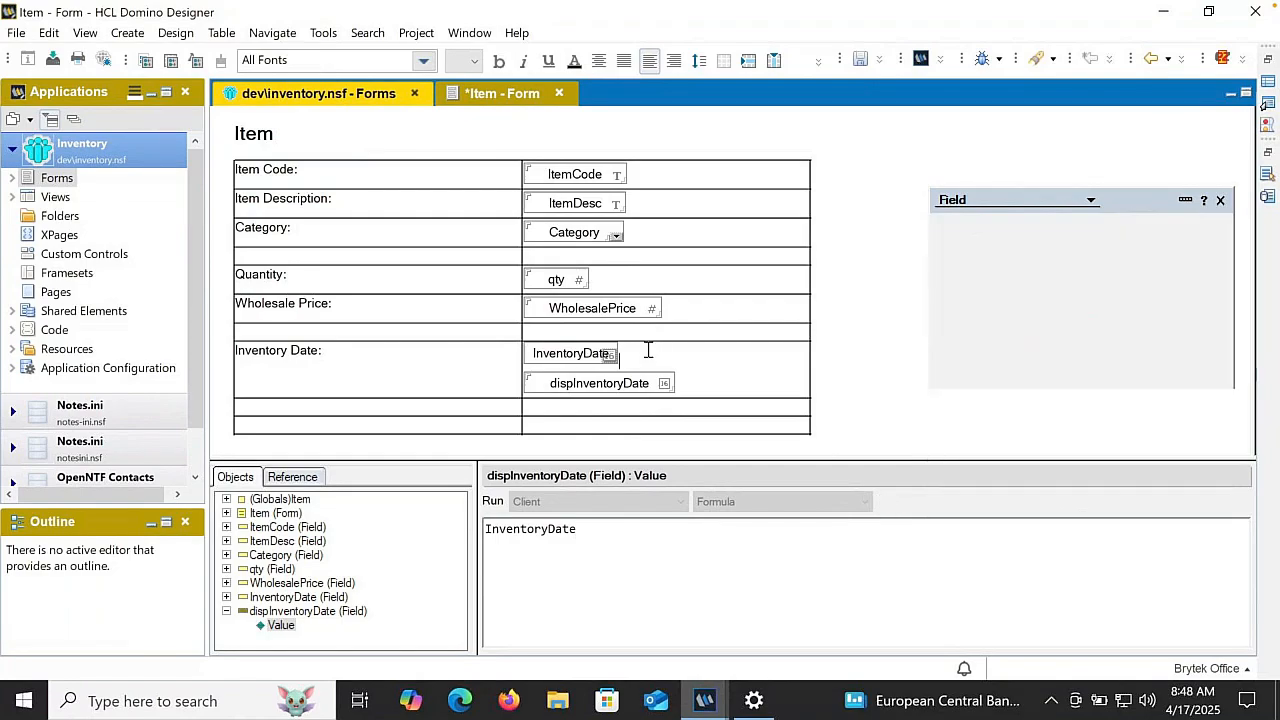
click(1120, 222)
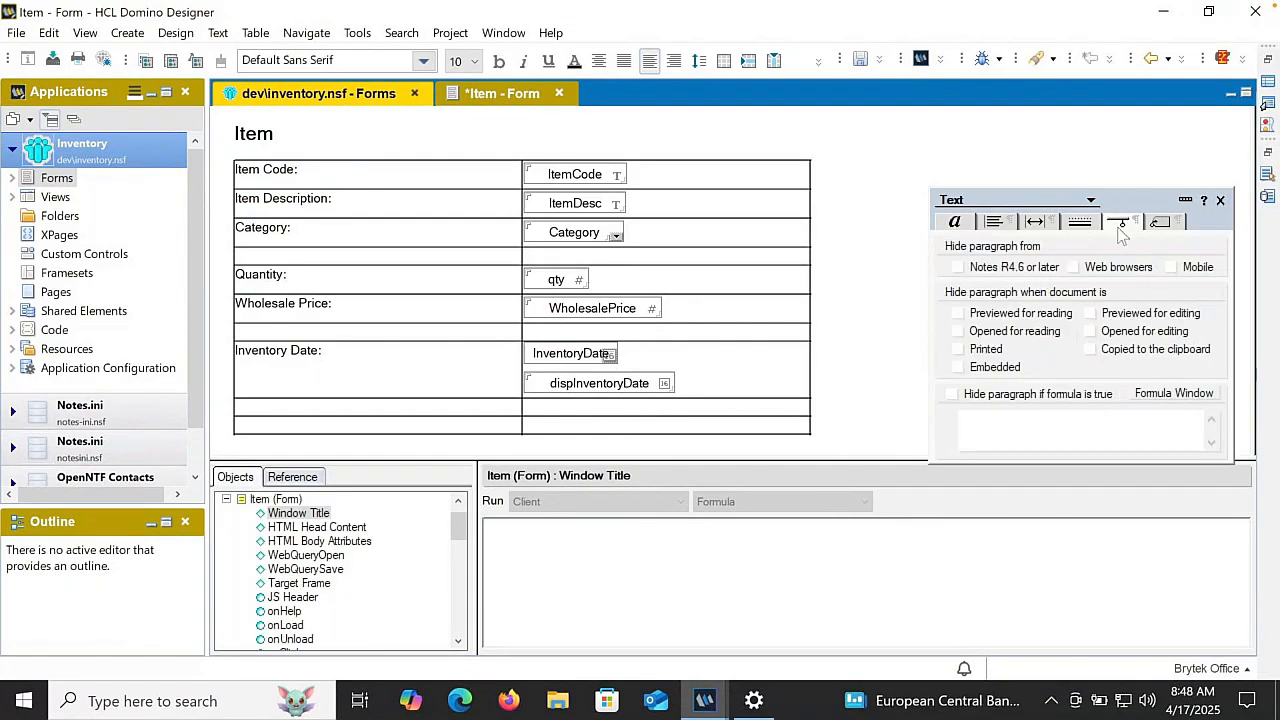
click(998, 313)
click(994, 331)
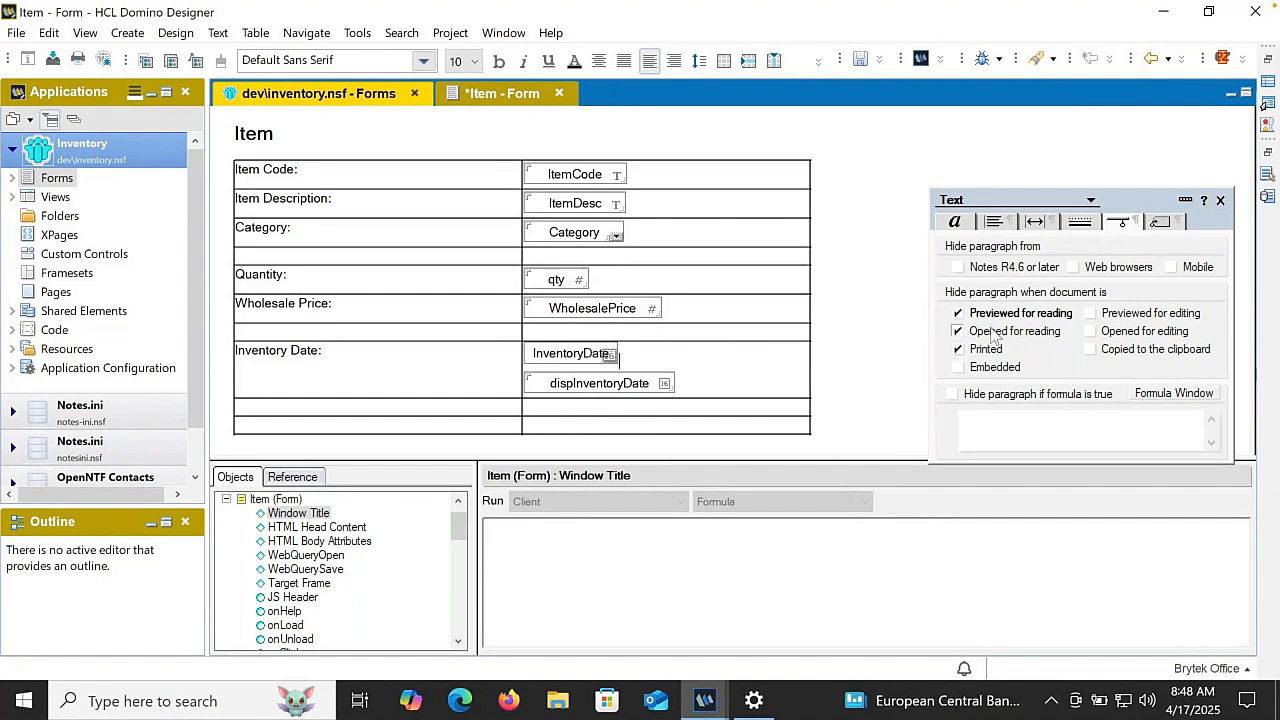
click(981, 350)
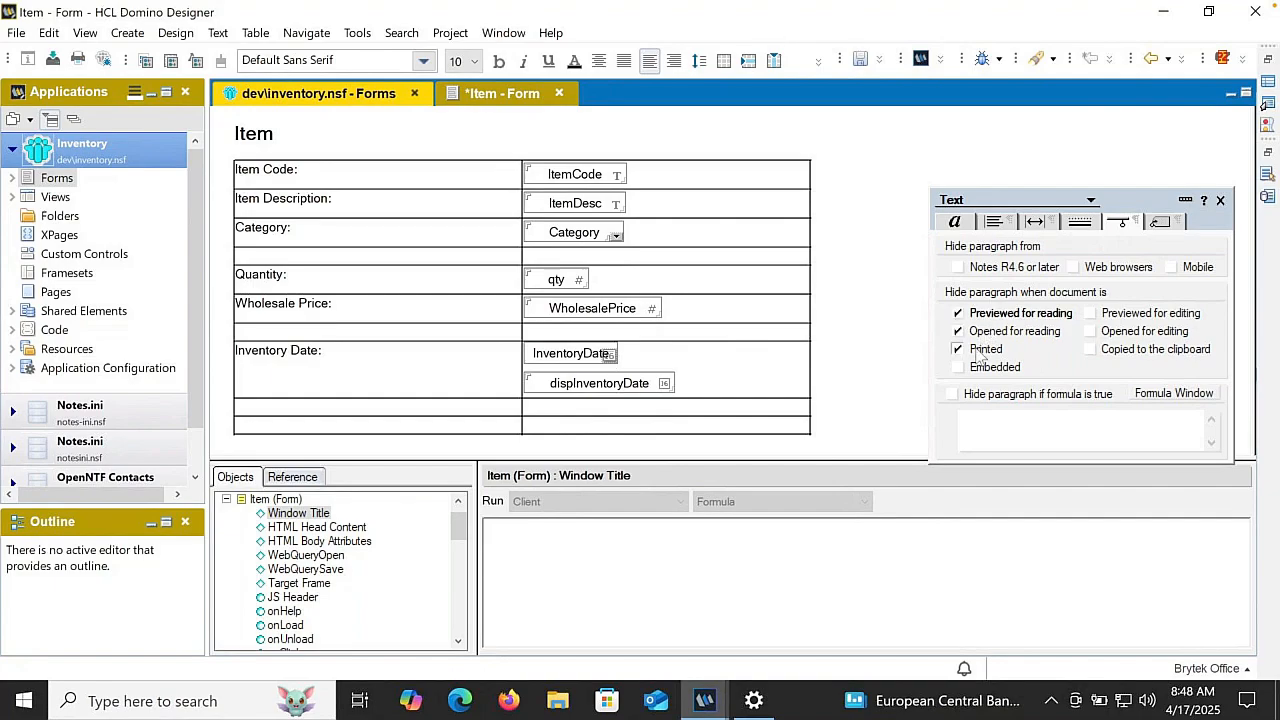
- Hide the dispInventoryDate field's paragraph when the document is previewed for editing or opened for editing
click(692, 384)
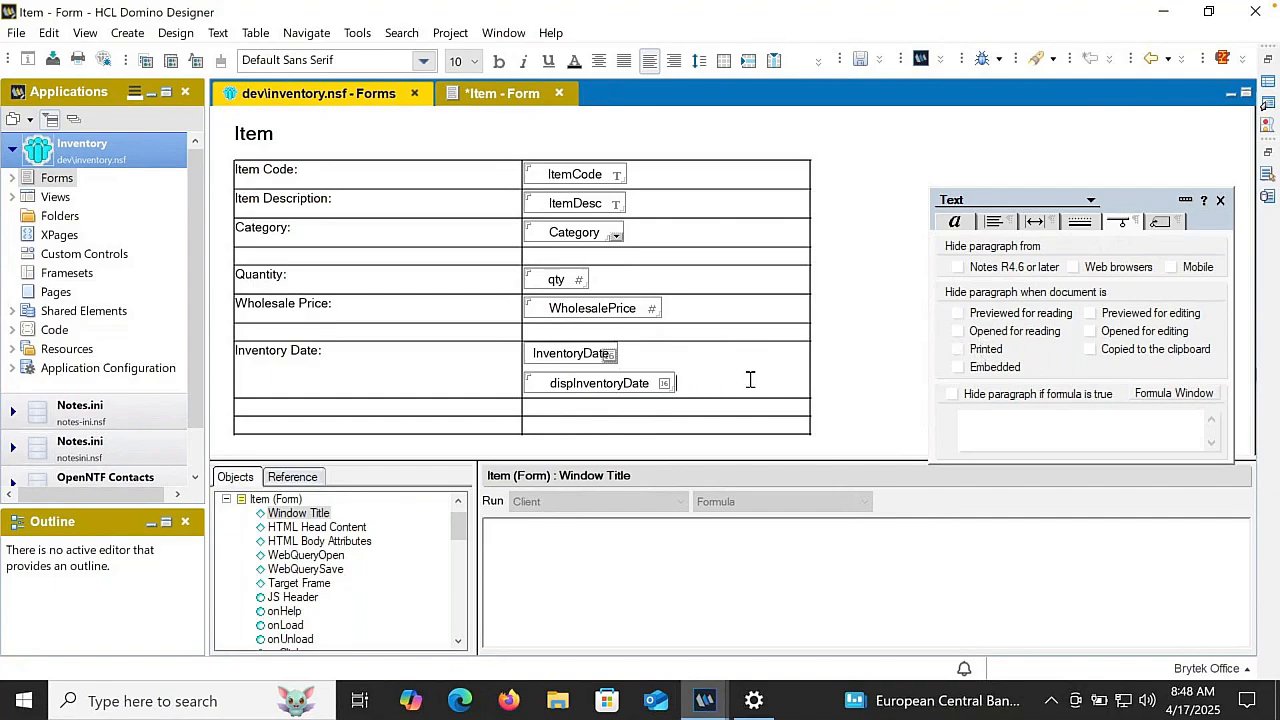
click(1098, 315)
click(1093, 333)
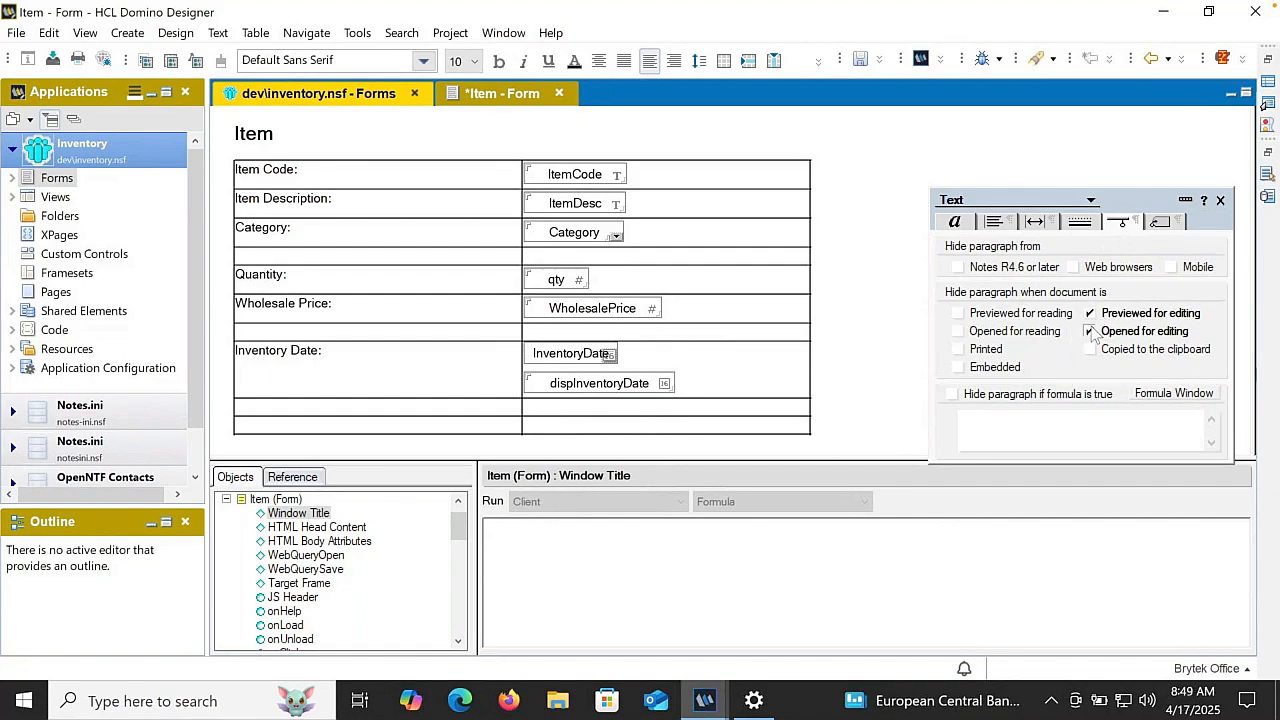
click(633, 356)
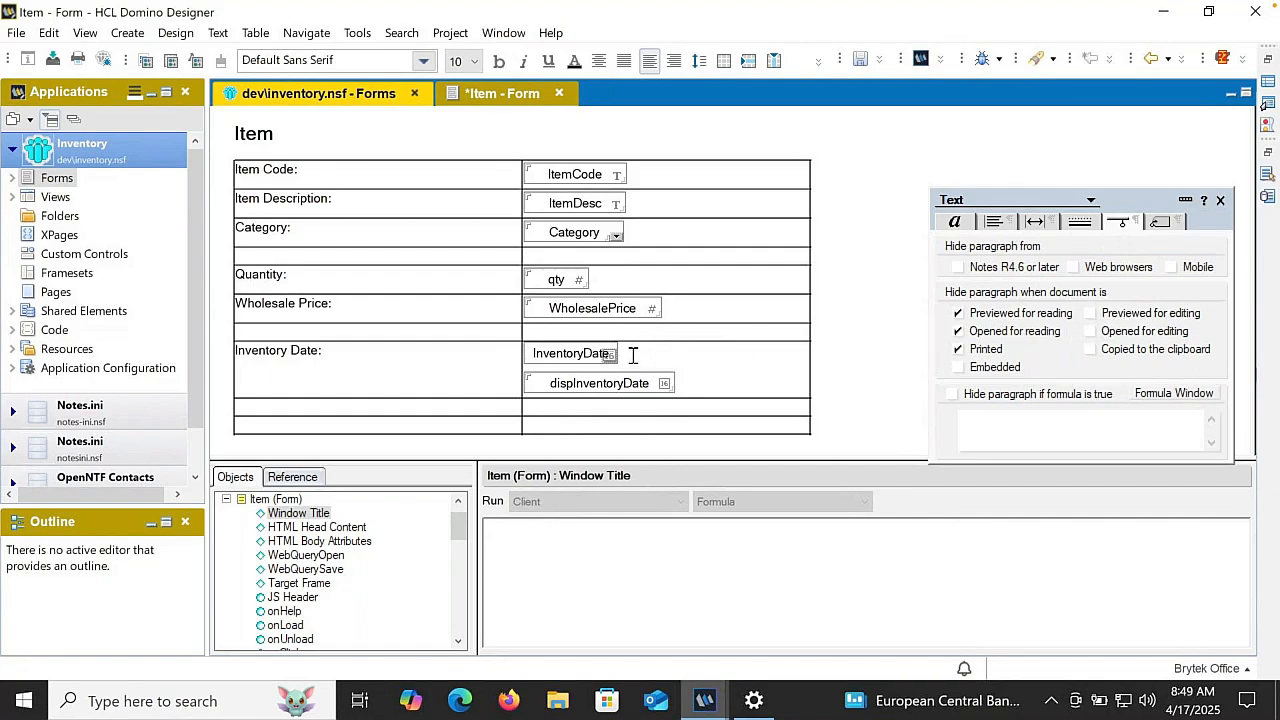
click(680, 380)
- Set the cell border thickness of the entire table to 0 on the left and right and 1 on the top and bottom
drag(405, 183, 562, 422)
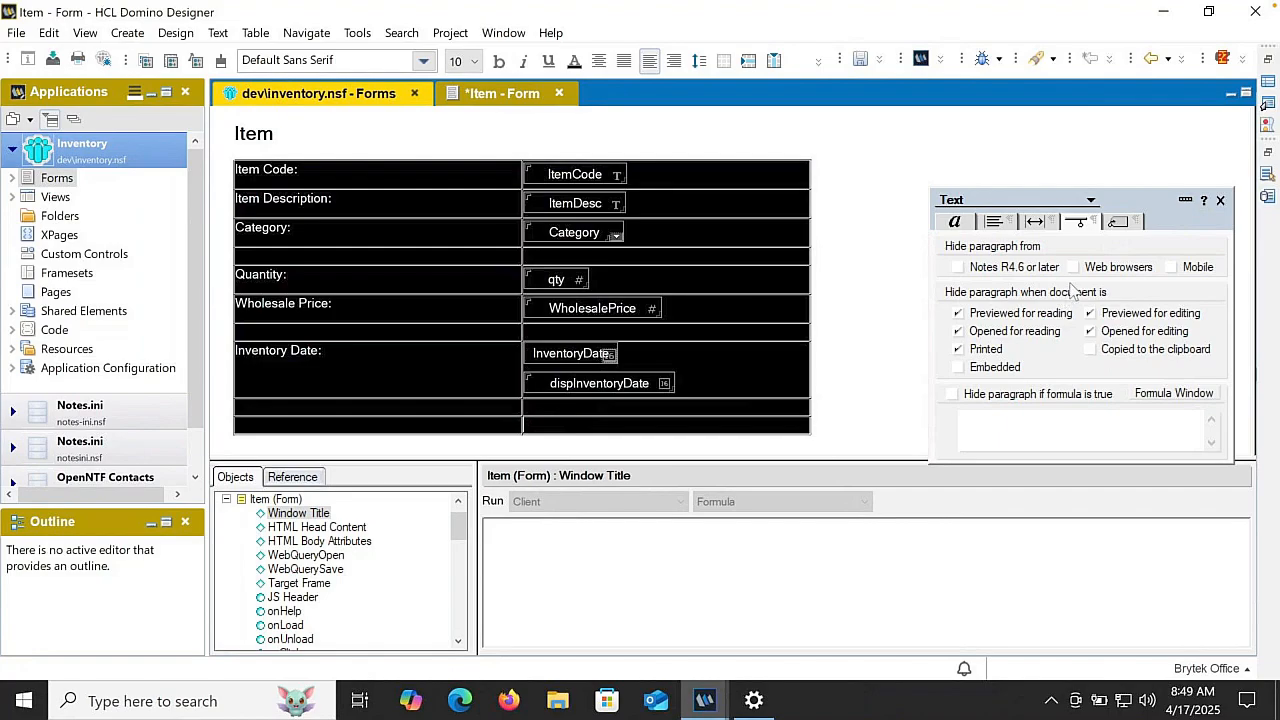
click(1012, 204)
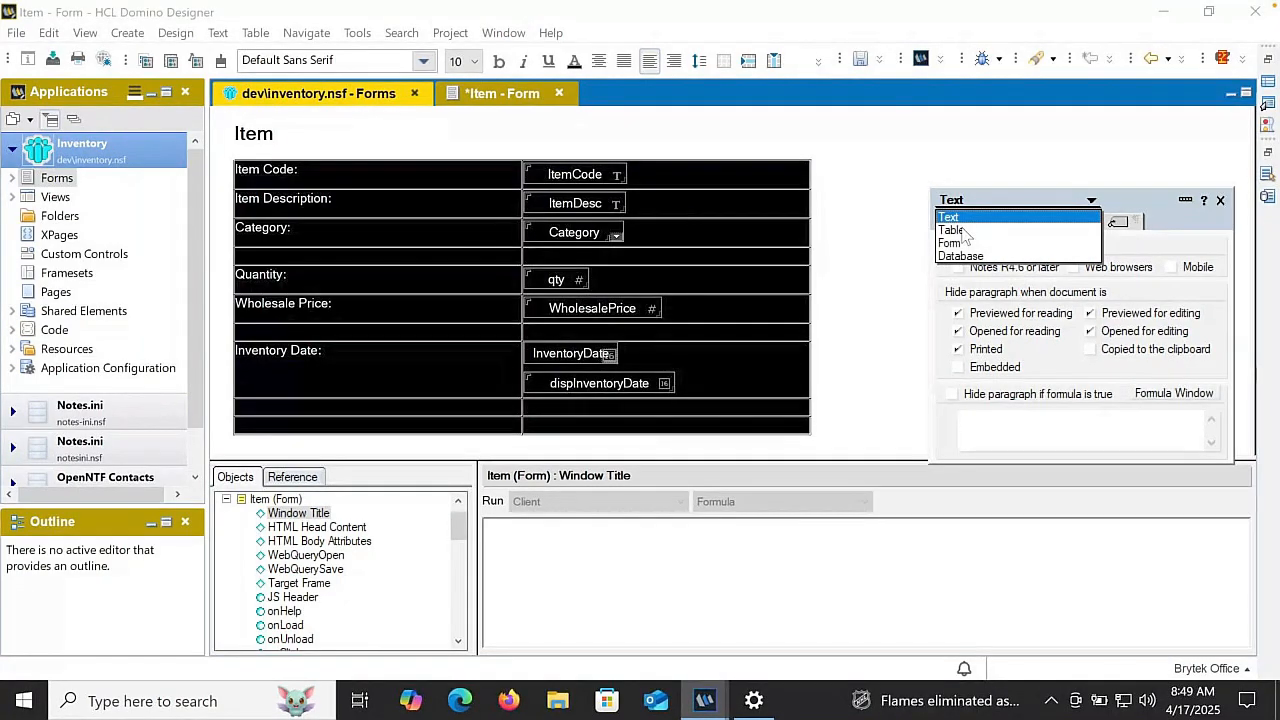
click(952, 230)
click(996, 221)
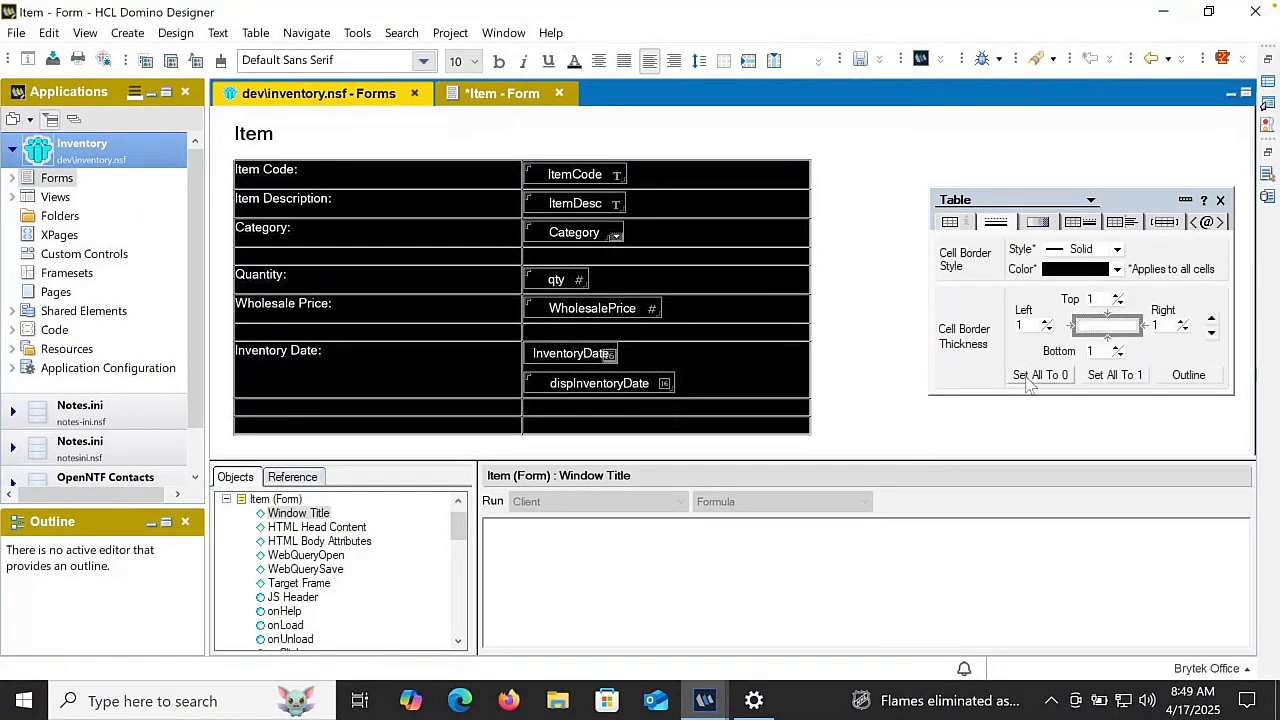
click(1036, 378)
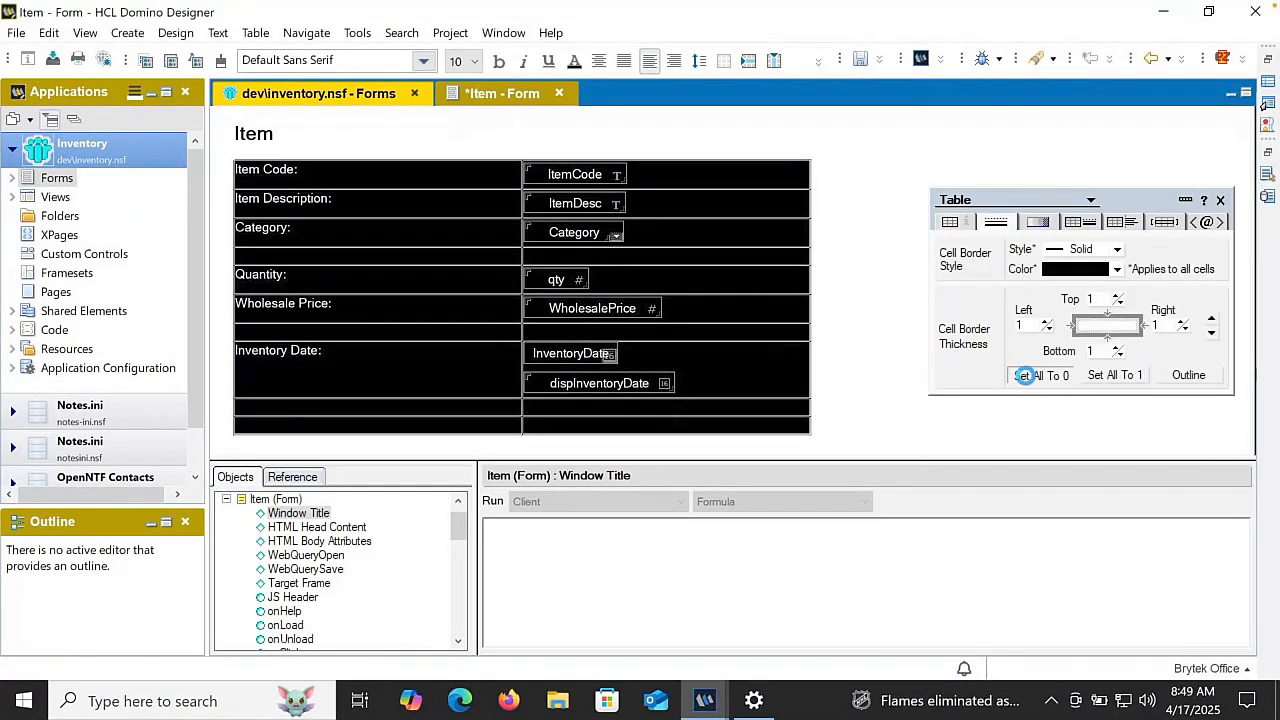
click(1117, 297)
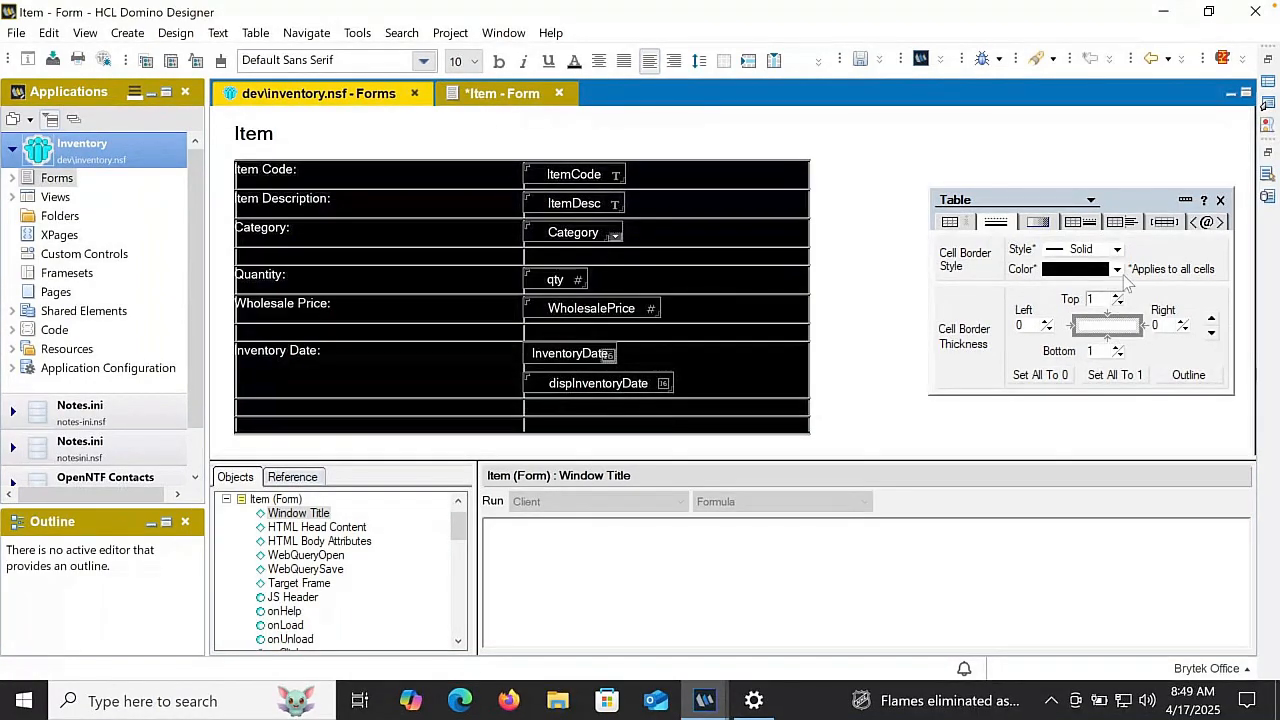
- Change the table's cell border color to light gray and clear the table selection
click(1117, 269)
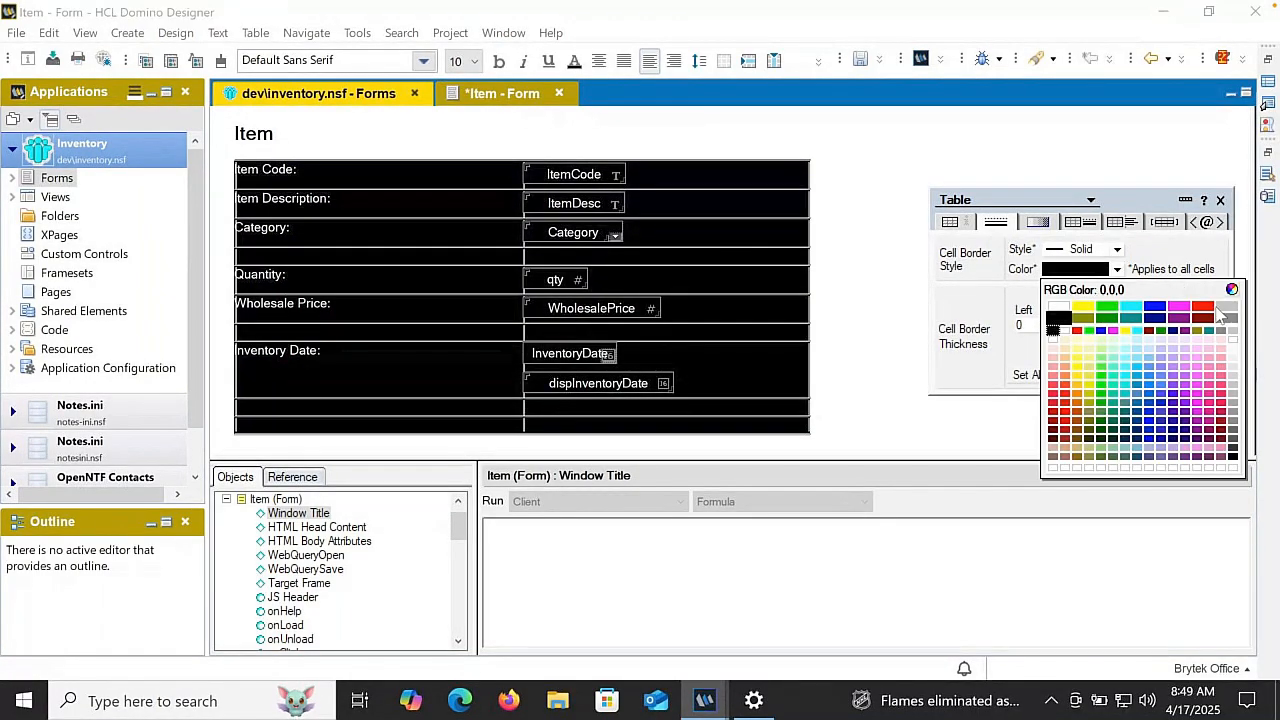
click(1220, 312)
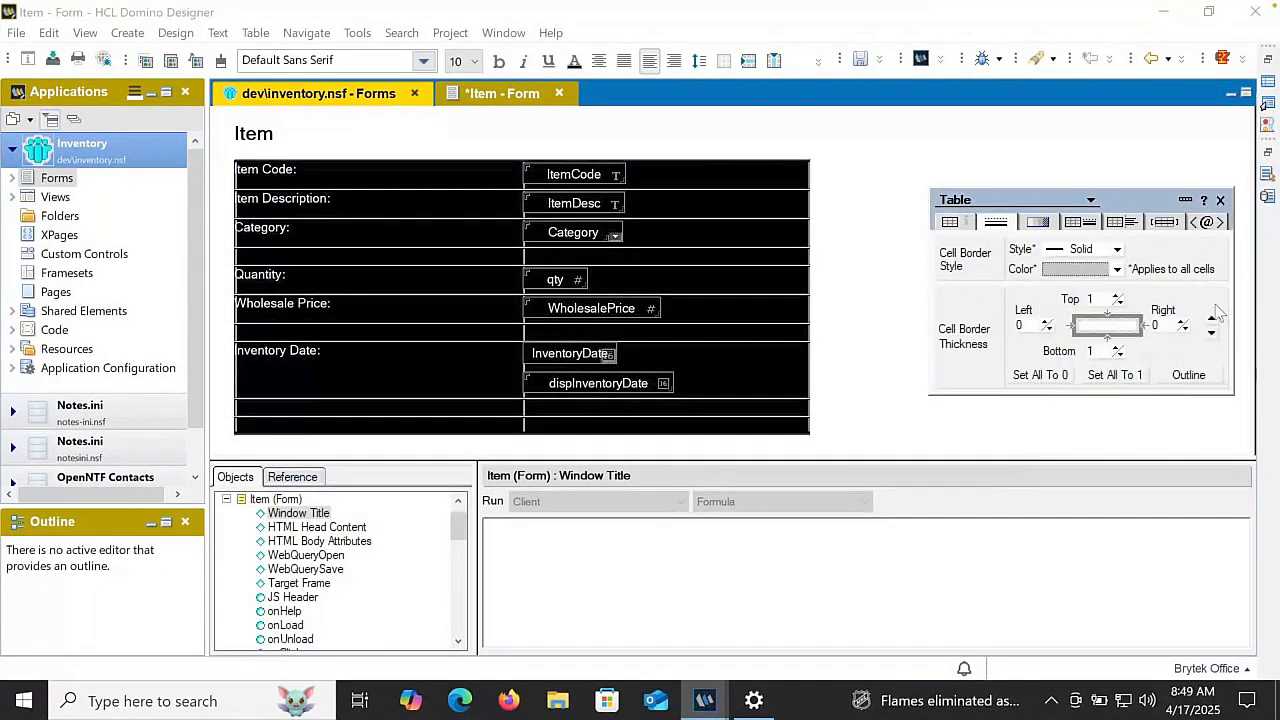
click(484, 174)
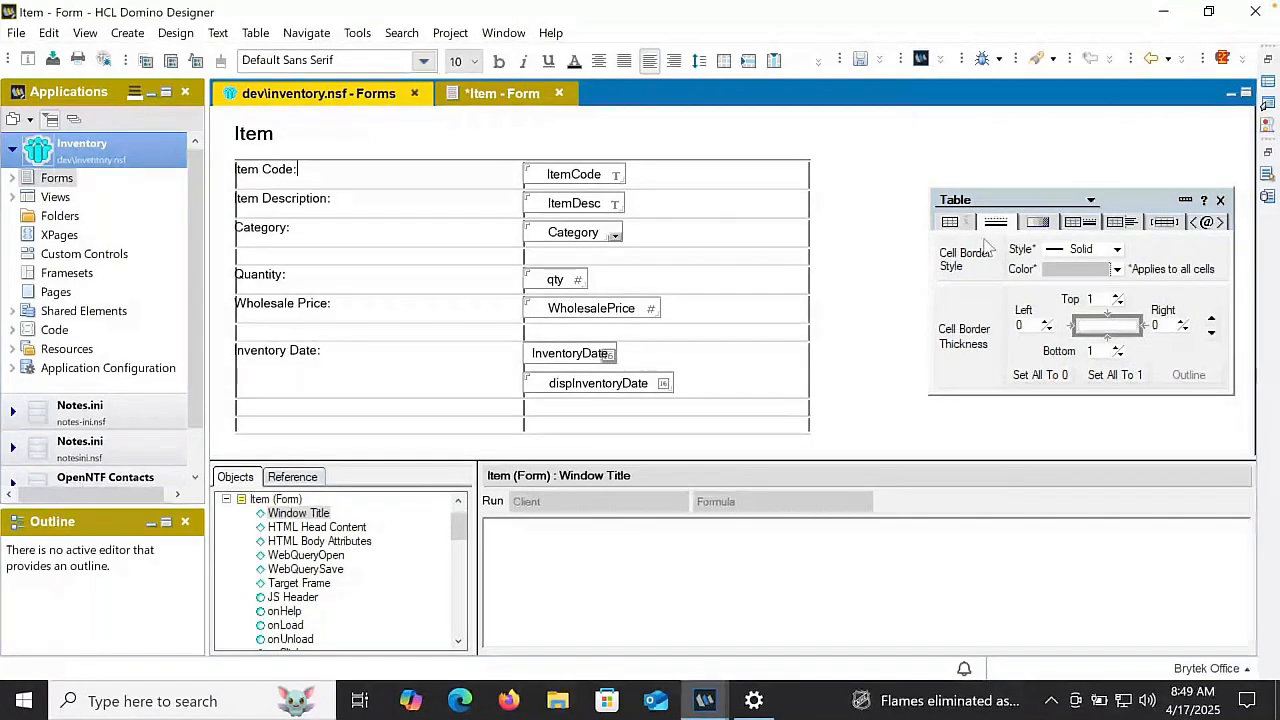
- Set the width of the table's label column to 1.25"
click(950, 221)
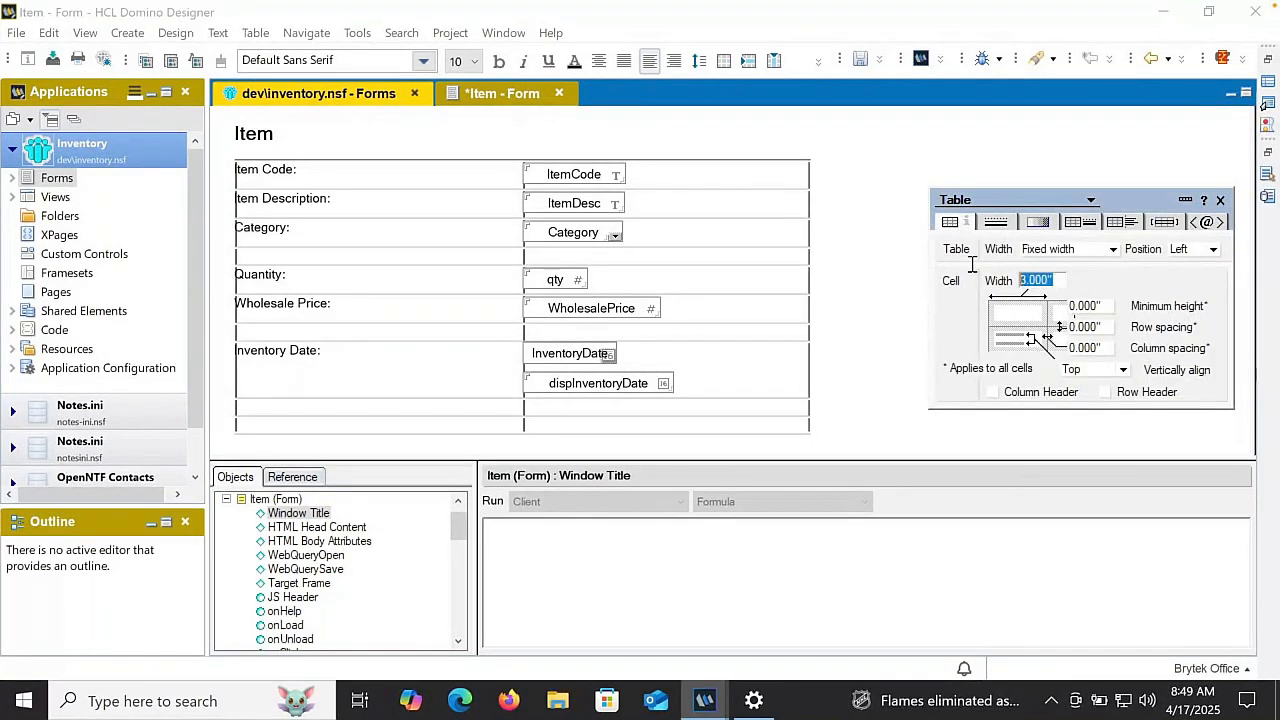
text(1.25)
key(Return)
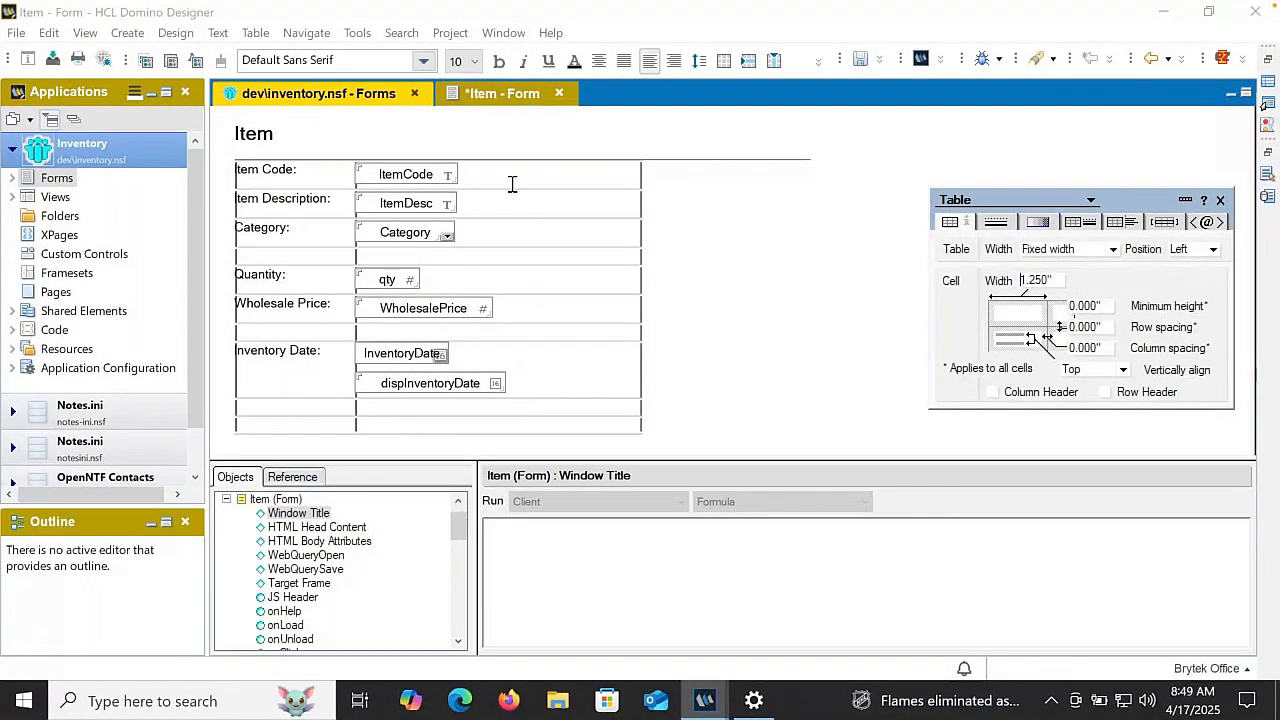
- Make all the fields in the table's second column bold and clear the selection
drag(511, 186, 534, 423)
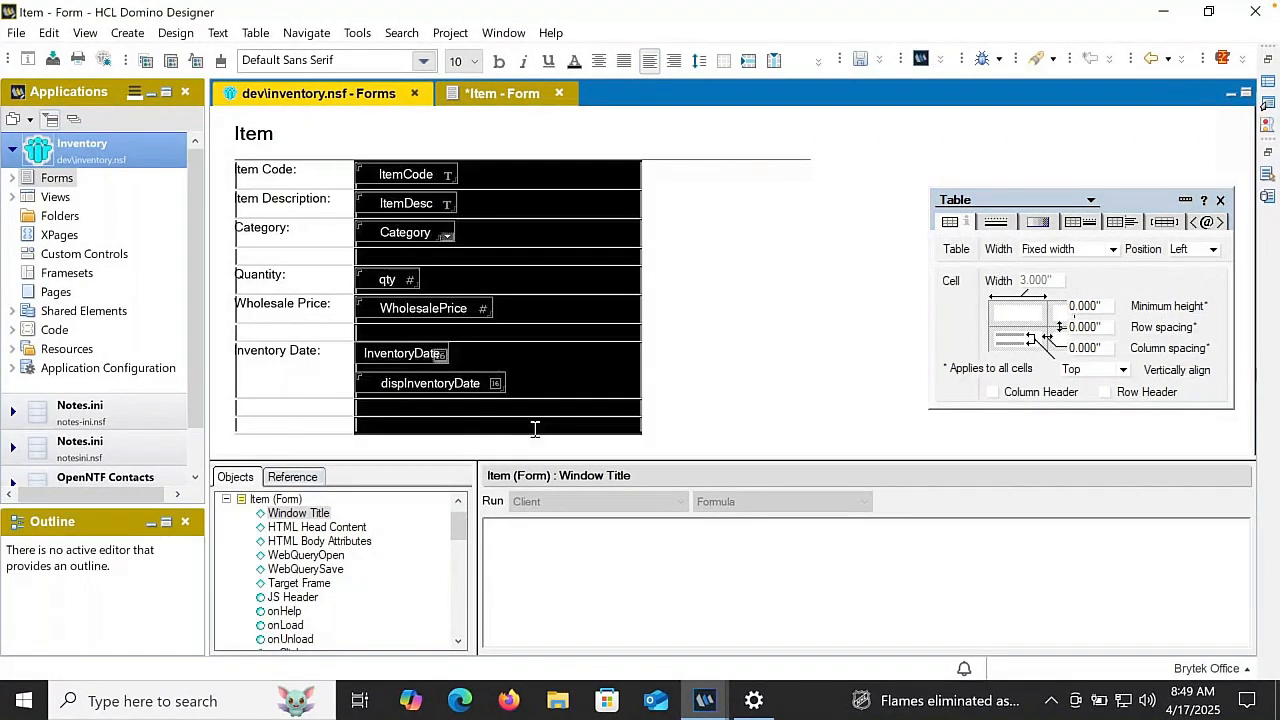
click(499, 62)
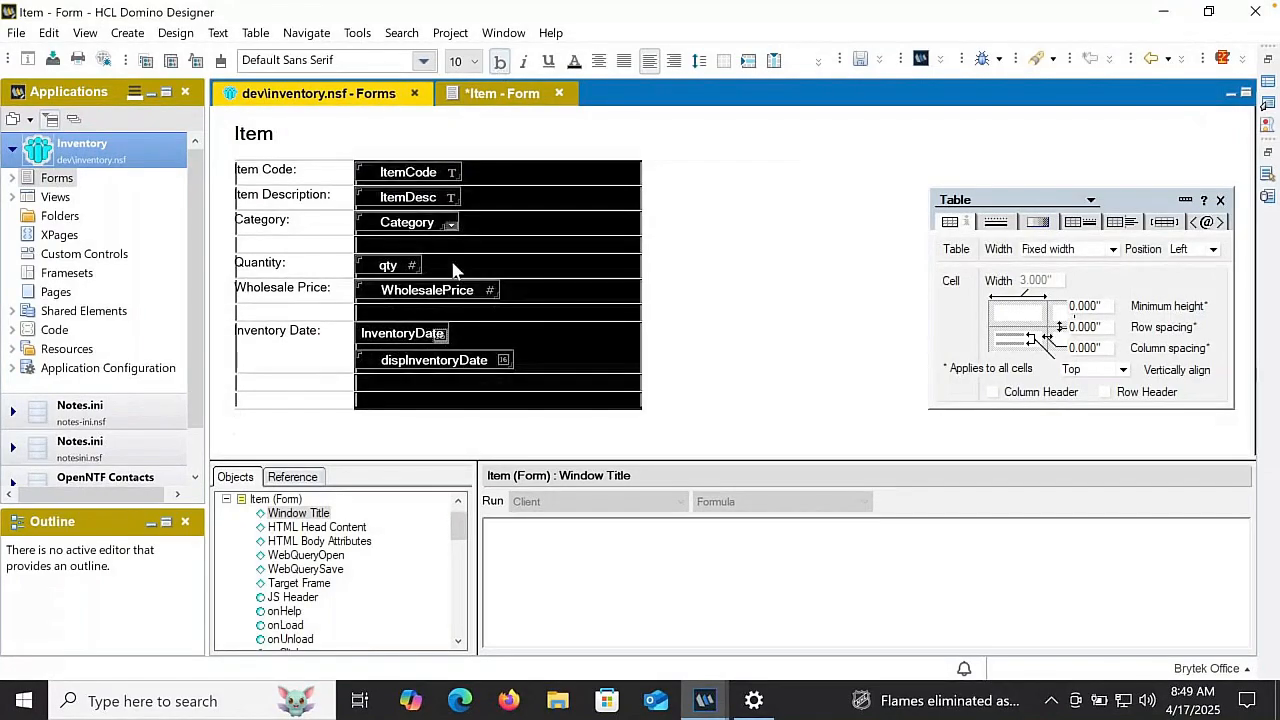
click(331, 177)
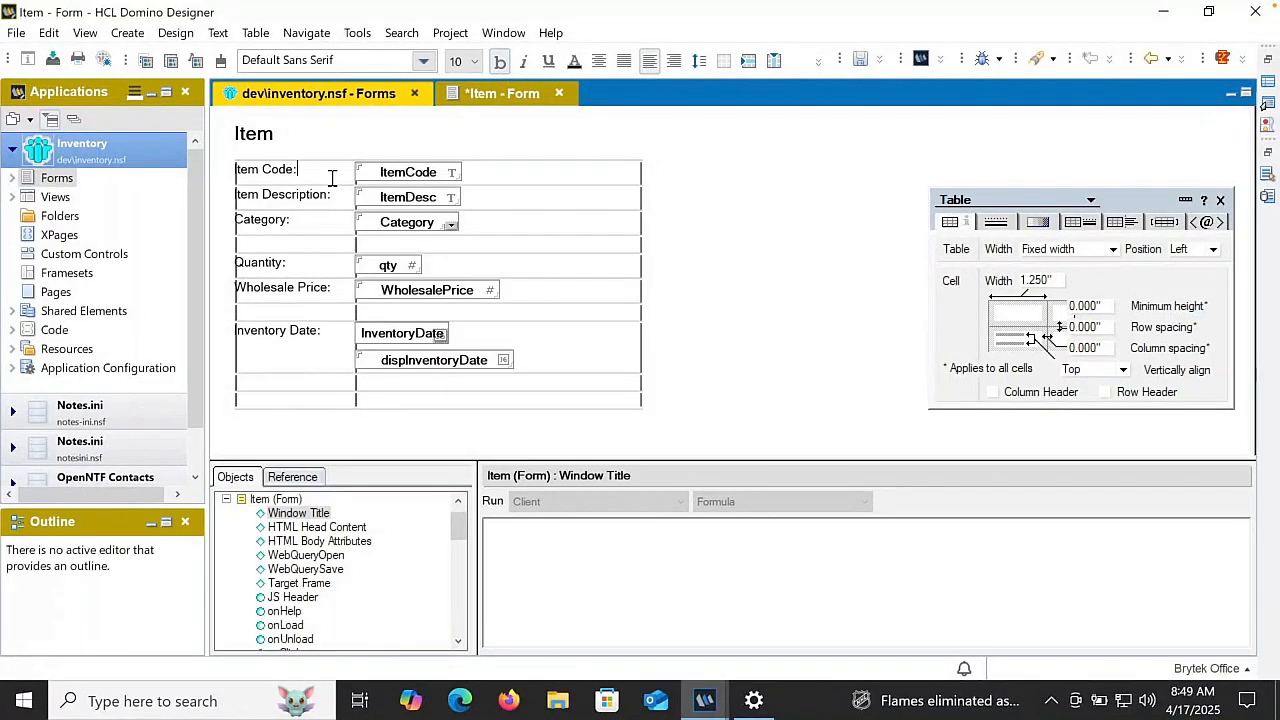
- Set the table's row spacing and column spacing to 0.040" each
click(1089, 323)
text(4)
click(1092, 355)
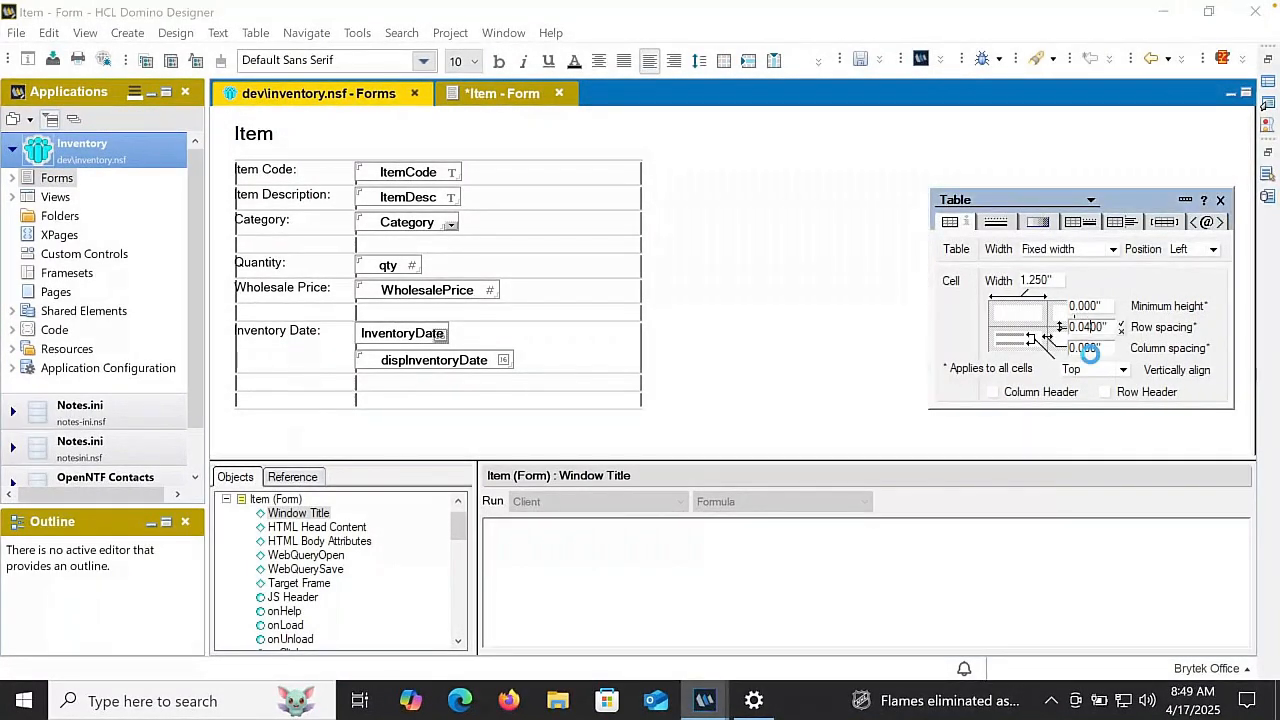
click(1092, 355)
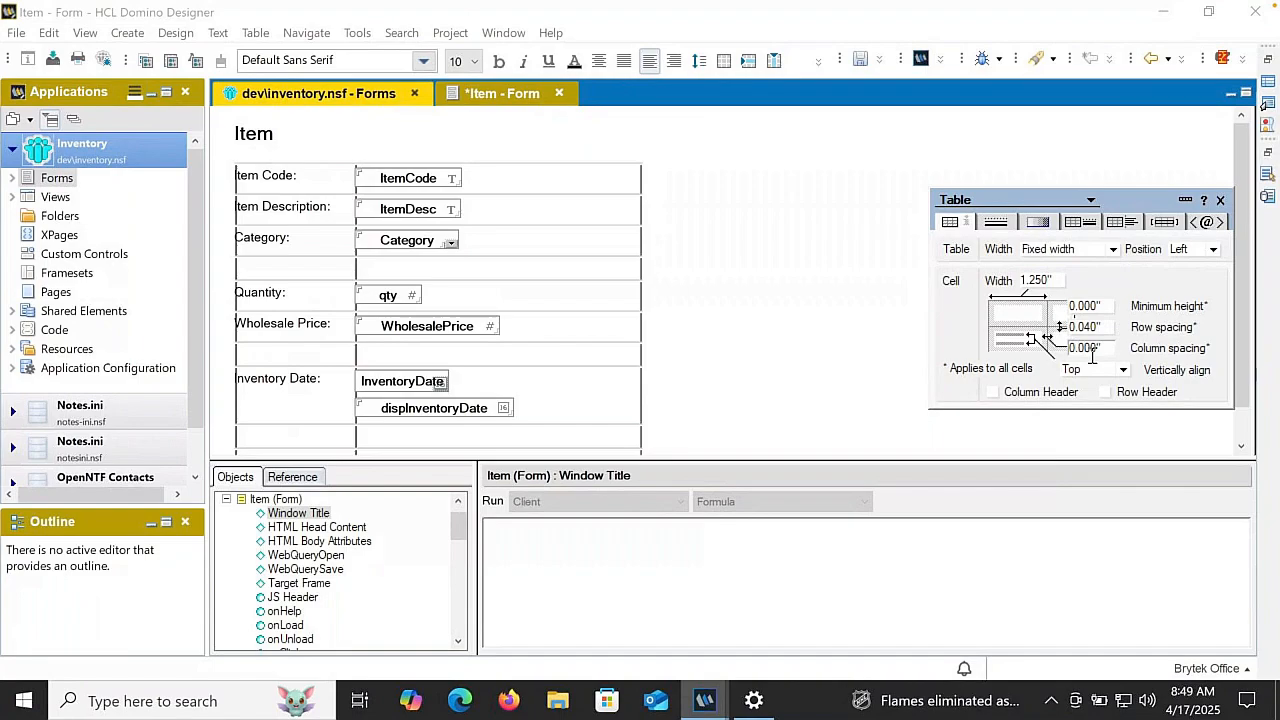
text(4)
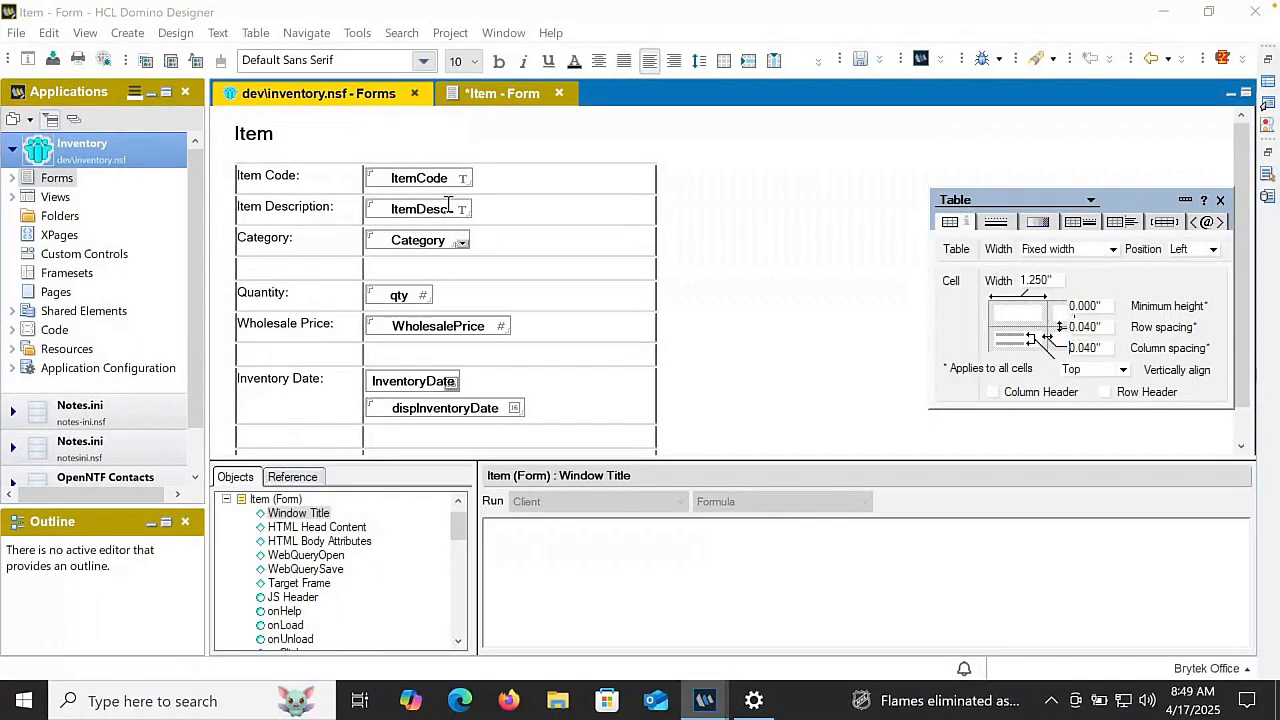
click(444, 177)
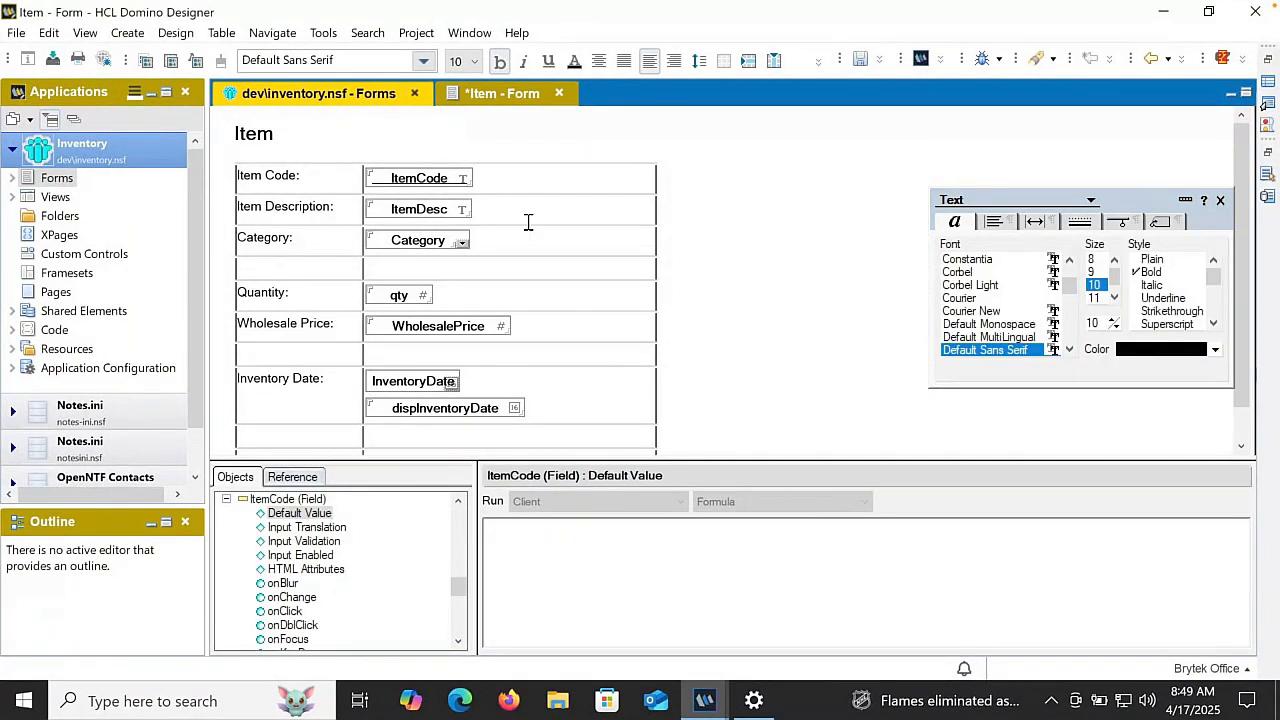
click(506, 170)
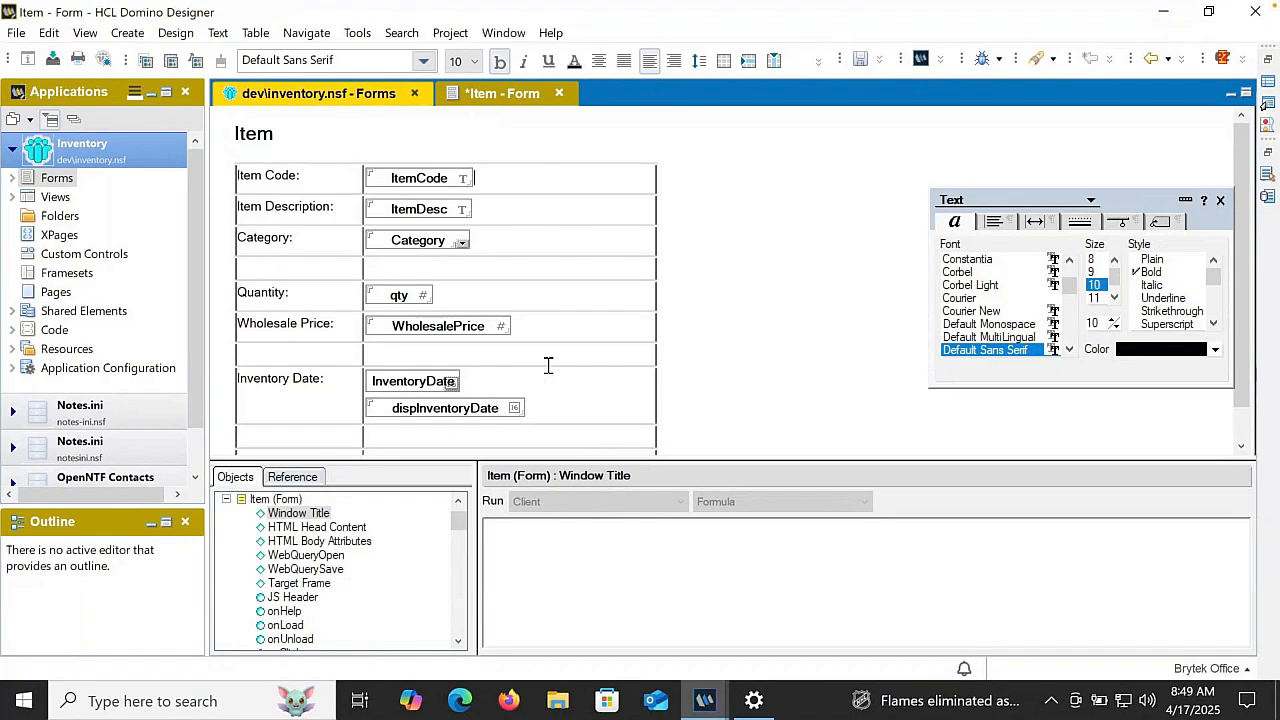
click(298, 513)
click(562, 569)
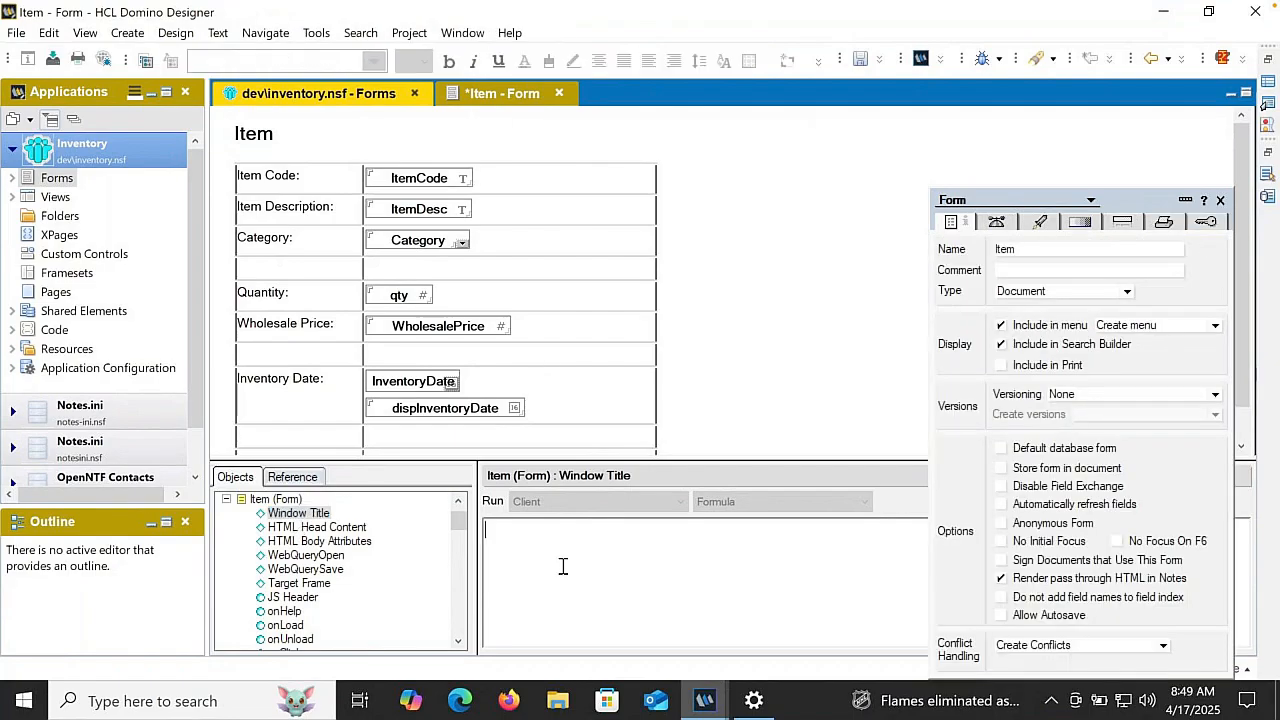
text(s)
text(@)
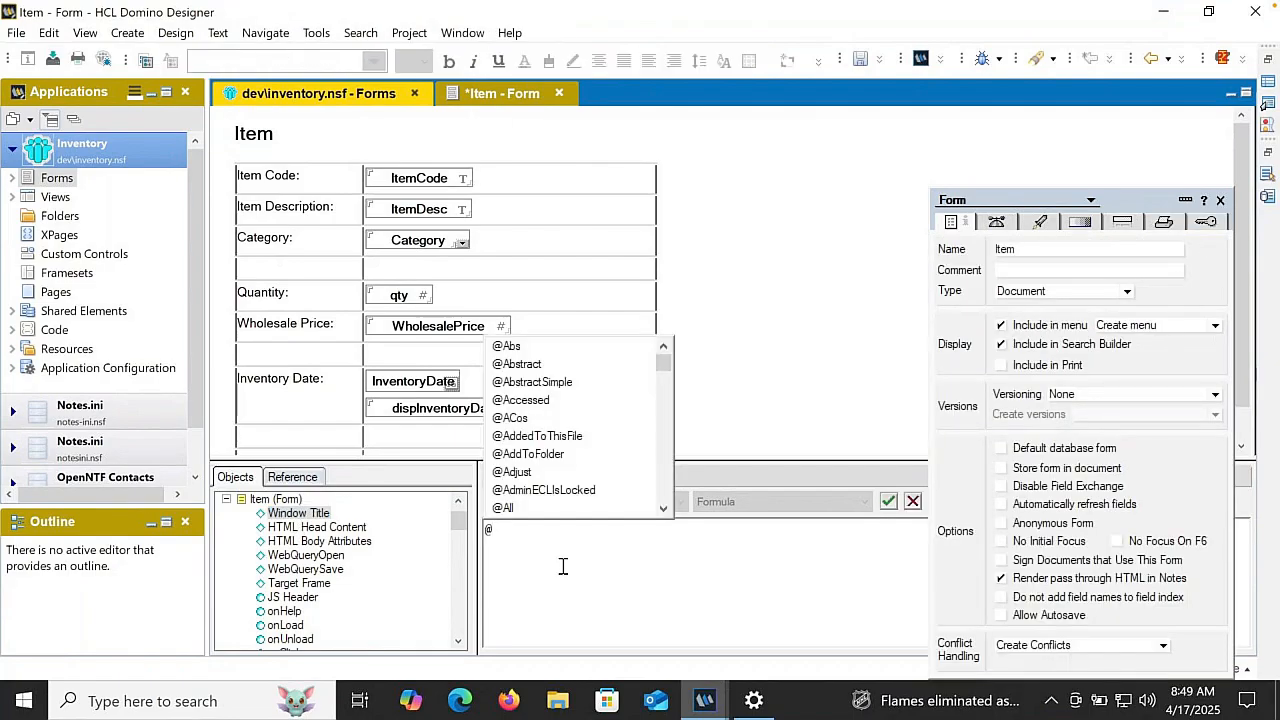
text(If@IsNewDoc)
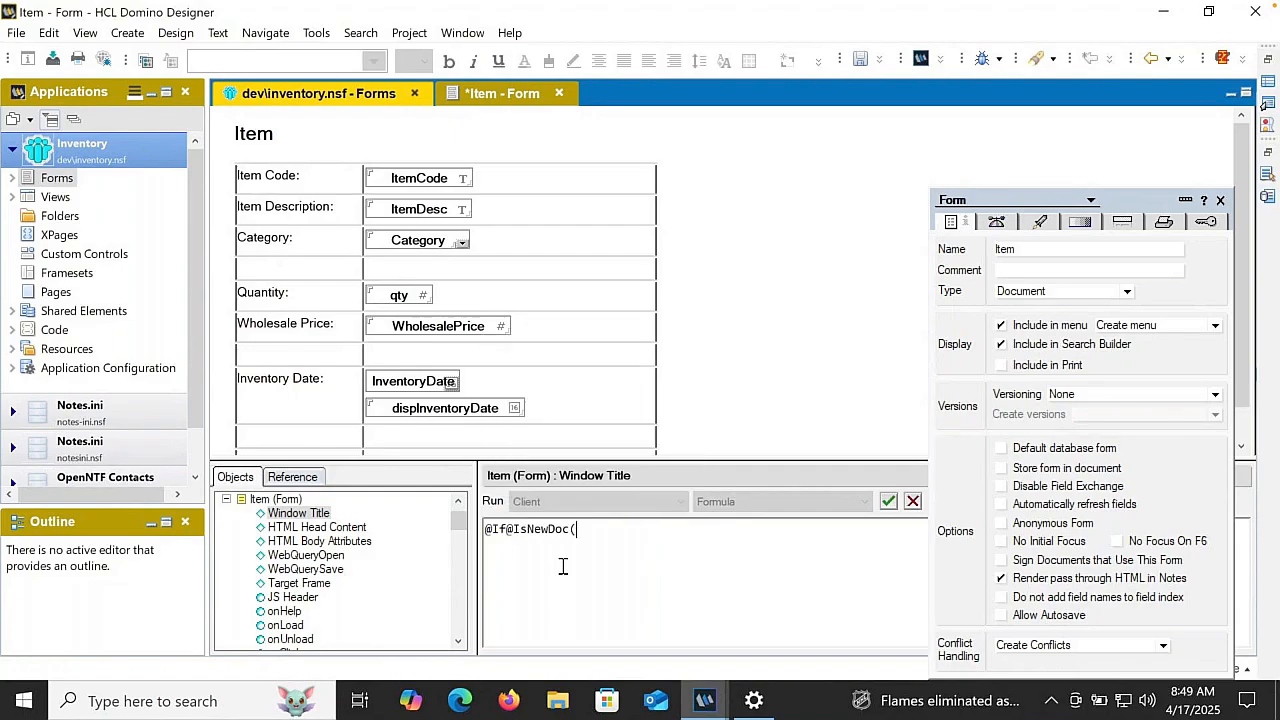
text(("New Item"; "Item: " + ItemCodde)
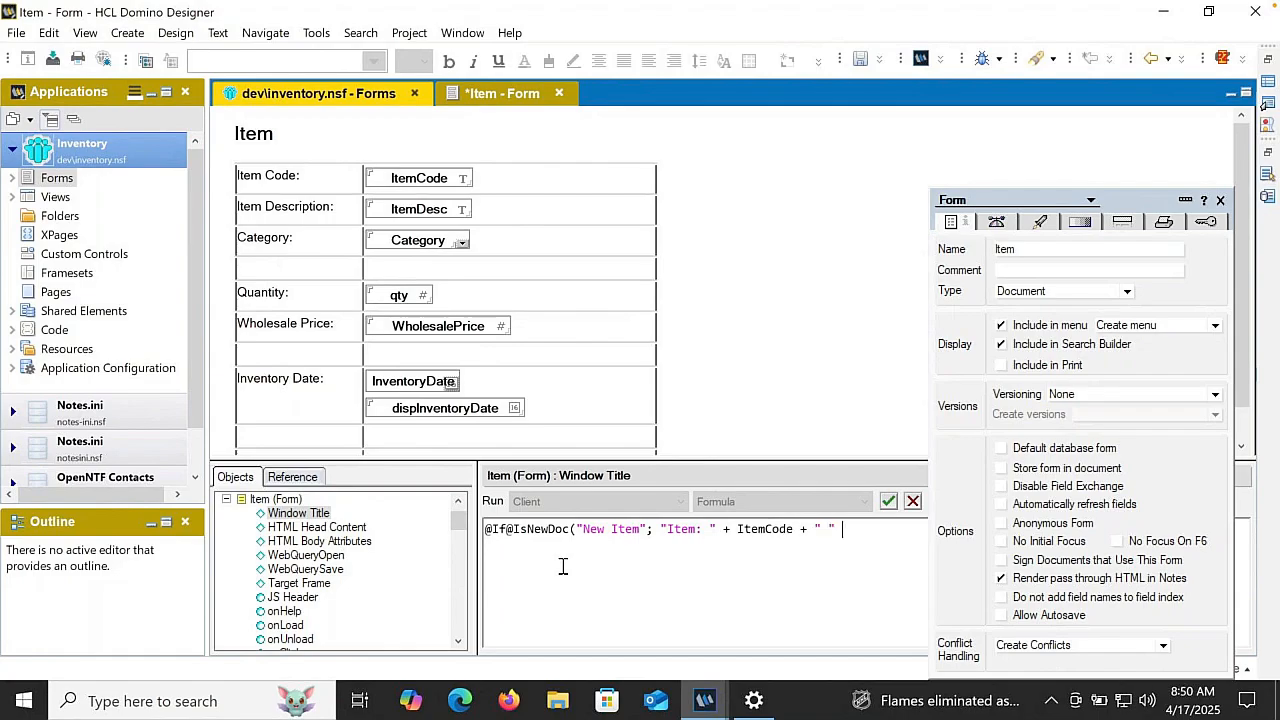
text( + " " + ItemDesc))
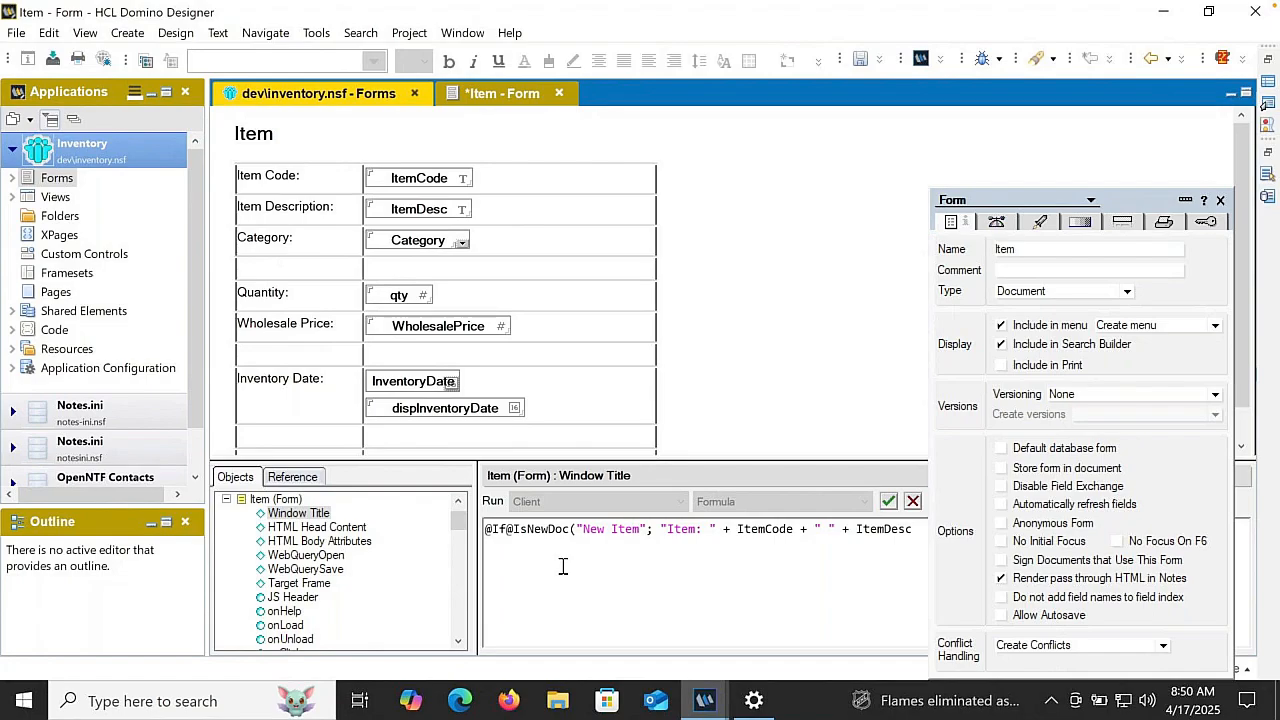
click(890, 502)
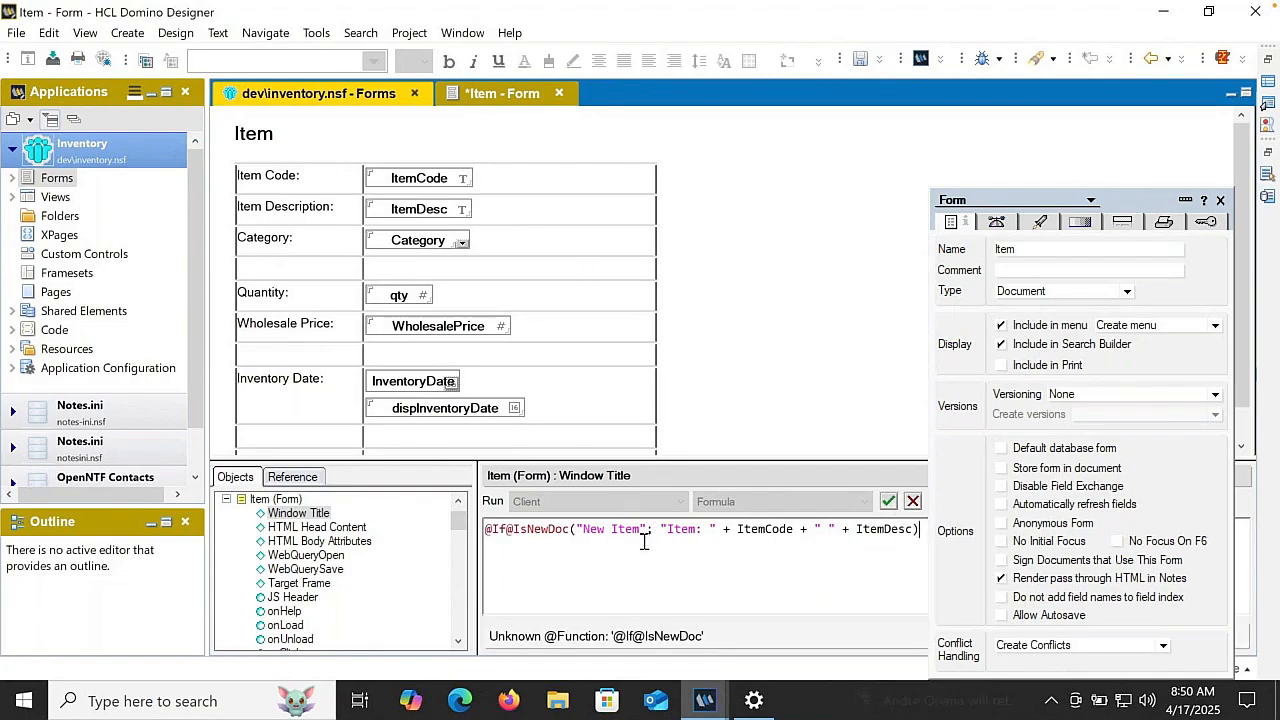
click(506, 530)
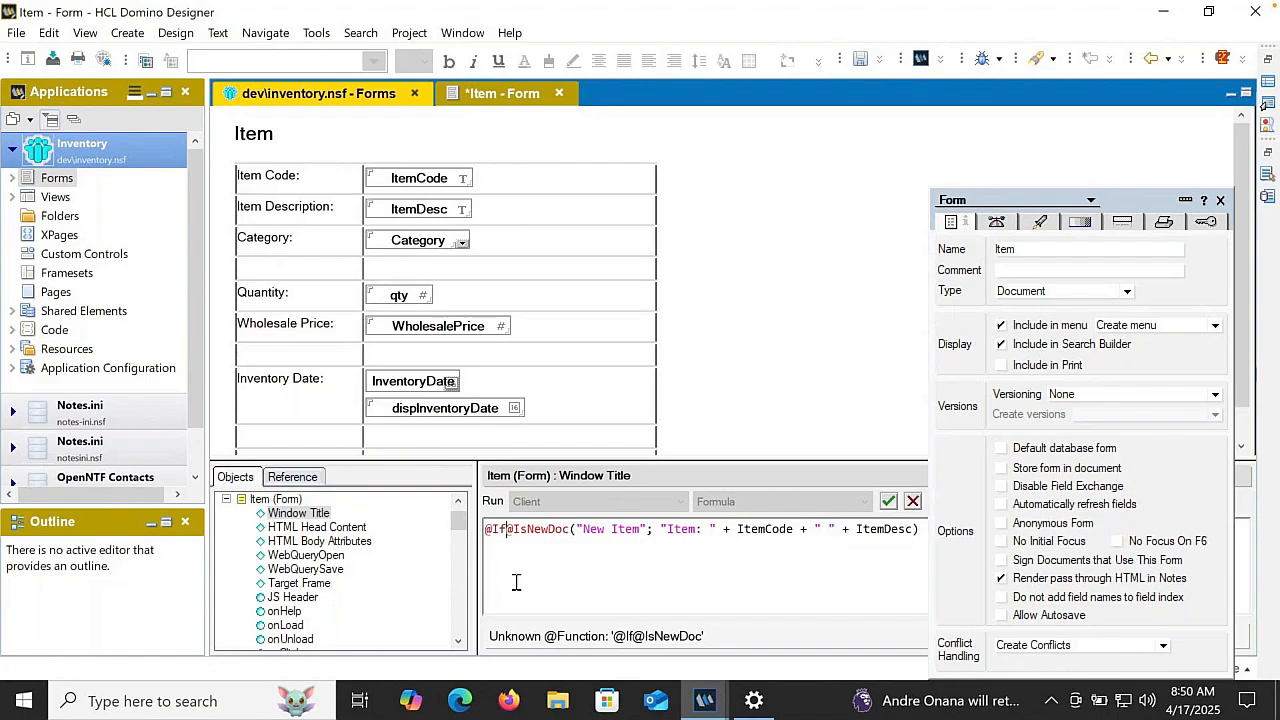
text(()
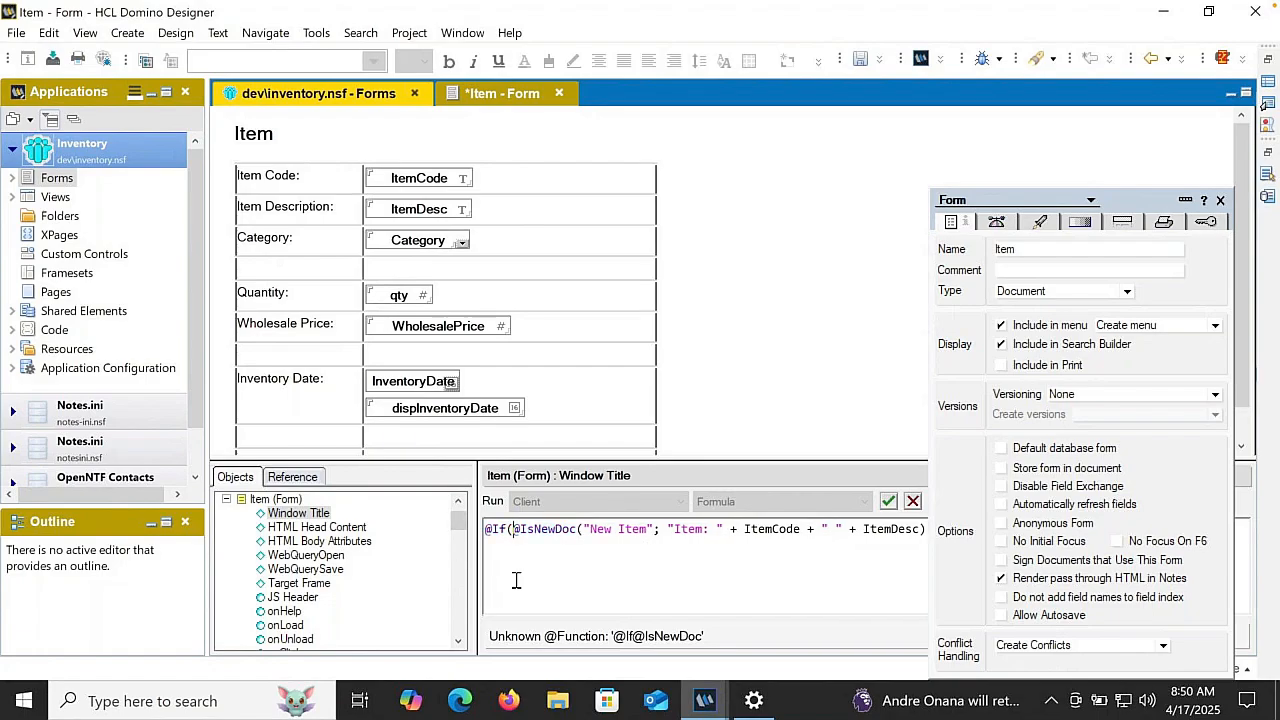
click(926, 530)
text())
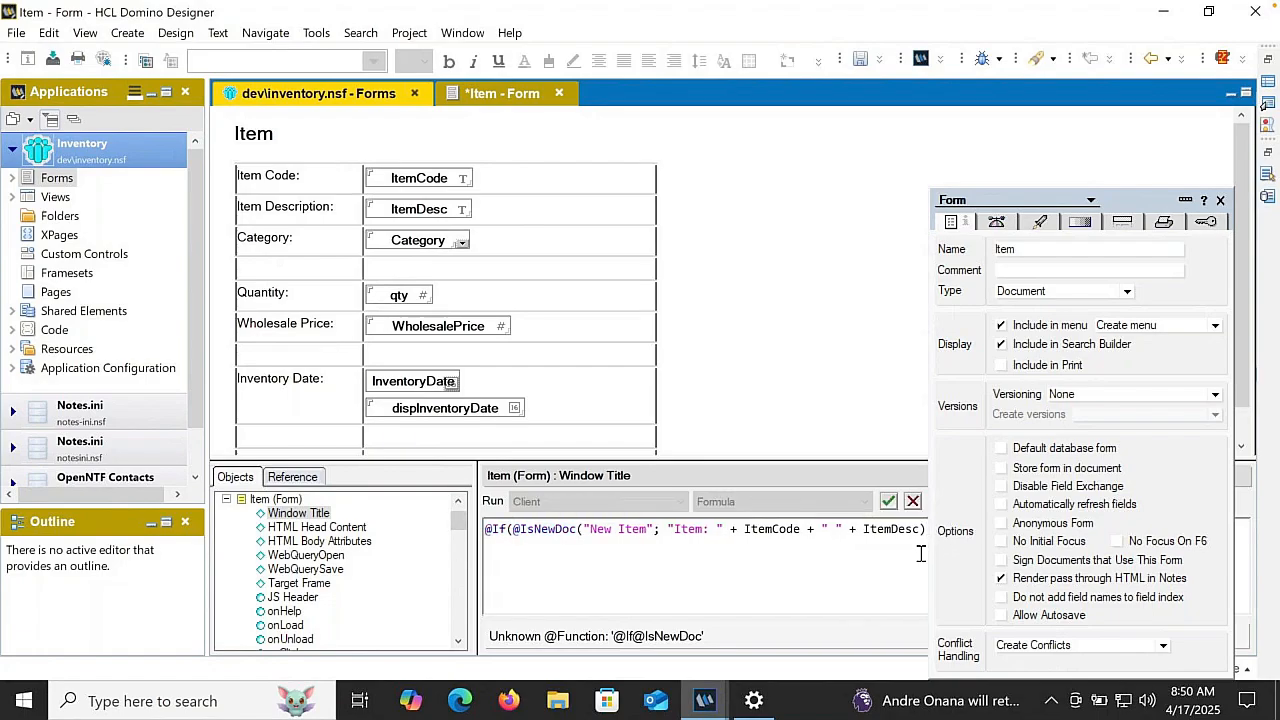
click(889, 501)
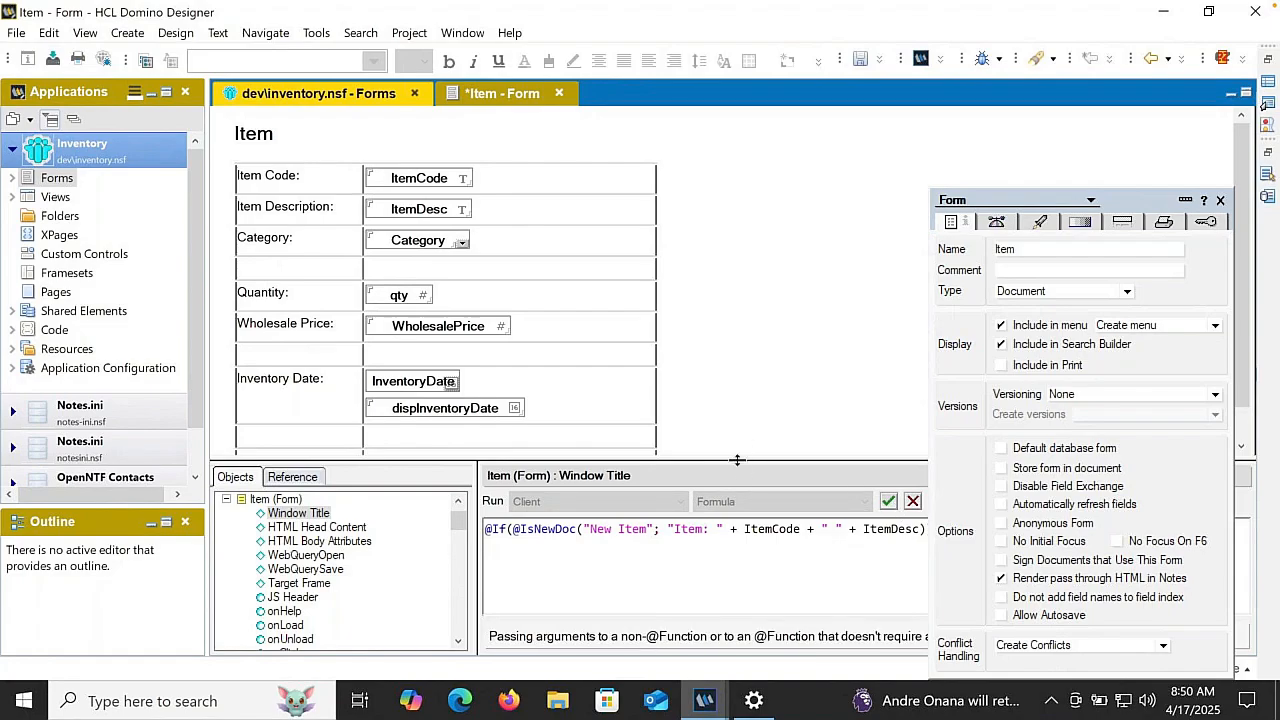
drag(737, 460, 737, 389)
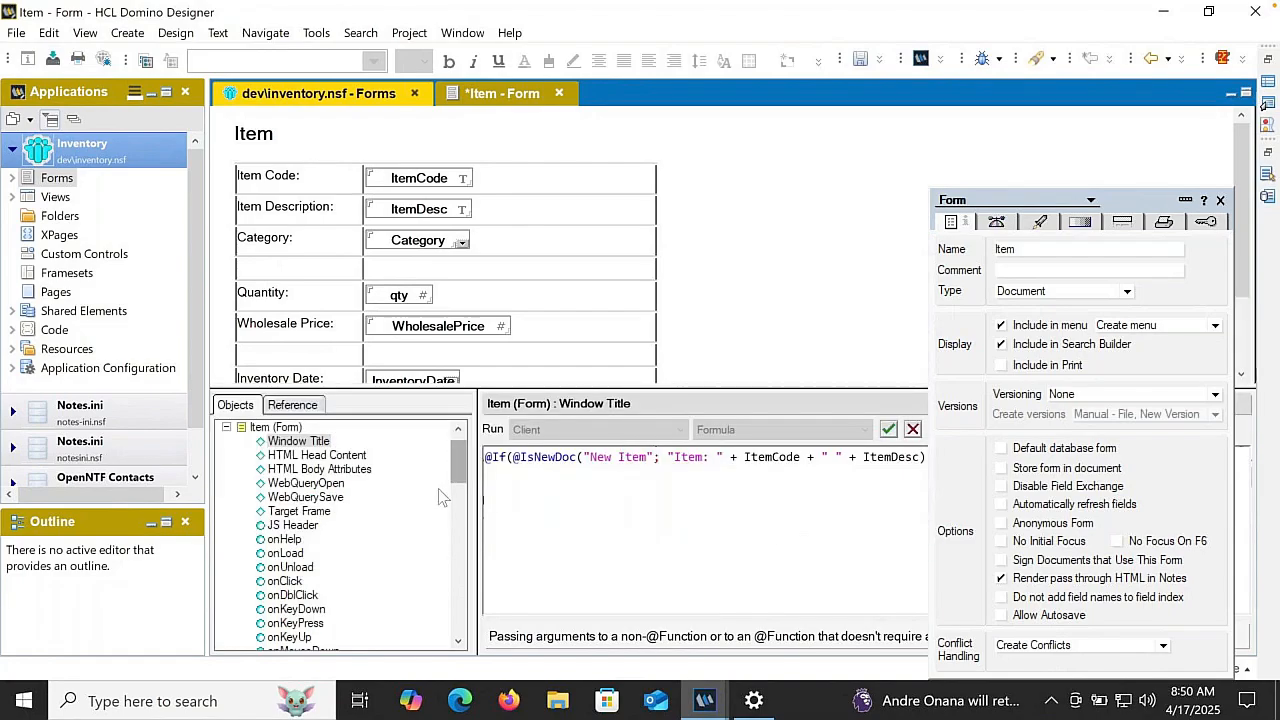
click(581, 457)
text(;)
key(Delete)
click(889, 430)
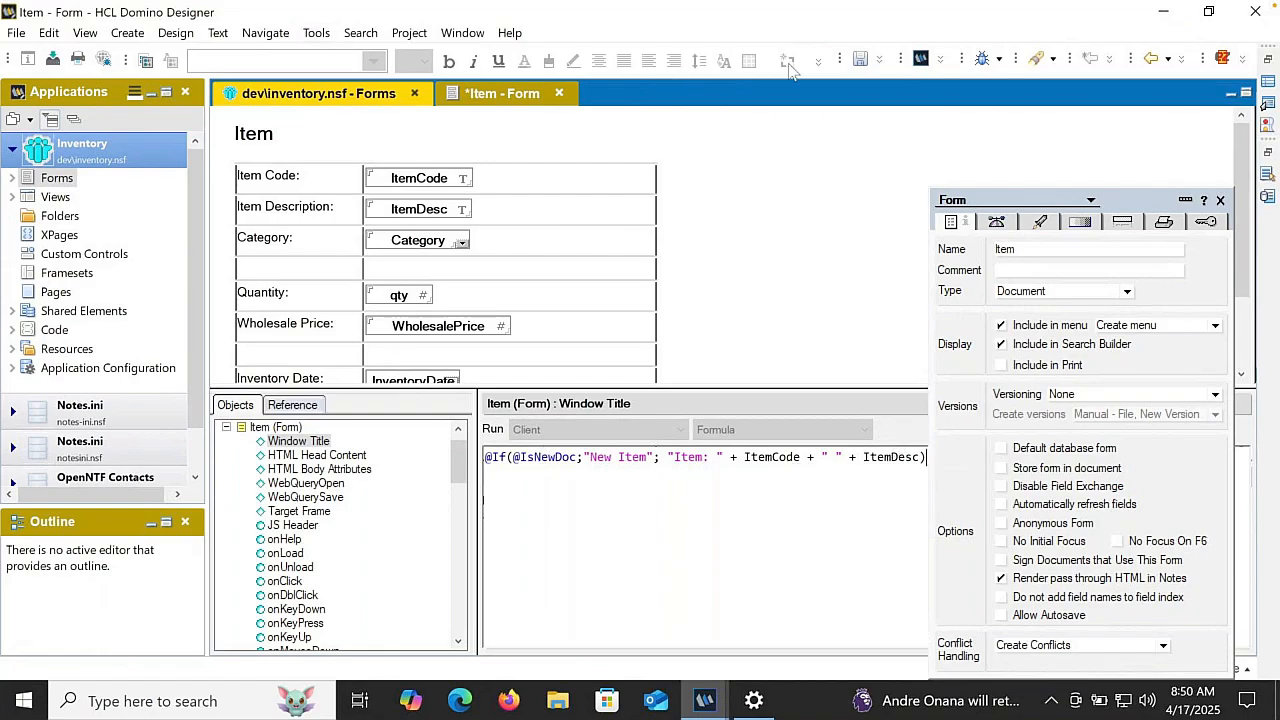
click(856, 60)
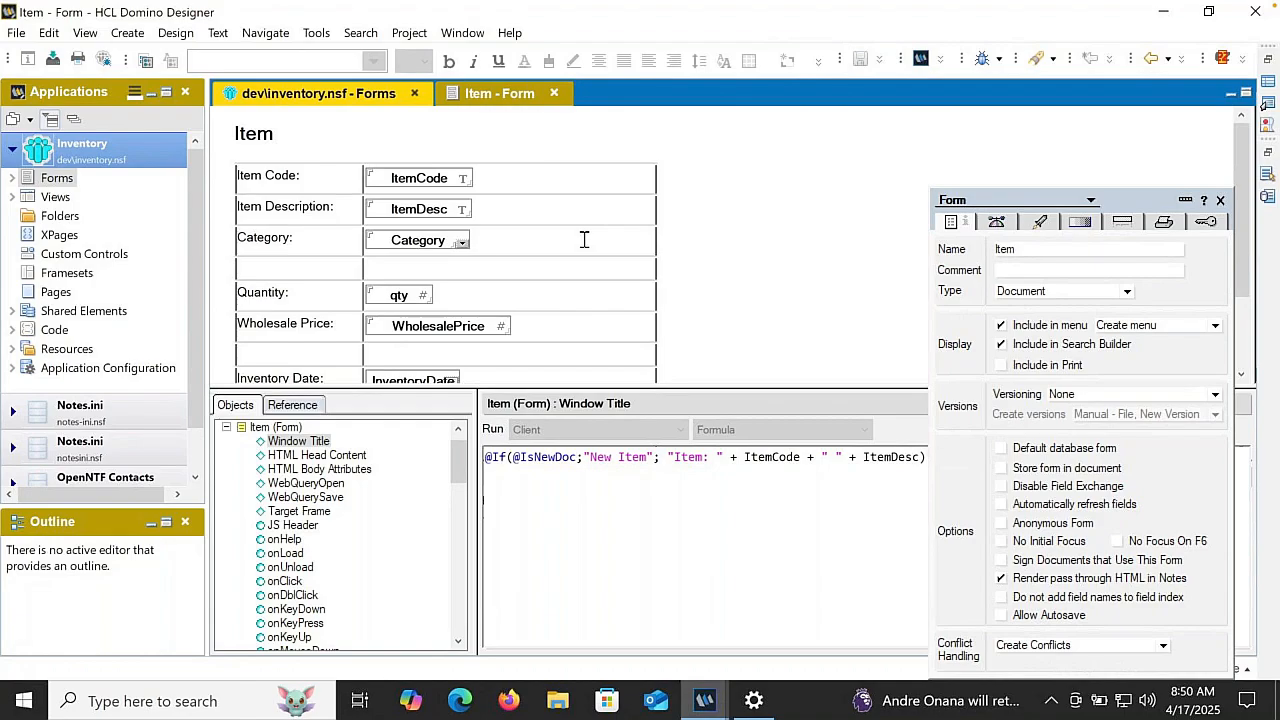
click(402, 170)
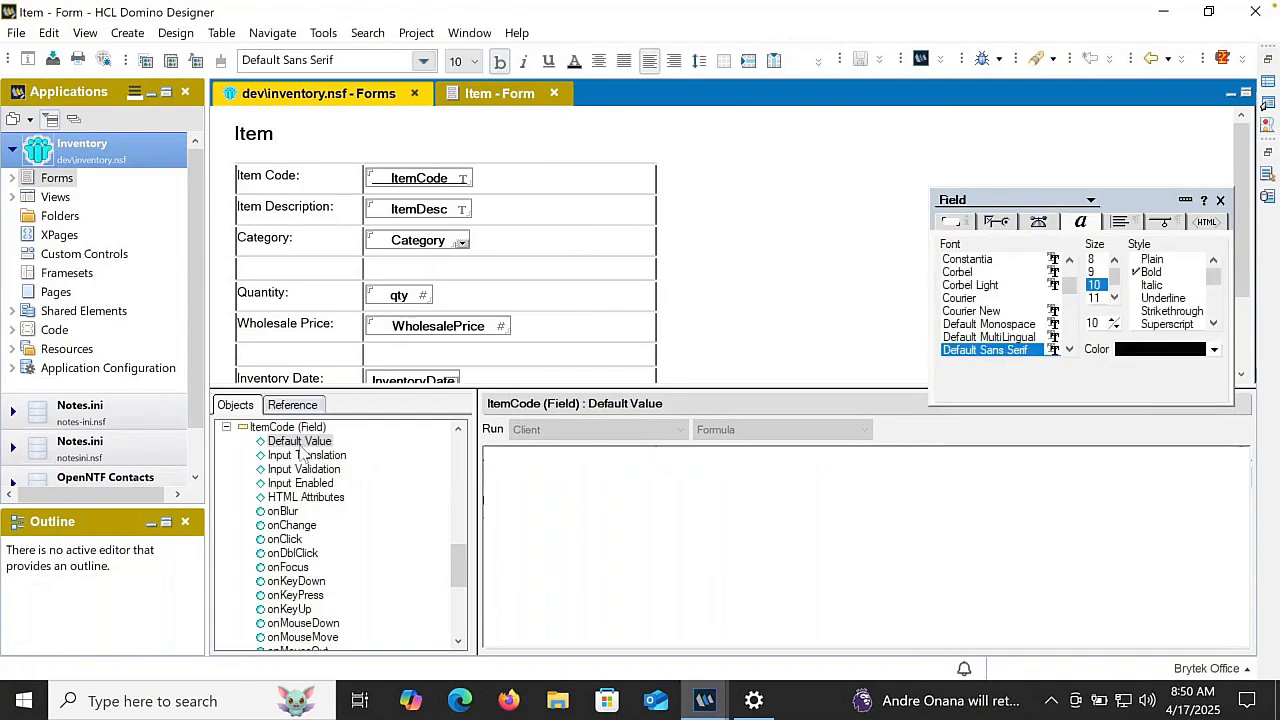
click(300, 472)
click(486, 491)
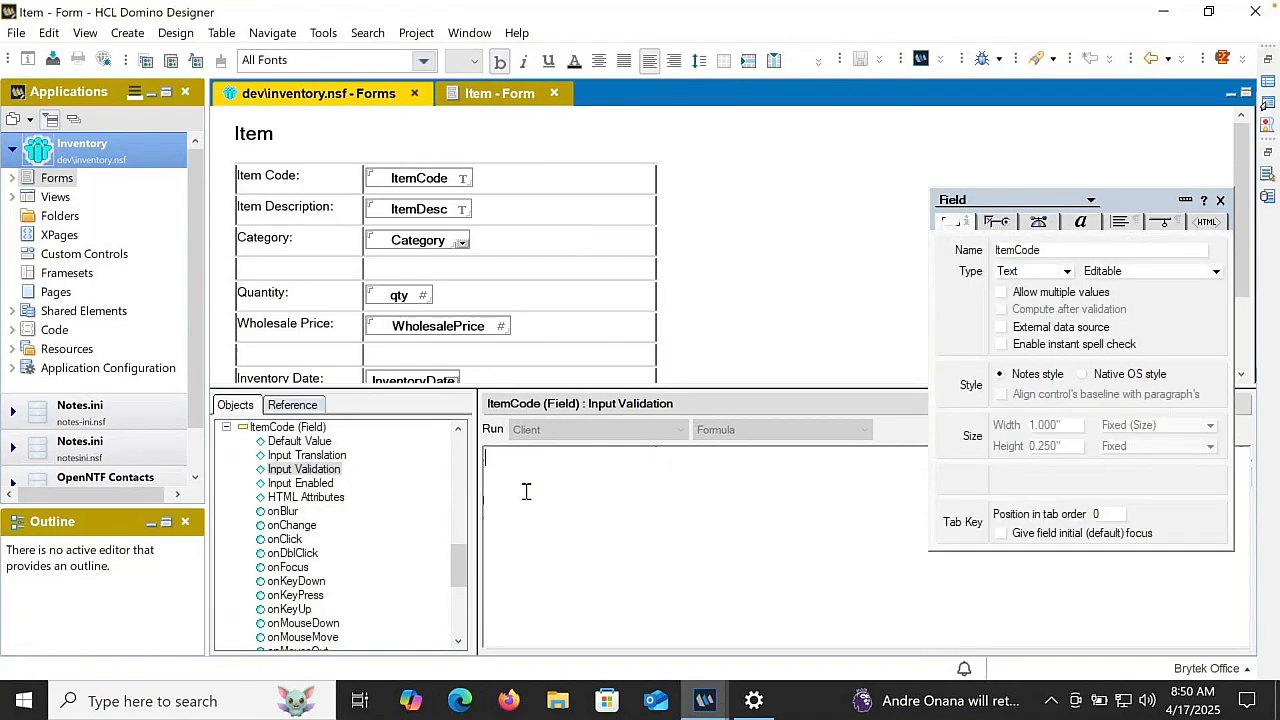
text(@If(ItemCode !=)
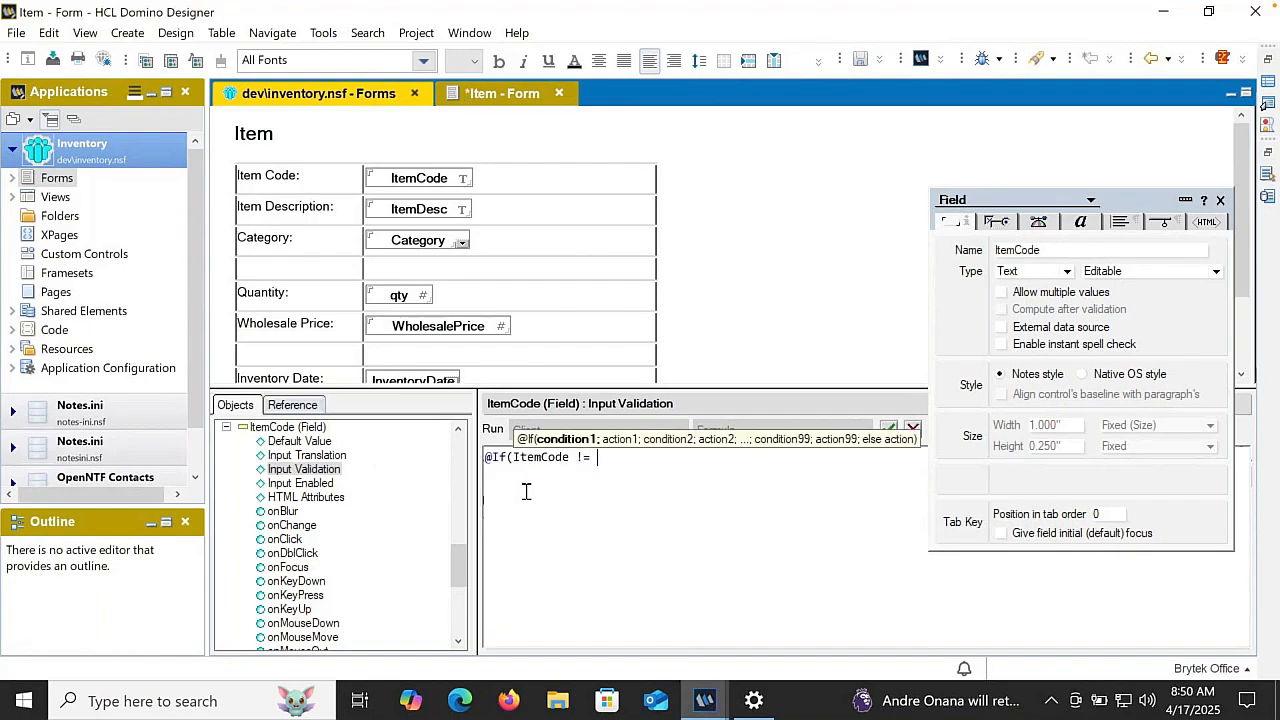
text(""; @Suc)
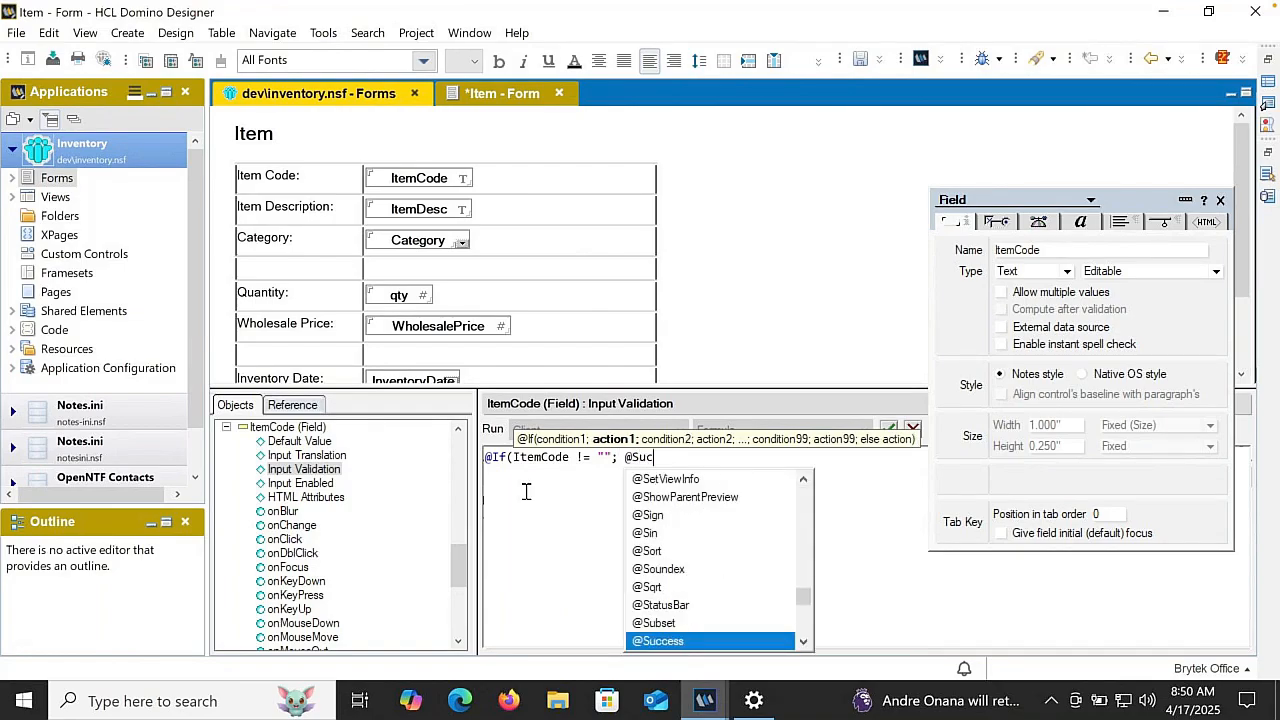
key(Return)
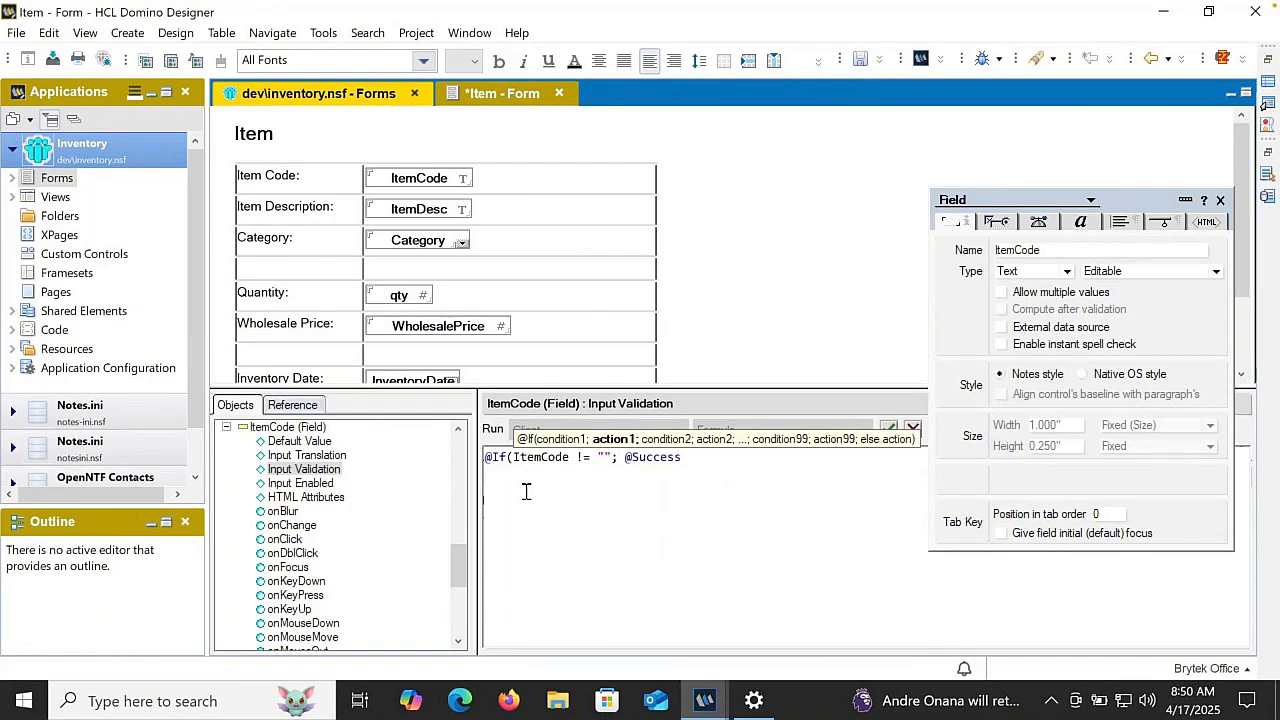
text(; @Fa)
key(Return)
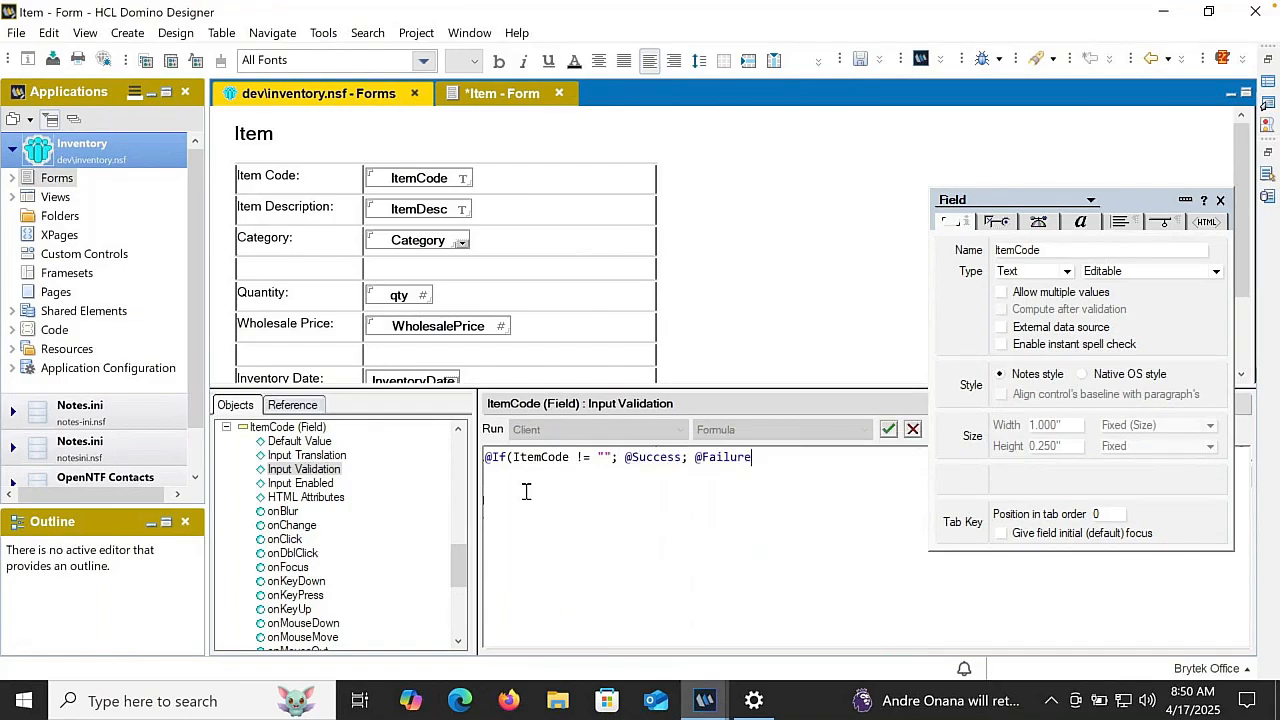
text(("Item)
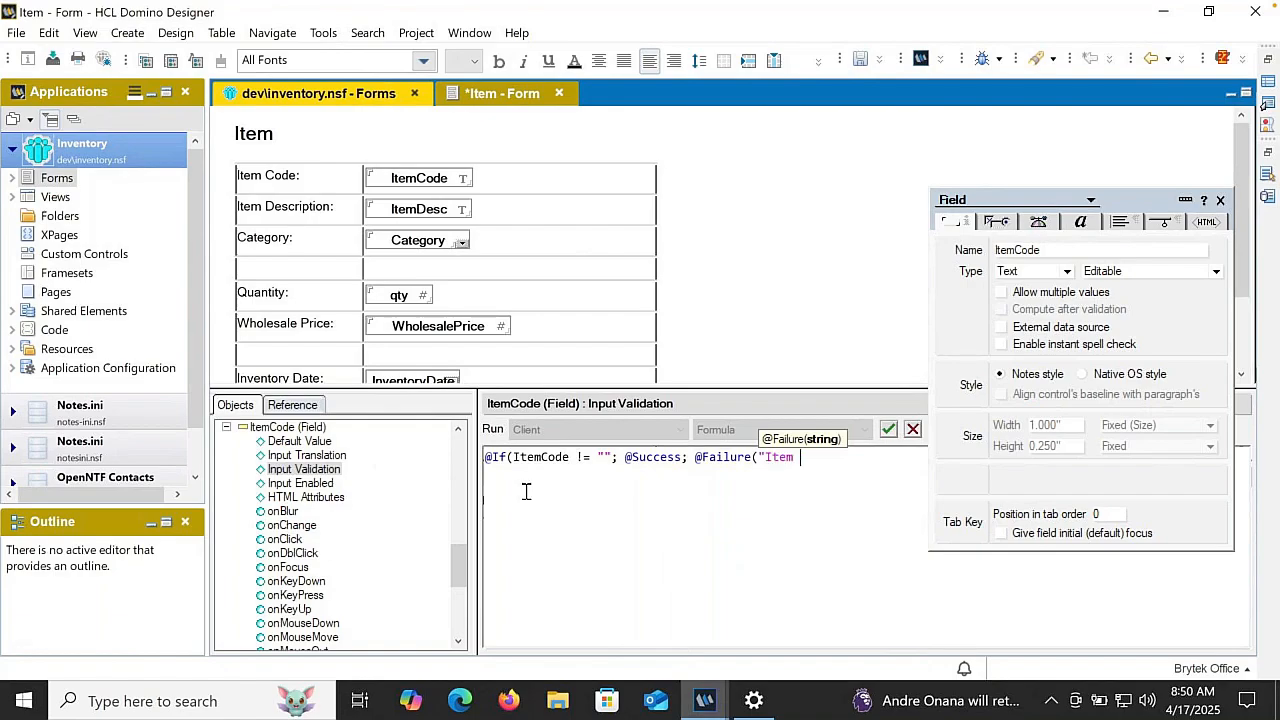
text( code is required"))
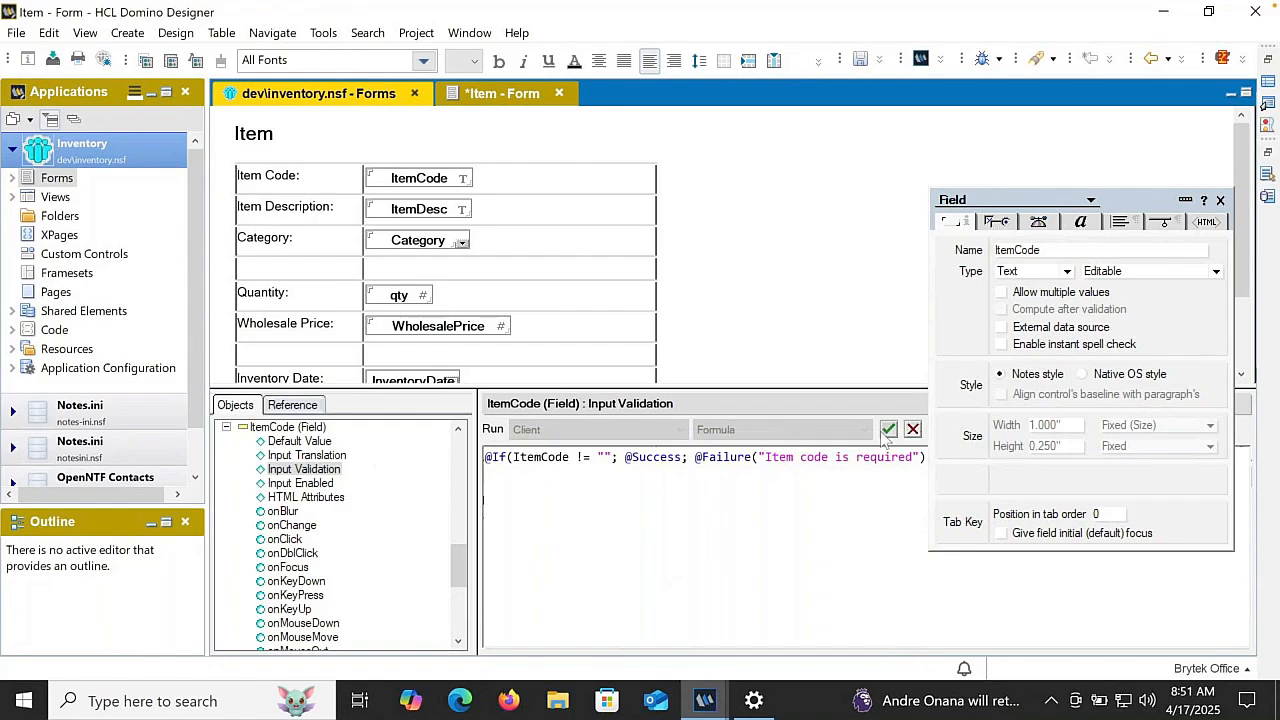
click(889, 431)
- Copy the ItemCode validation formula into the ItemDesc field's Input Validation and make its condition test ItemDesc
key(ctrl+a)
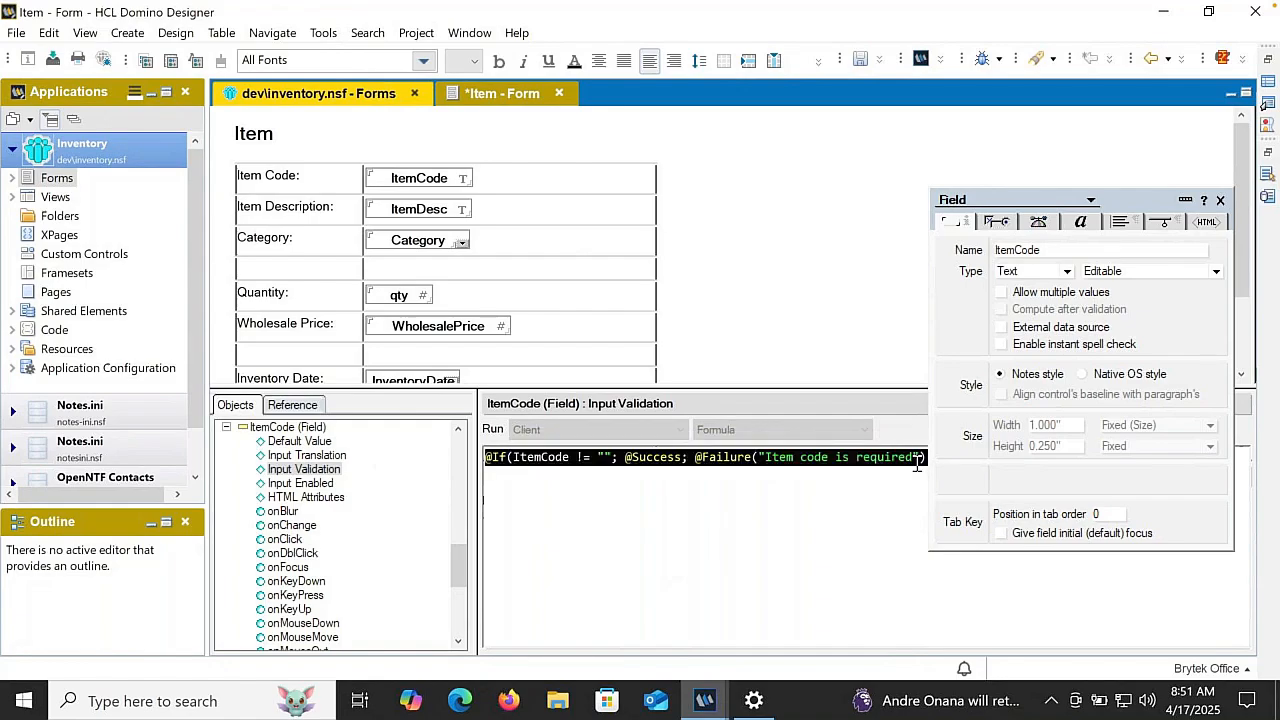
click(455, 207)
click(322, 466)
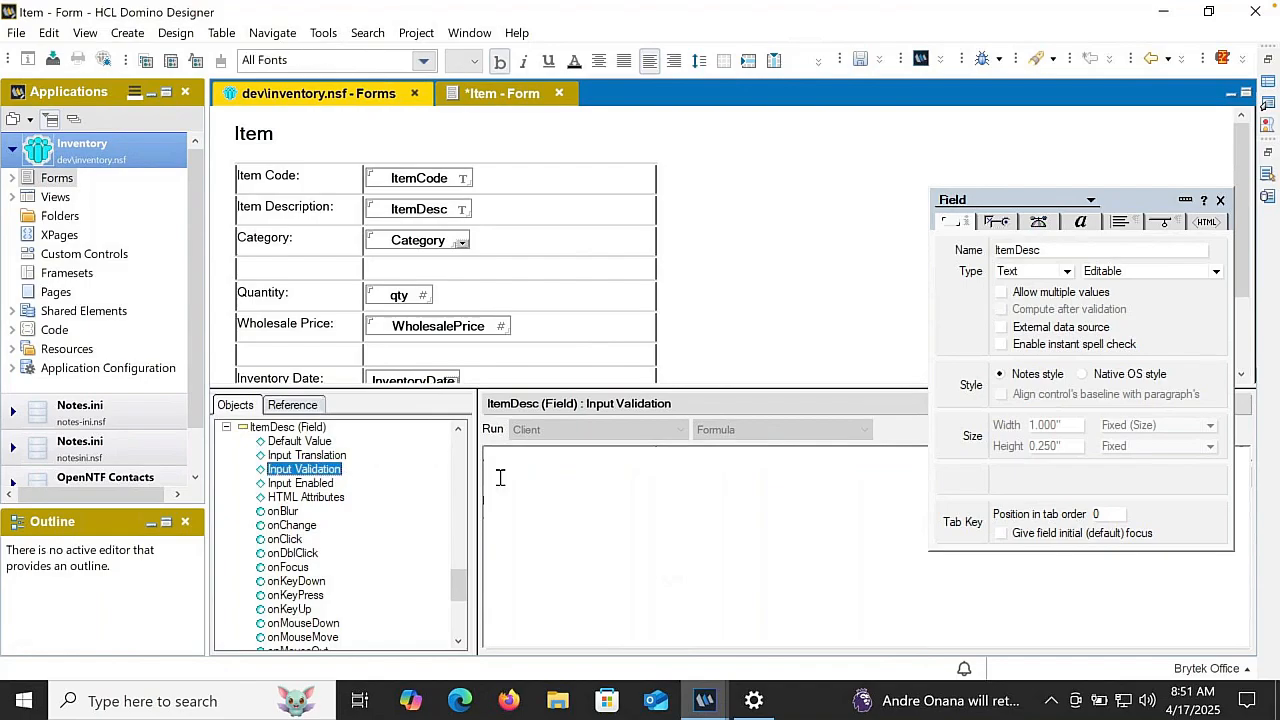
click(528, 480)
text(@If(ItemCode != ""; @Success; @Failure("Item code is required")))
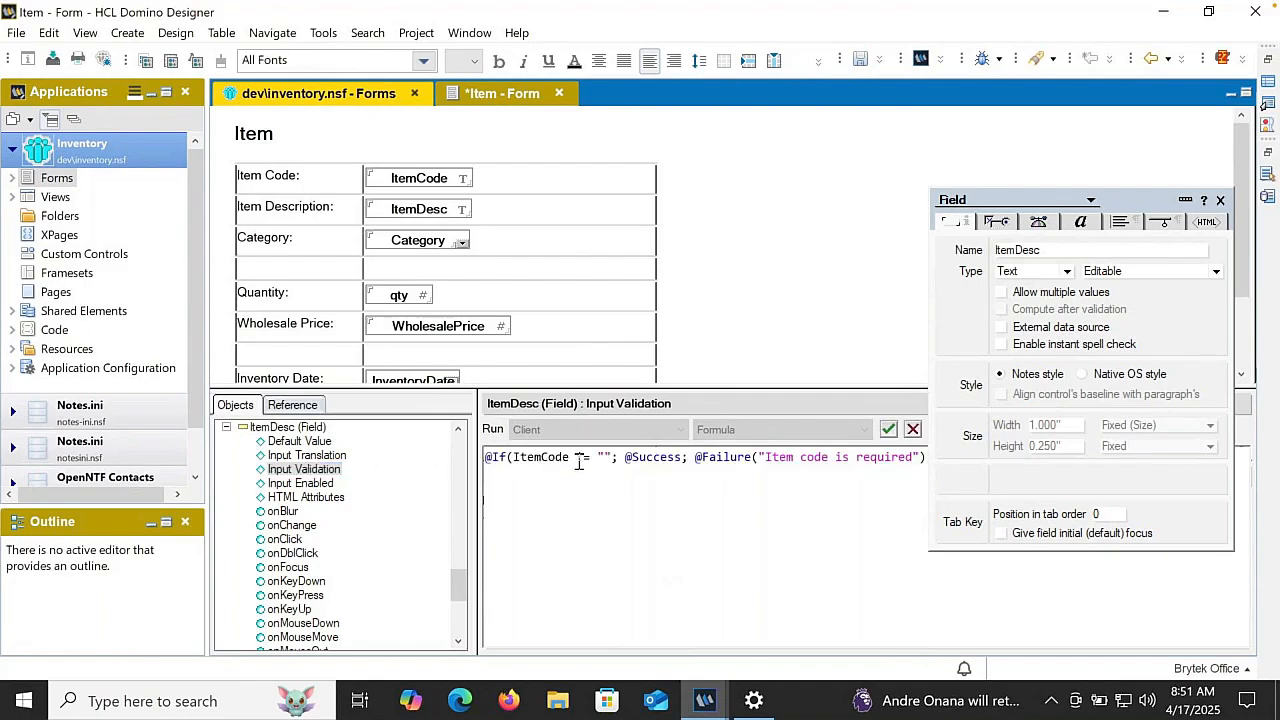
key(BackSpace)
key(BackSpace)
key(BackSpace)
key(BackSpace)
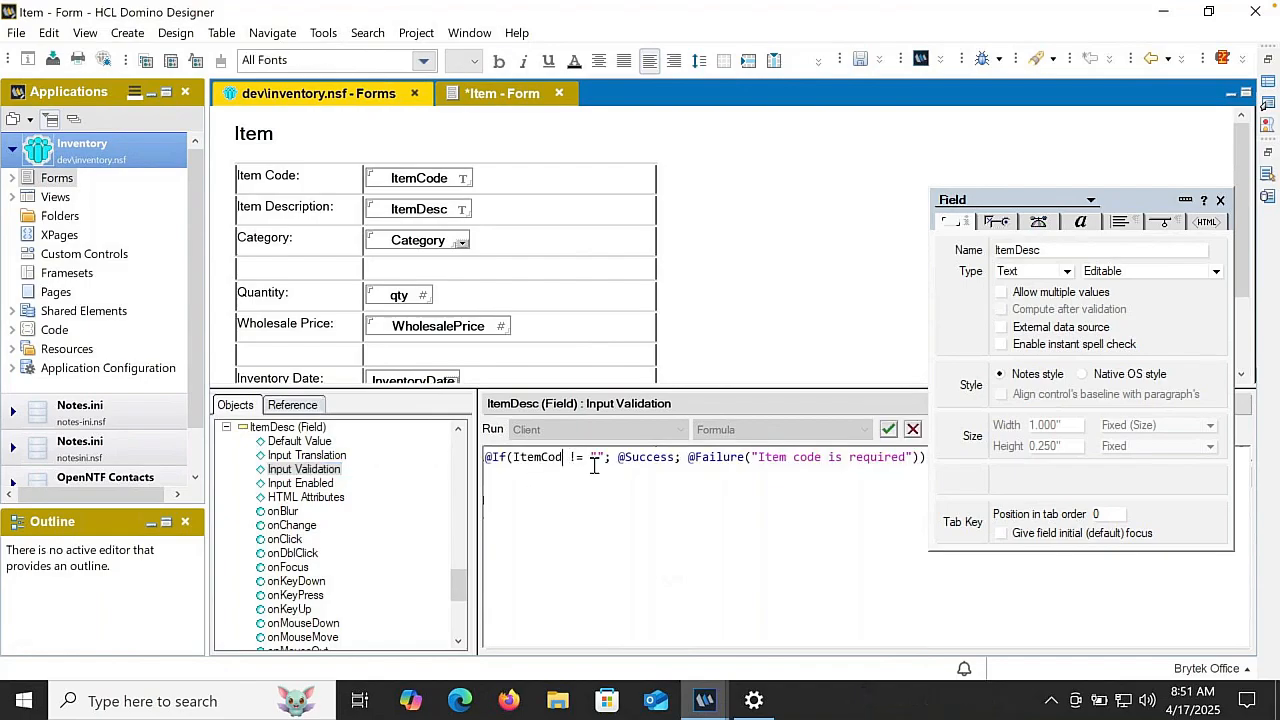
text(Desc)
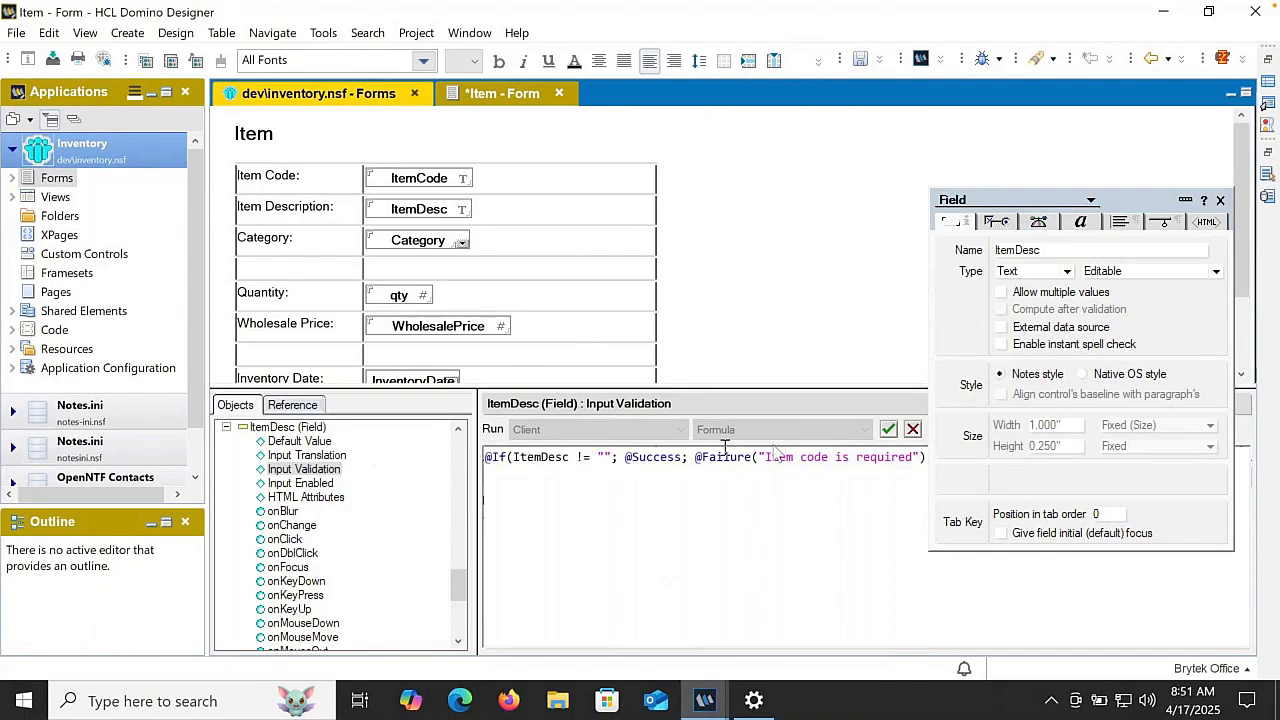
- Change the ItemDesc failure message to "Item description is required", accept the formula, and save and close the Item form
double_click(814, 458)
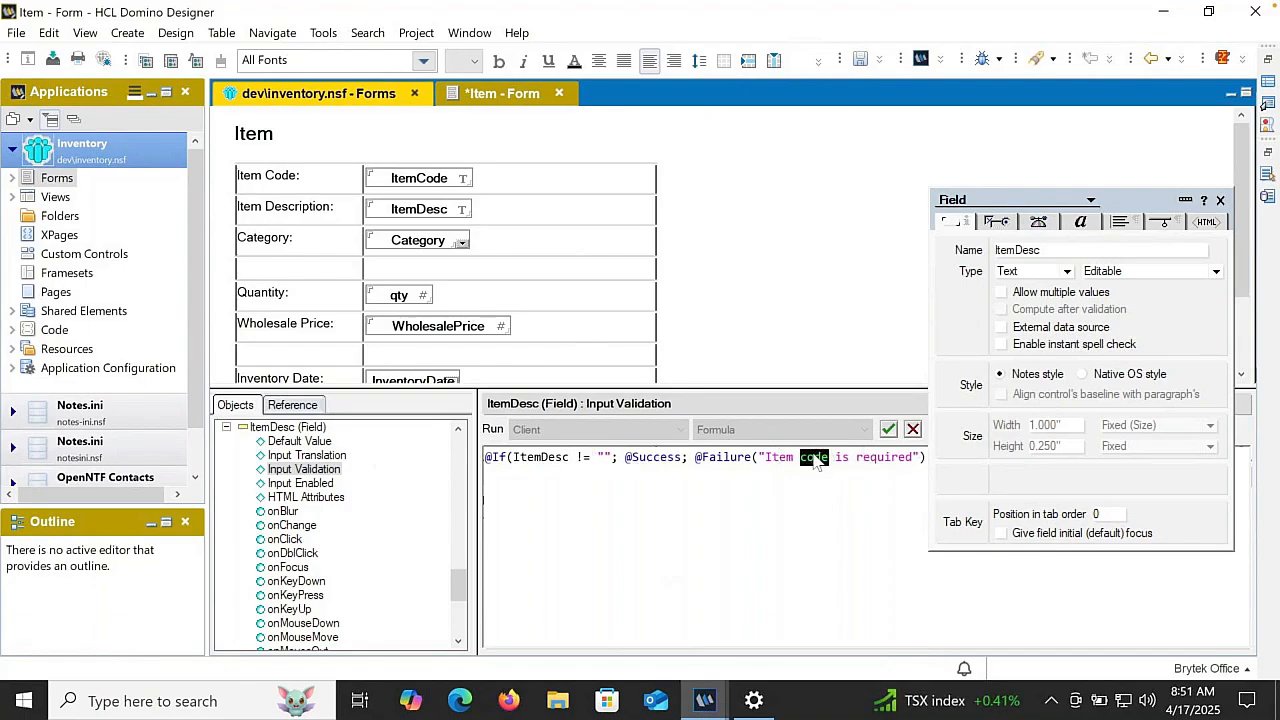
text(descri)
text(ption)
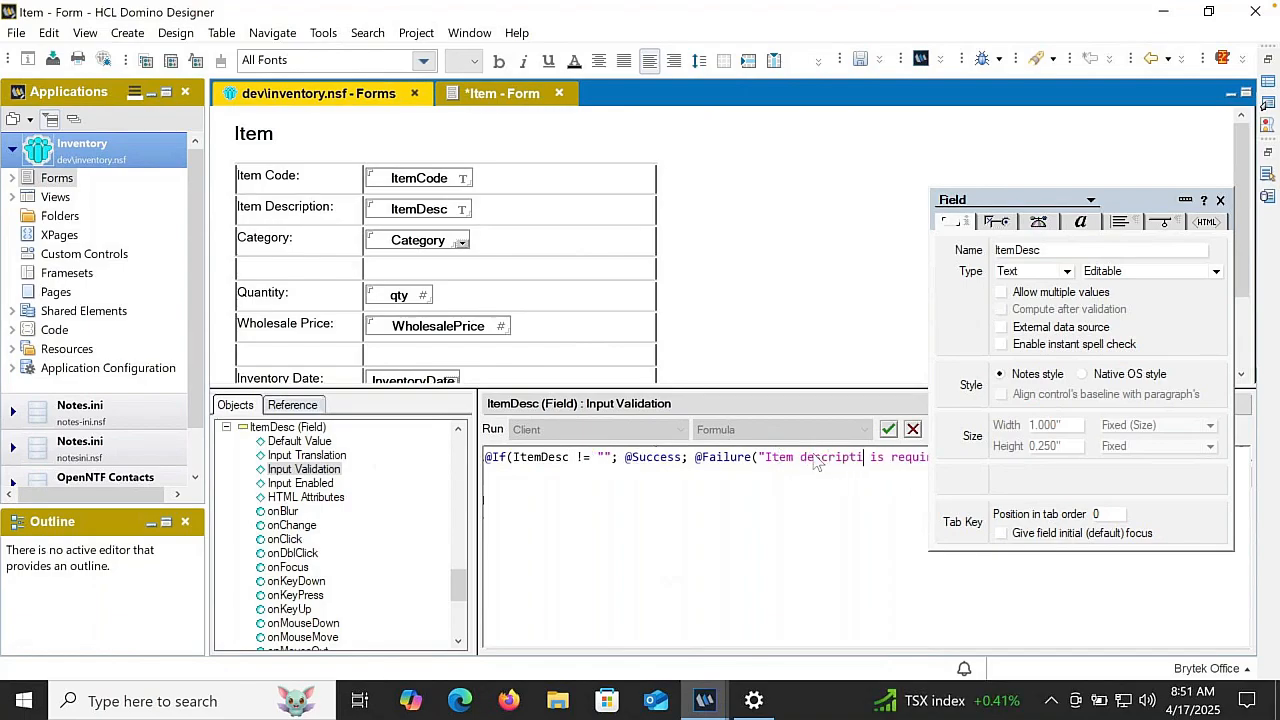
click(888, 429)
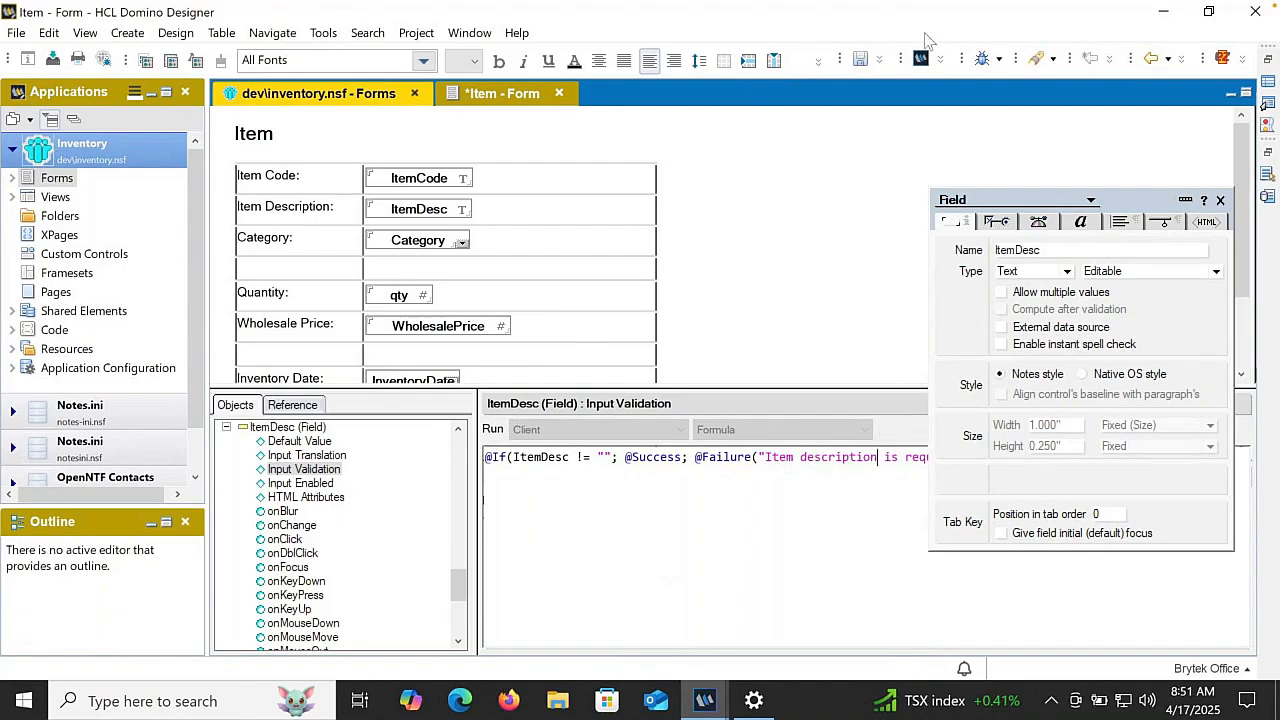
click(861, 60)
click(553, 93)
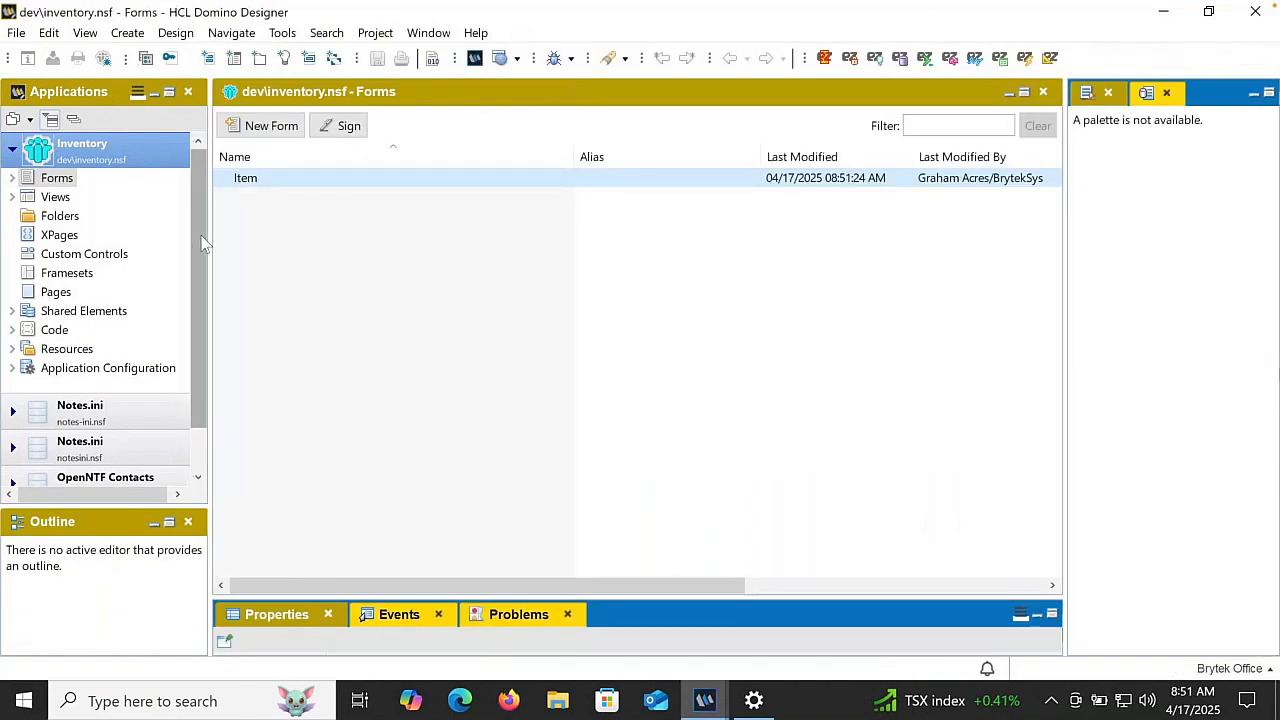
- Open the untitled view for editing and name it Inventory
click(55, 198)
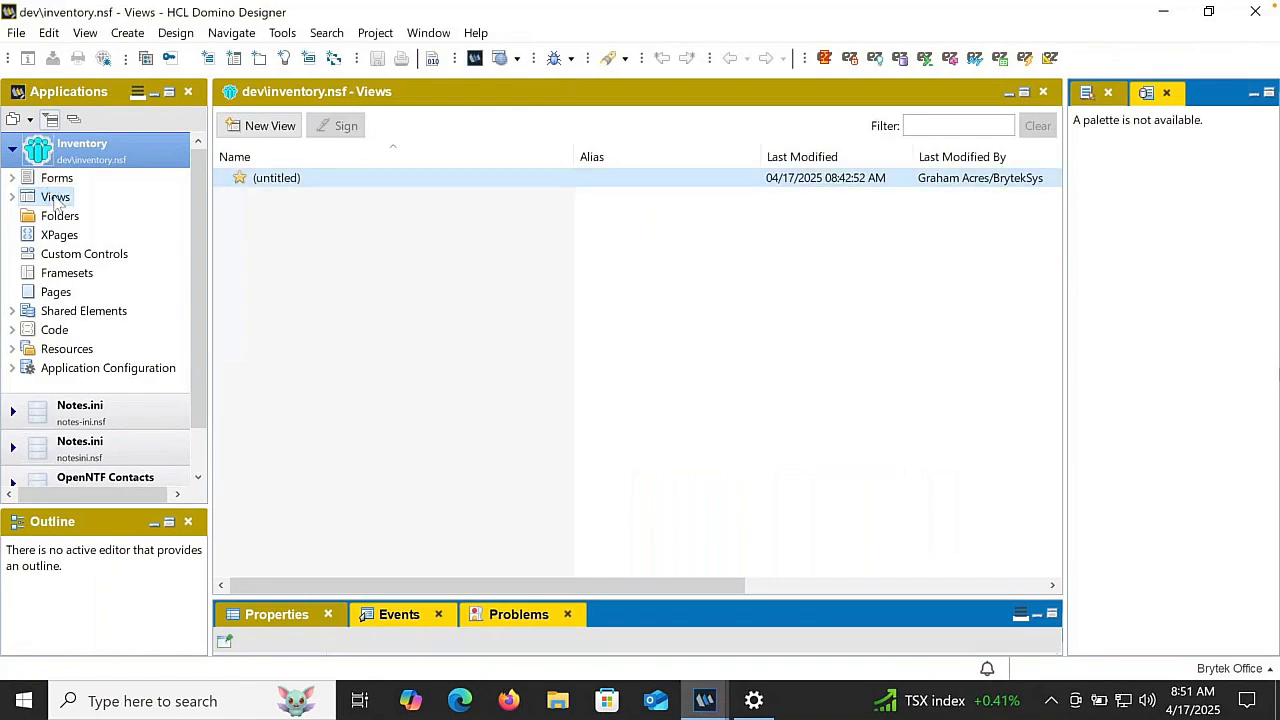
double_click(286, 178)
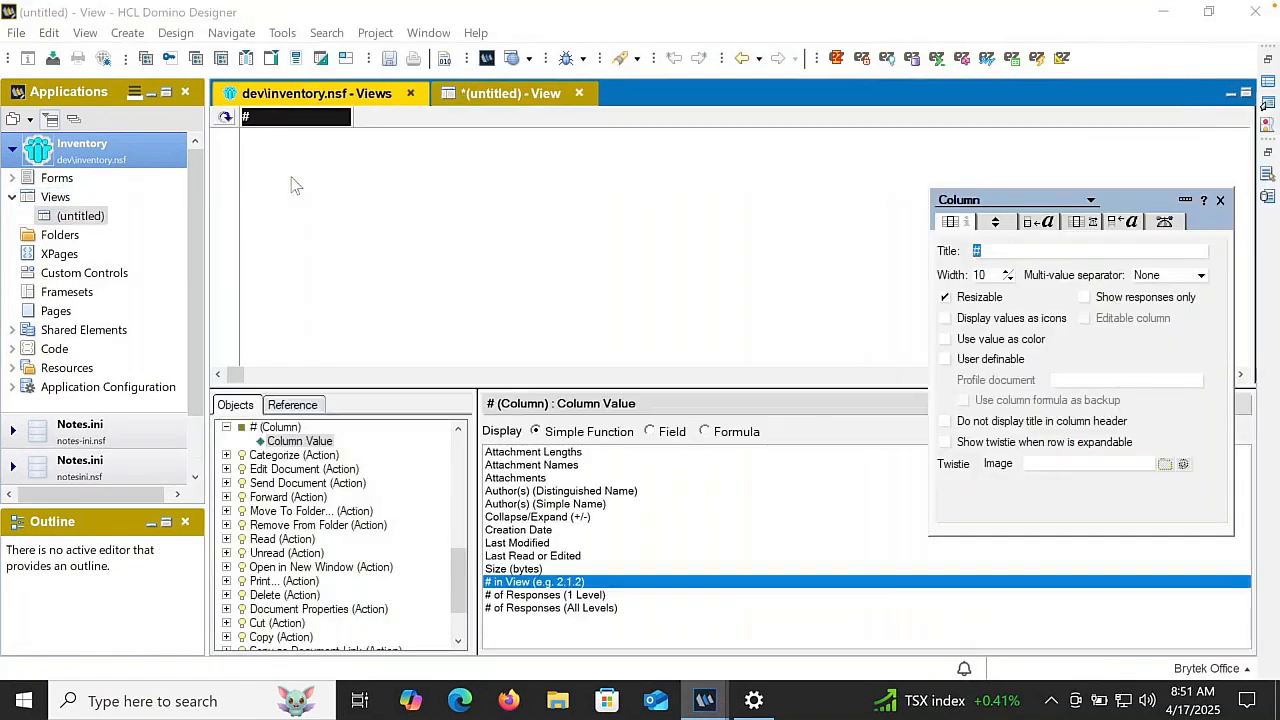
click(295, 185)
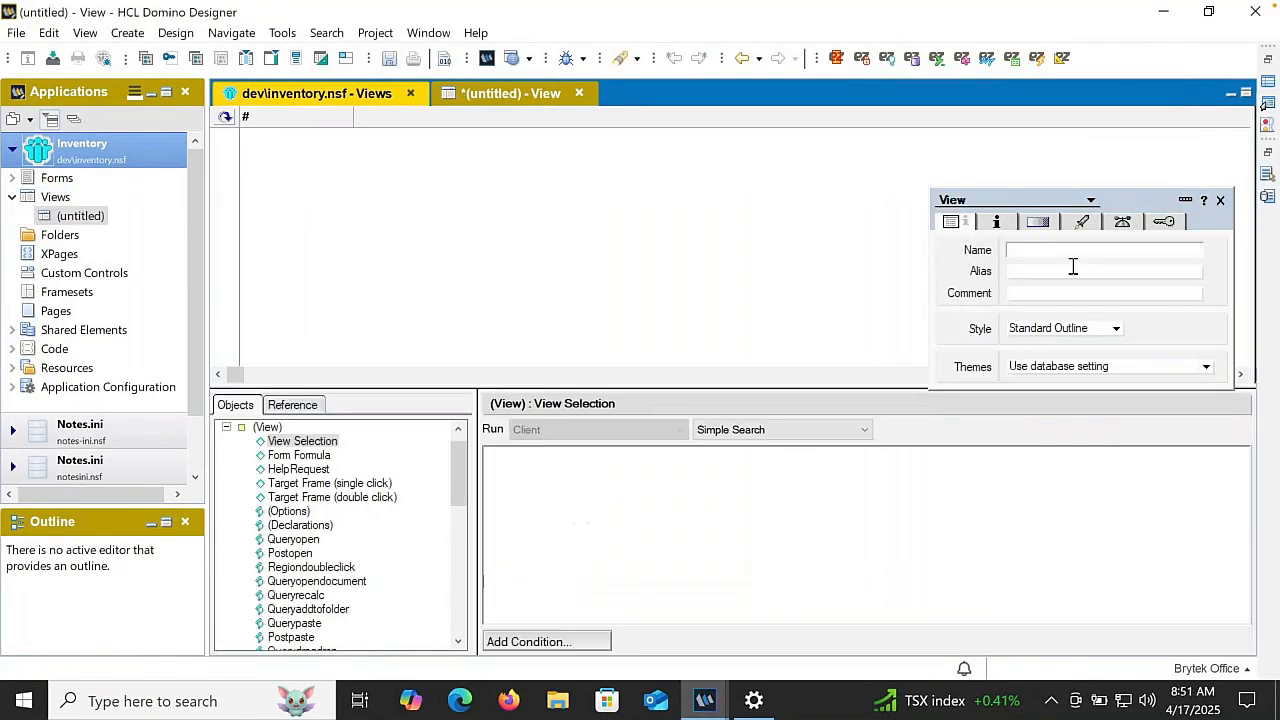
click(1073, 248)
text(Inventory)
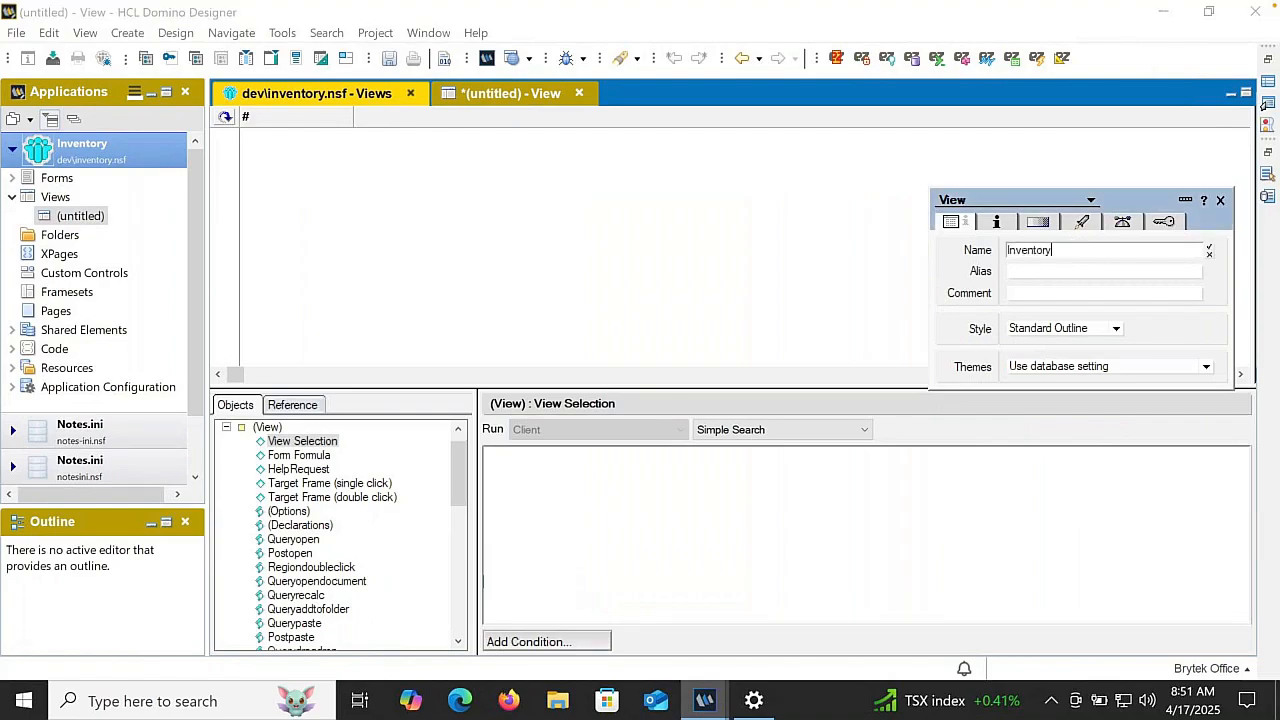
key(Return)
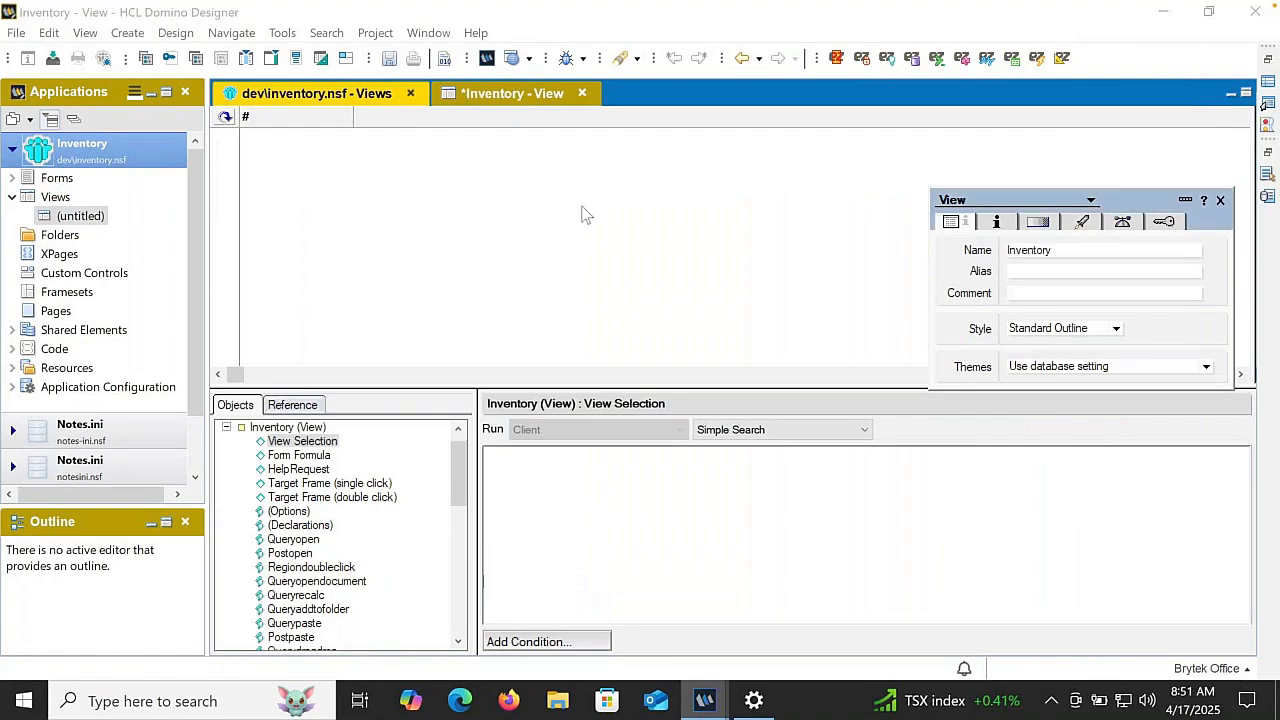
- Append six empty columns after the # column of the Inventory view
double_click(477, 116)
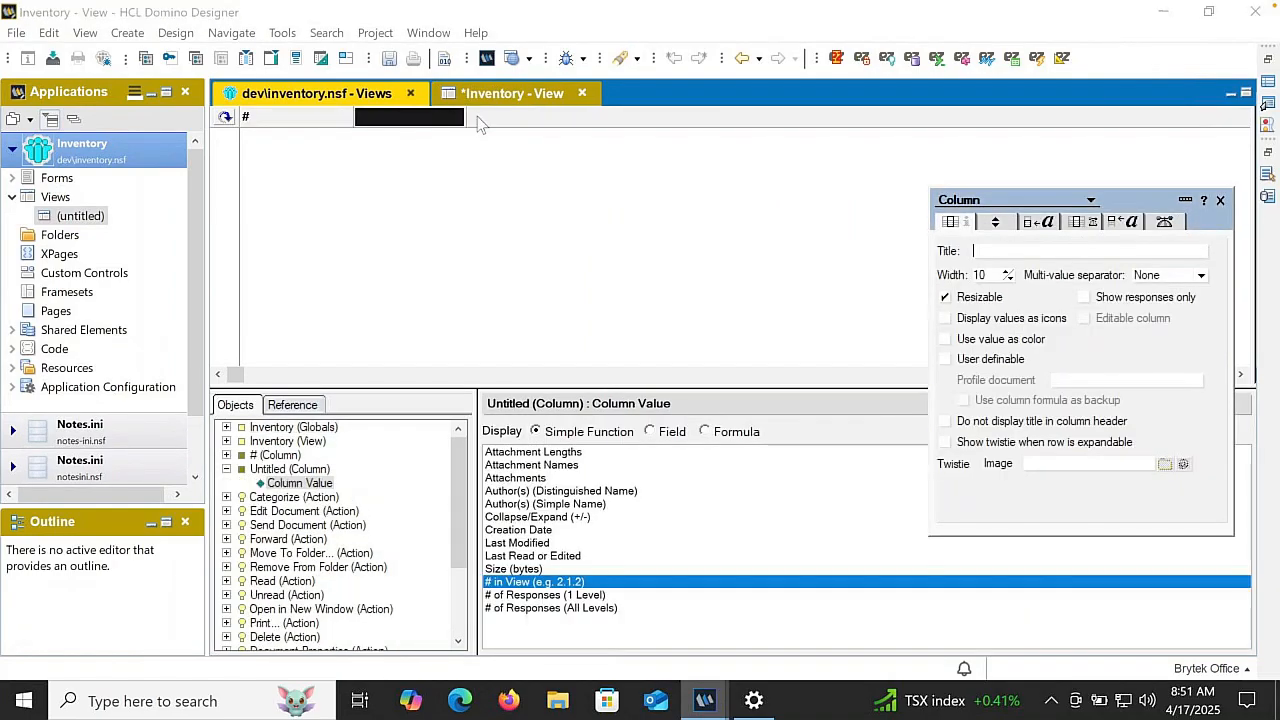
double_click(480, 116)
double_click(620, 117)
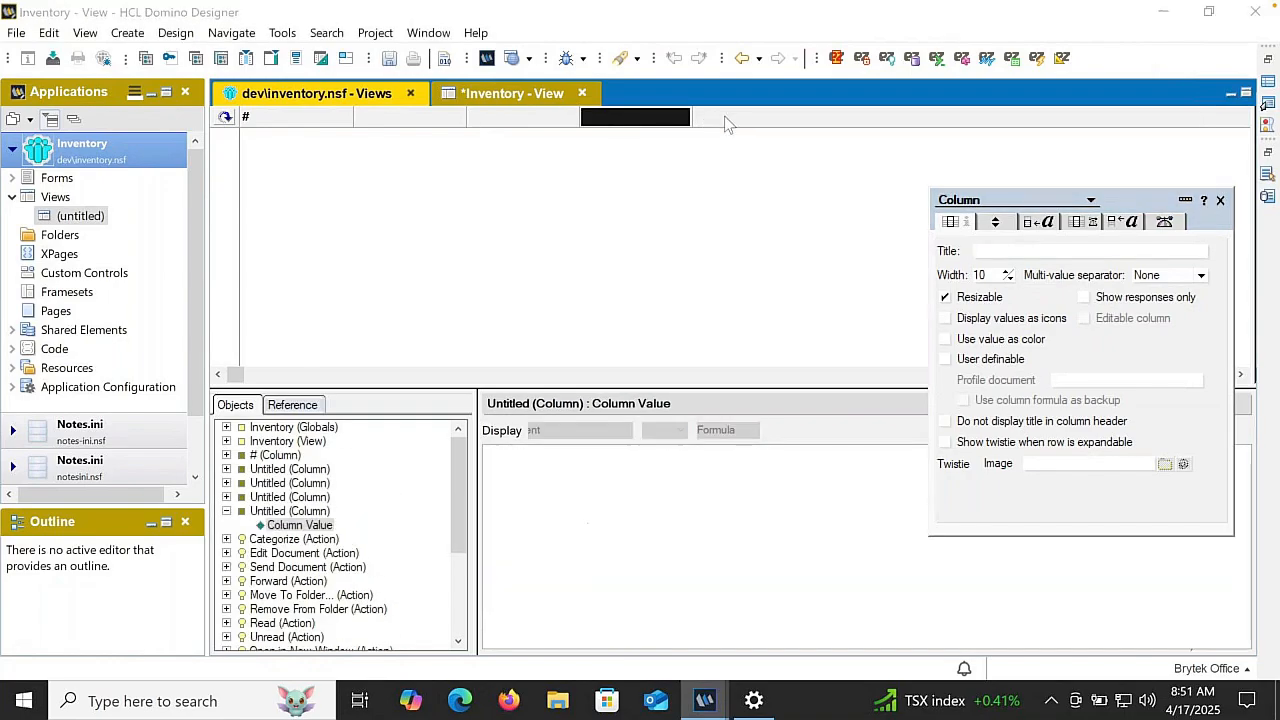
double_click(726, 116)
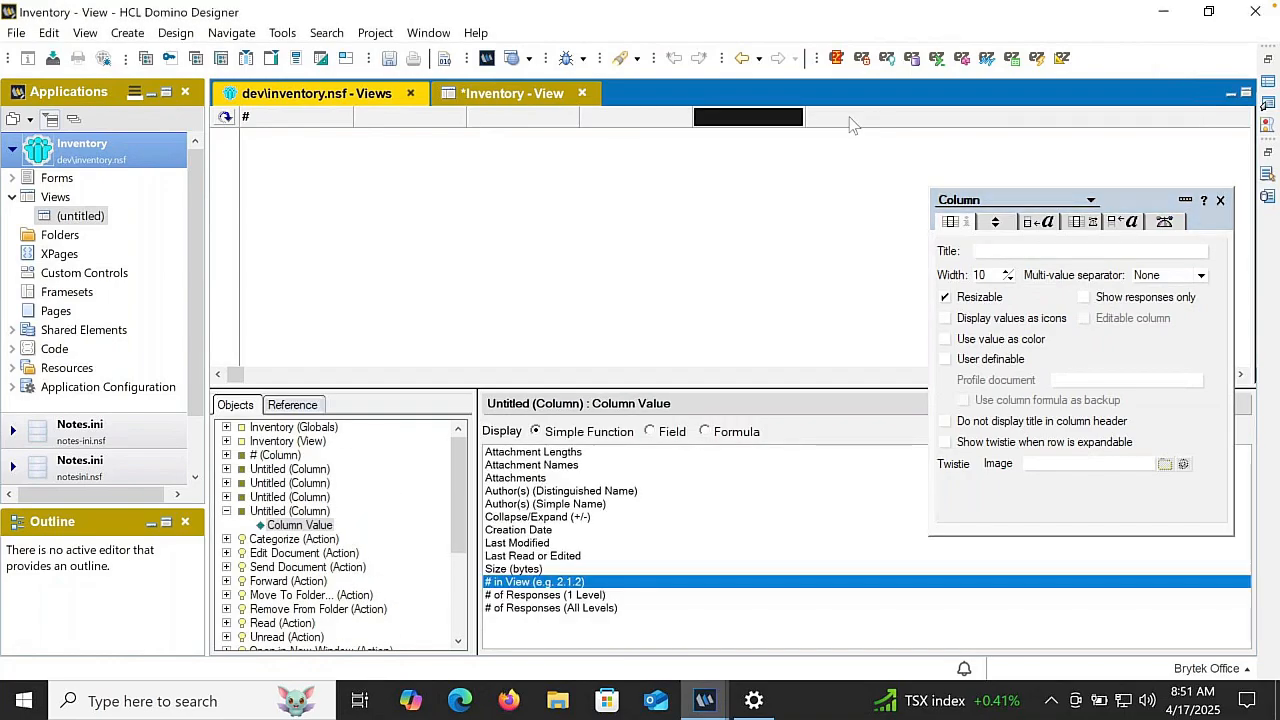
double_click(849, 123)
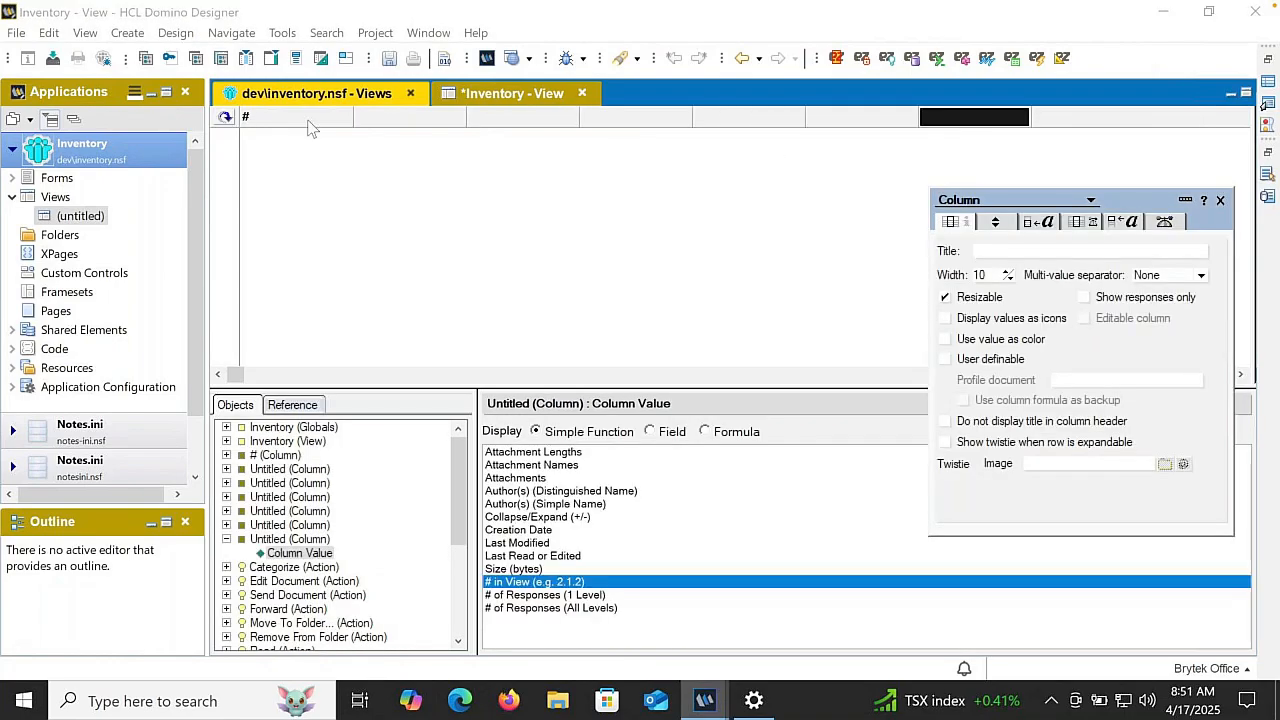
- Title the first column Item Code, display the ItemCode field in it and sort it in ascending order
click(286, 119)
click(990, 251)
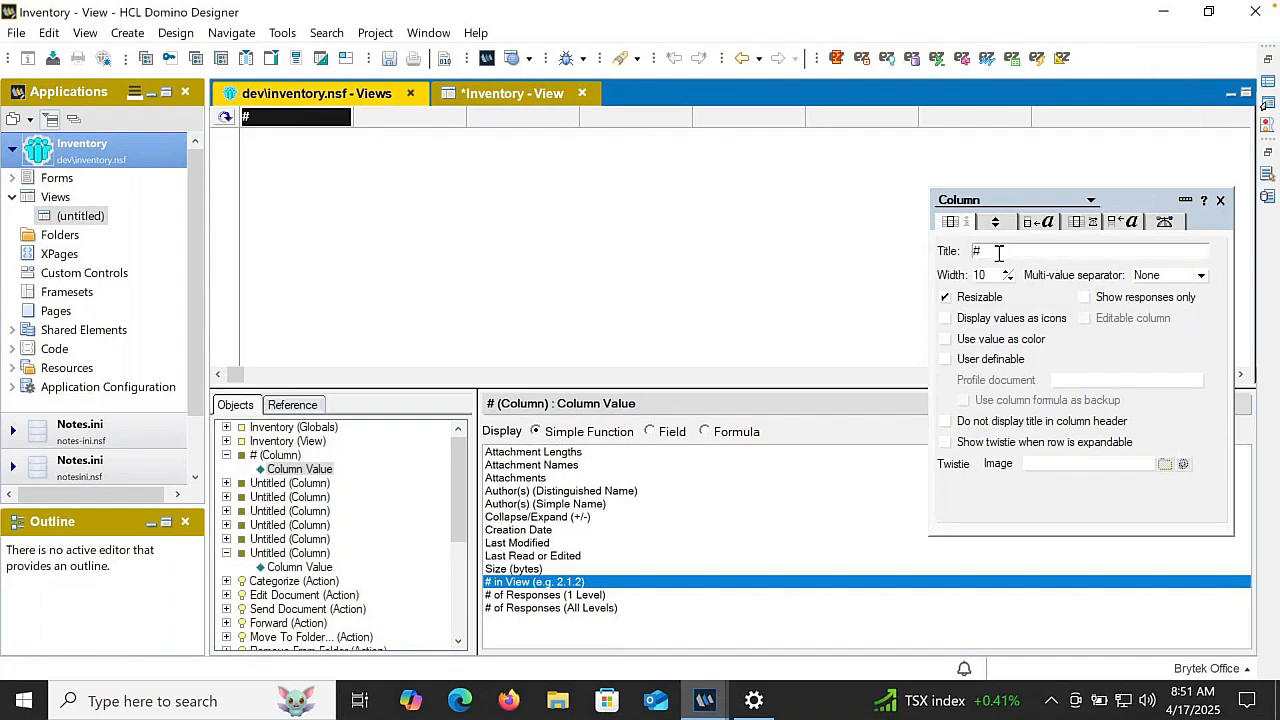
text(Item Code)
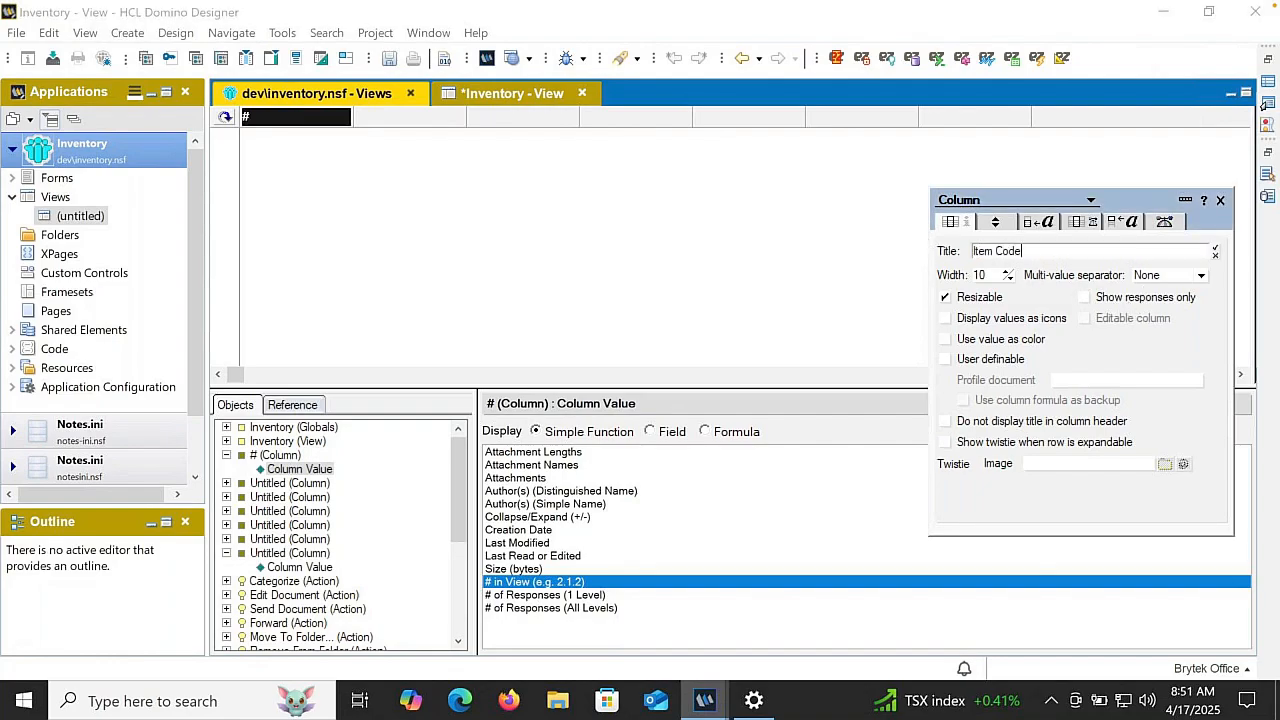
key(Return)
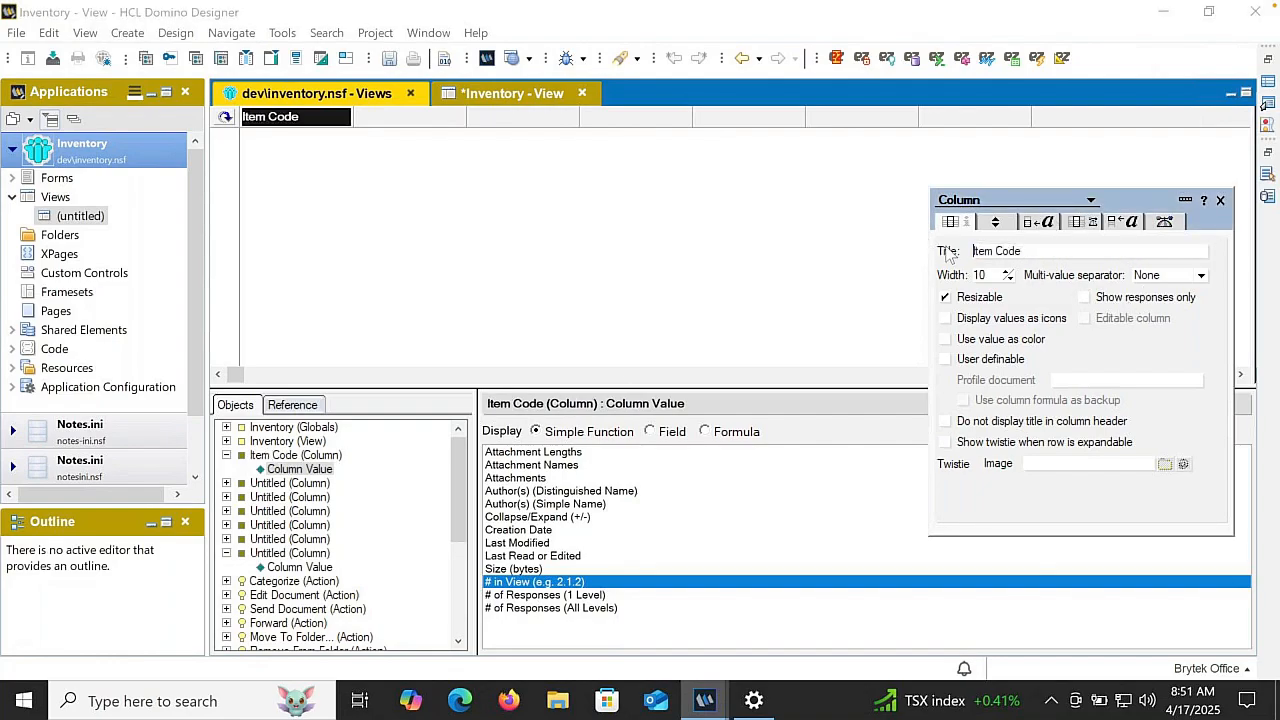
click(649, 431)
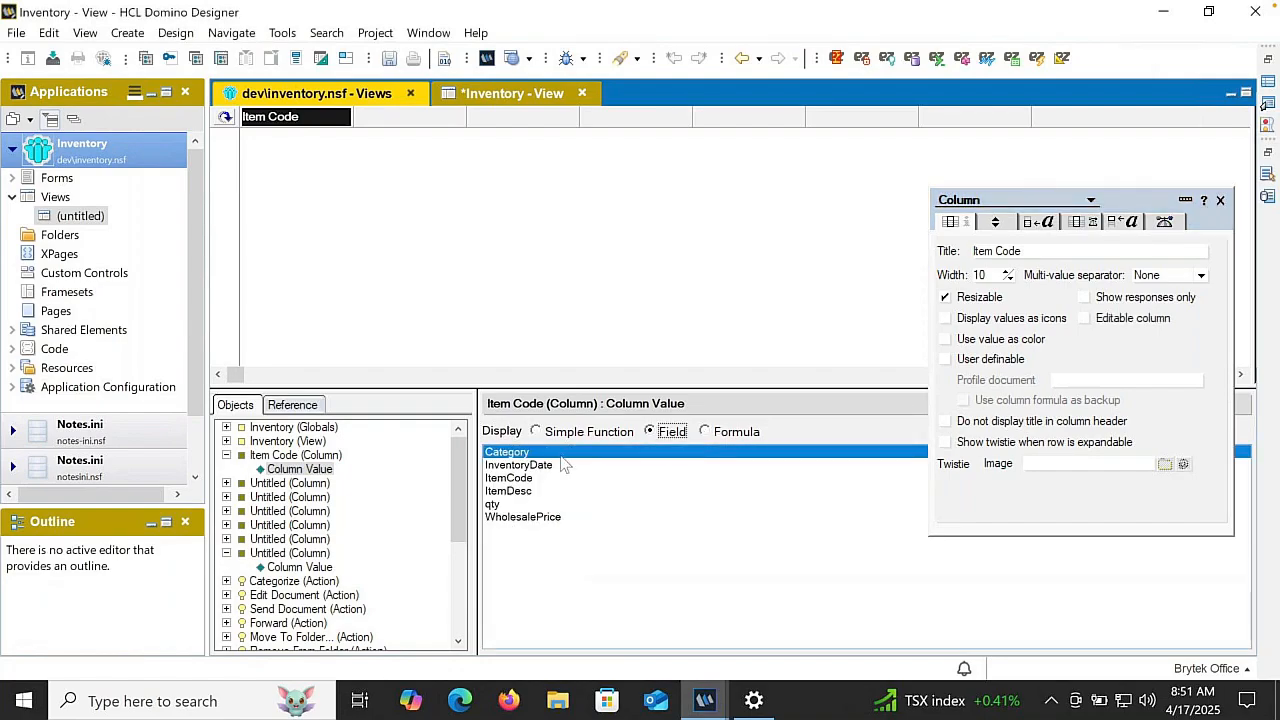
click(507, 478)
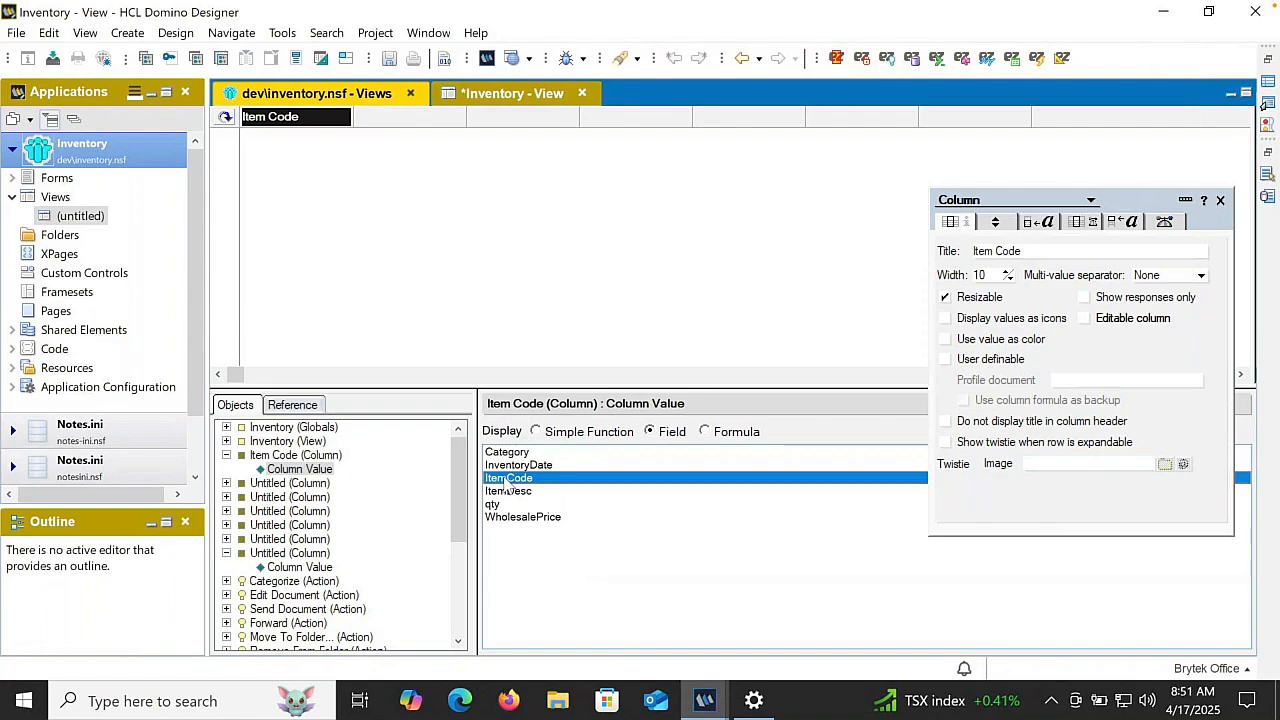
click(1002, 222)
click(1083, 248)
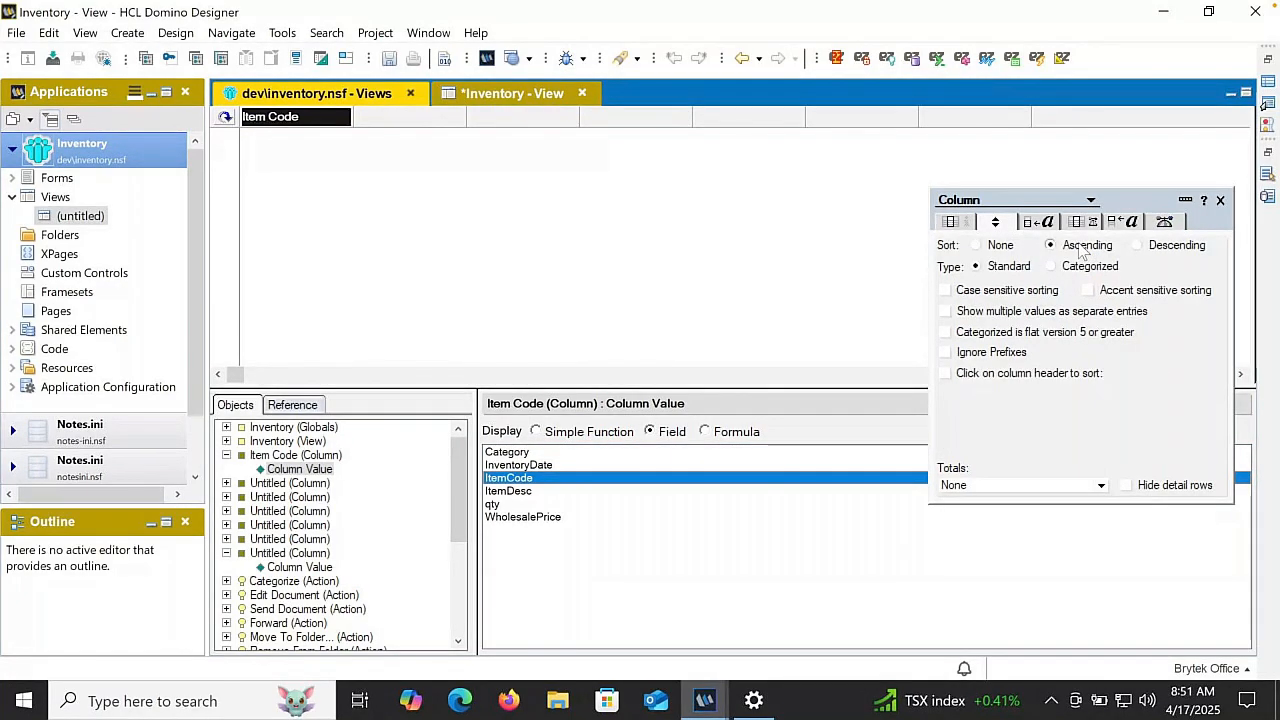
- Make the second column display the ItemDesc field, with the title Description and a width of 20
click(386, 114)
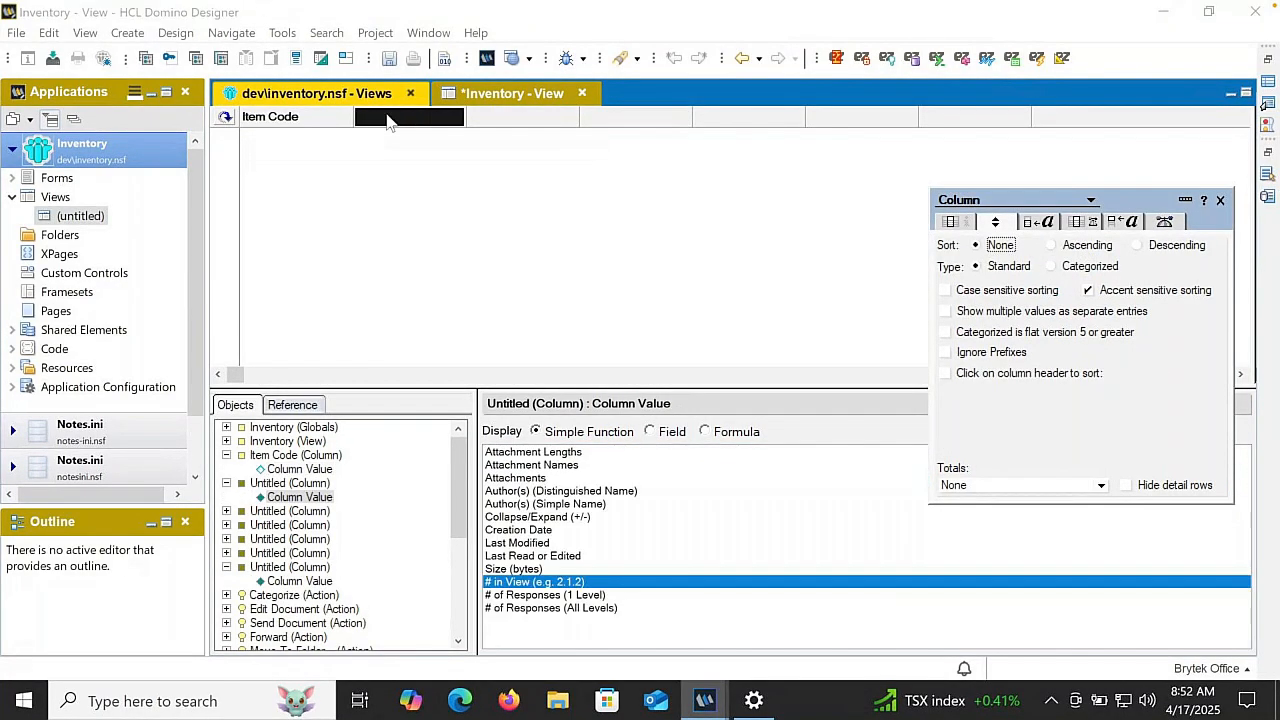
click(650, 432)
click(520, 491)
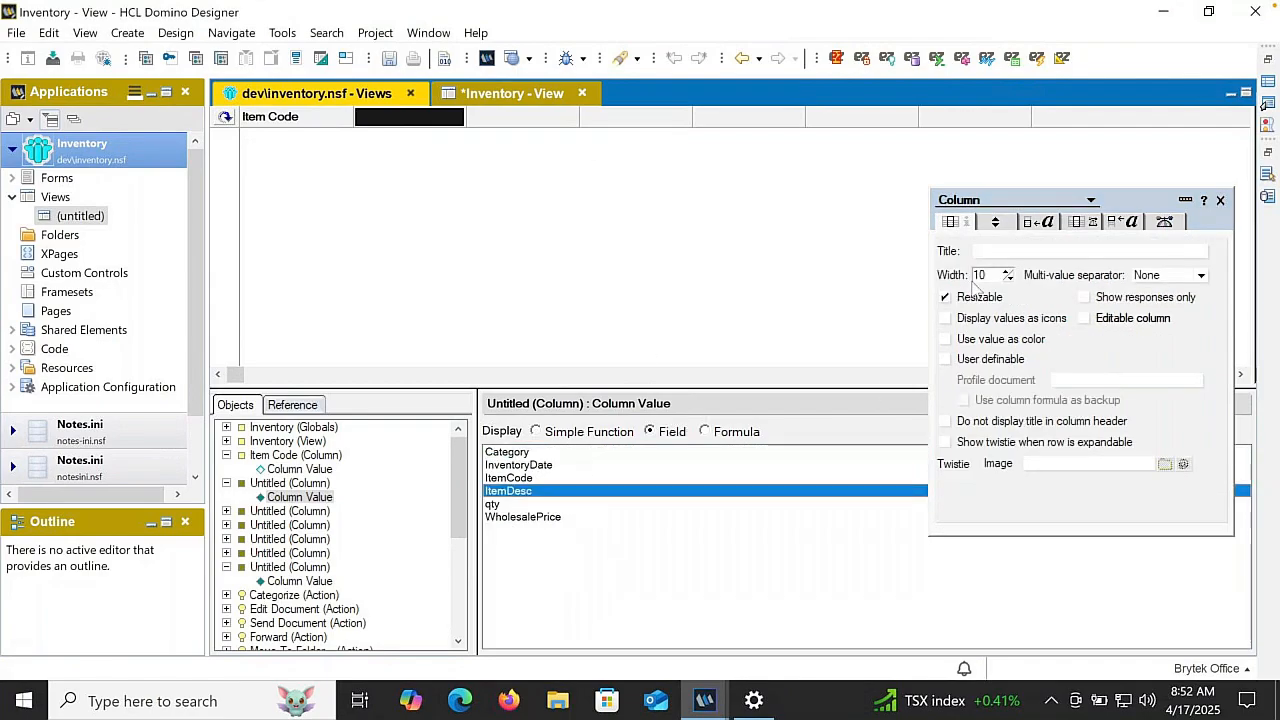
click(1000, 251)
text(Des)
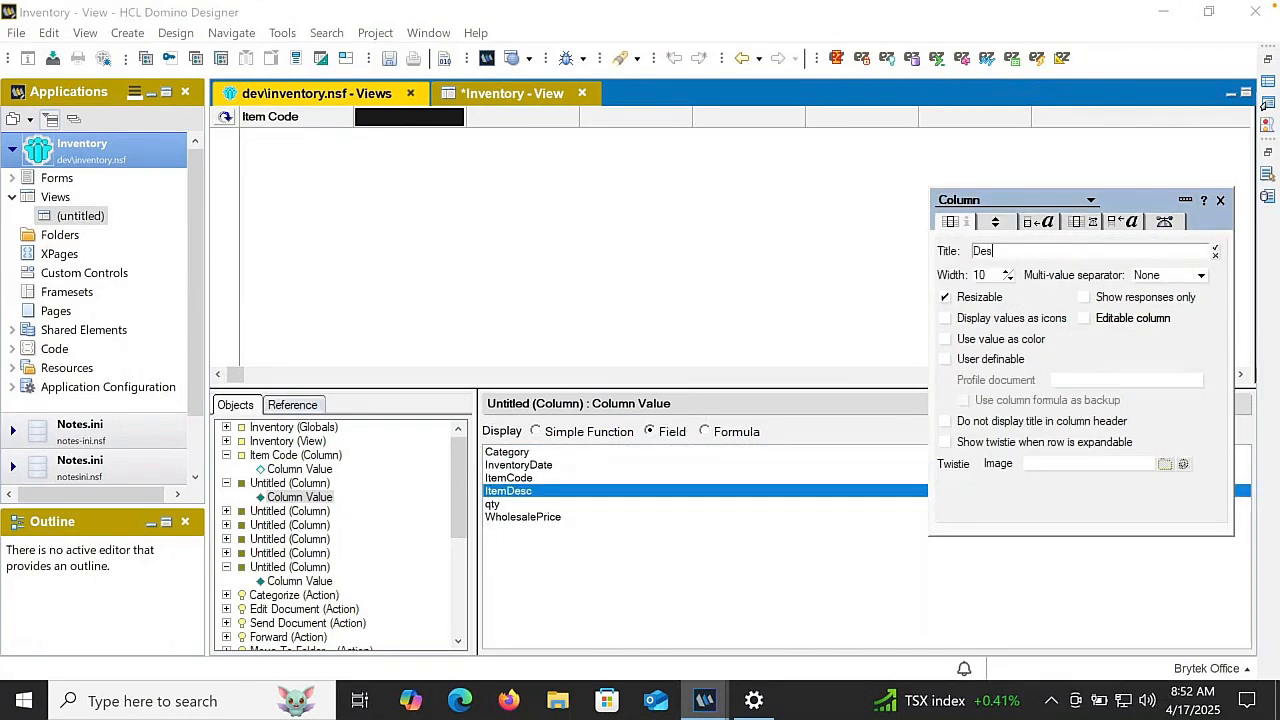
text(on)
key(Return)
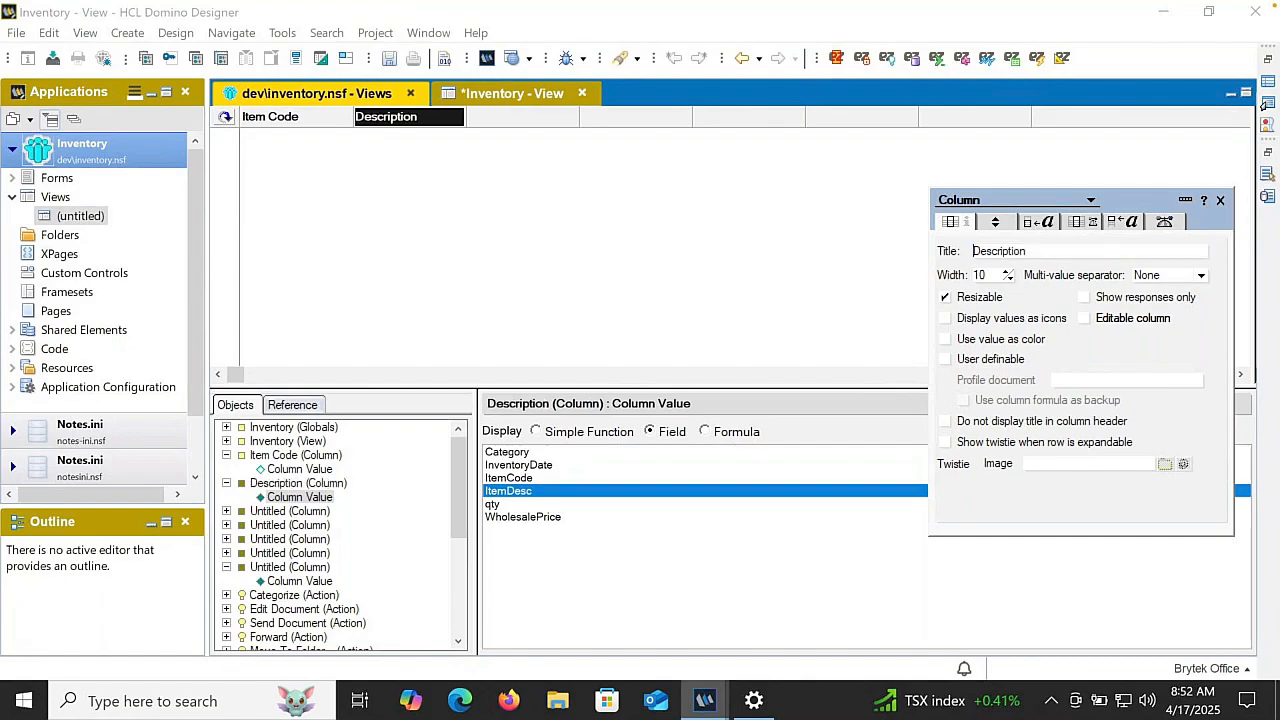
click(1008, 272)
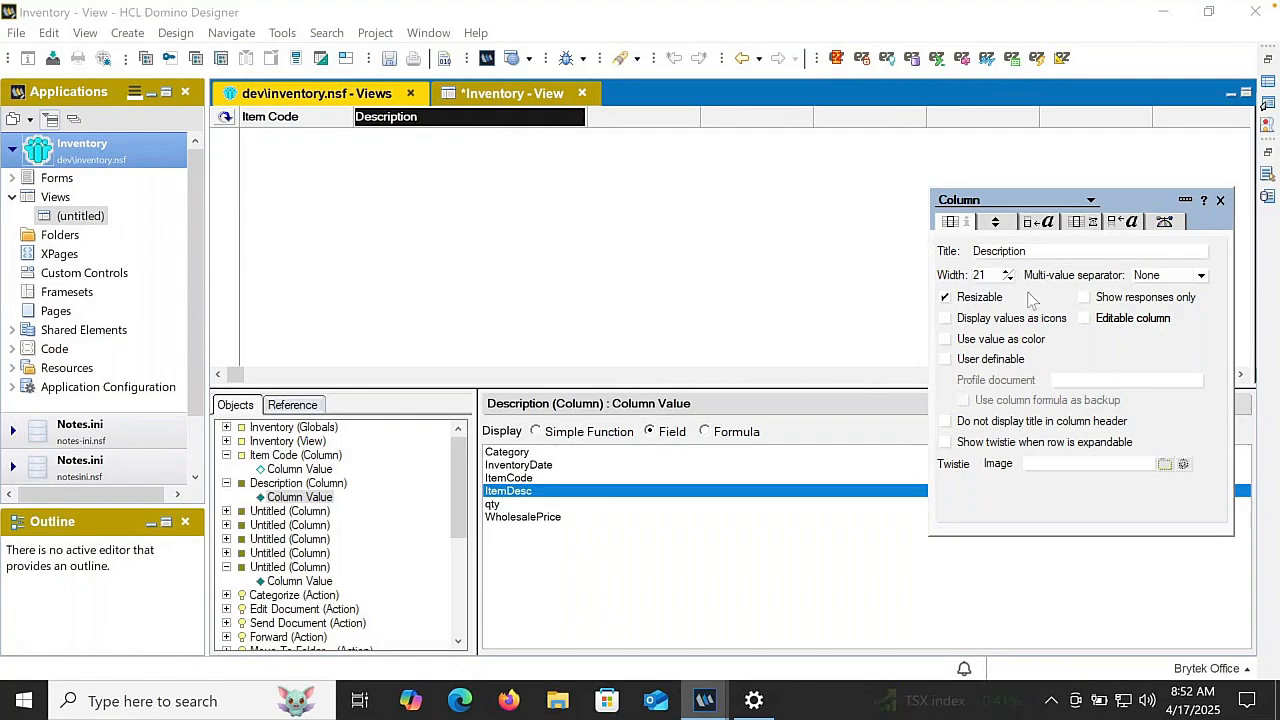
click(1009, 279)
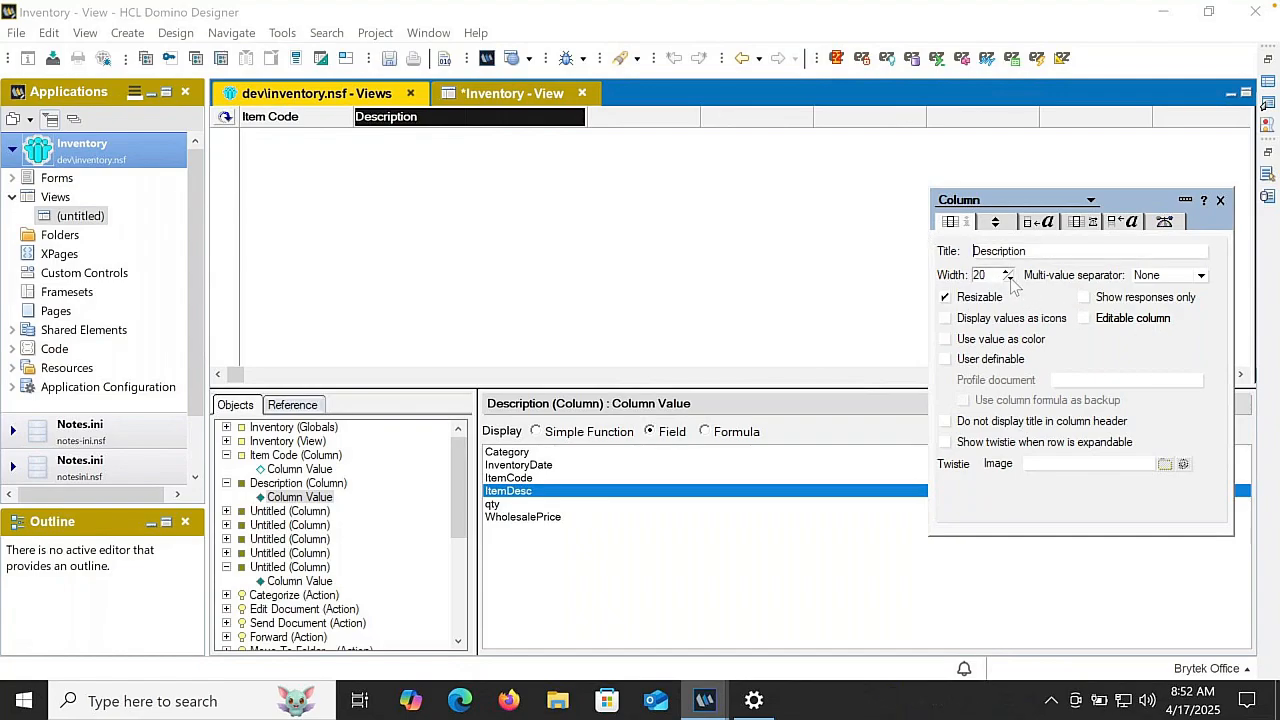
- Make the third column display the Category field and title it Category
click(629, 117)
click(664, 432)
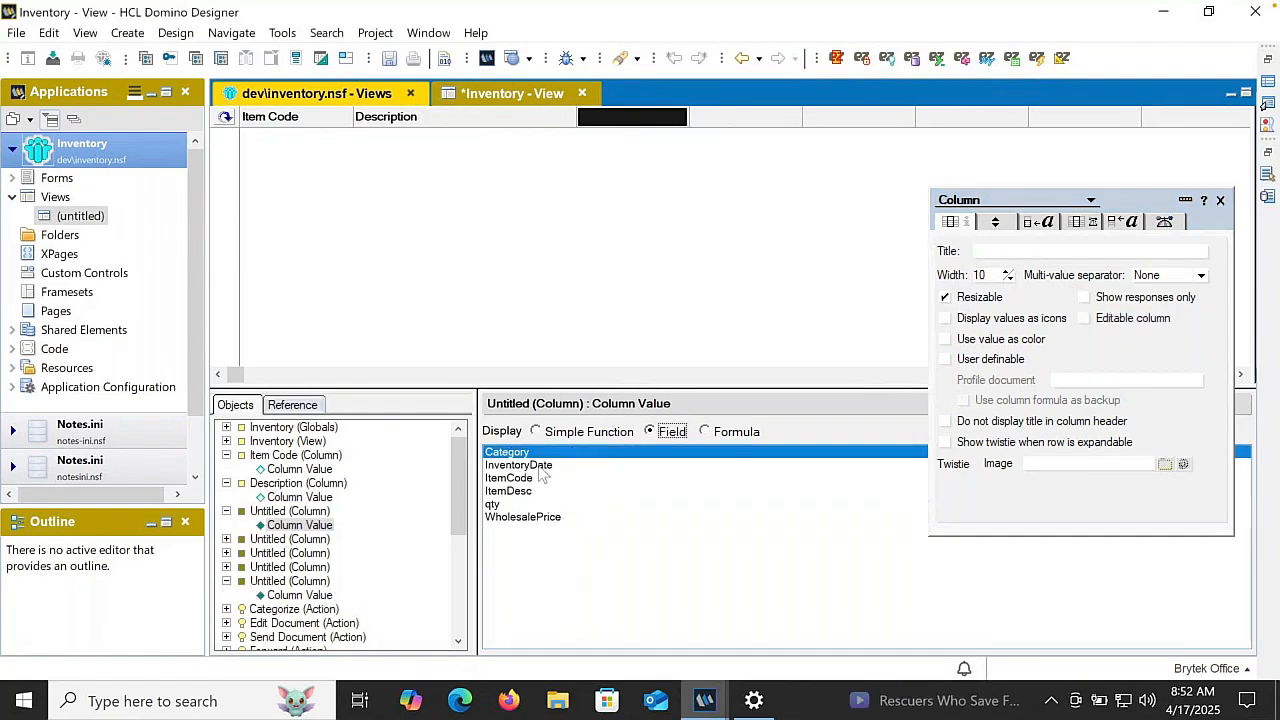
click(986, 250)
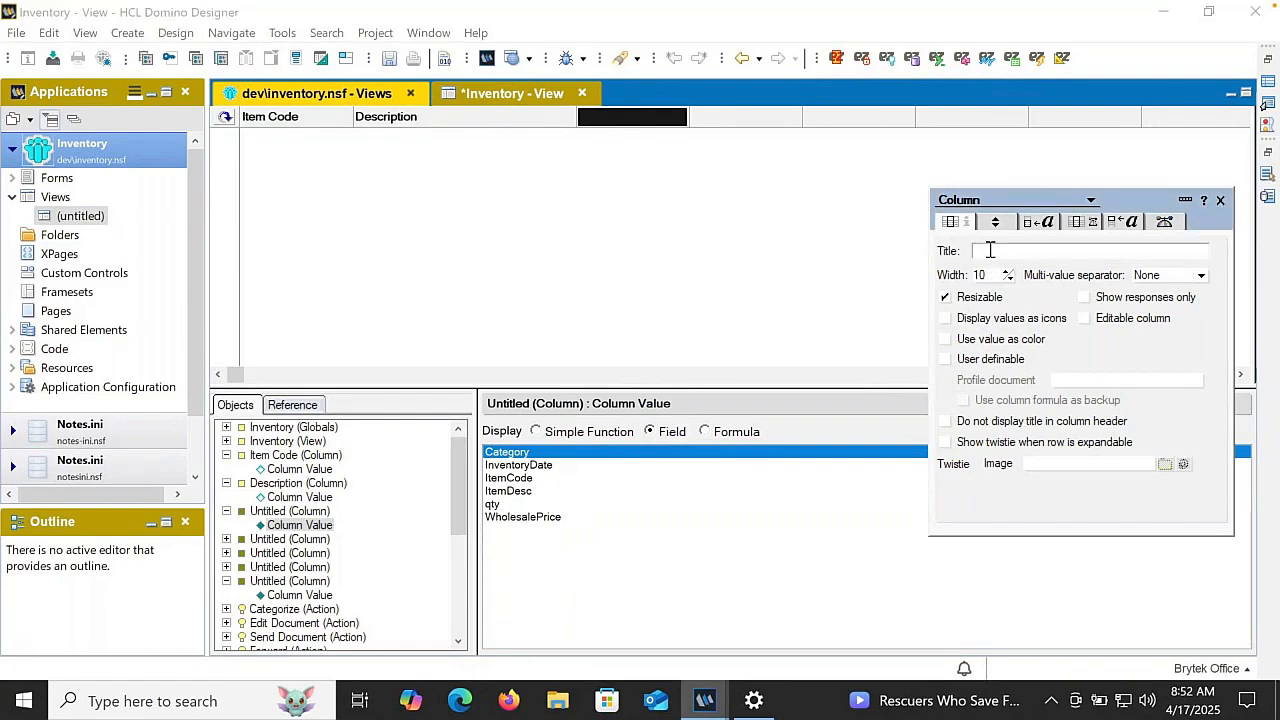
text(Category)
key(Return)
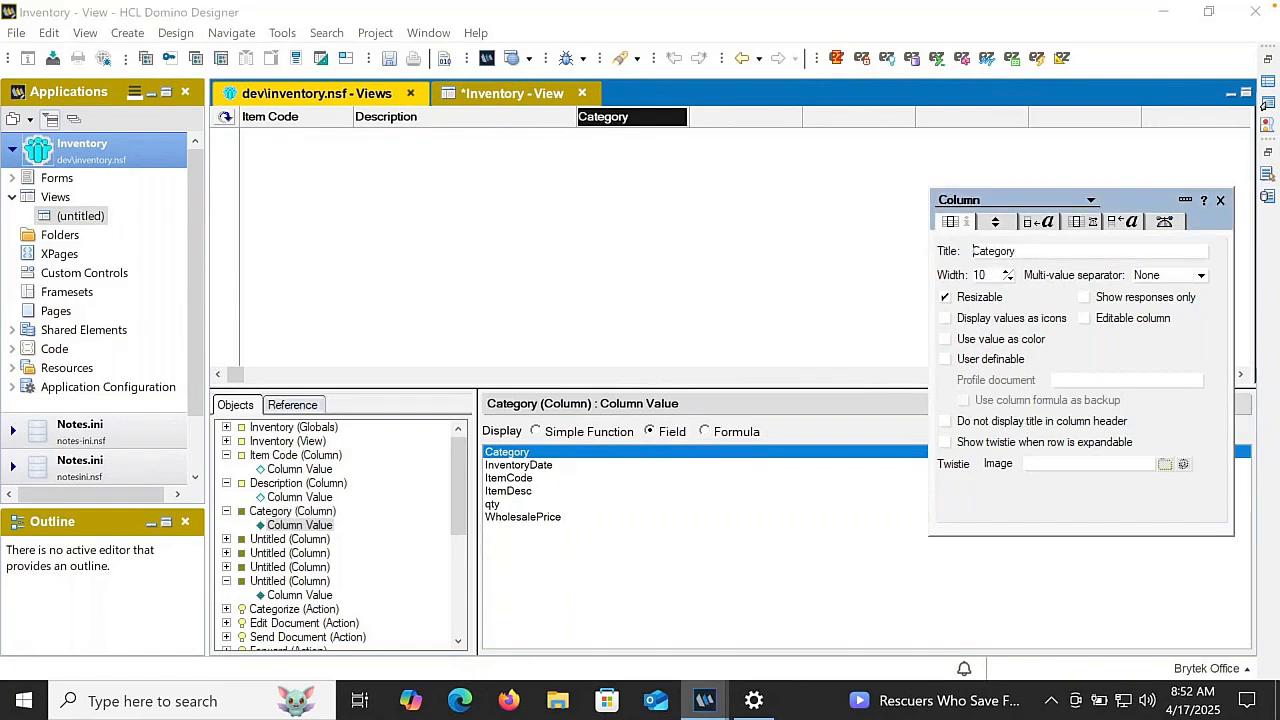
- Make the fourth column display the InventoryDate field and title it Inventory Date
click(766, 118)
click(655, 432)
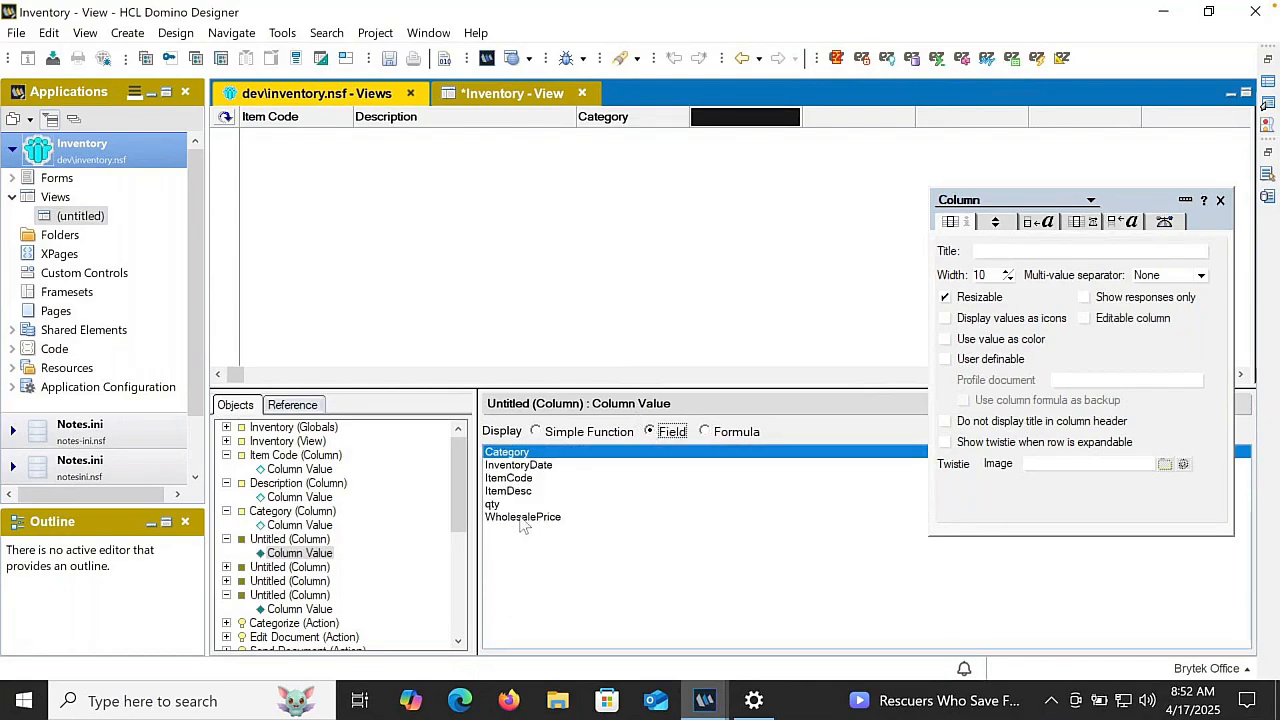
click(518, 465)
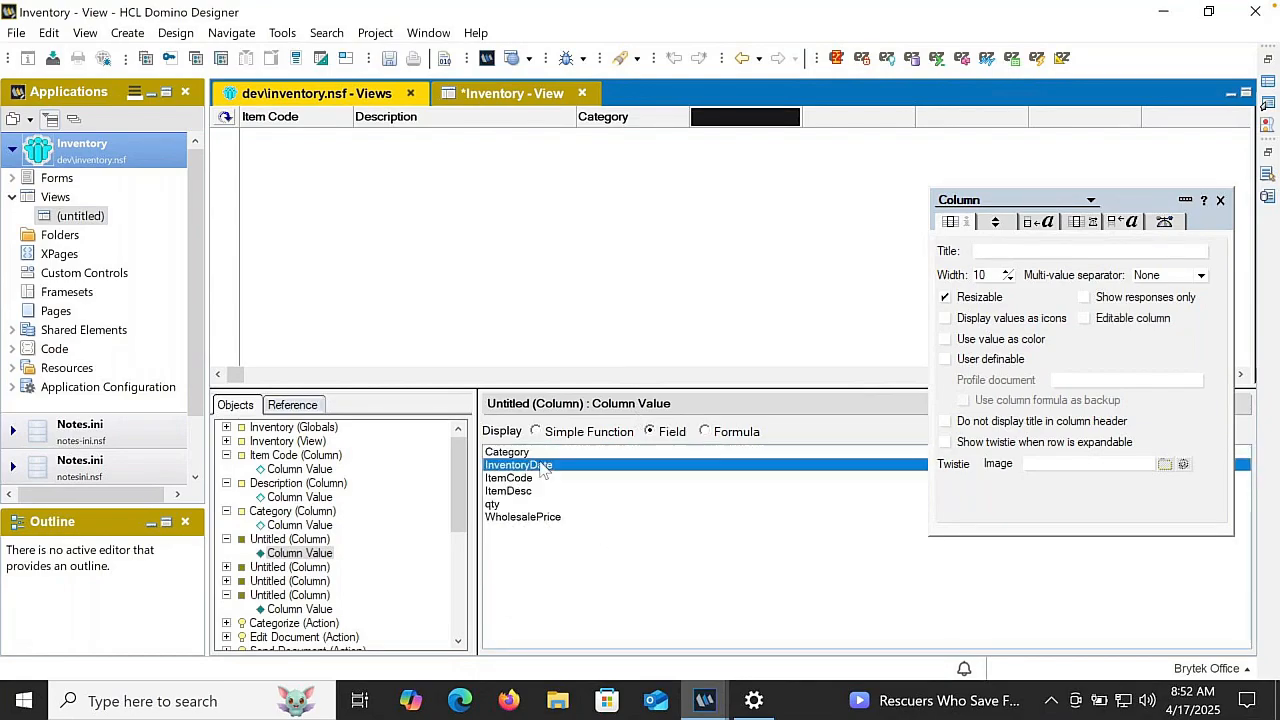
click(1021, 249)
text(Inventory D)
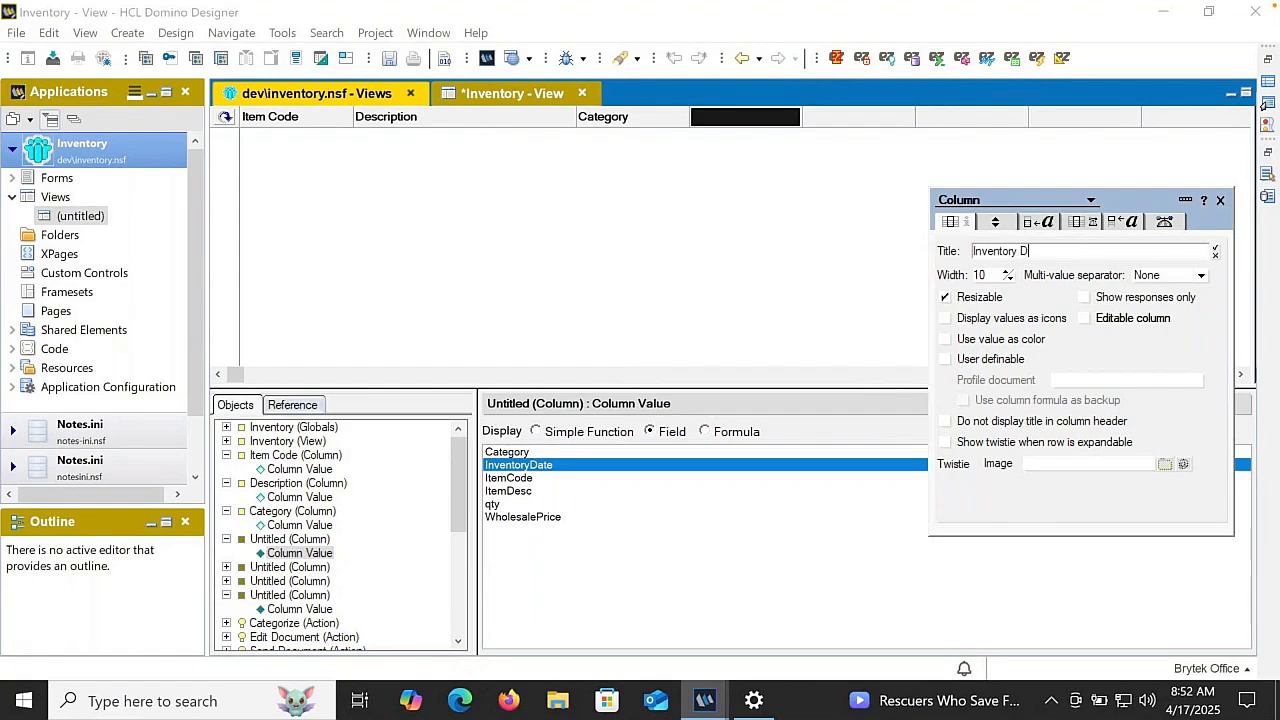
text(ate)
key(Return)
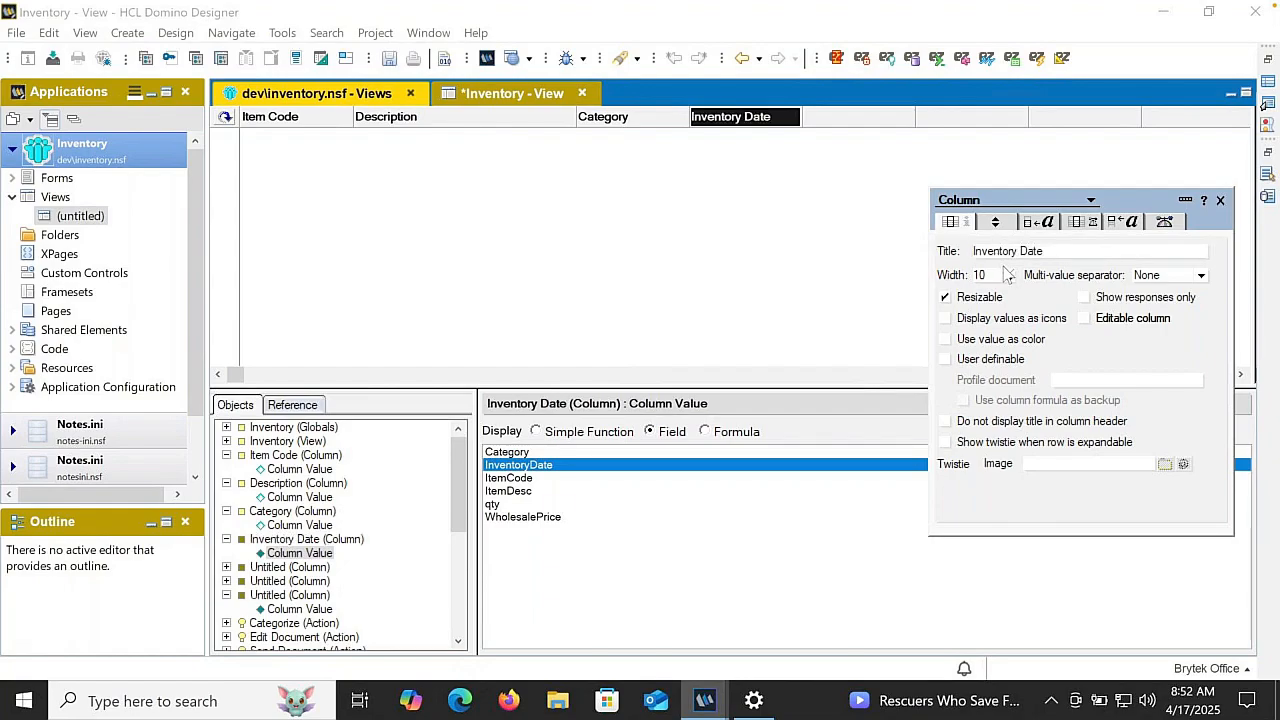
- Make the fifth column display the qty field and title it Qty
click(866, 117)
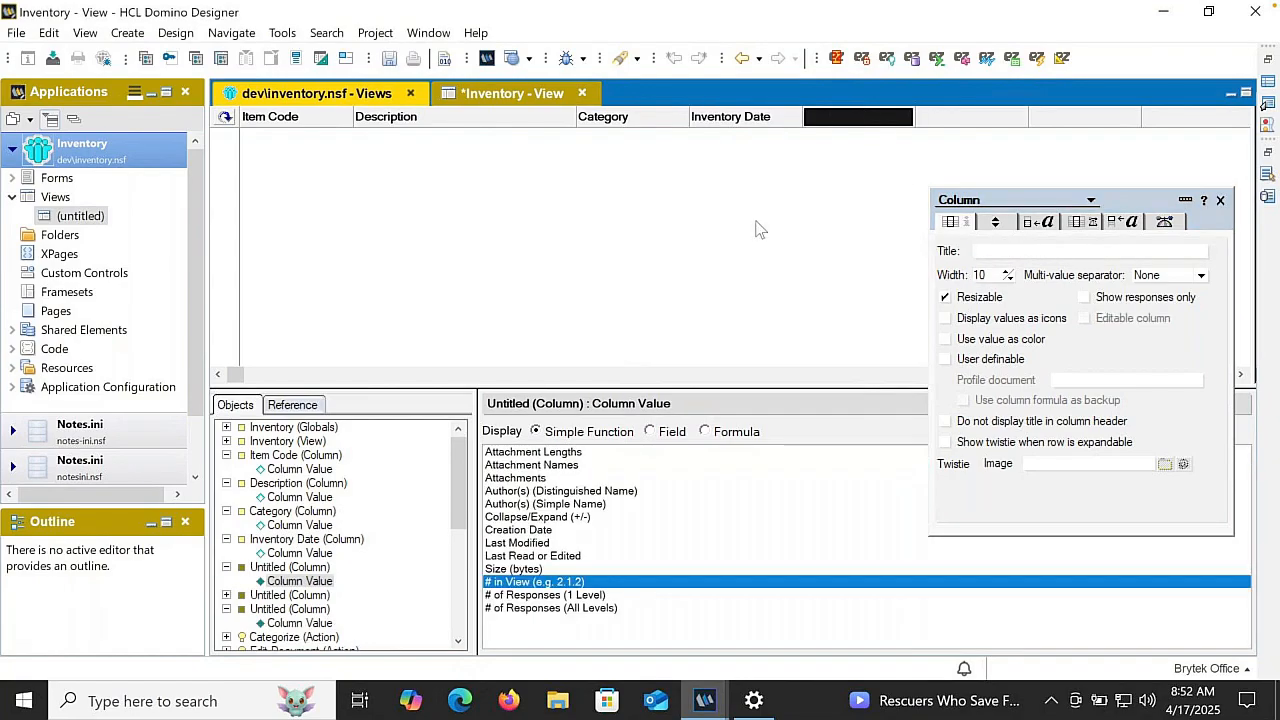
click(647, 433)
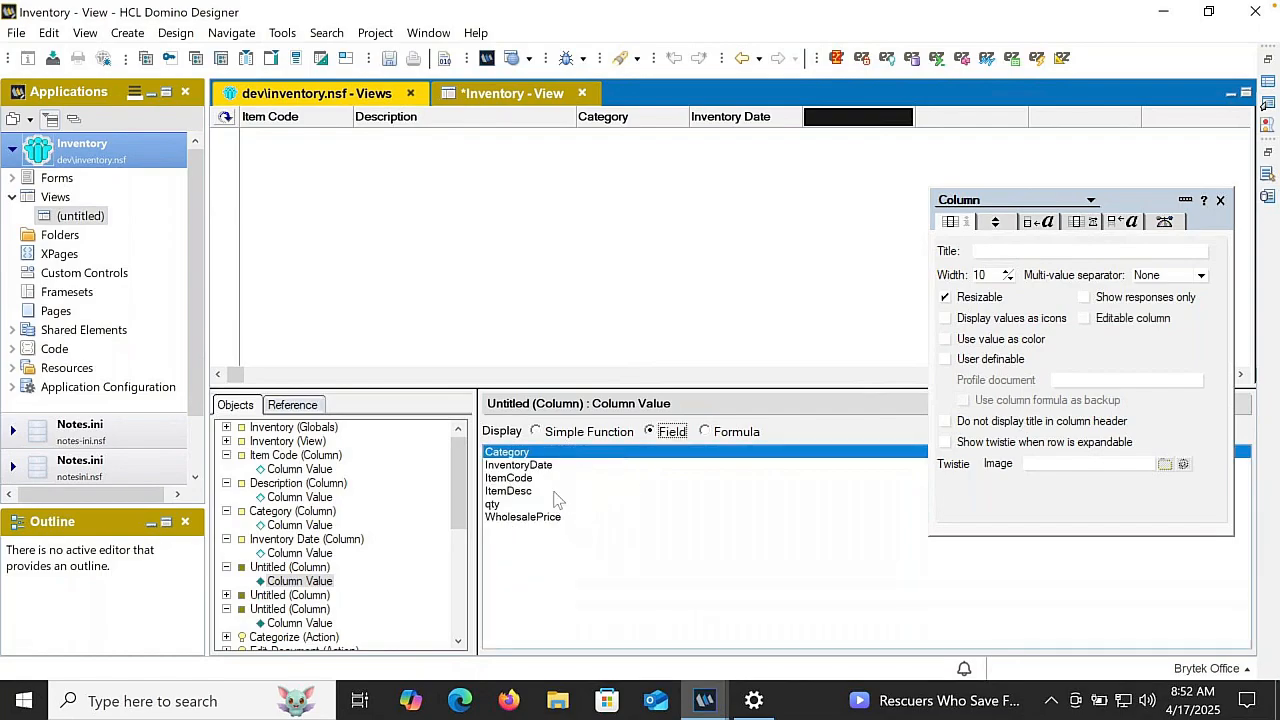
click(505, 505)
click(986, 250)
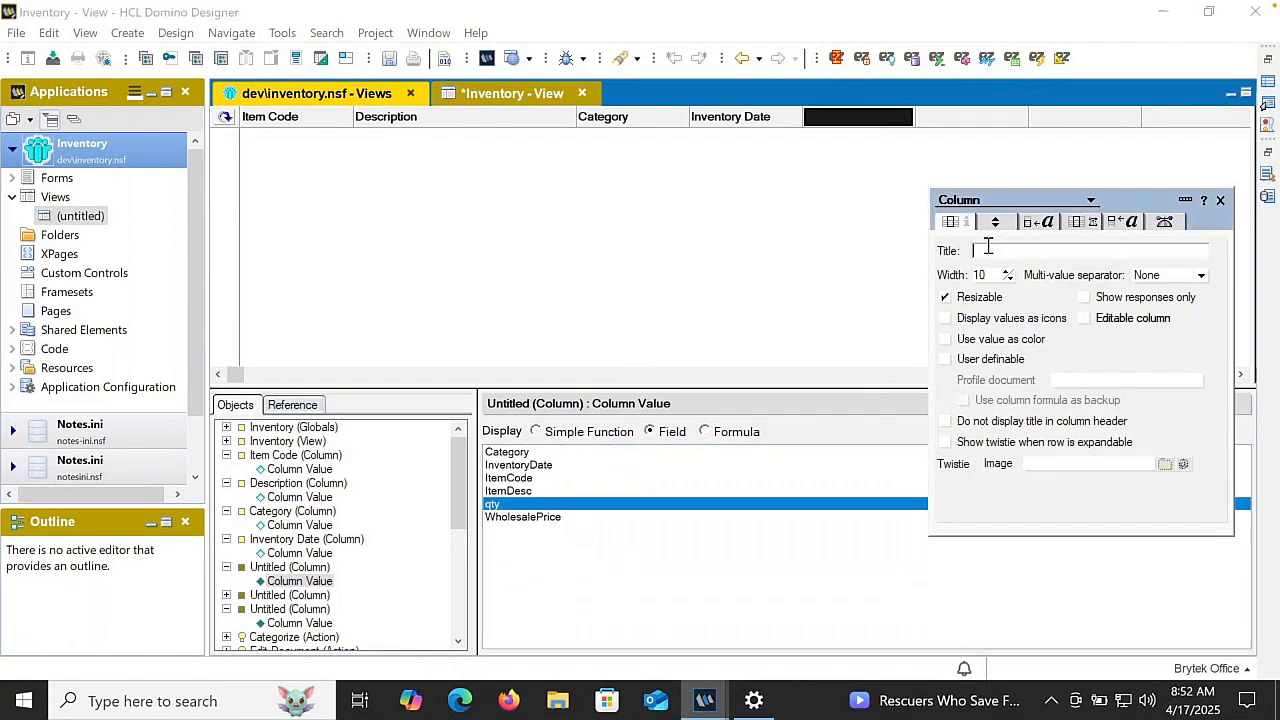
text(Qty)
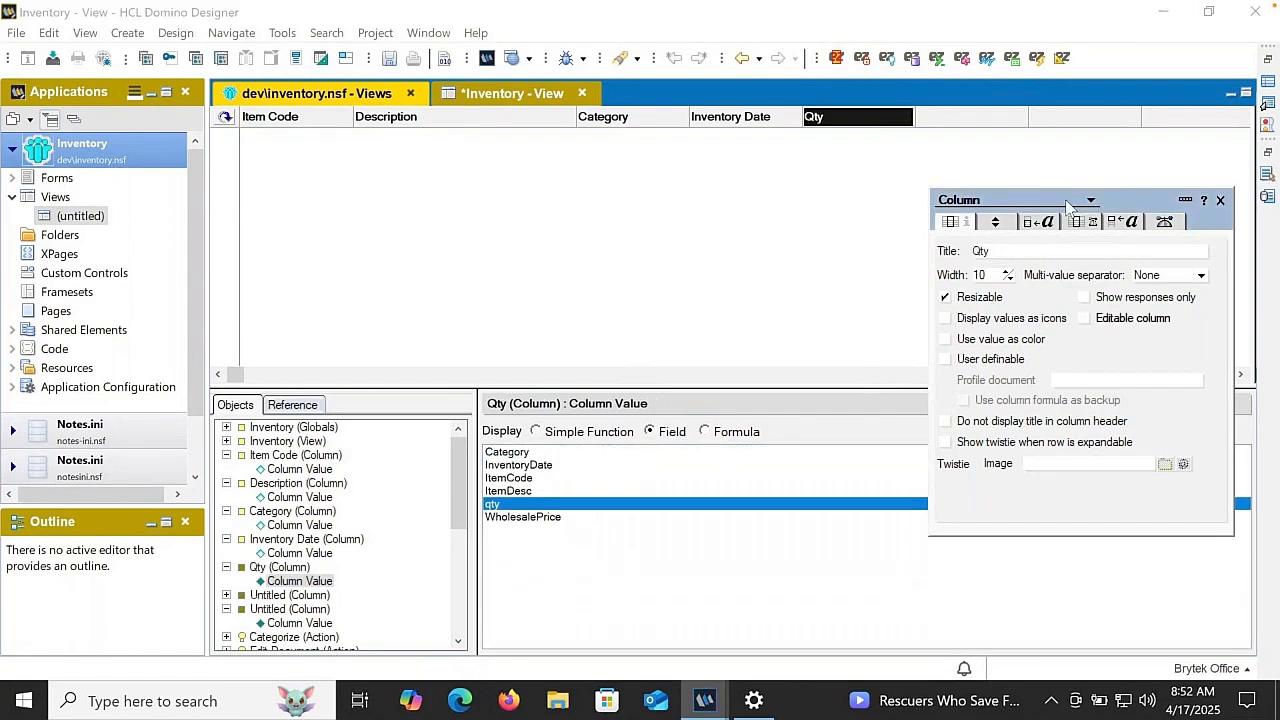
- Format the Qty column as a decimal number punctuated at thousands, with fixed instead of varying decimal places
click(1076, 222)
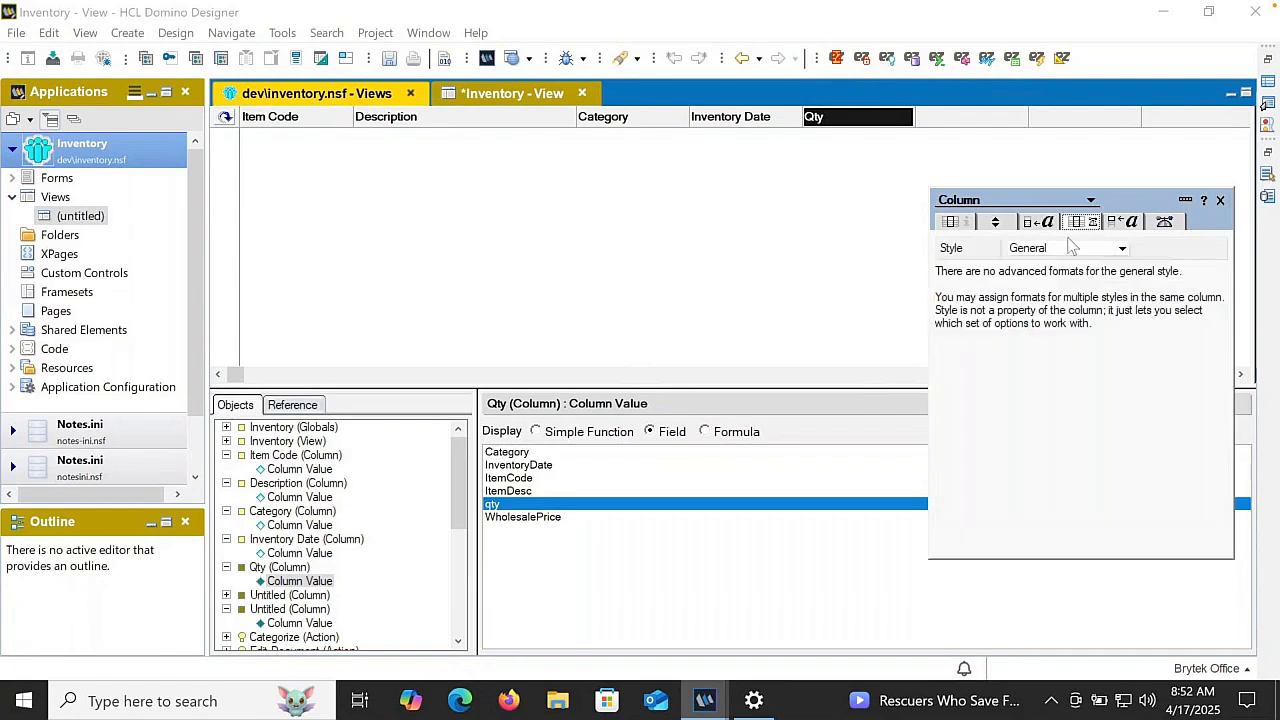
click(1068, 248)
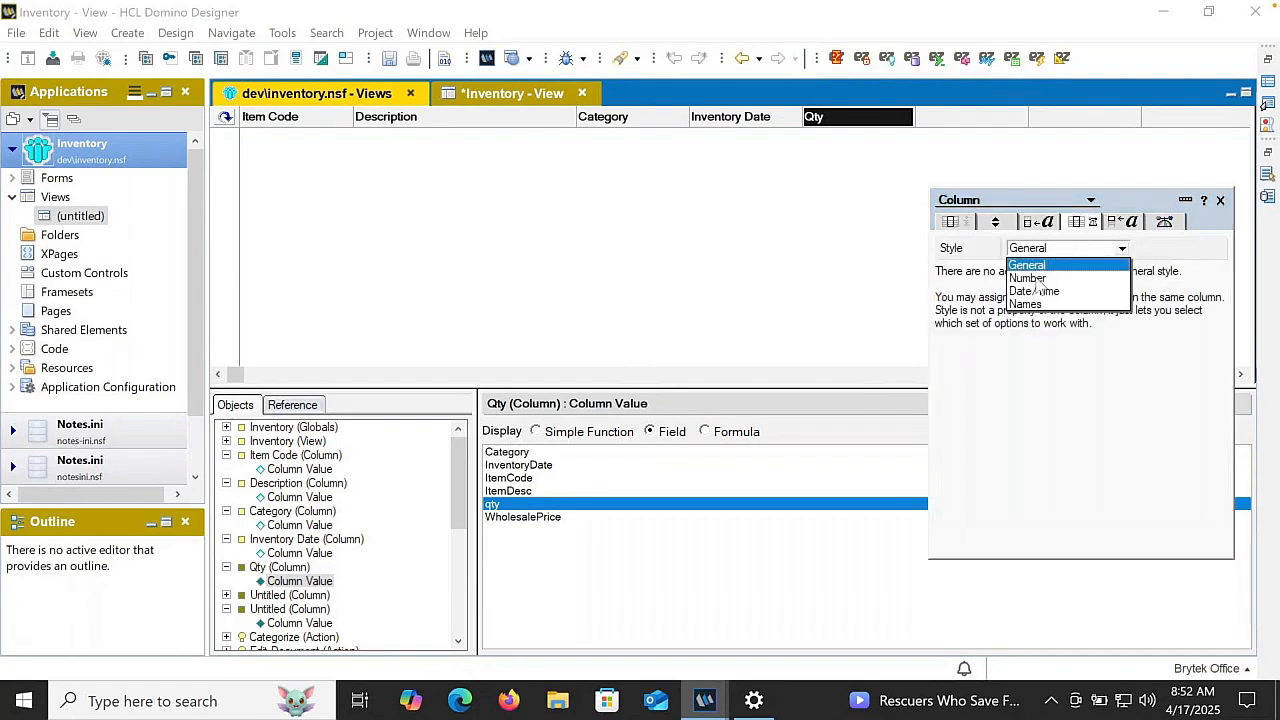
click(1044, 278)
click(1049, 420)
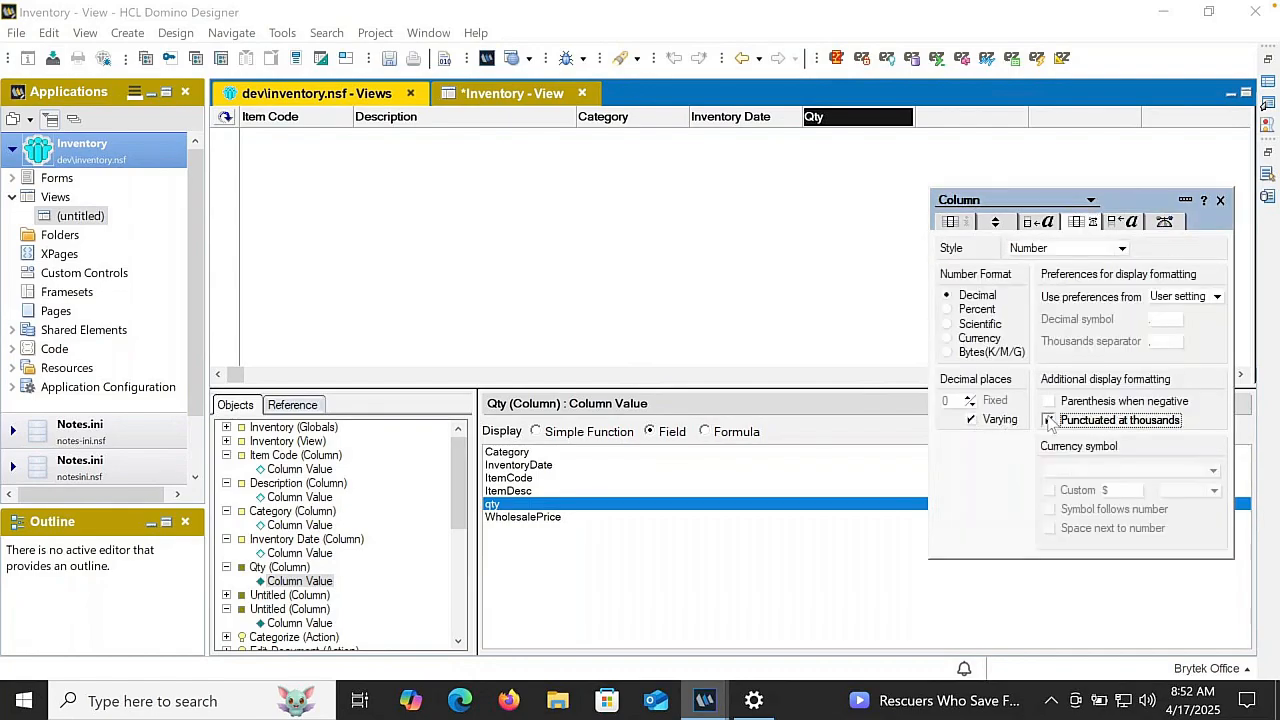
click(988, 419)
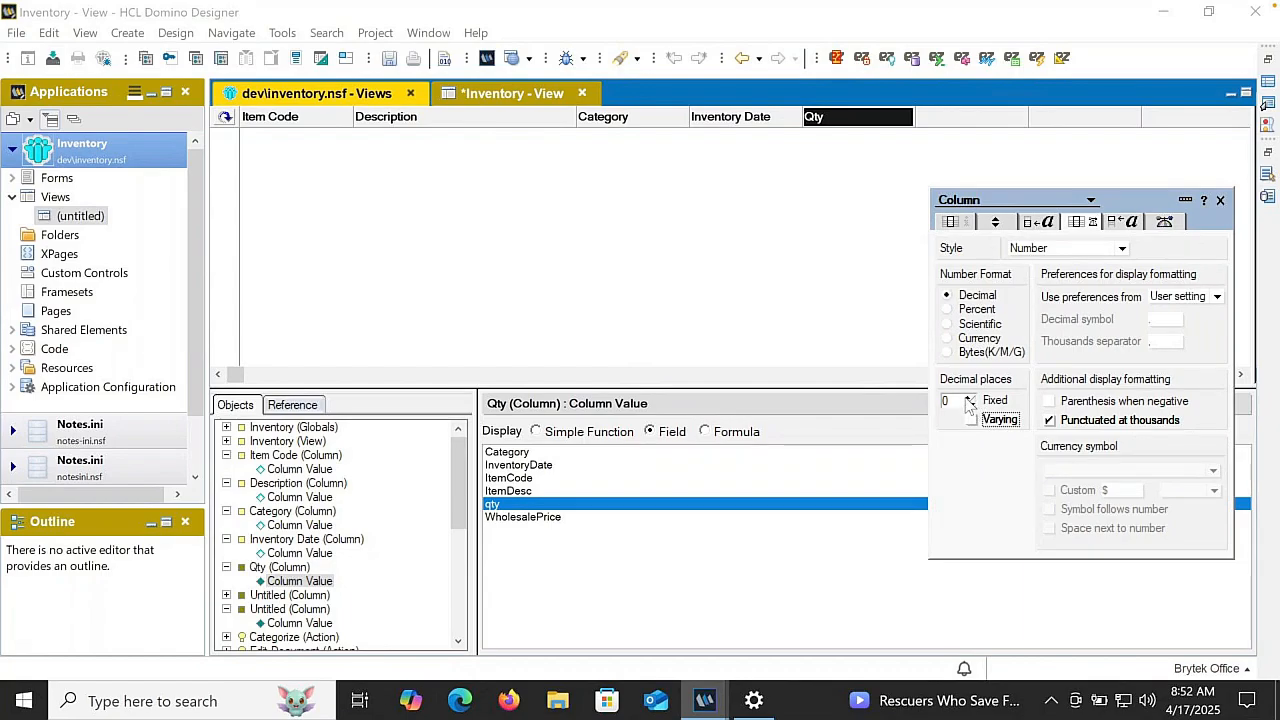
- Title the sixth column Wholesale
click(960, 117)
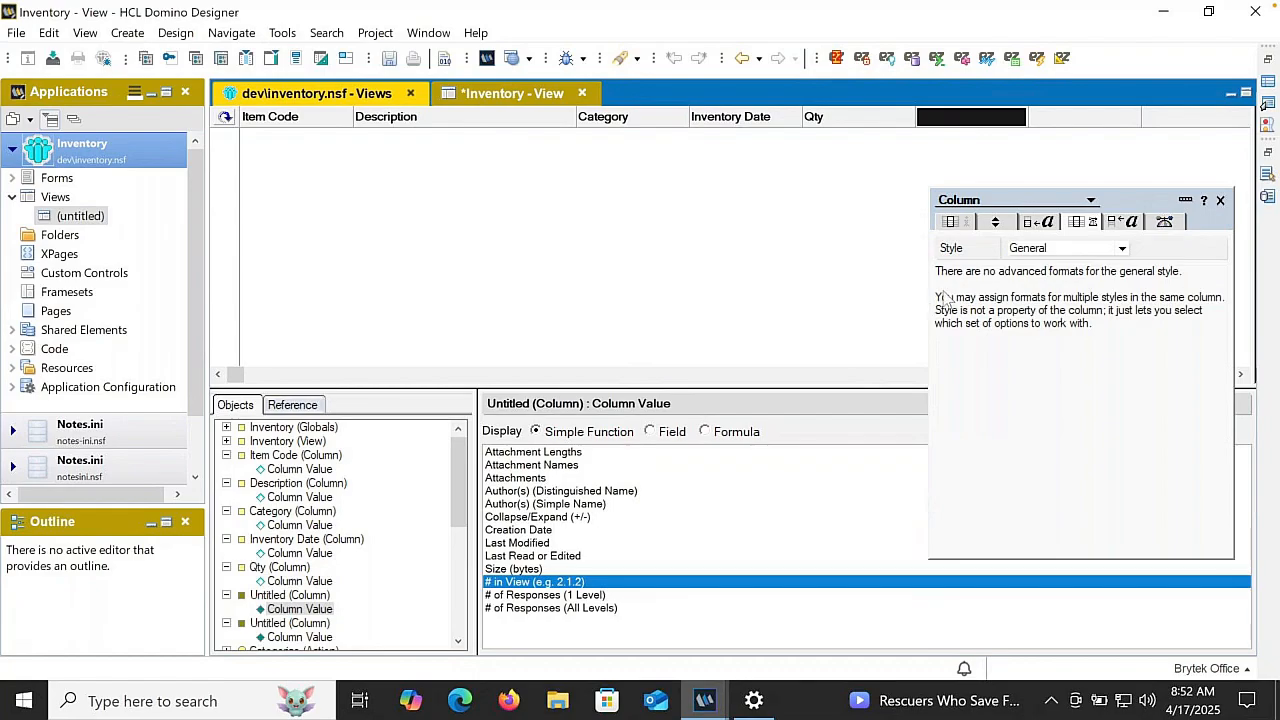
click(968, 223)
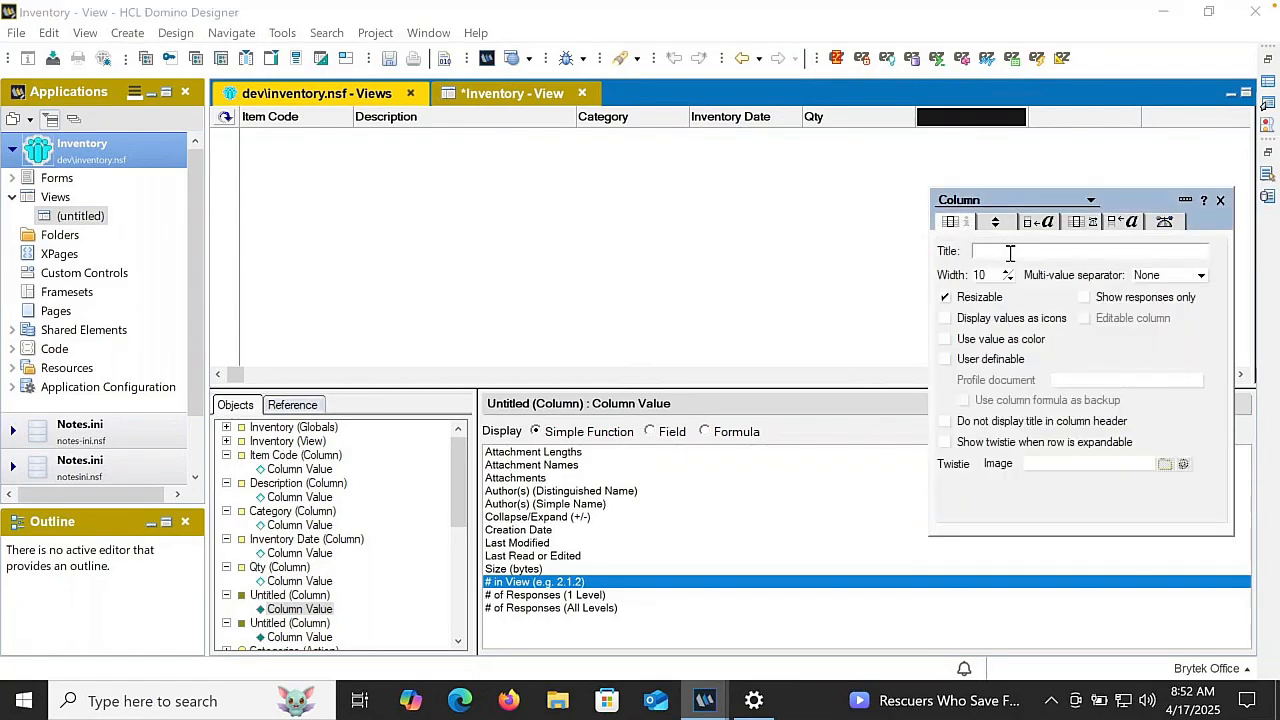
click(1010, 253)
text(Wholesale)
key(Return)
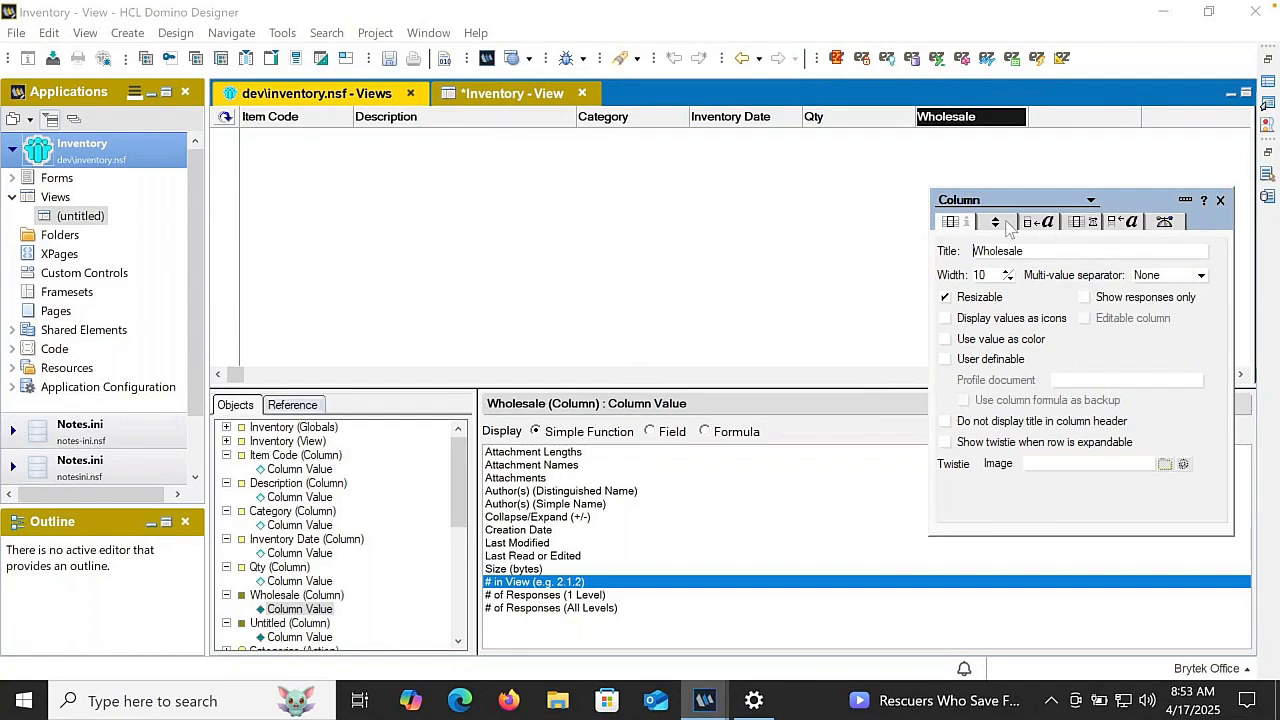
- Format the Wholesale column as currency with 2 decimal places, punctuated at thousands, and display the WholesalePrice field in it
click(1038, 222)
click(1072, 224)
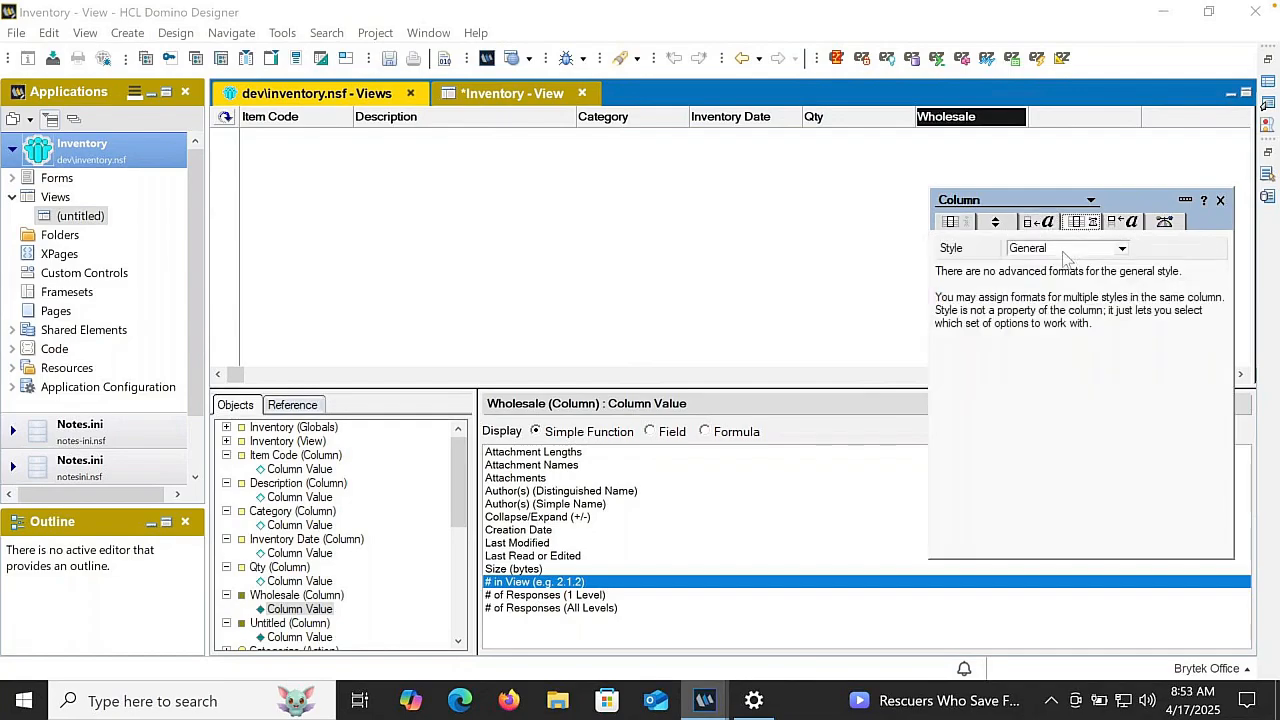
click(1063, 250)
click(1030, 278)
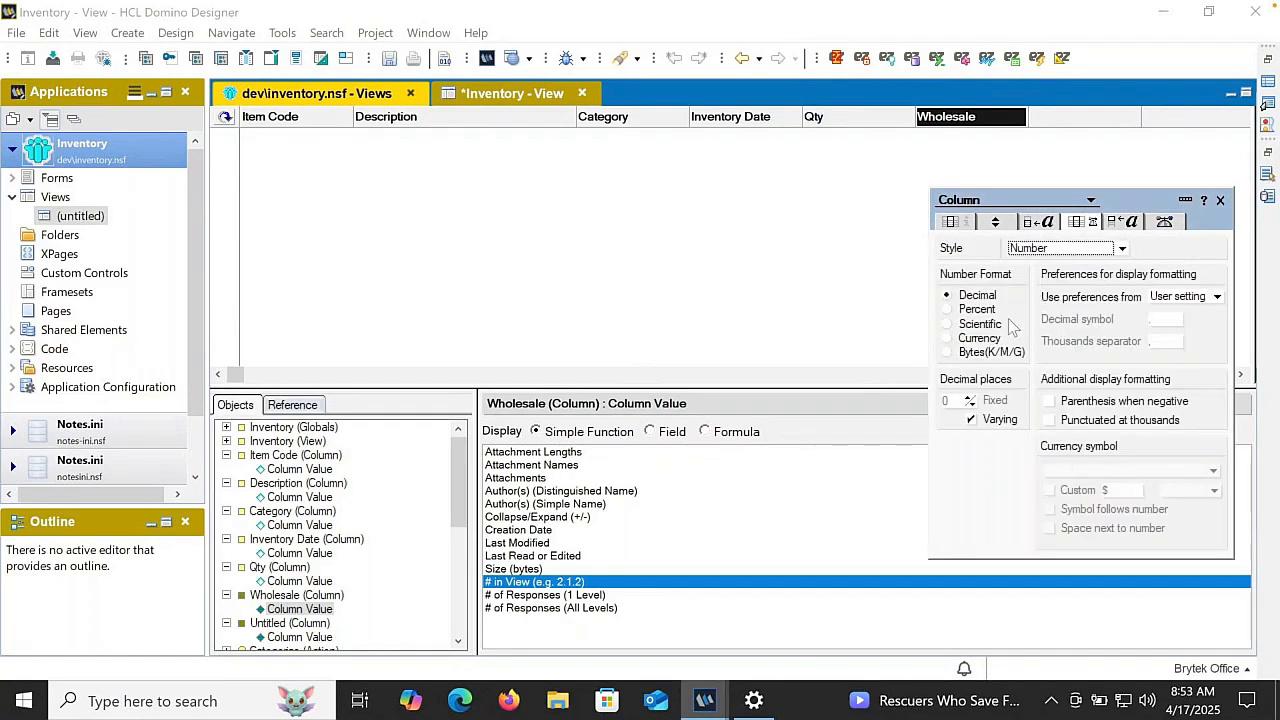
click(978, 339)
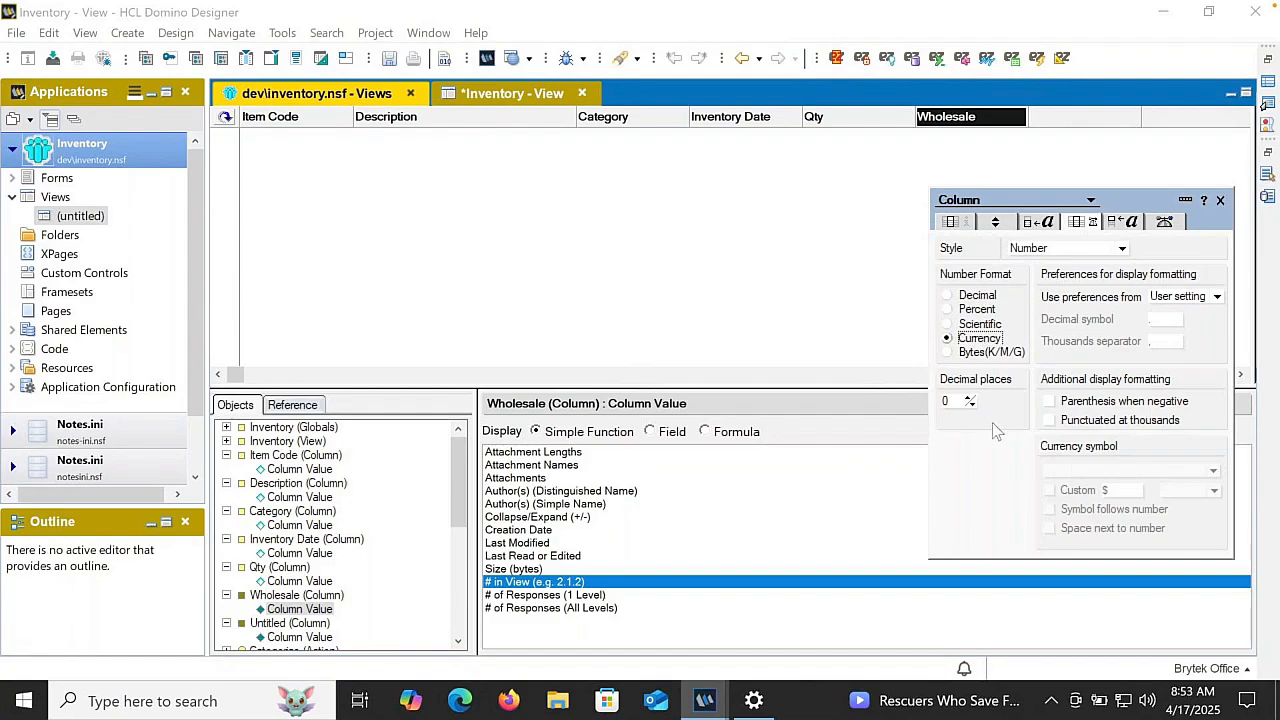
click(1078, 420)
click(968, 399)
click(968, 399)
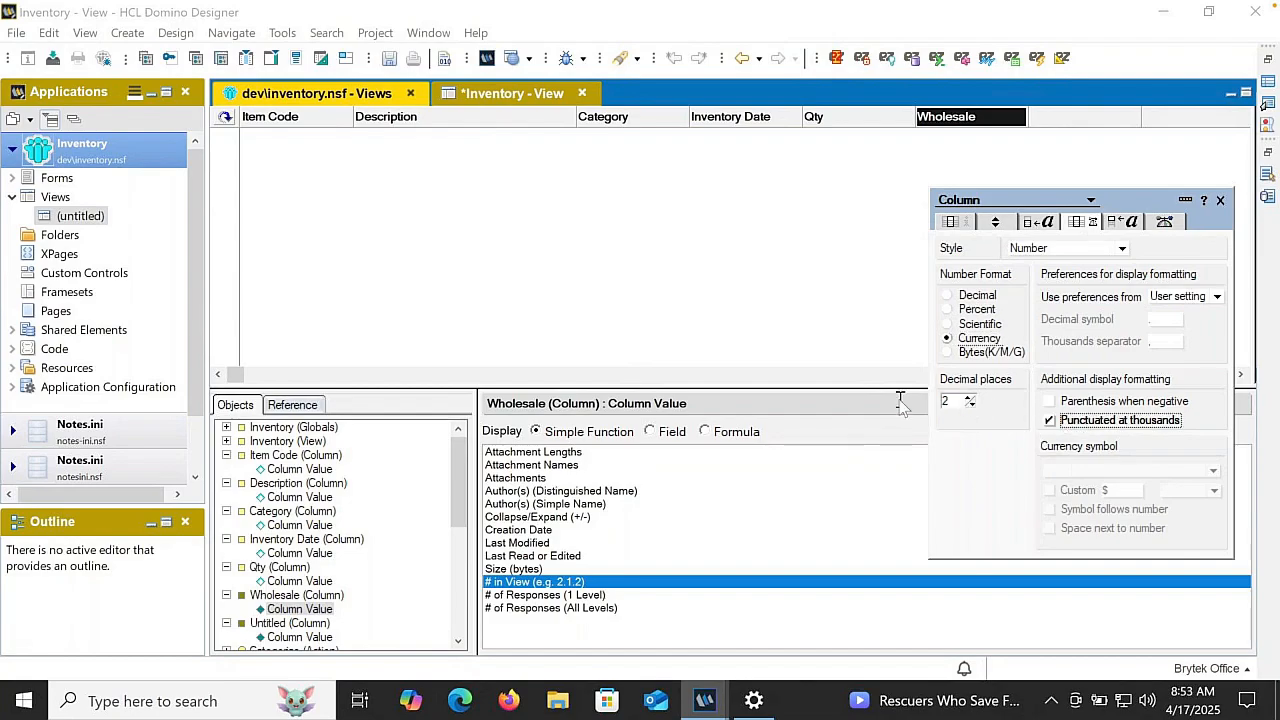
click(650, 432)
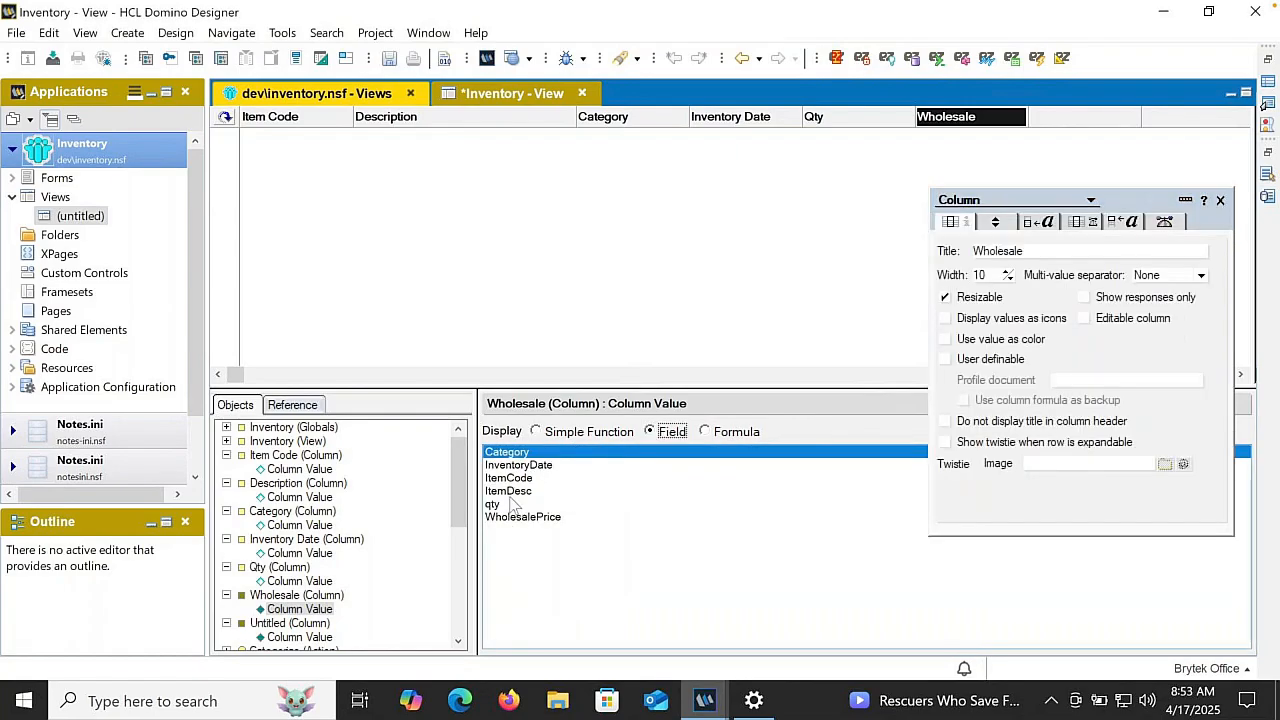
click(507, 517)
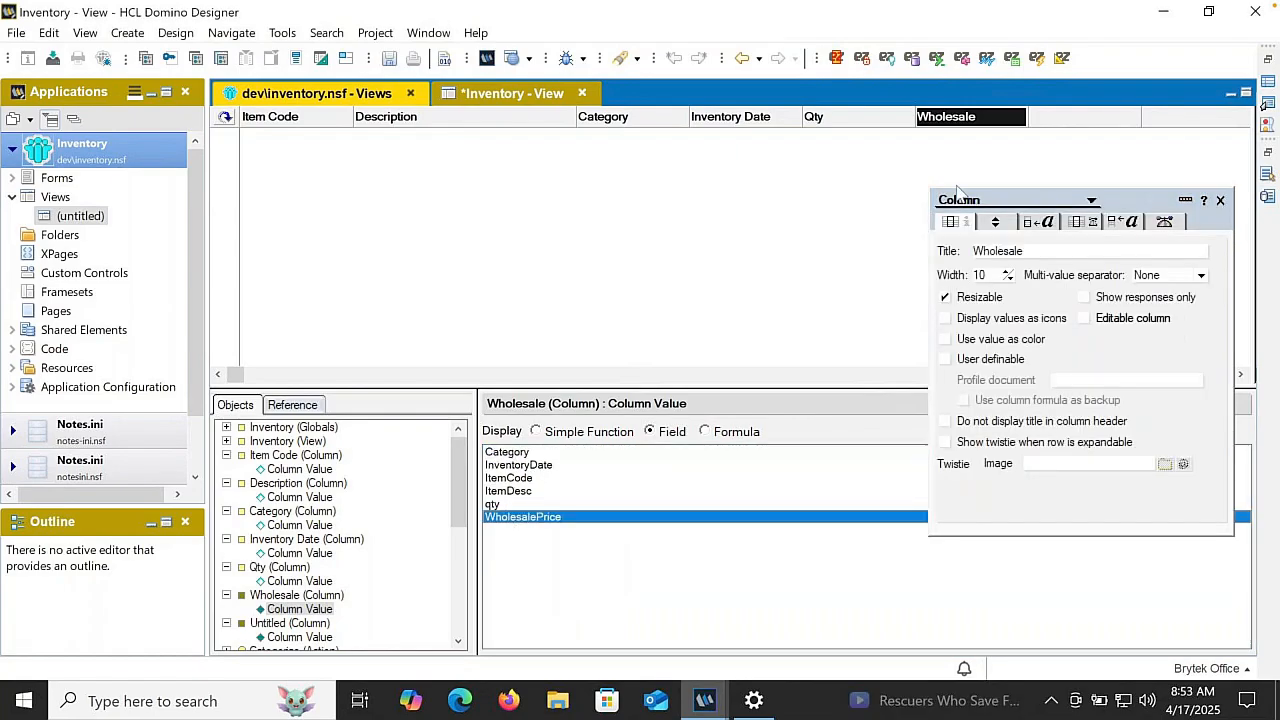
- Delete the empty column after Wholesale and save the Inventory view
click(1078, 117)
key(Delete)
key(Return)
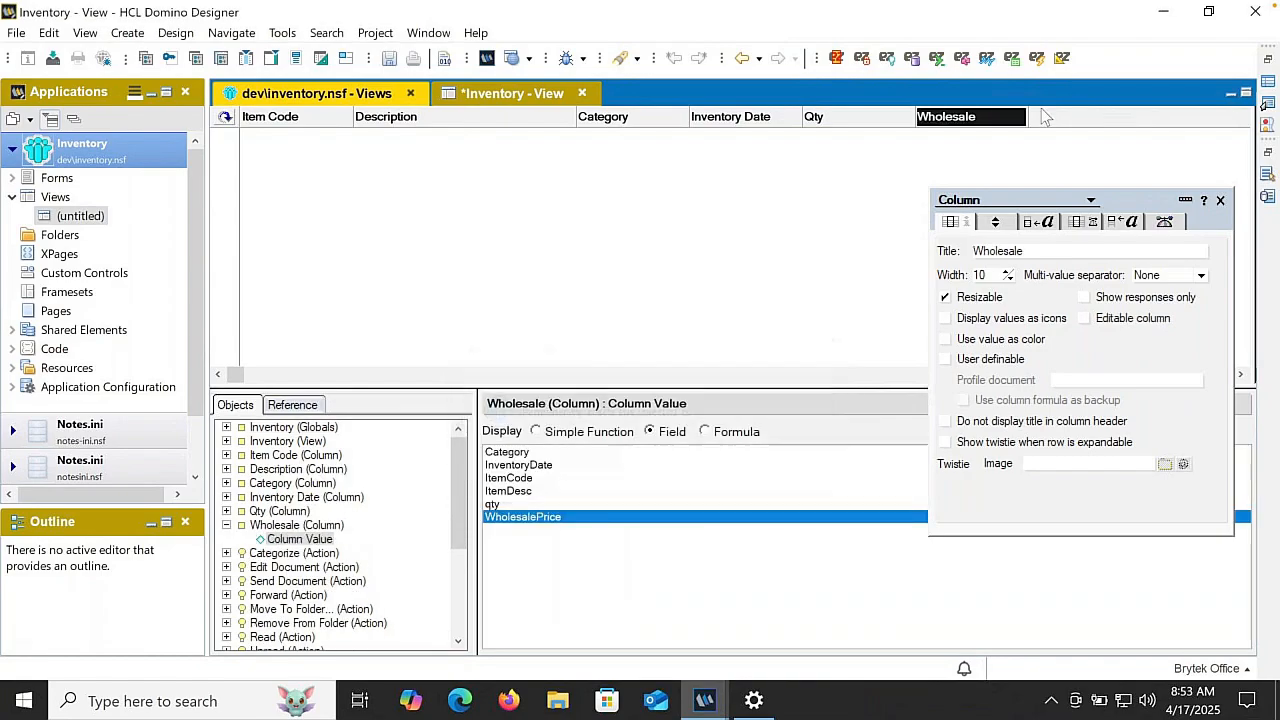
click(614, 221)
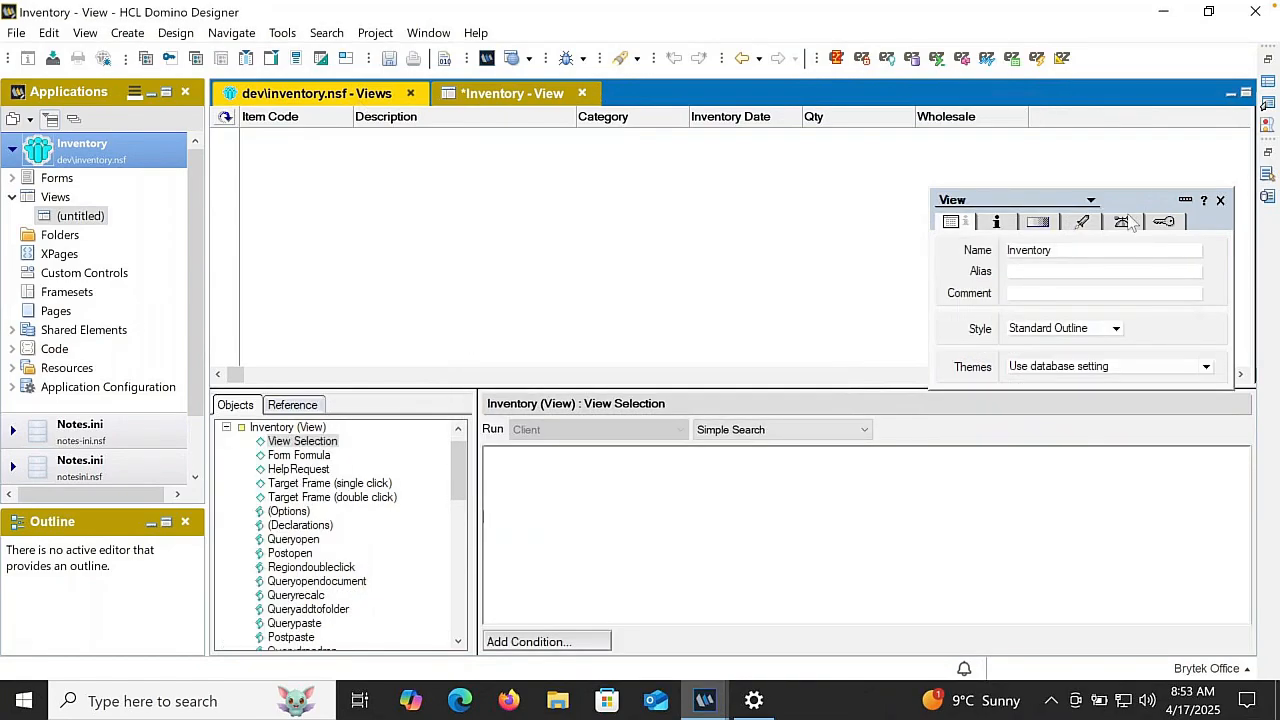
click(389, 58)
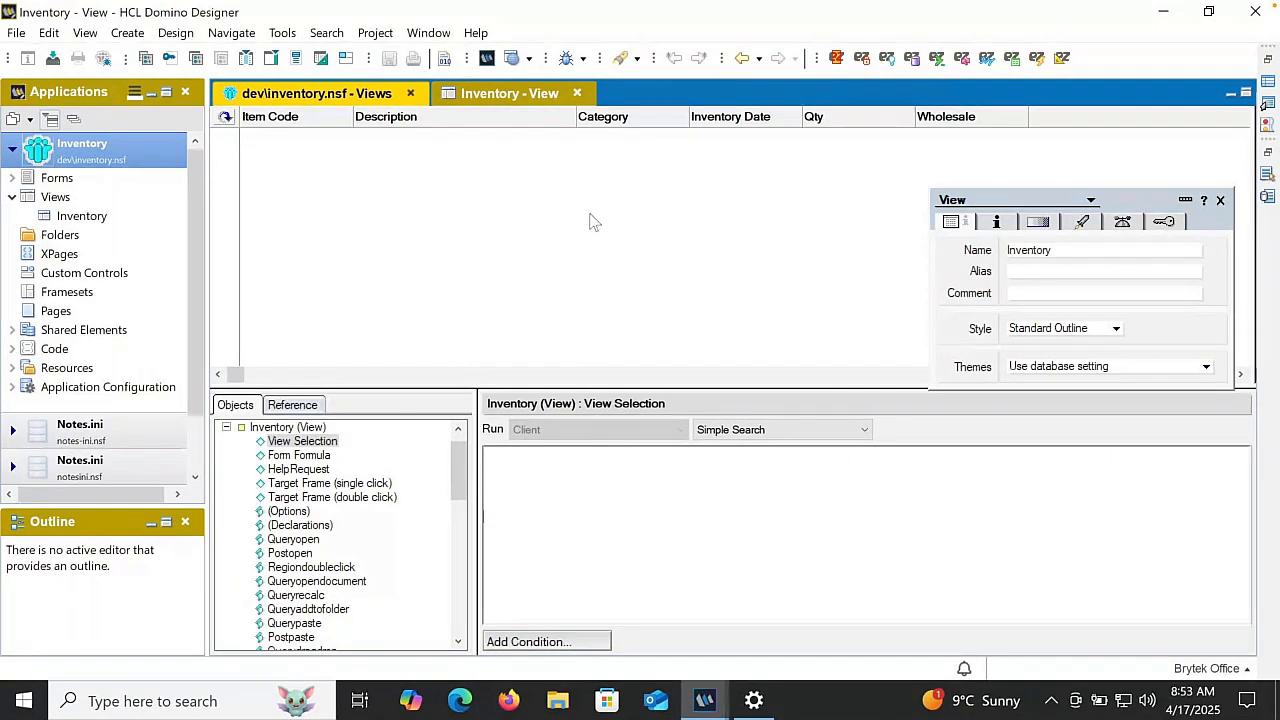
- Switch the Inventory view's selection to a formula and set it to SELECT Form = "Item"
click(722, 430)
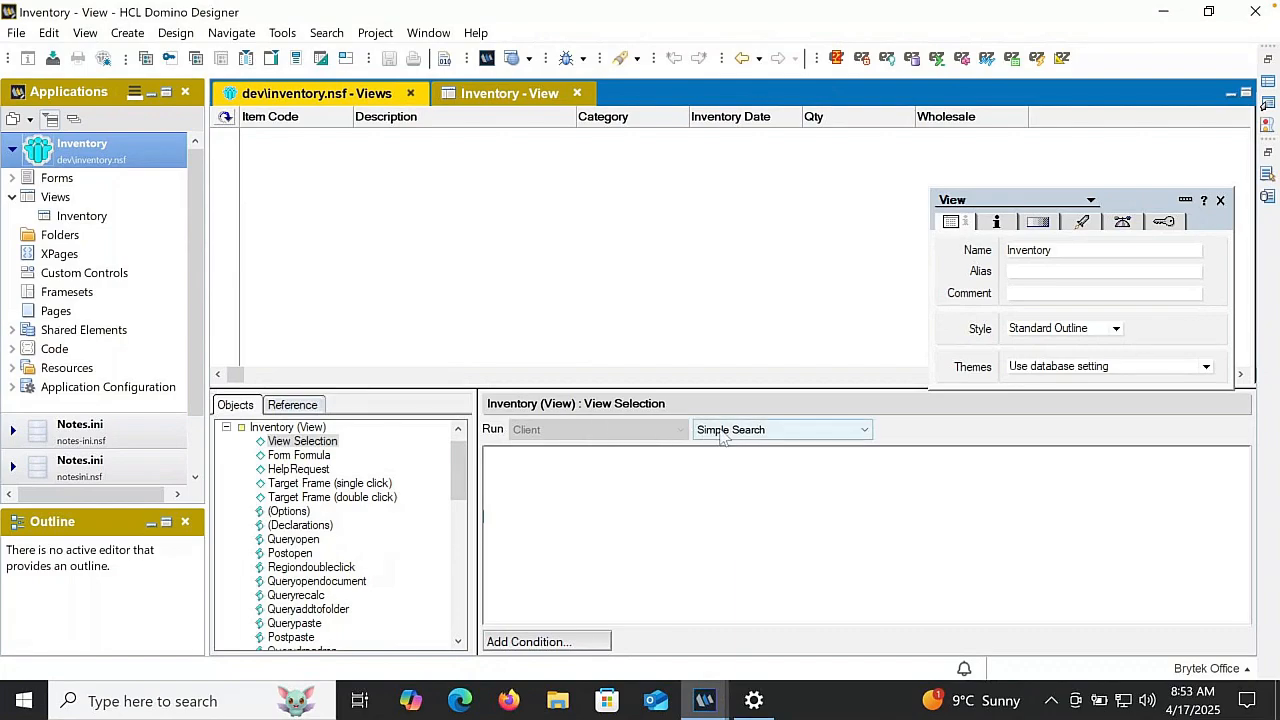
click(720, 449)
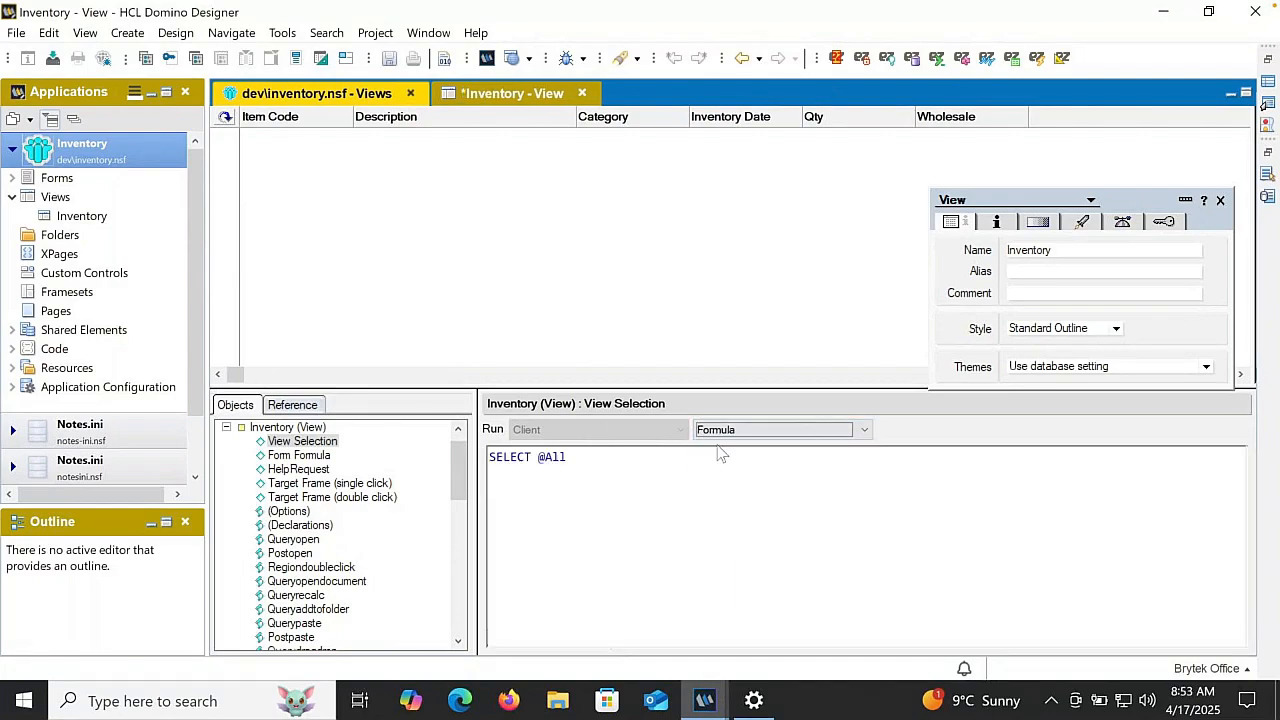
drag(538, 457, 608, 466)
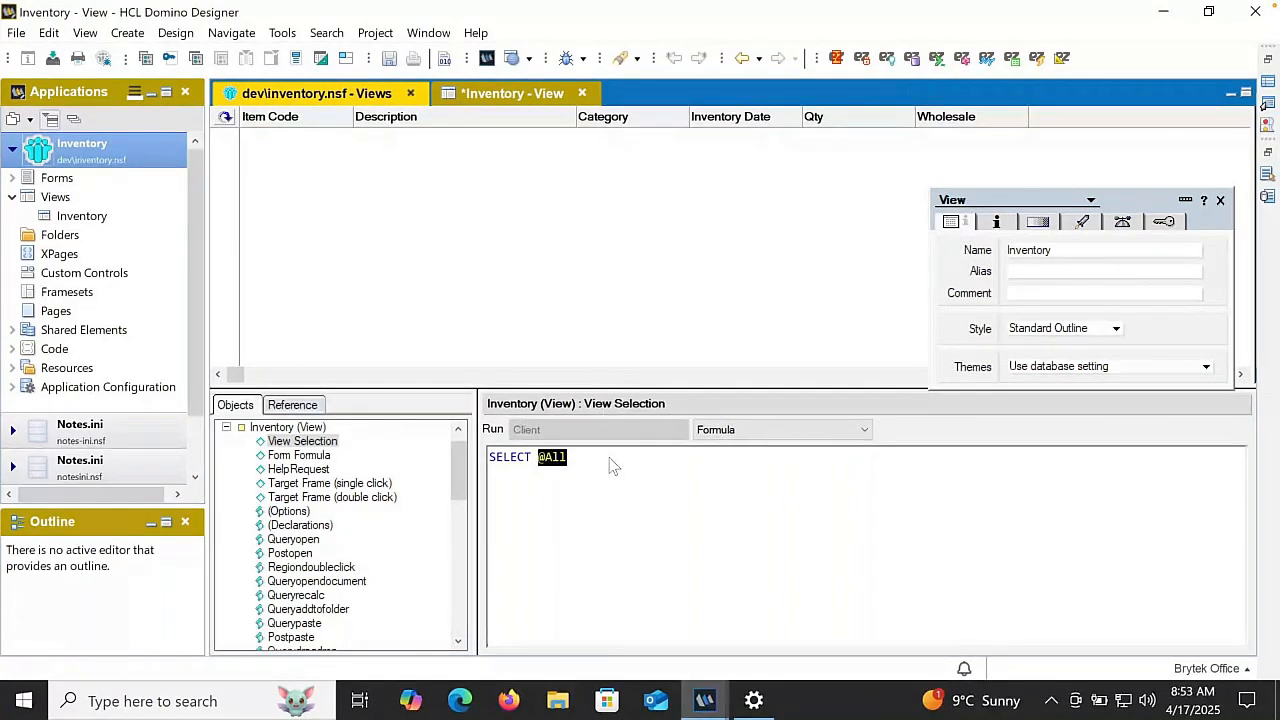
text(For)
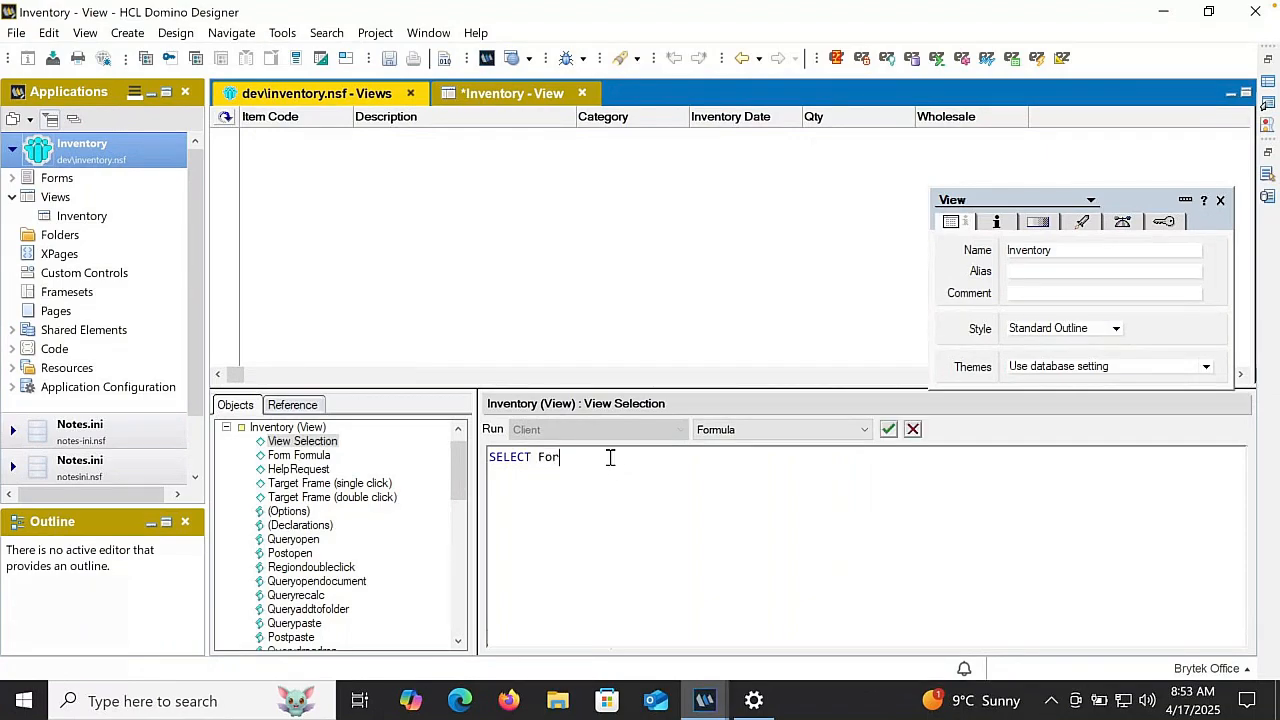
text(m = "I)
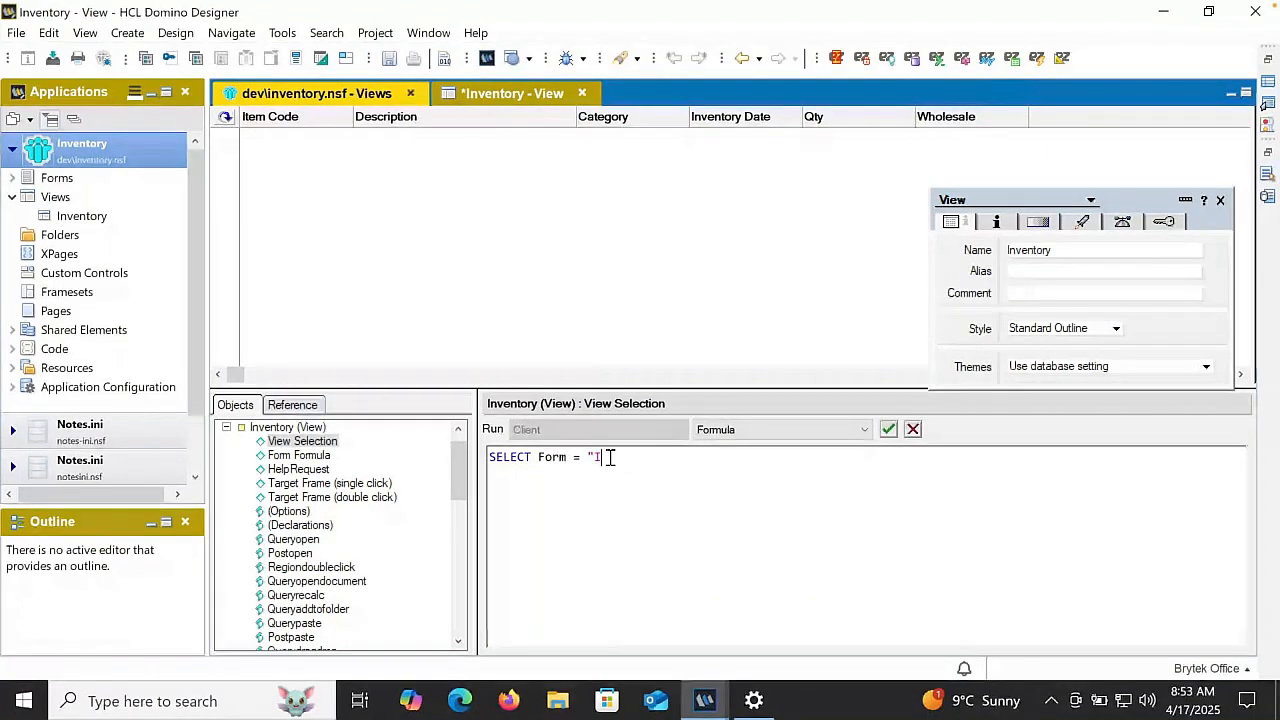
text(tem")
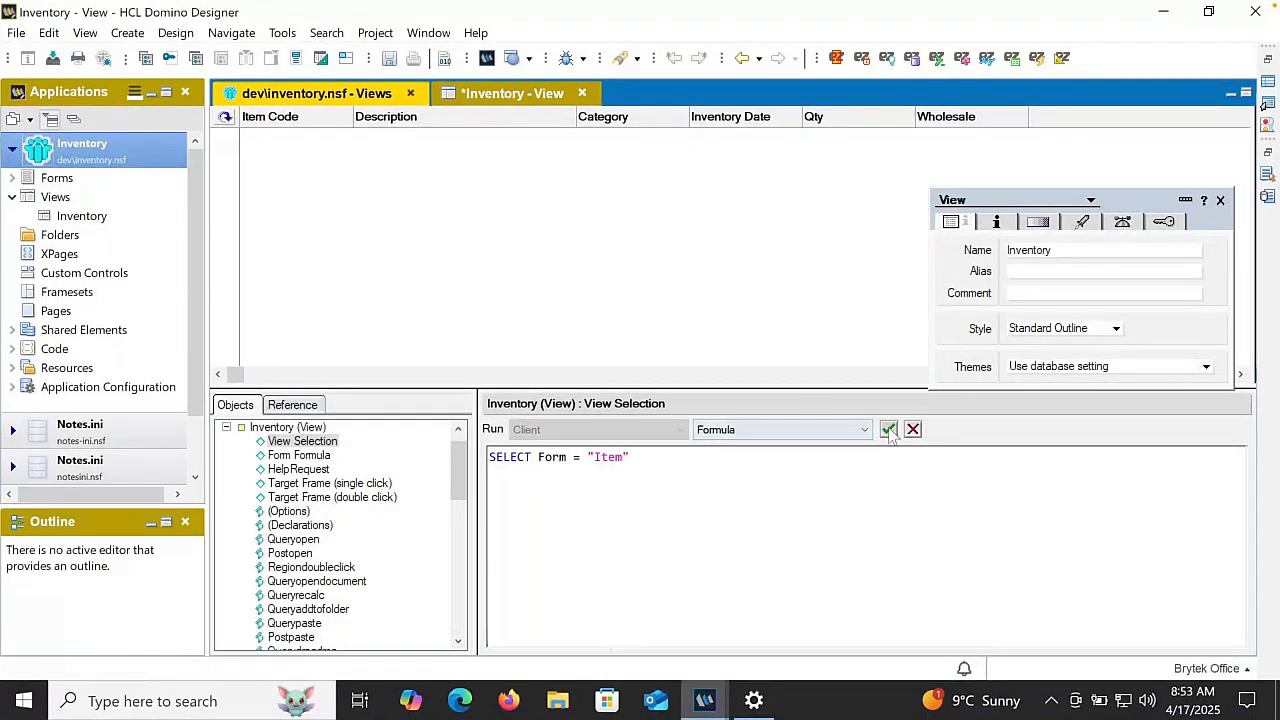
click(889, 431)
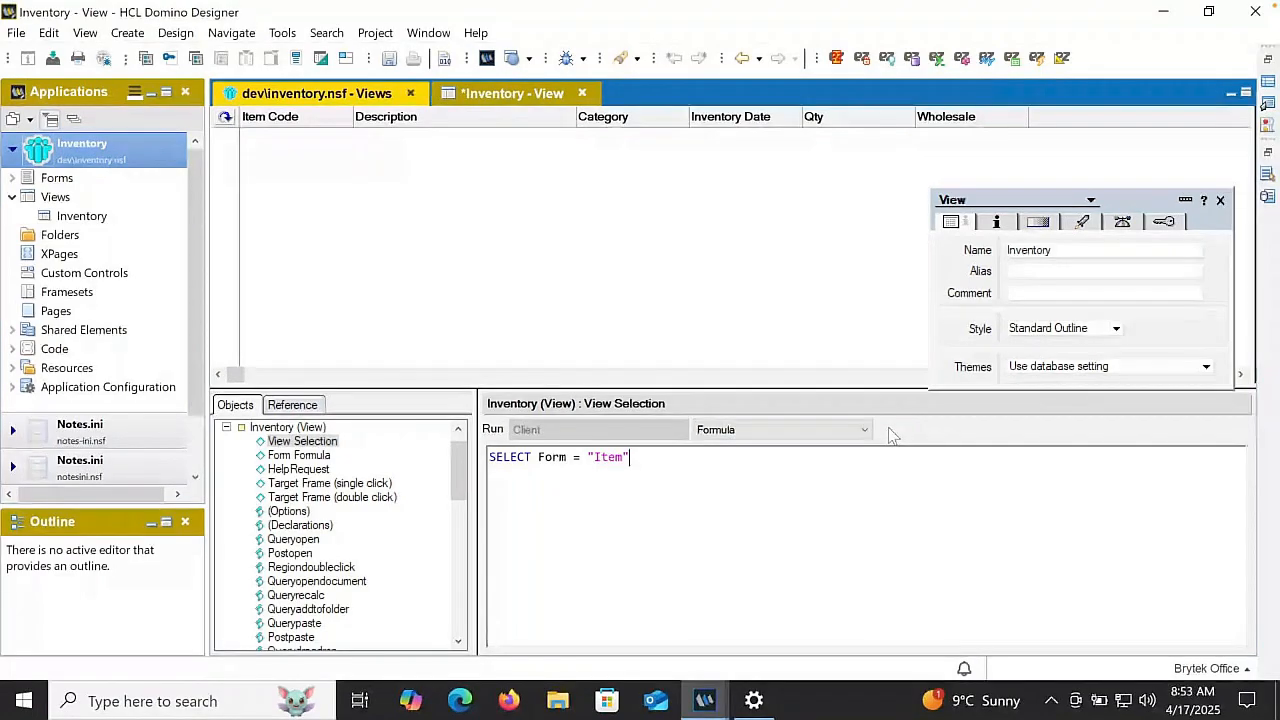
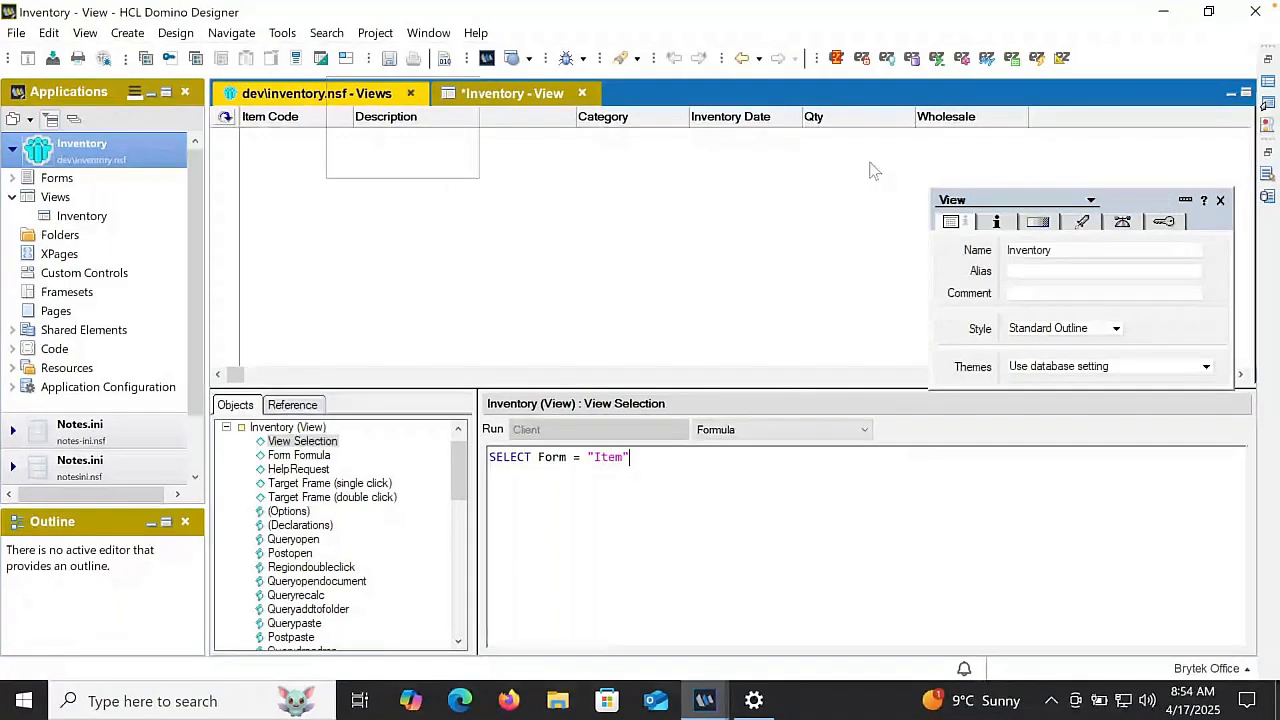
- Reveal the Inventory view's action list and include the Edit Document action in the action bar
drag(870, 163, 858, 164)
drag(1255, 178, 1063, 170)
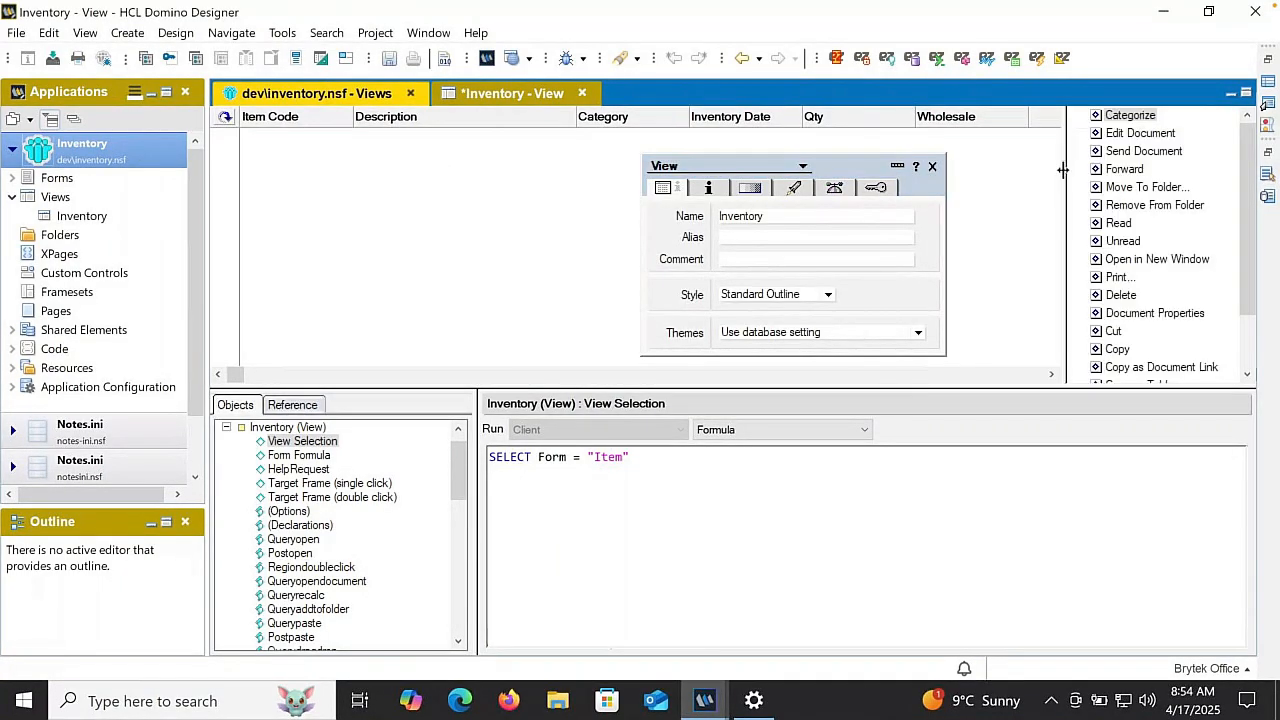
click(1136, 134)
click(733, 351)
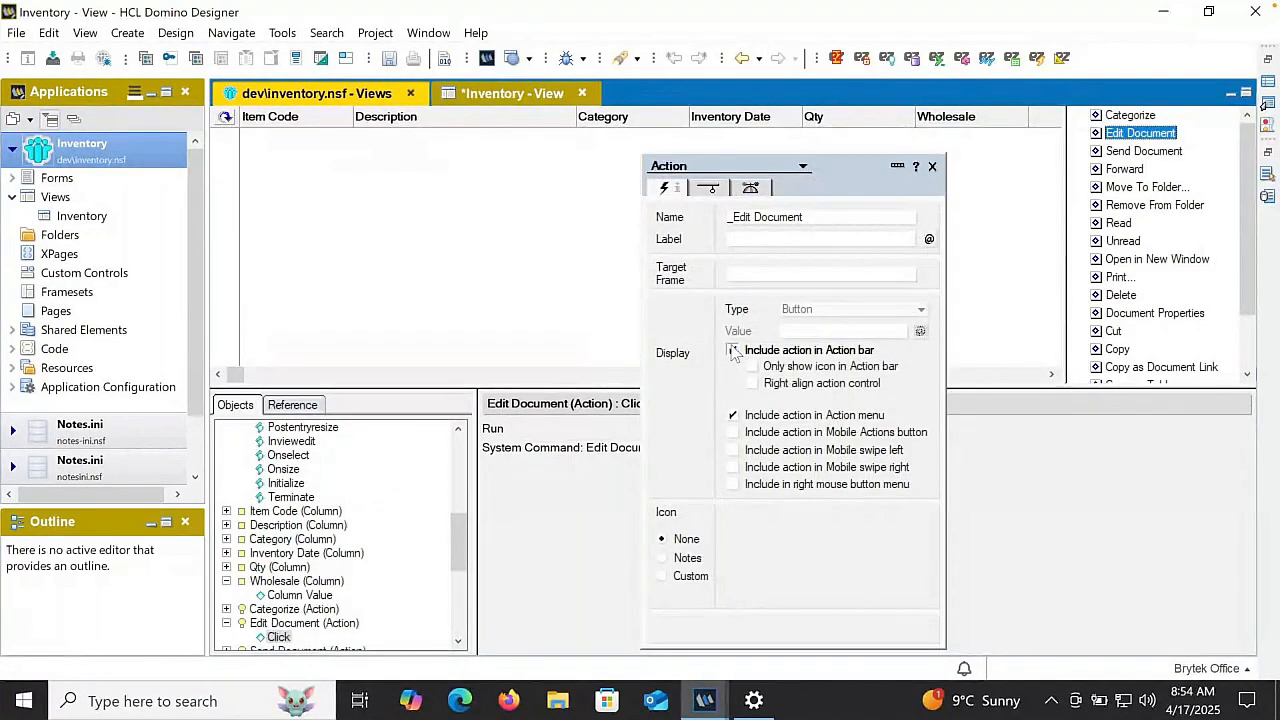
- Create a new action in the Inventory view and name it New Item
click(127, 33)
mouse_move(202, 160)
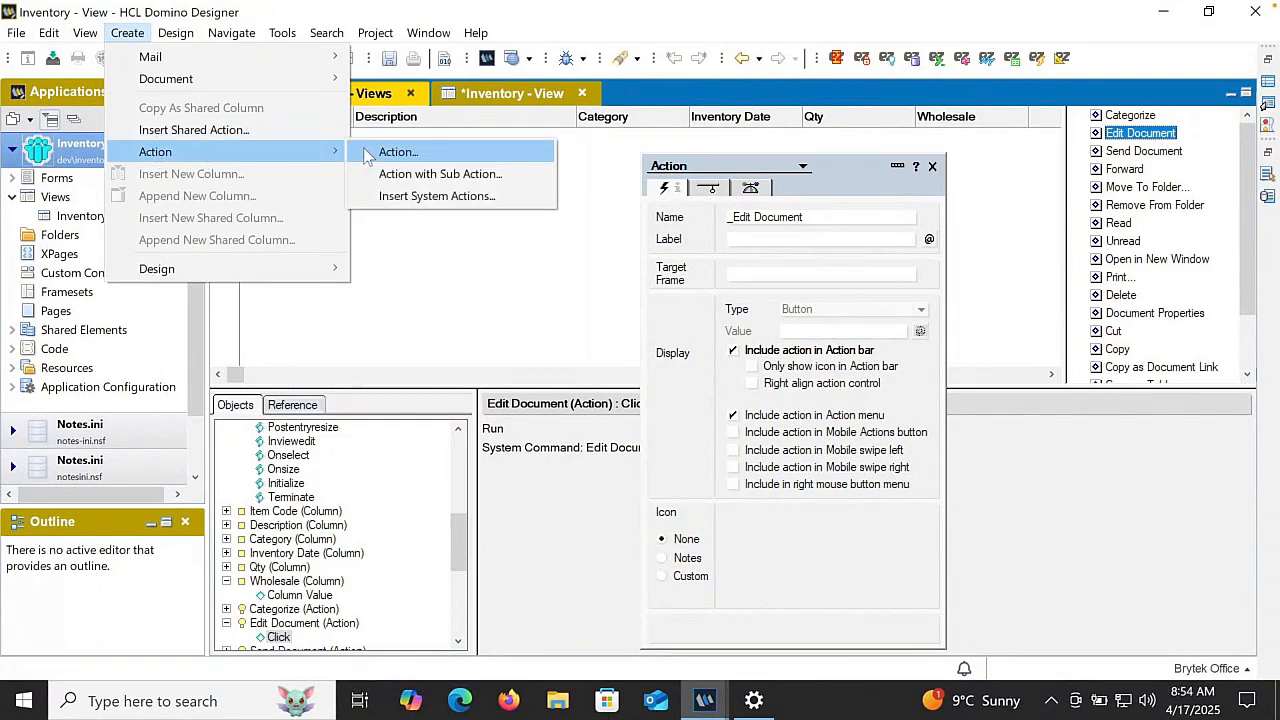
click(396, 152)
text(N)
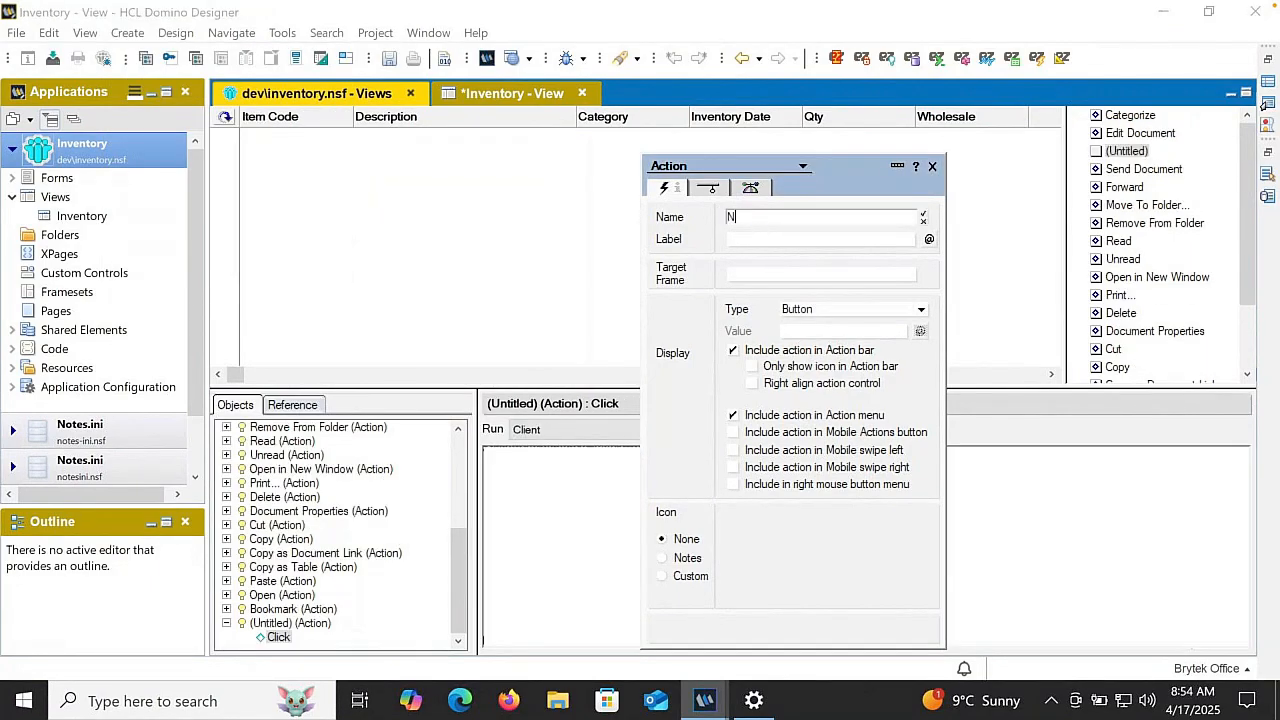
text(ew Item)
key(Return)
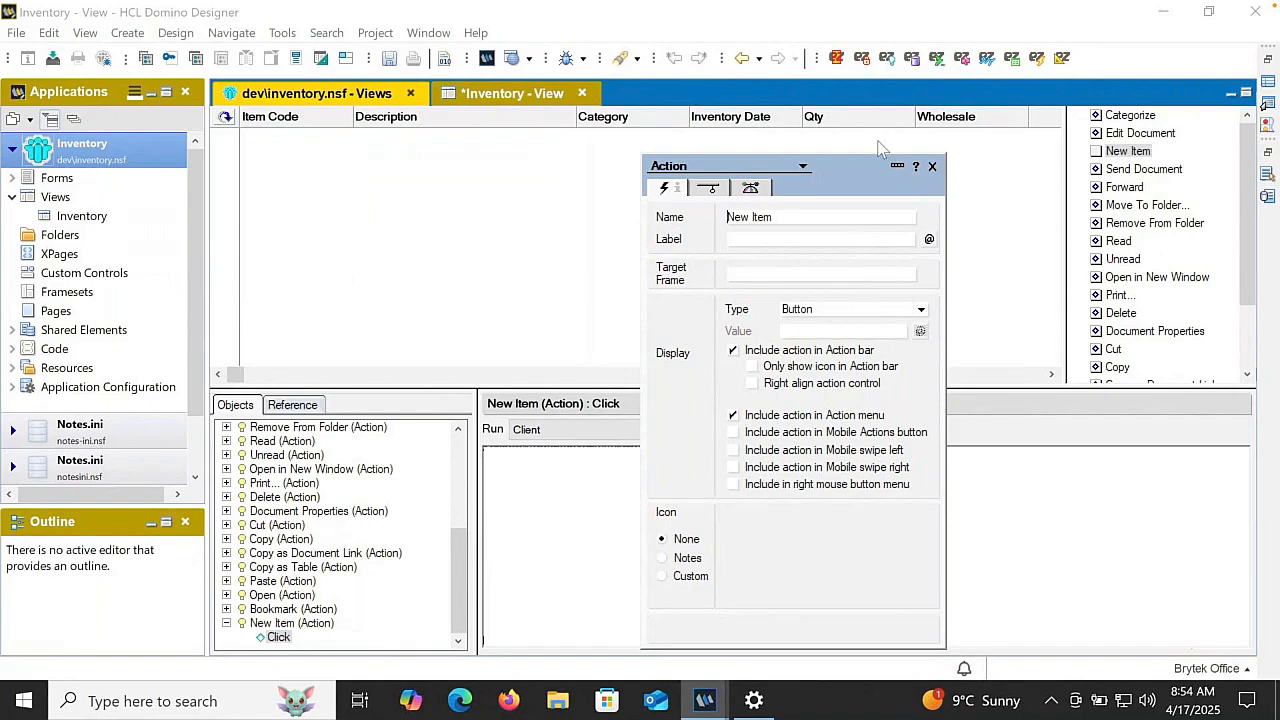
drag(864, 165, 1060, 132)
click(554, 469)
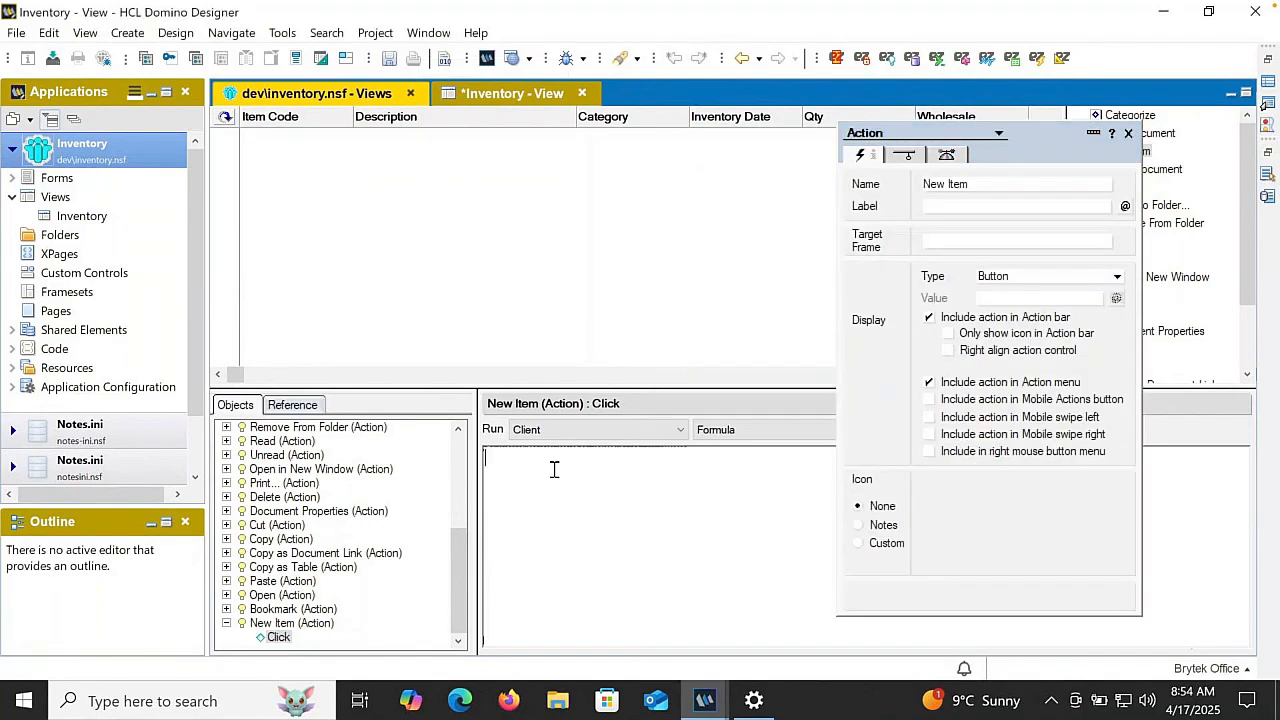
text(@Co)
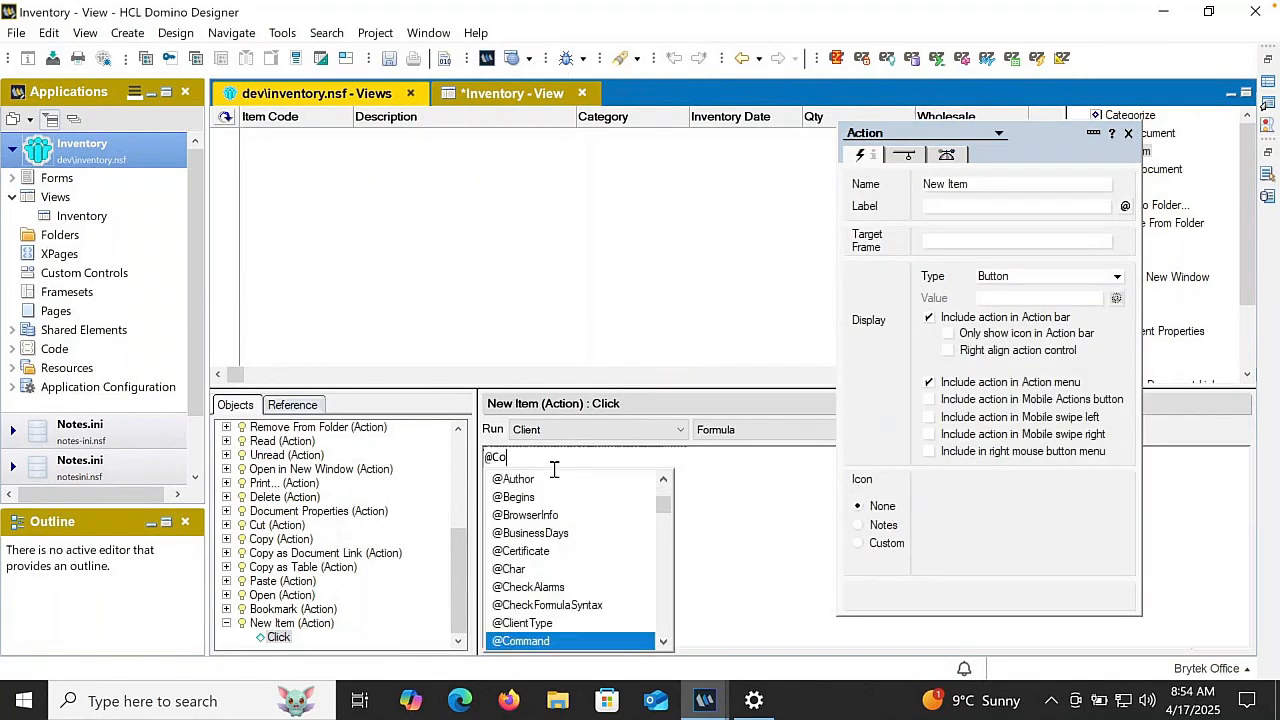
text(mmand()
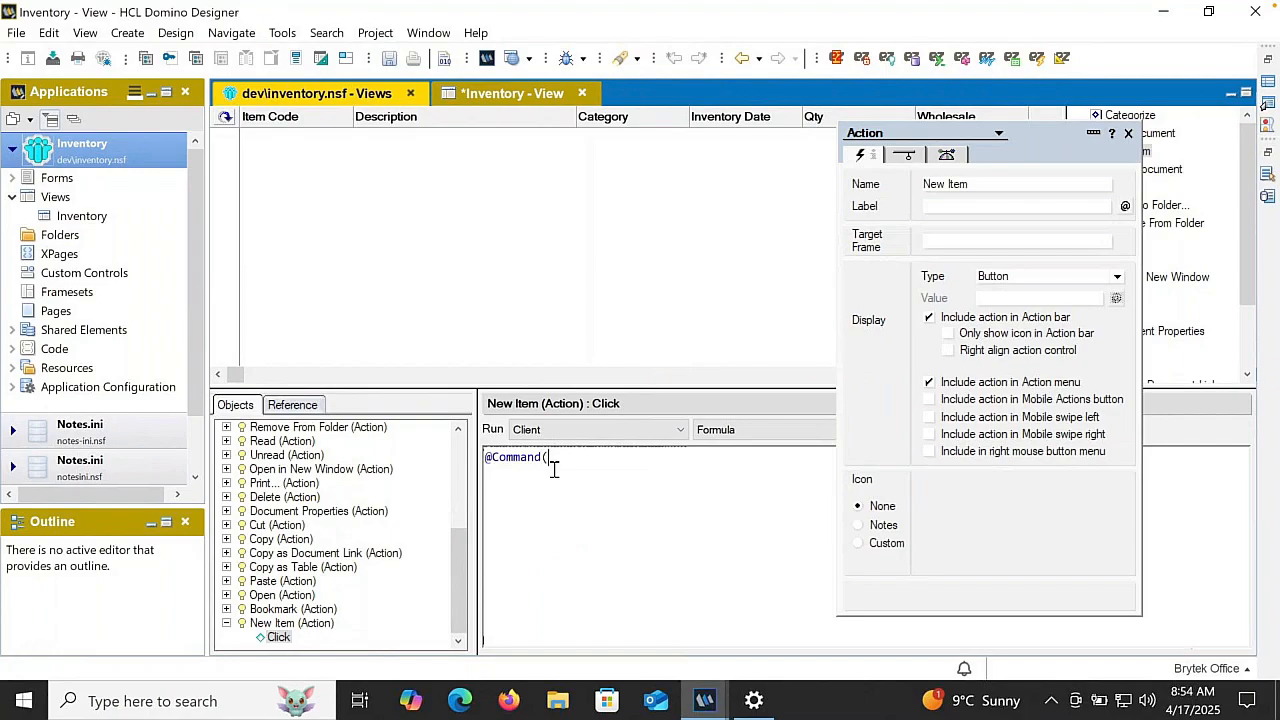
text([Compose]; "Item)
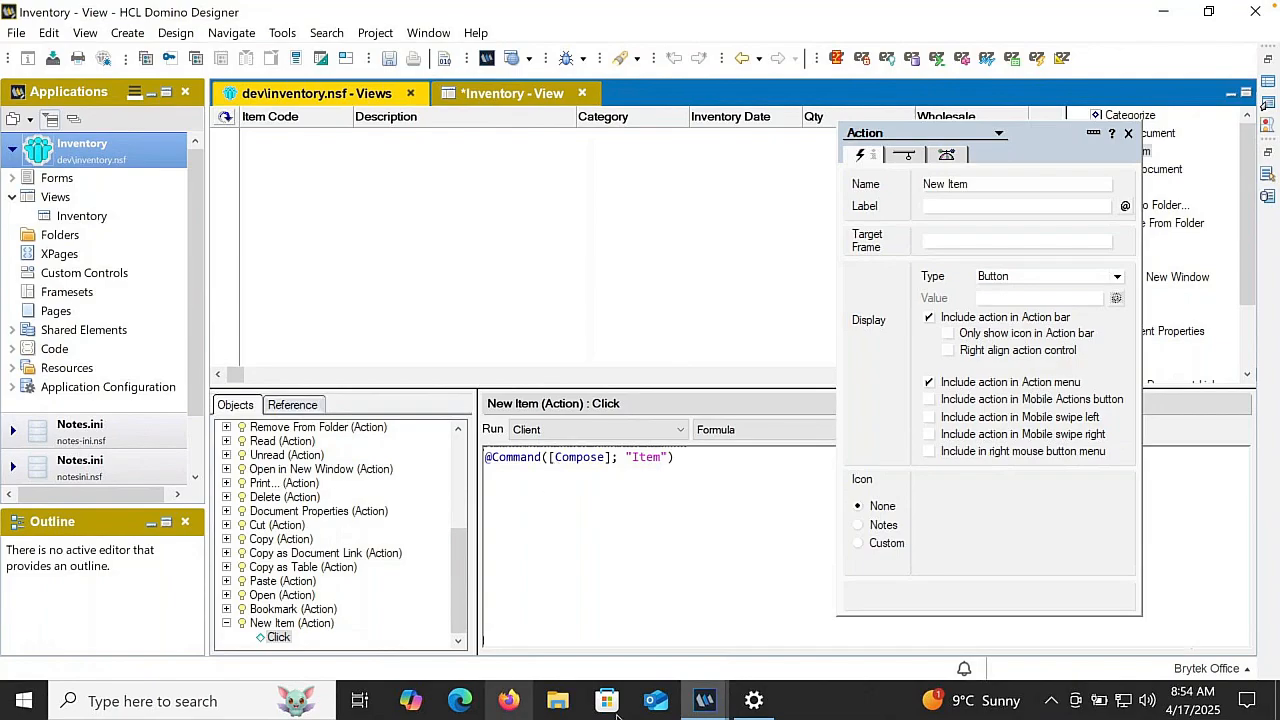
drag(1046, 132, 1178, 88)
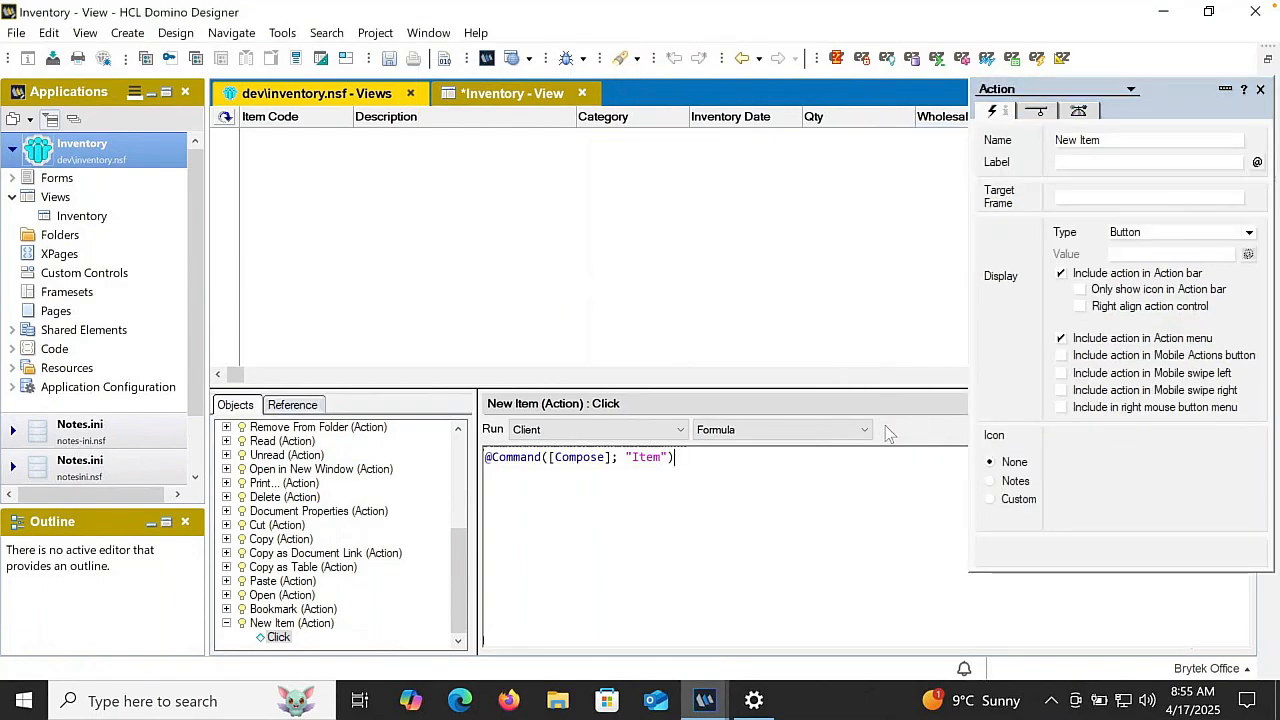
click(888, 429)
- Move the New Item action to the first place in the action list, then close the Inventory view with its changes saved
drag(1190, 73, 948, 180)
click(1133, 150)
drag(1135, 145, 1138, 118)
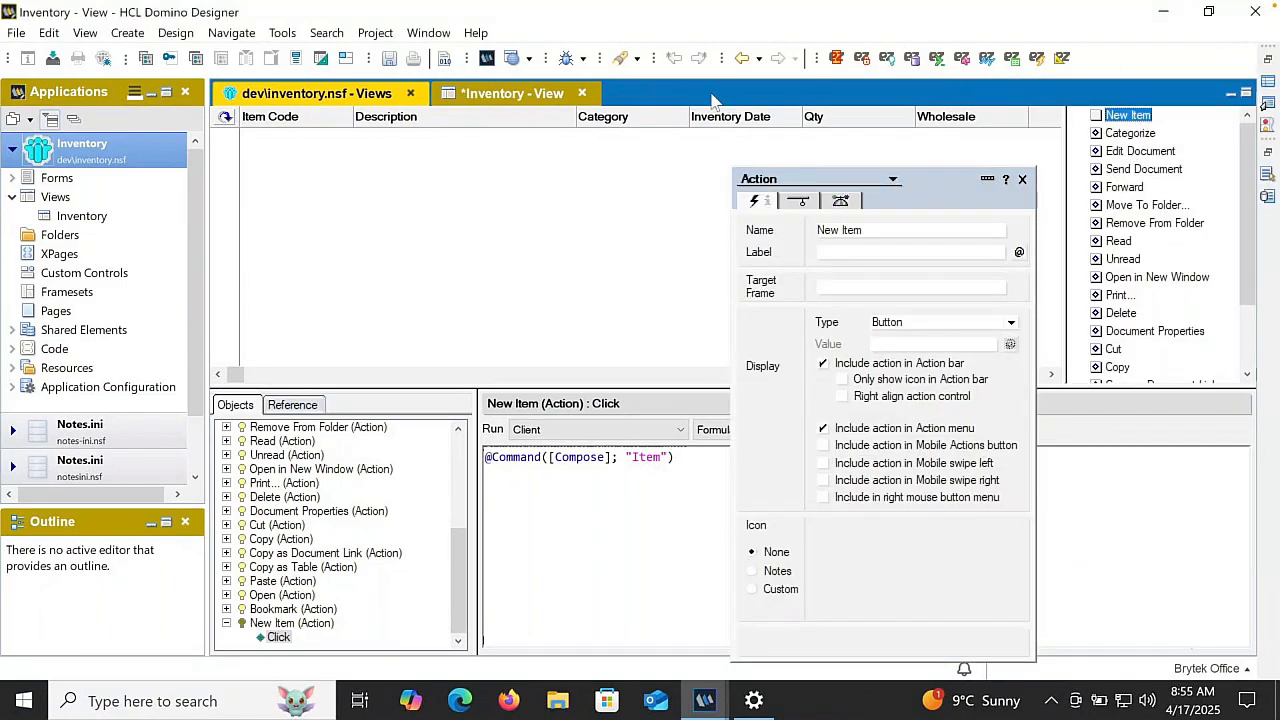
click(581, 93)
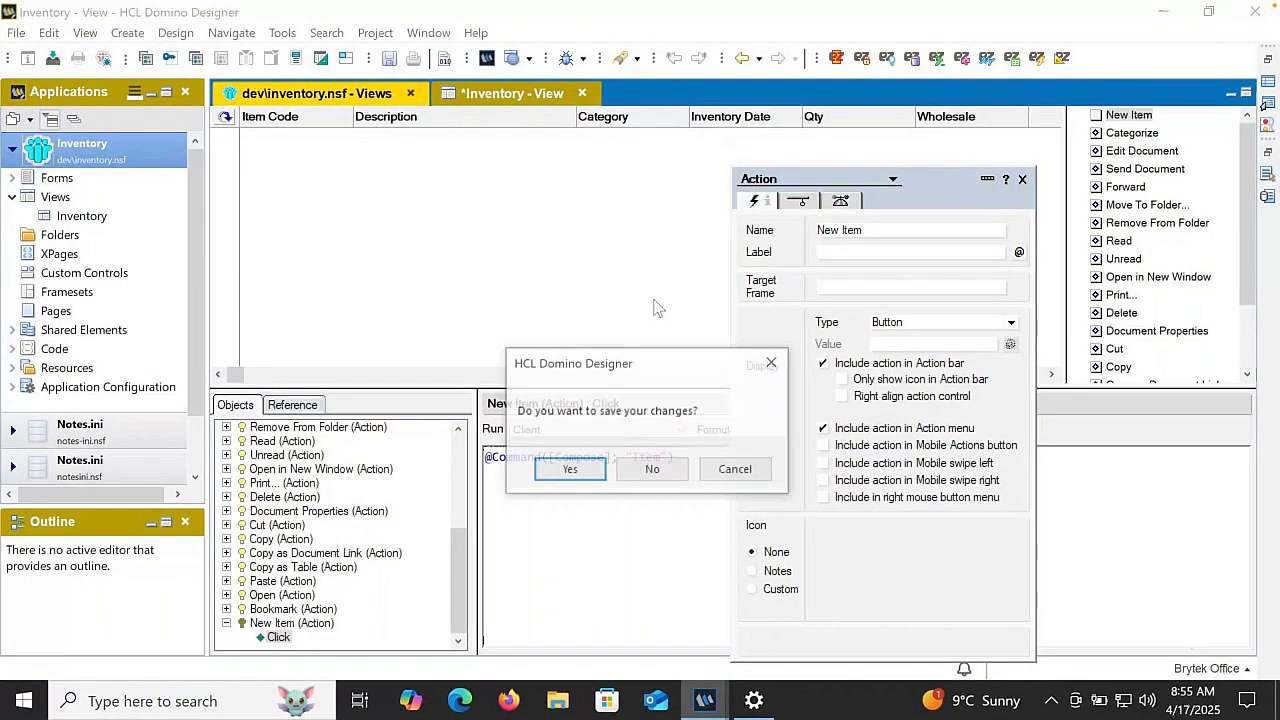
click(572, 469)
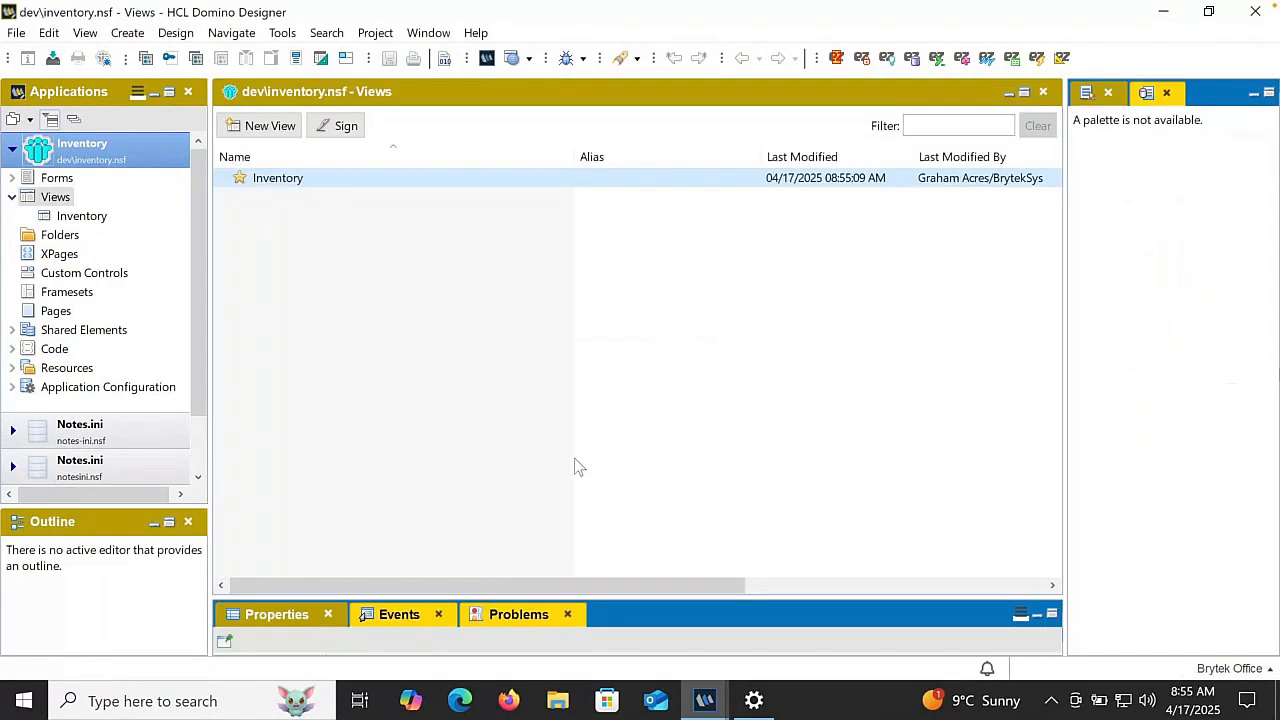
- Open the Item form and create an action named Close in it
click(57, 178)
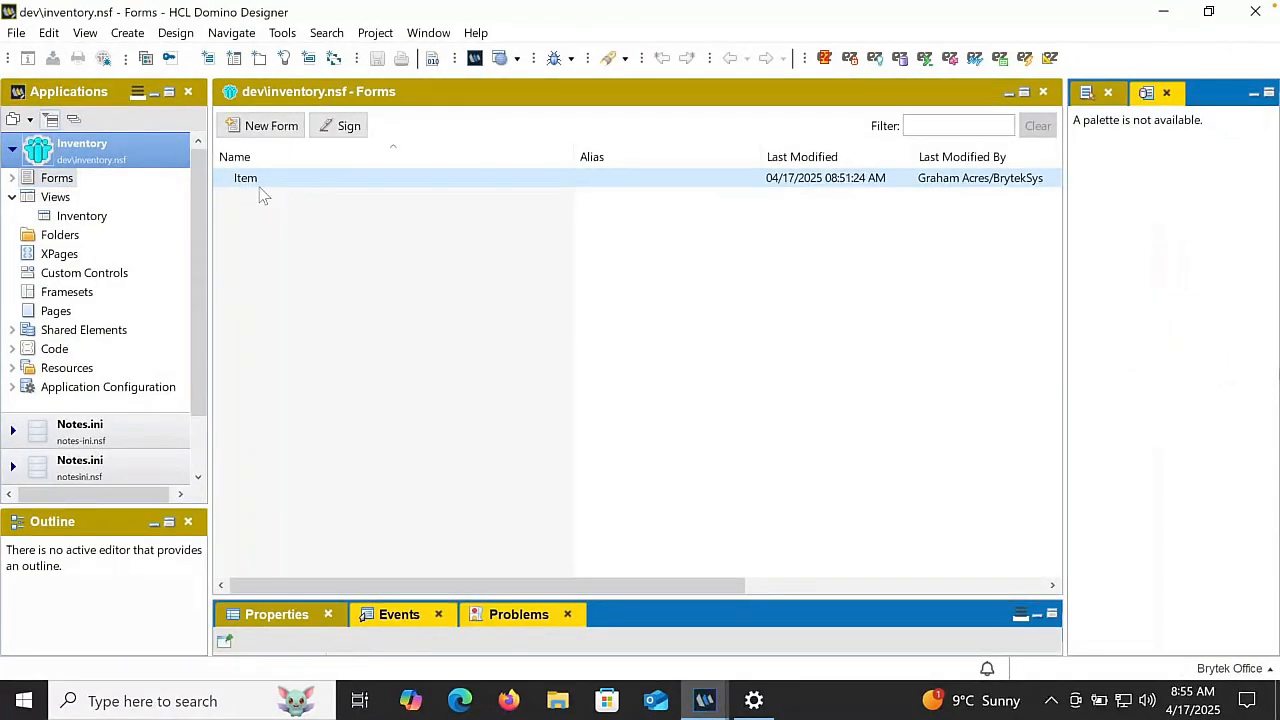
double_click(256, 177)
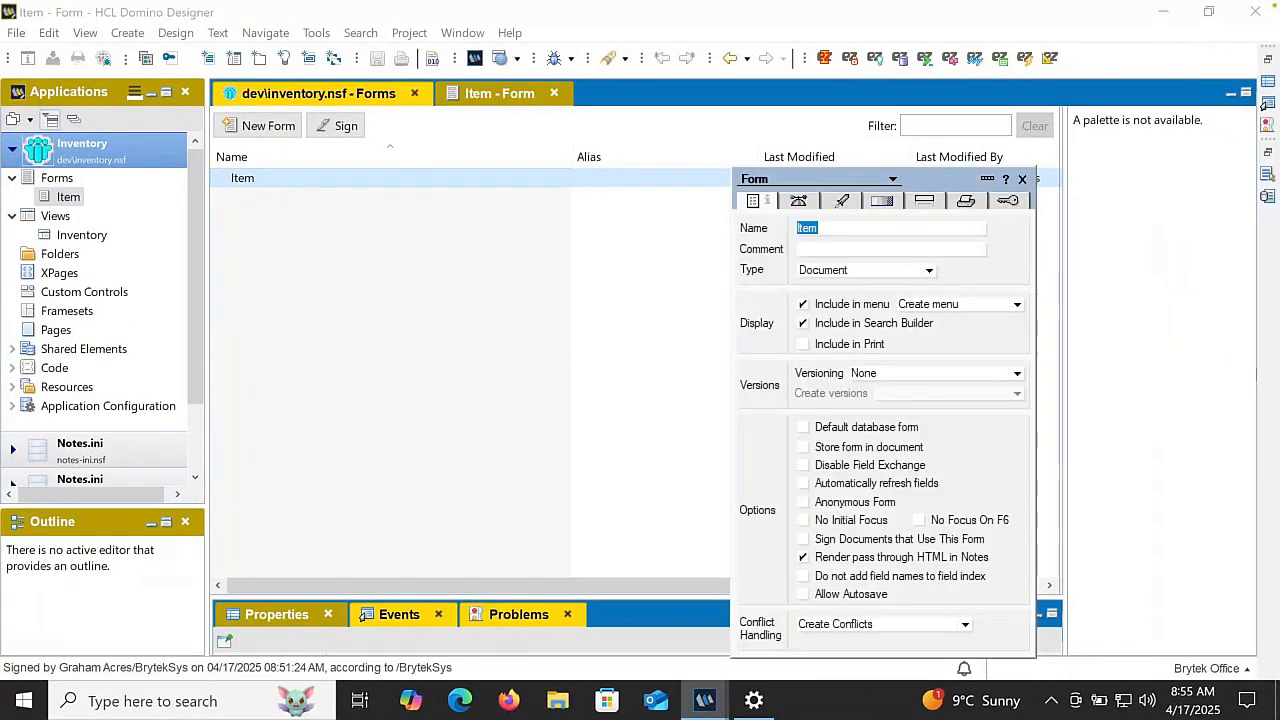
right_click(1080, 190)
click(1100, 291)
text(C)
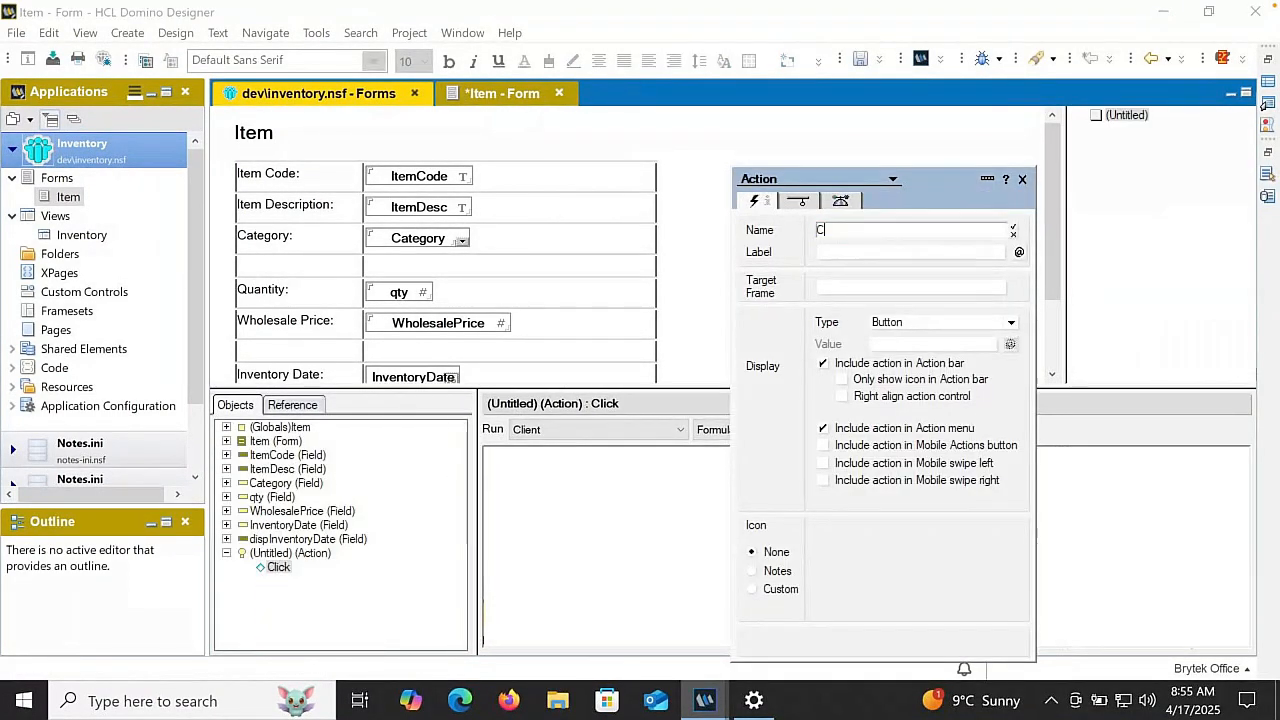
text(lose)
key(Return)
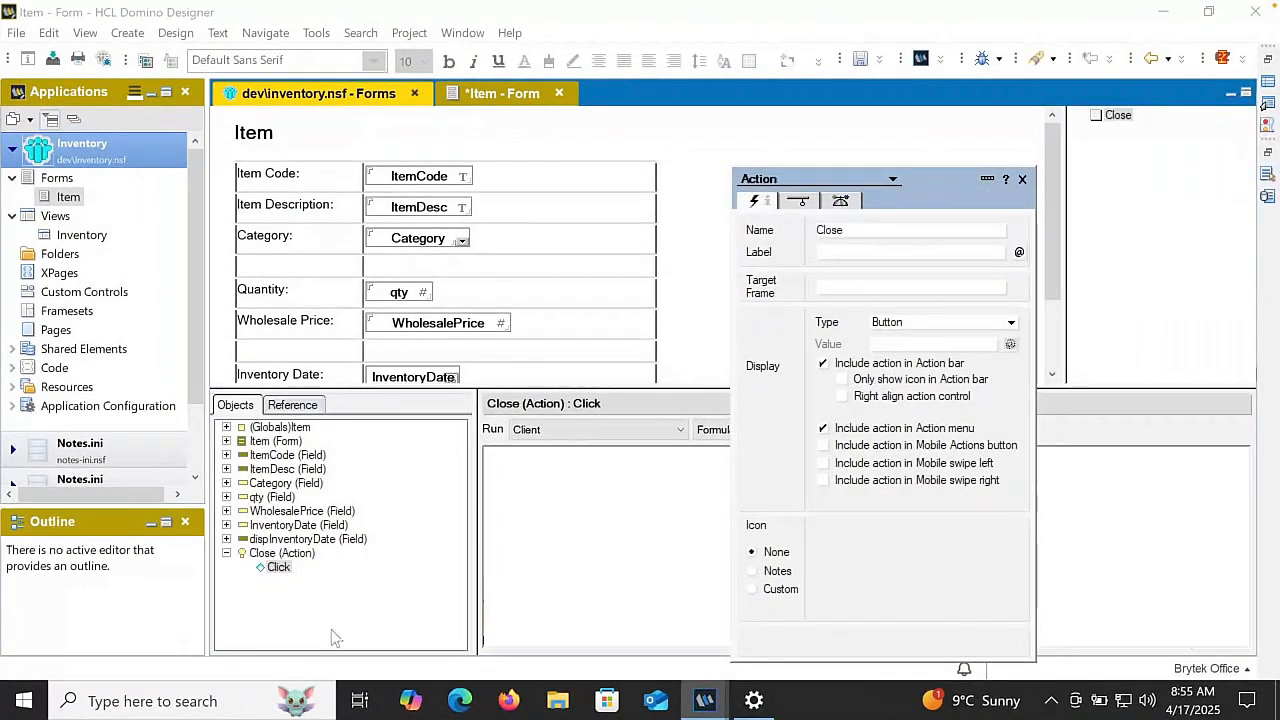
click(534, 551)
text(@Com)
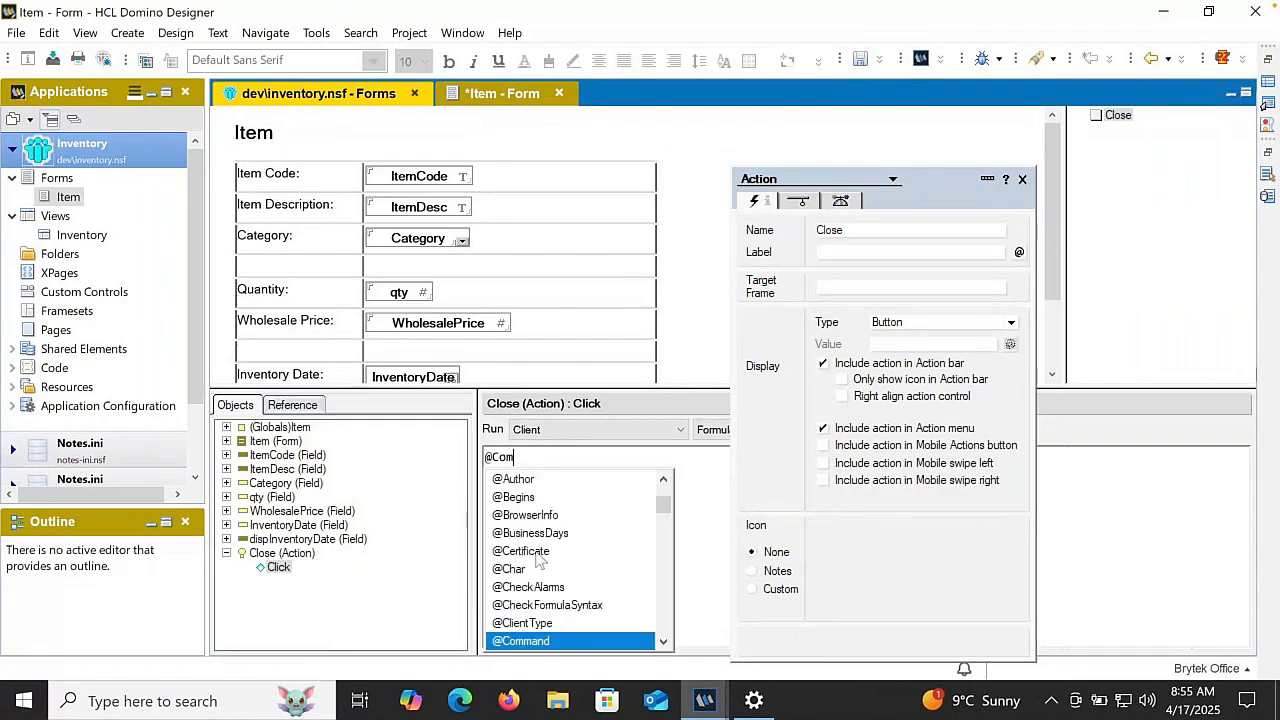
text(mand([)
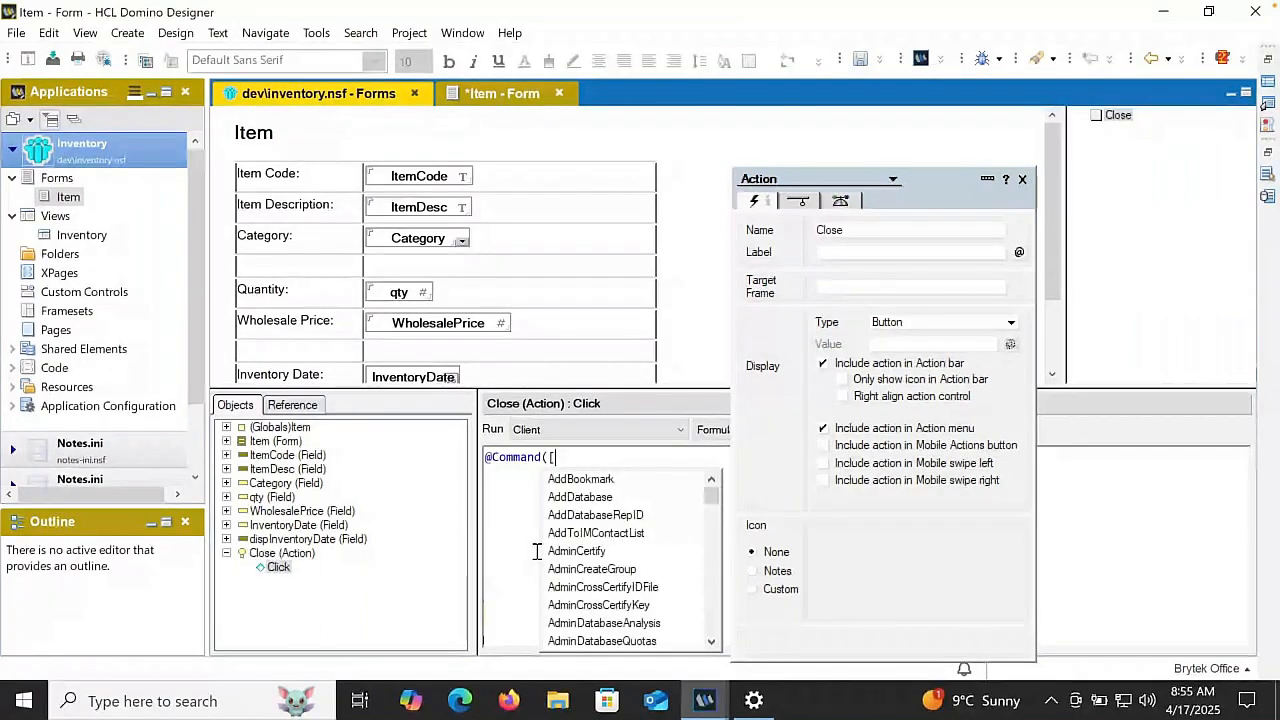
text(FileCloseWindow]))
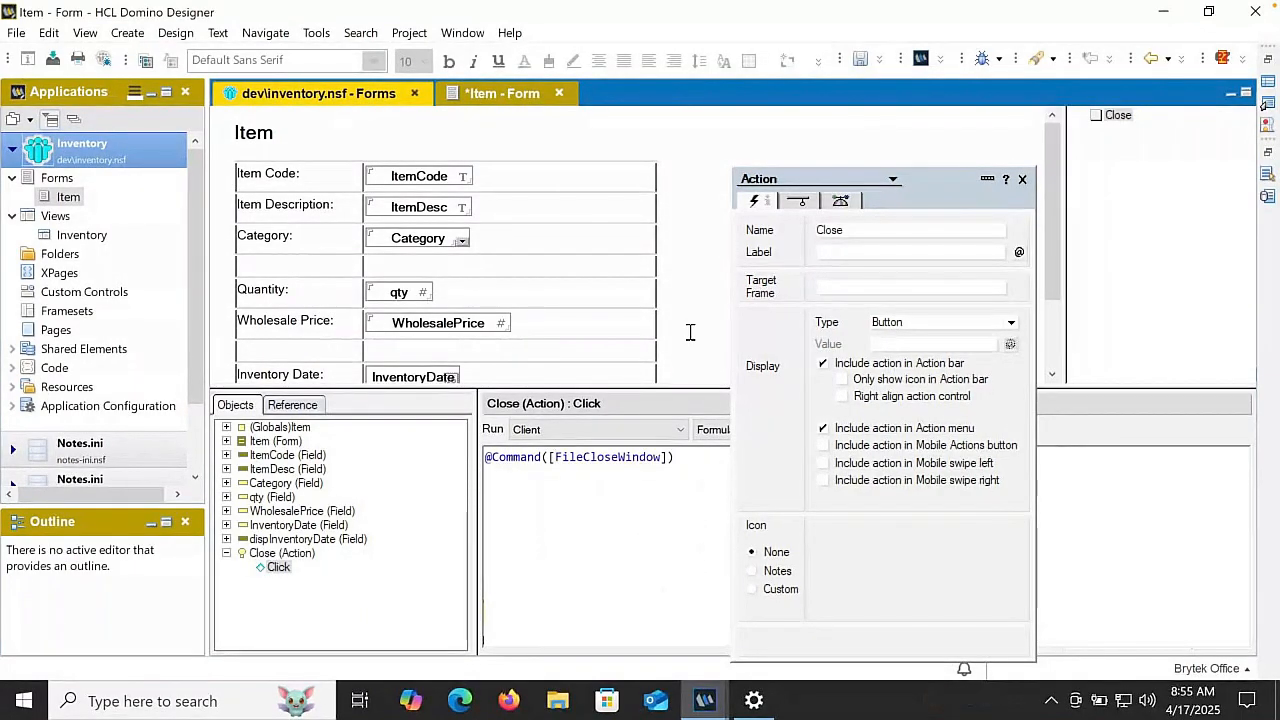
drag(963, 178, 1160, 185)
click(888, 430)
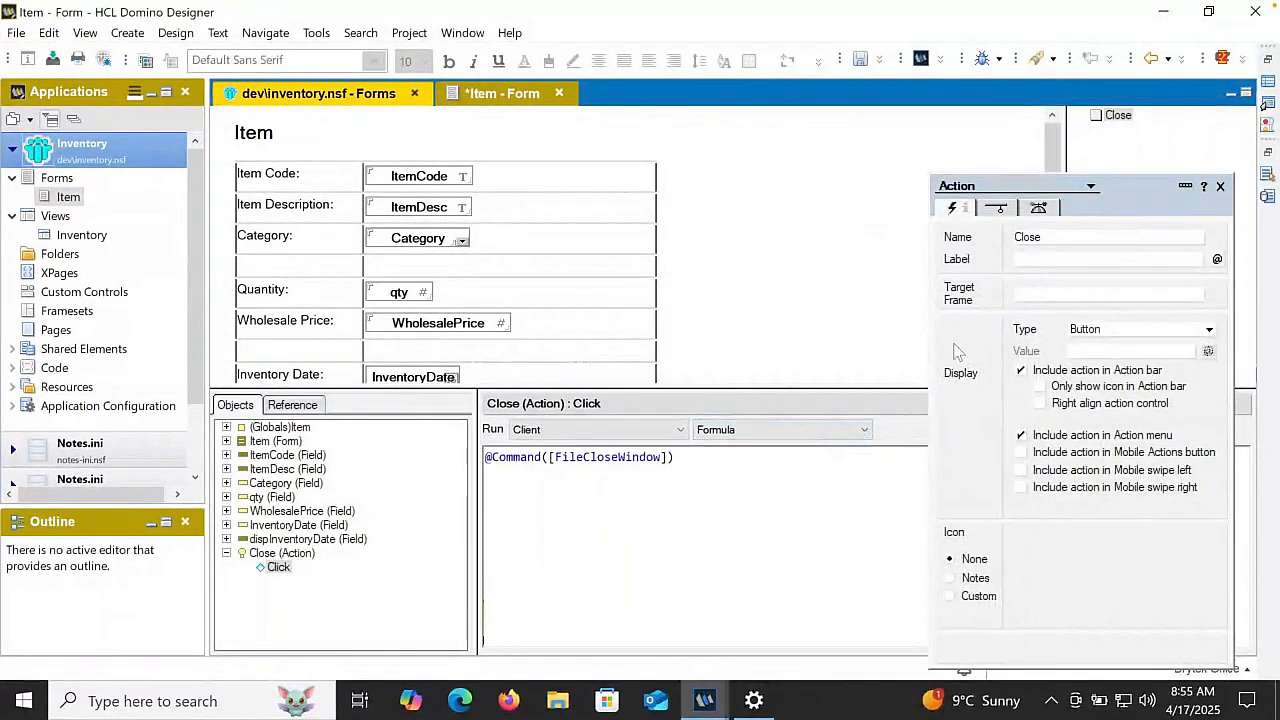
- Create a second action in the Item form and name it Save & Close
right_click(1117, 115)
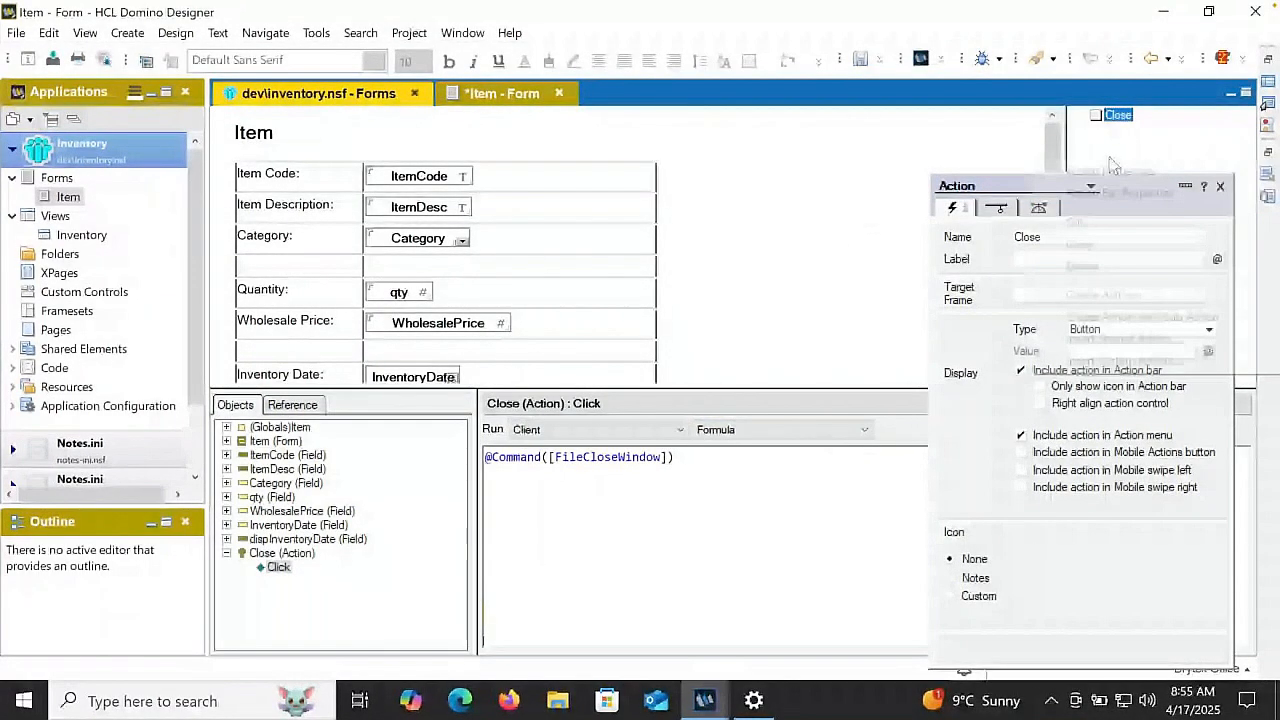
click(1087, 295)
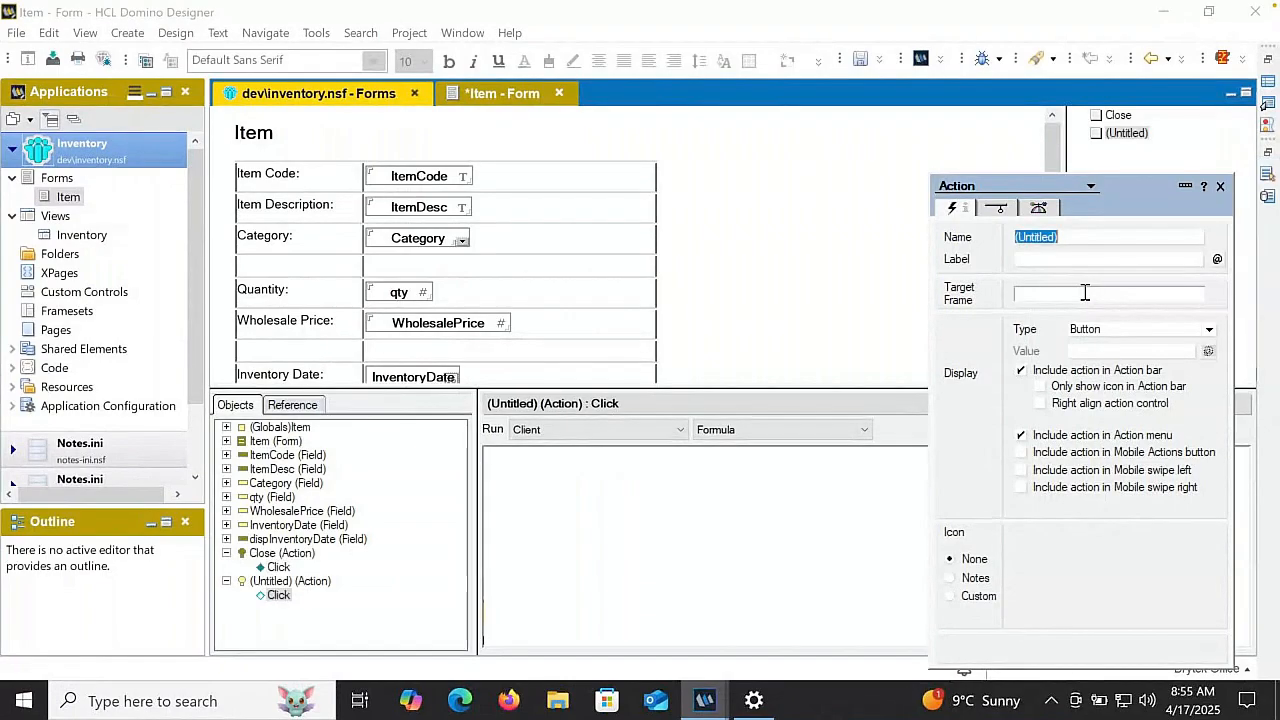
text(Sav)
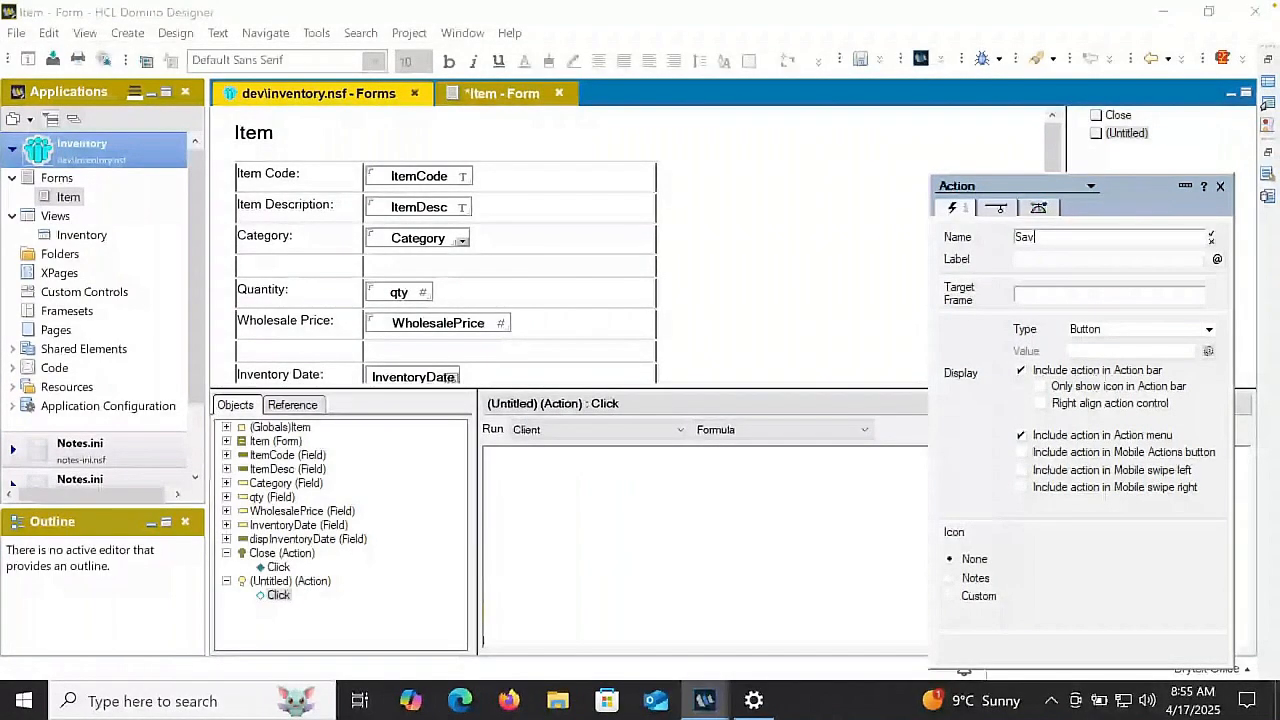
text(e & Cl)
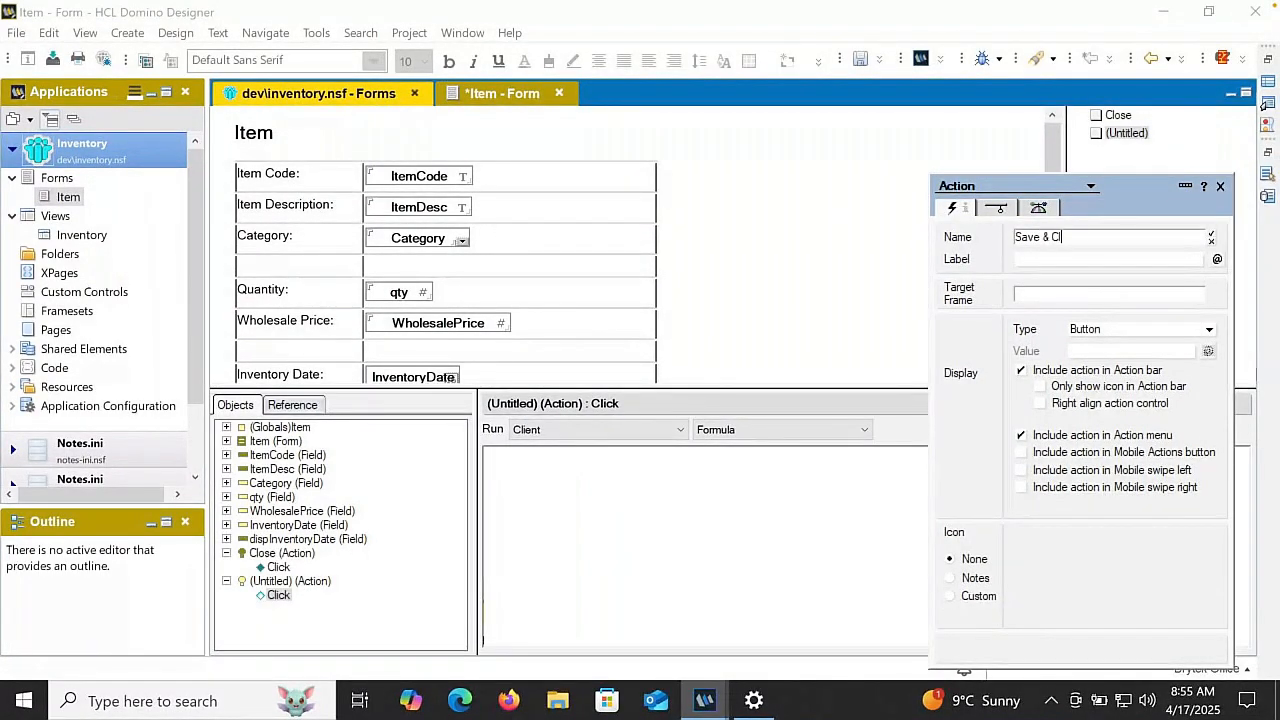
text(osse)
key(Return)
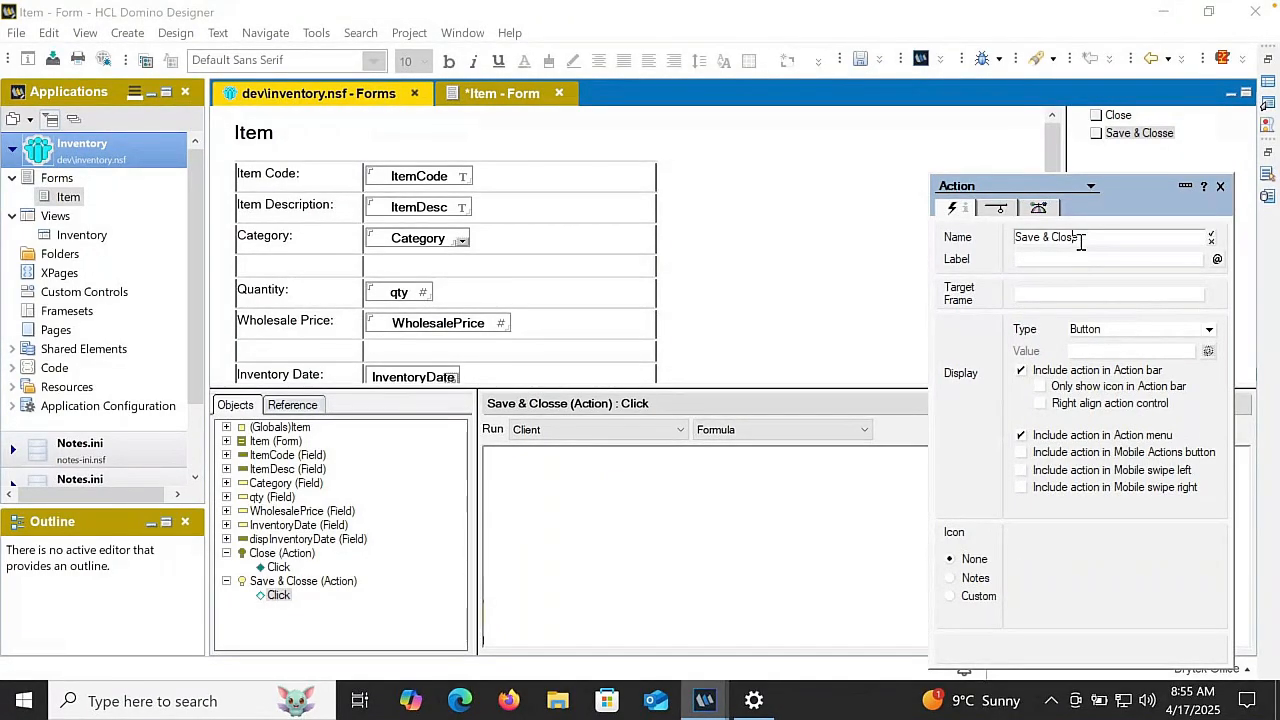
key(Delete)
click(543, 575)
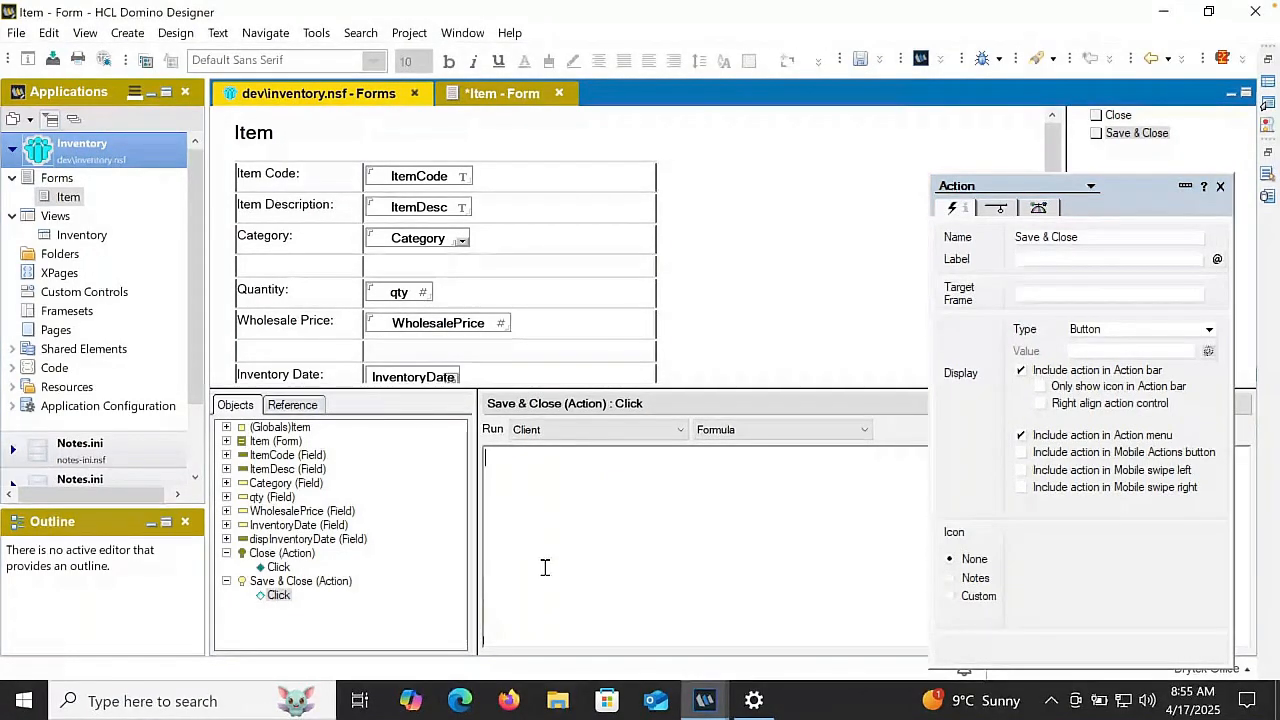
text(@If()
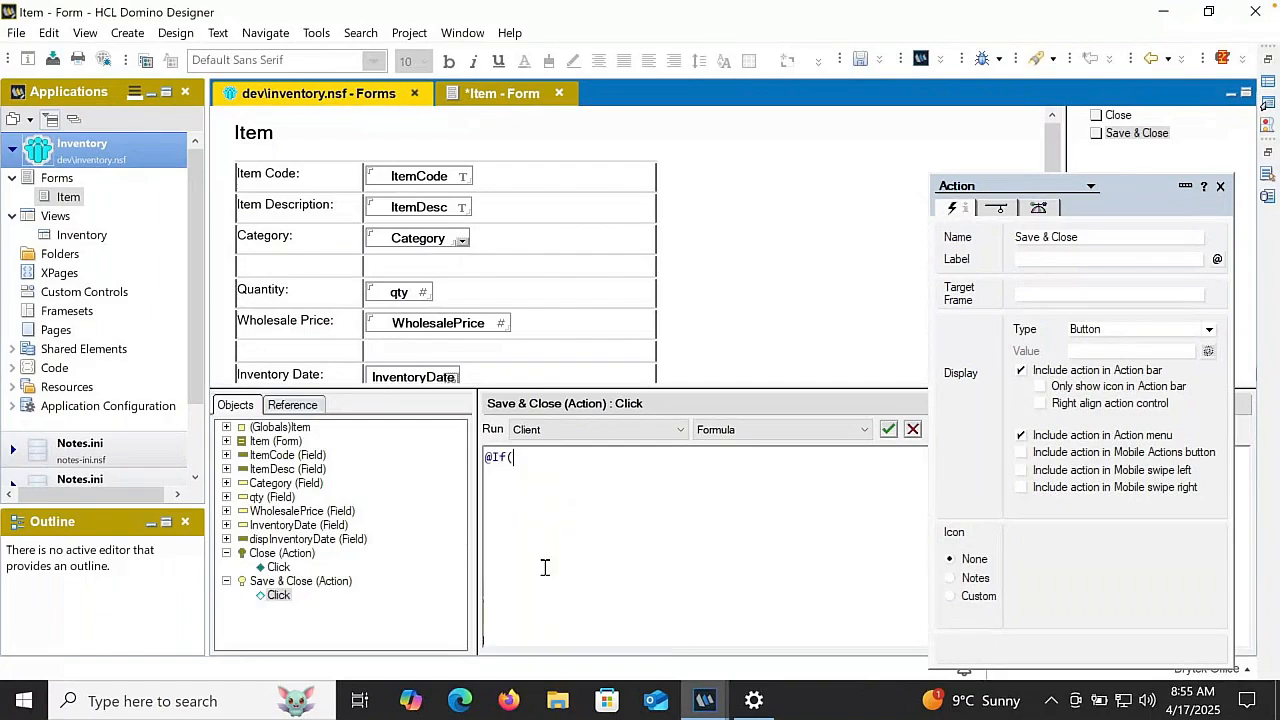
text(@Command)
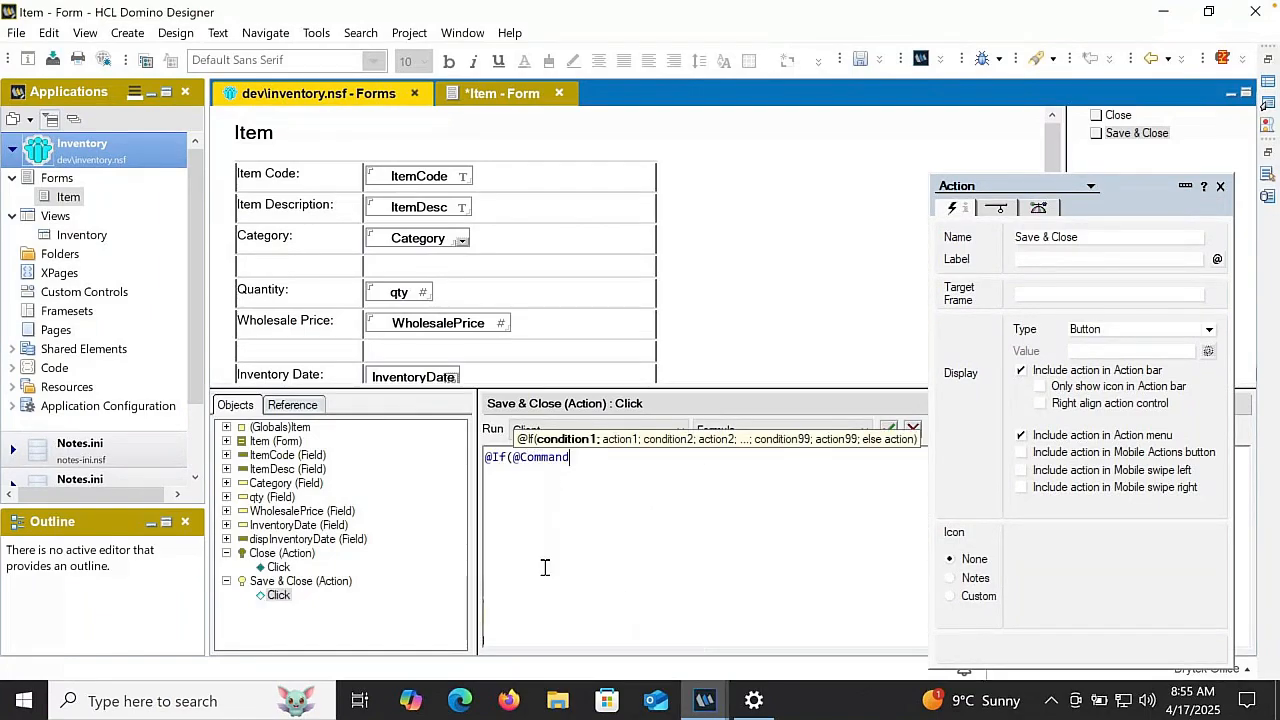
text(([)
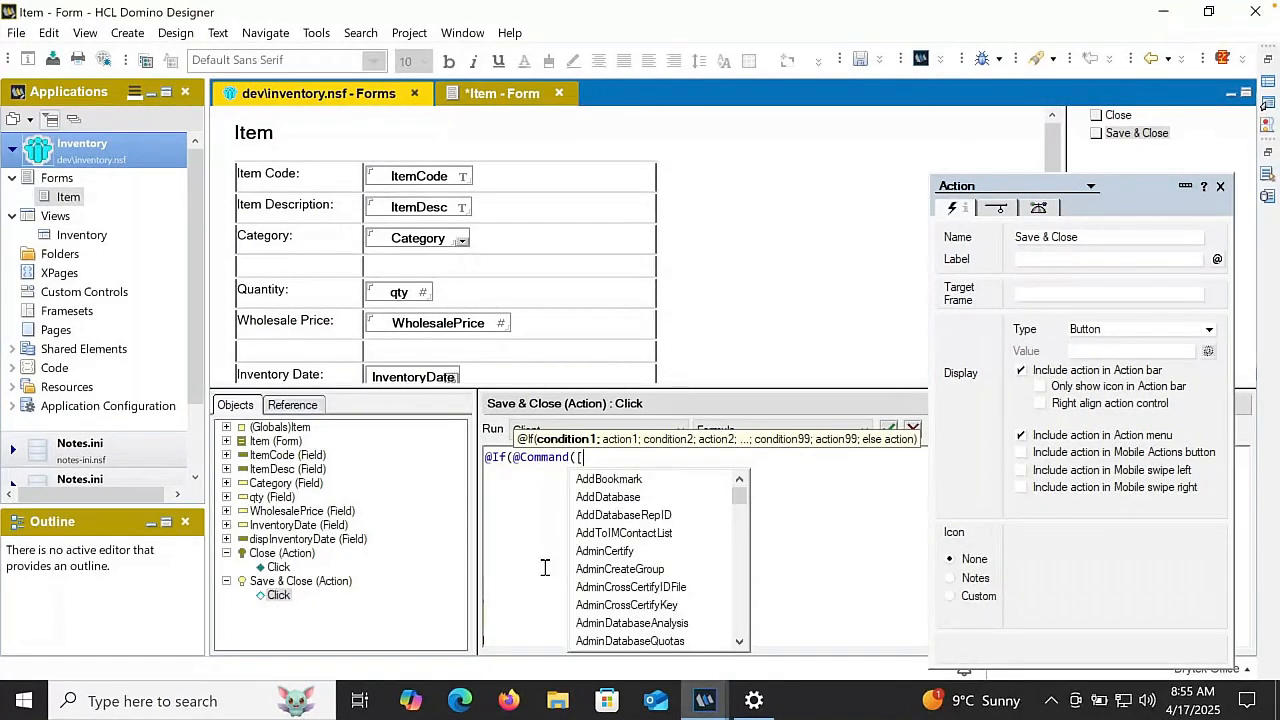
text(File)
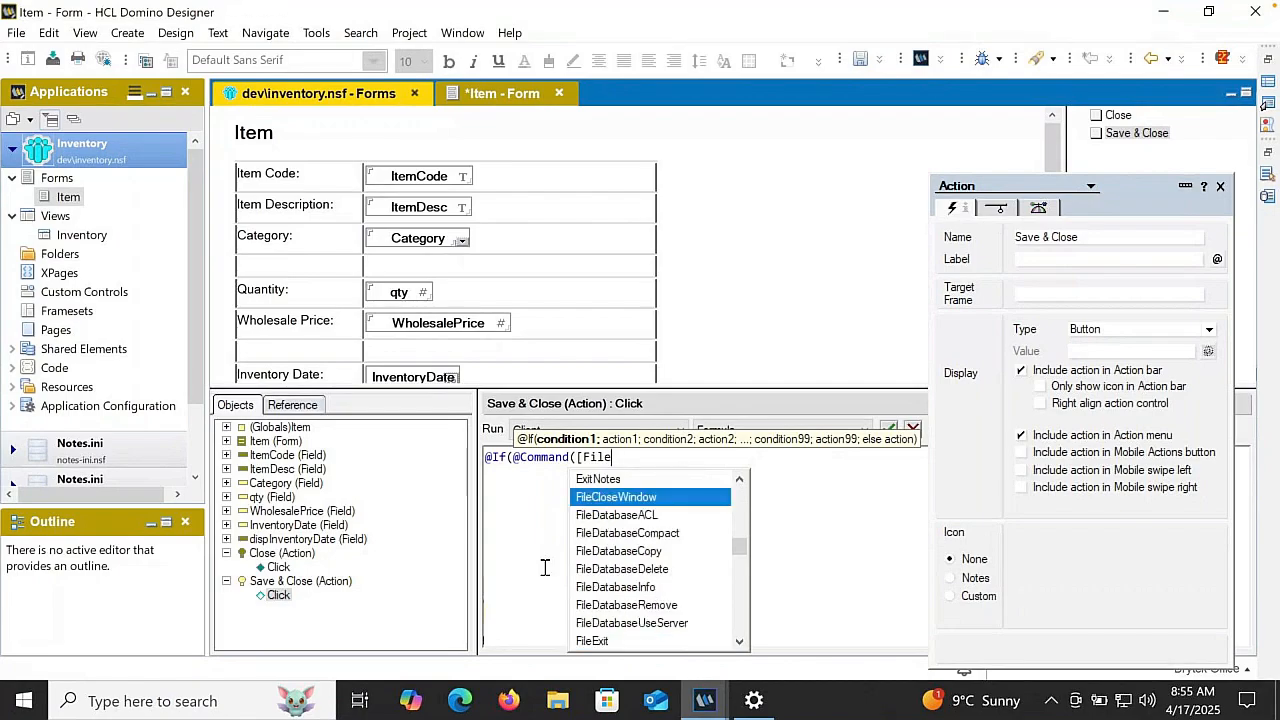
text(S)
key(Return)
text(]); @@)
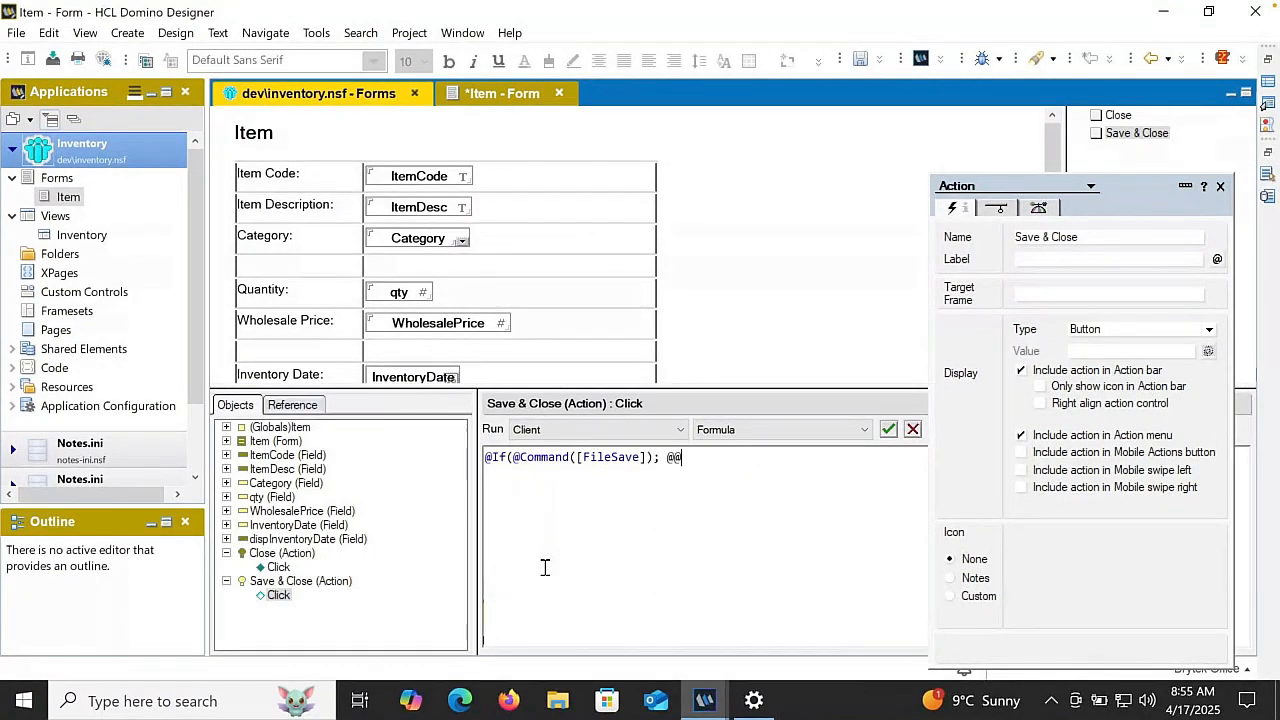
key(BackSpace)
text([F)
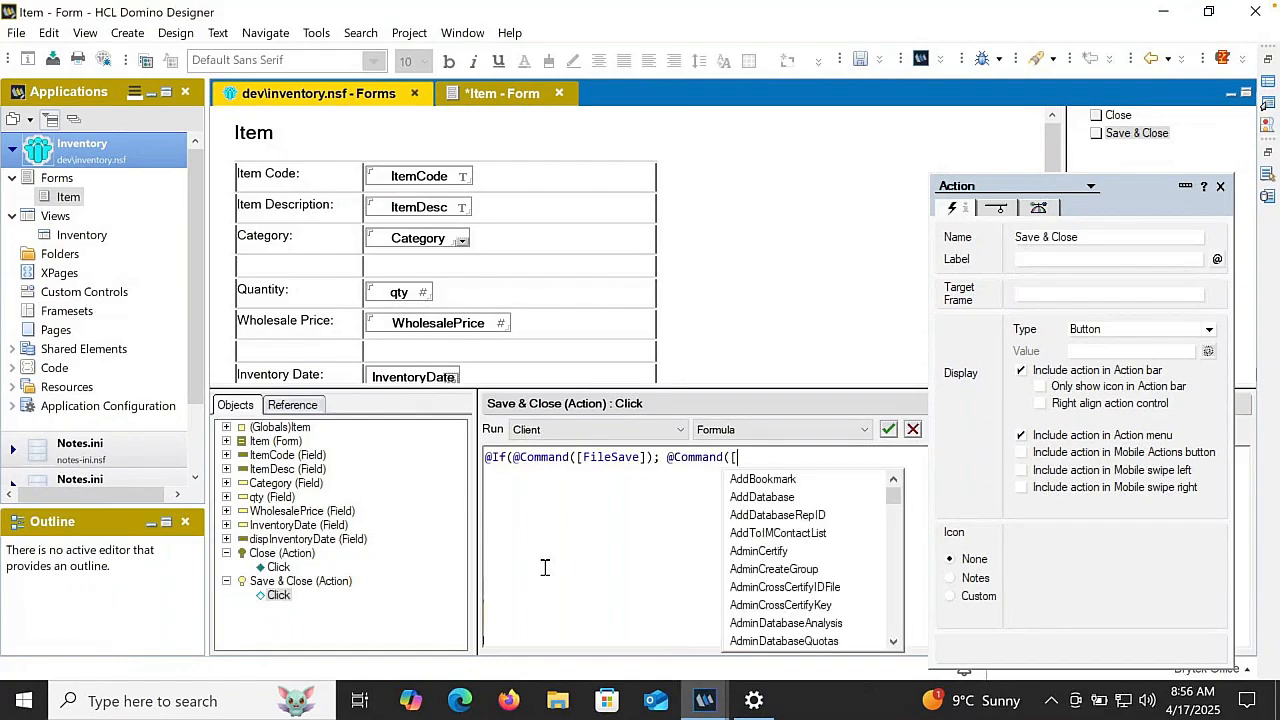
key(Return)
text(]); ")
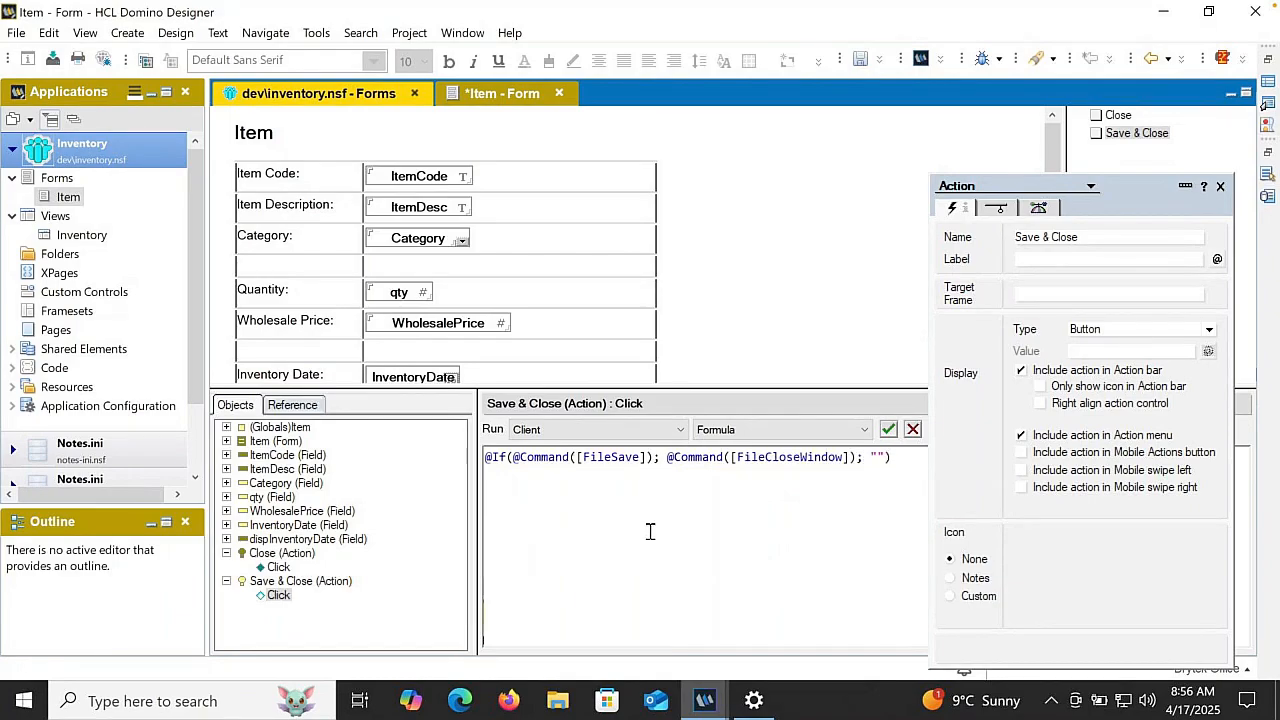
click(886, 434)
- Hide the Save & Close action when the document is previewed for reading or opened for reading
click(1000, 210)
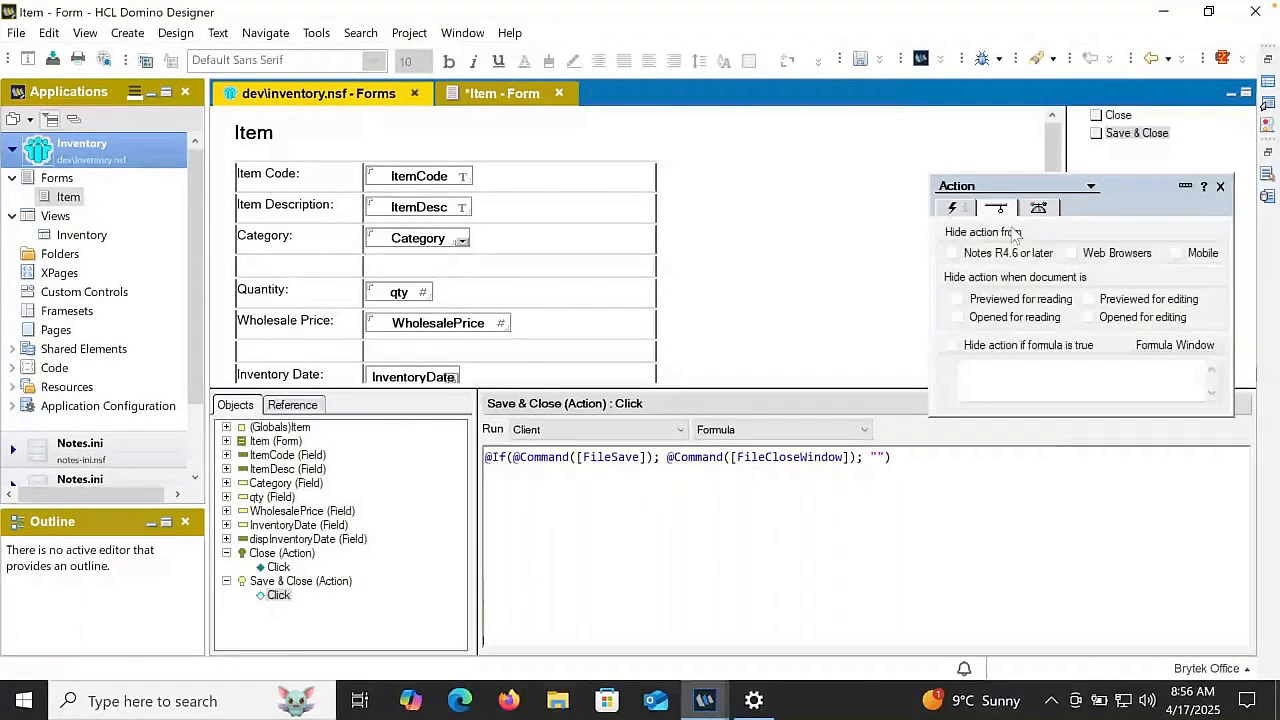
click(1013, 302)
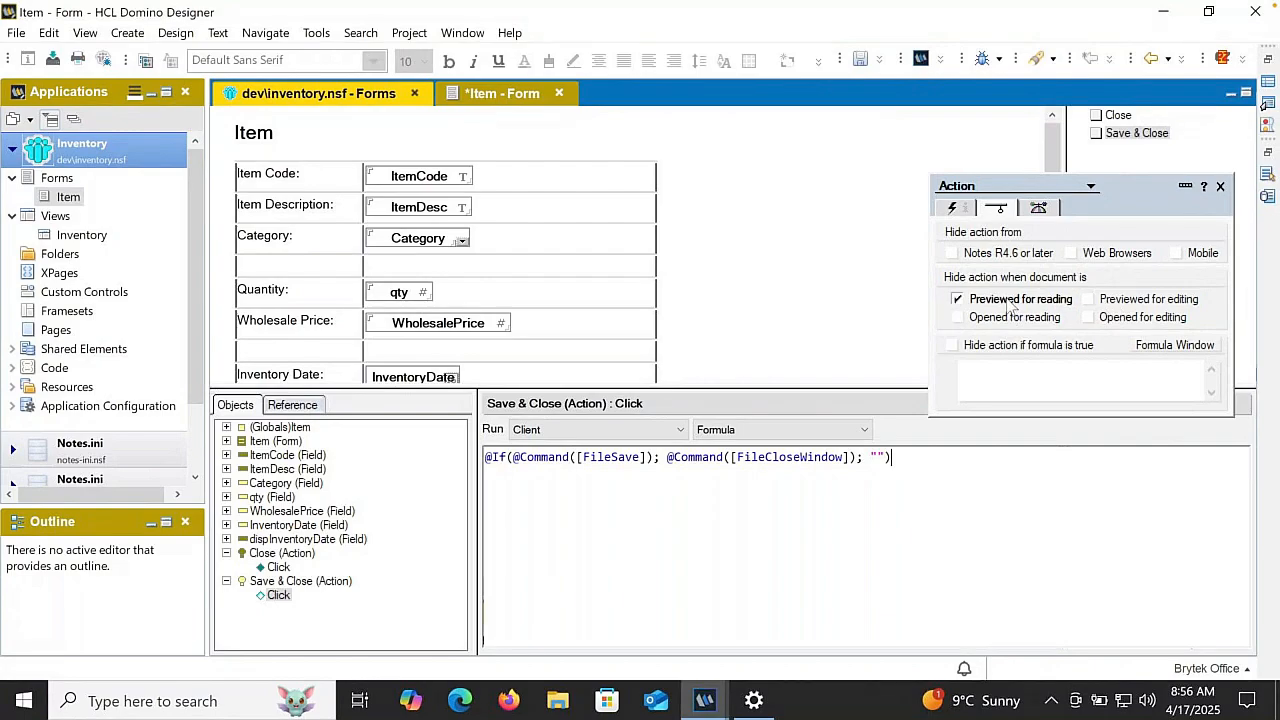
click(1007, 320)
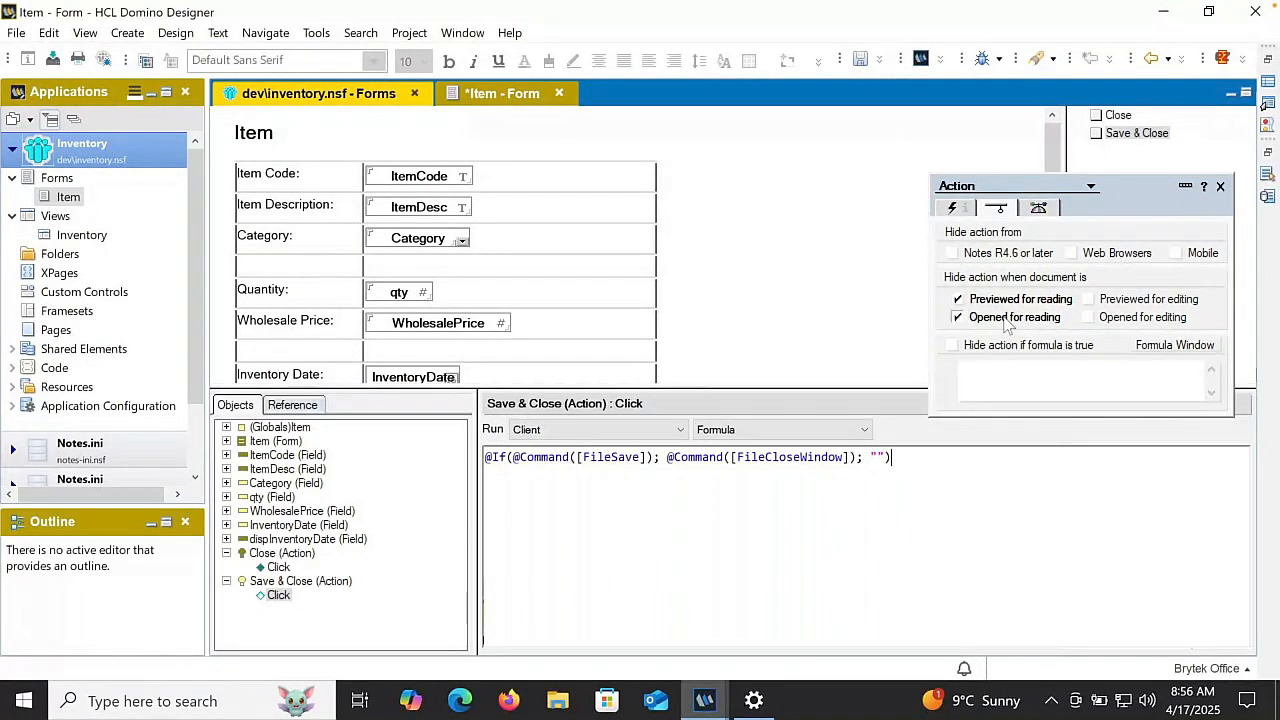
- Create a third action in the Item form and name it Edit Item
click(1136, 140)
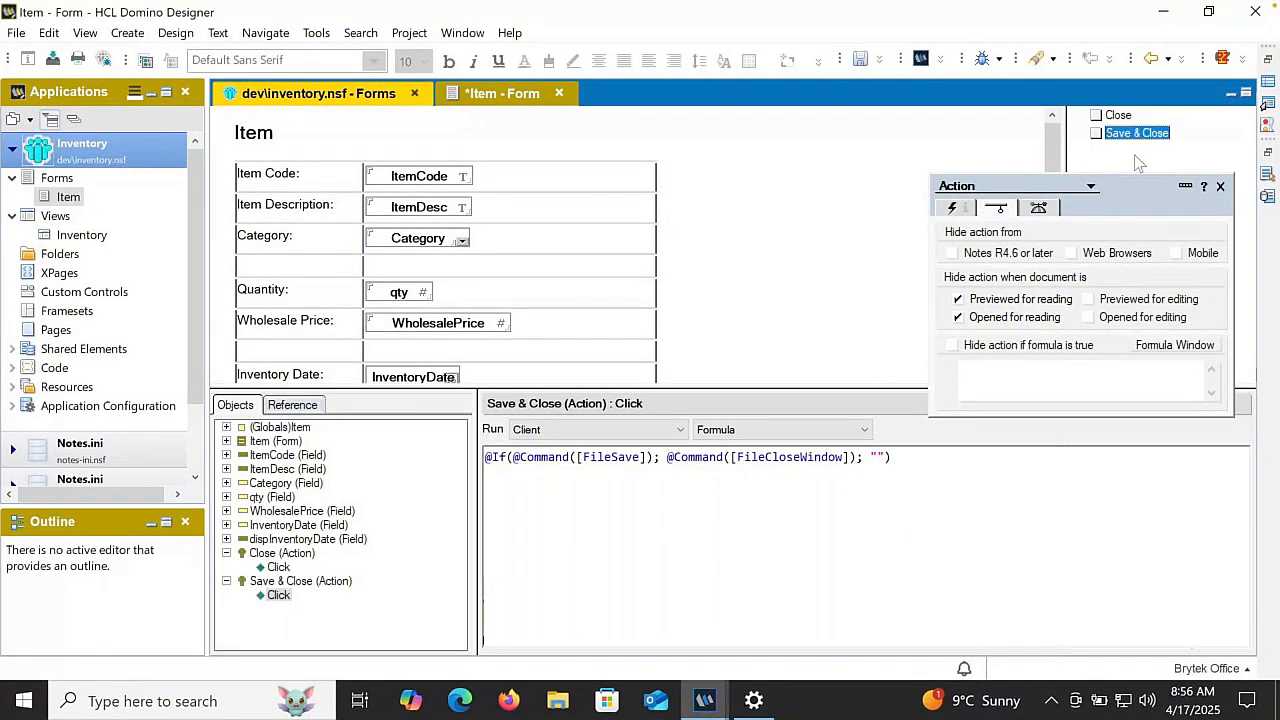
right_click(1136, 154)
click(1113, 295)
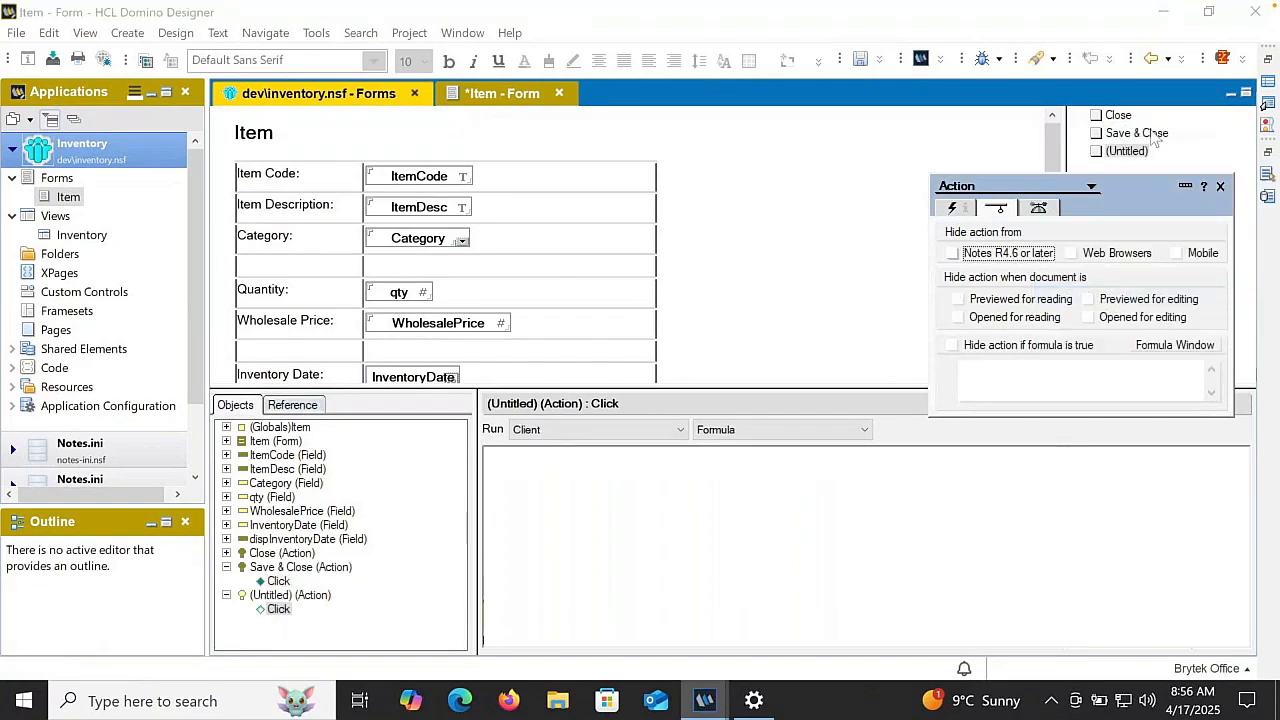
click(952, 207)
drag(1060, 238, 955, 235)
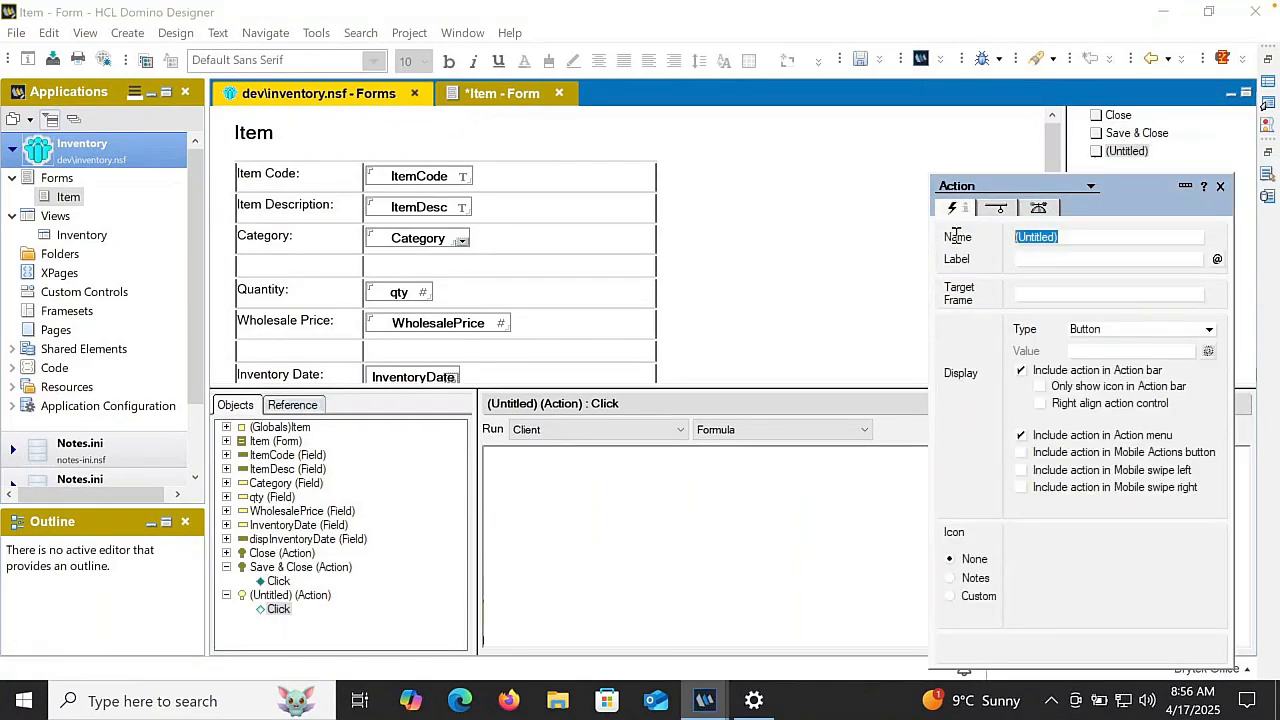
text(Edi)
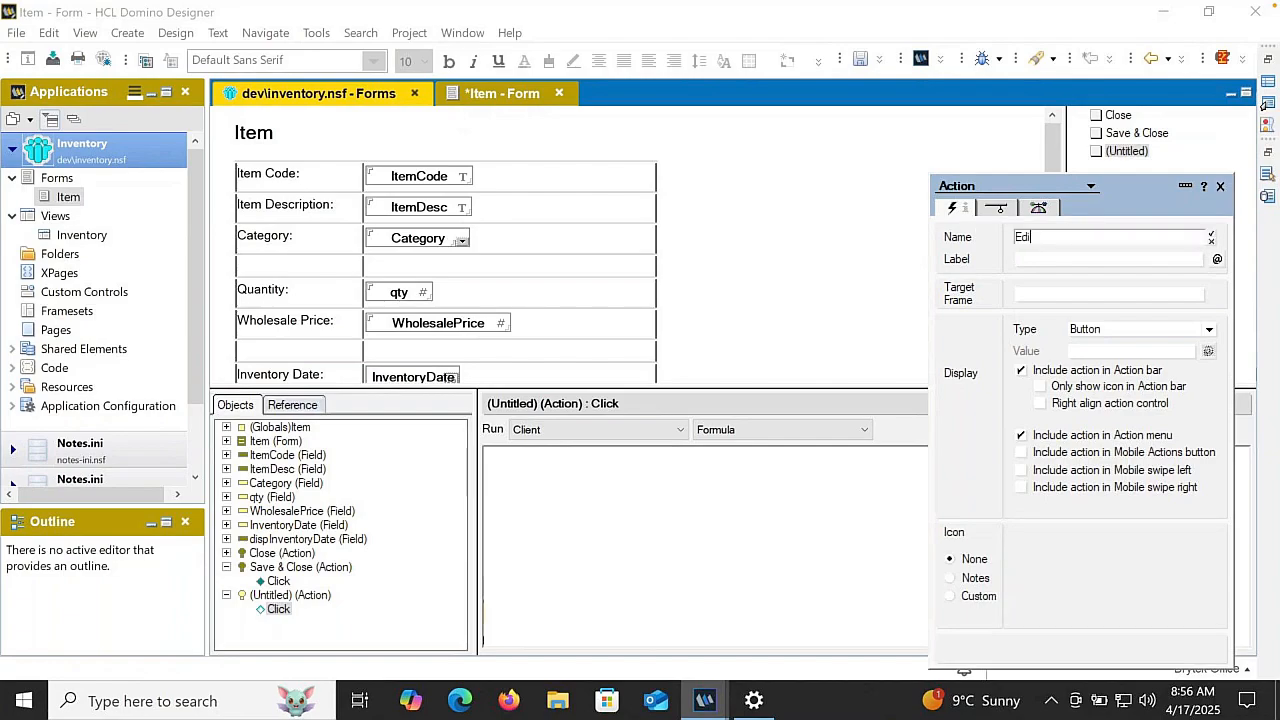
text(t Item)
key(Return)
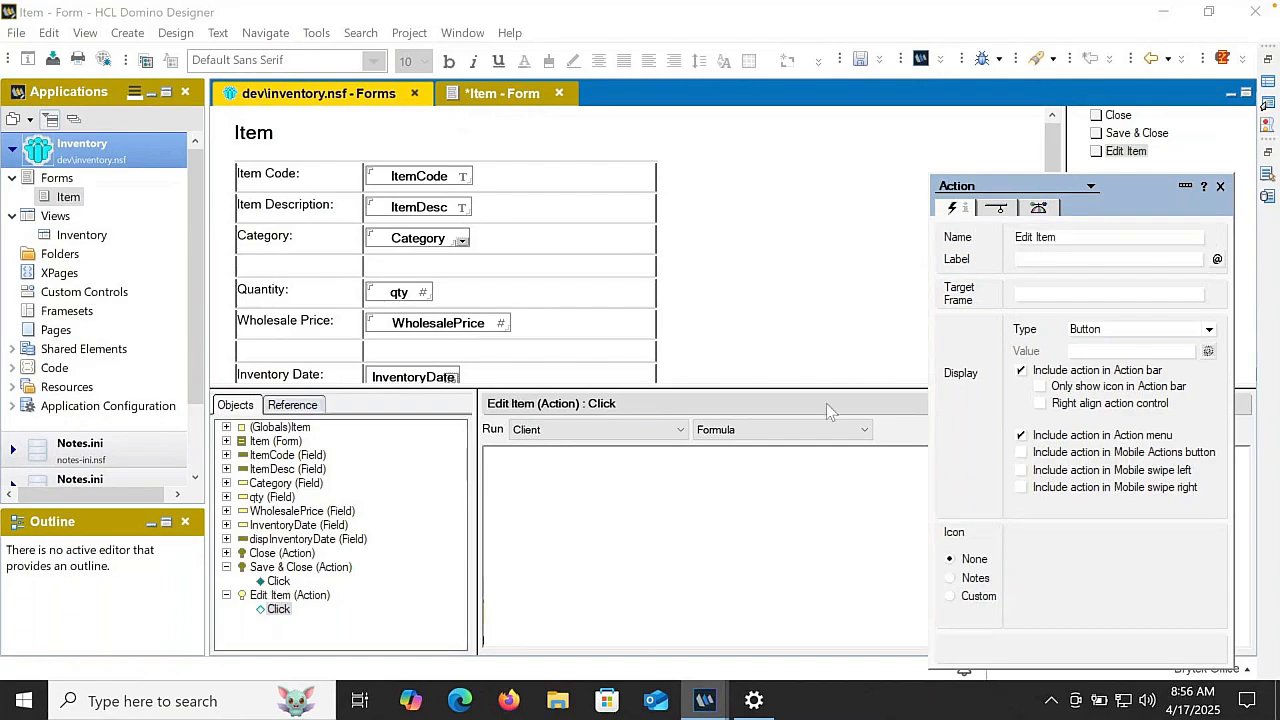
click(736, 470)
text(@C)
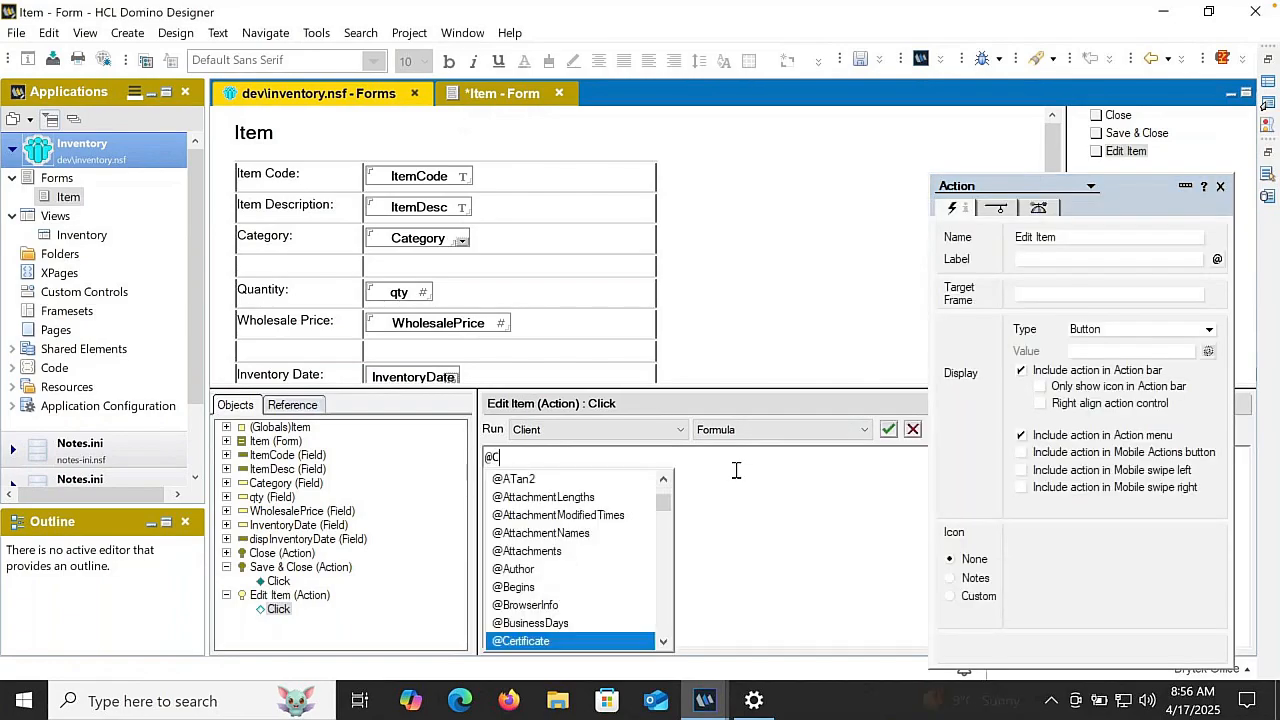
text(om)
key(Return)
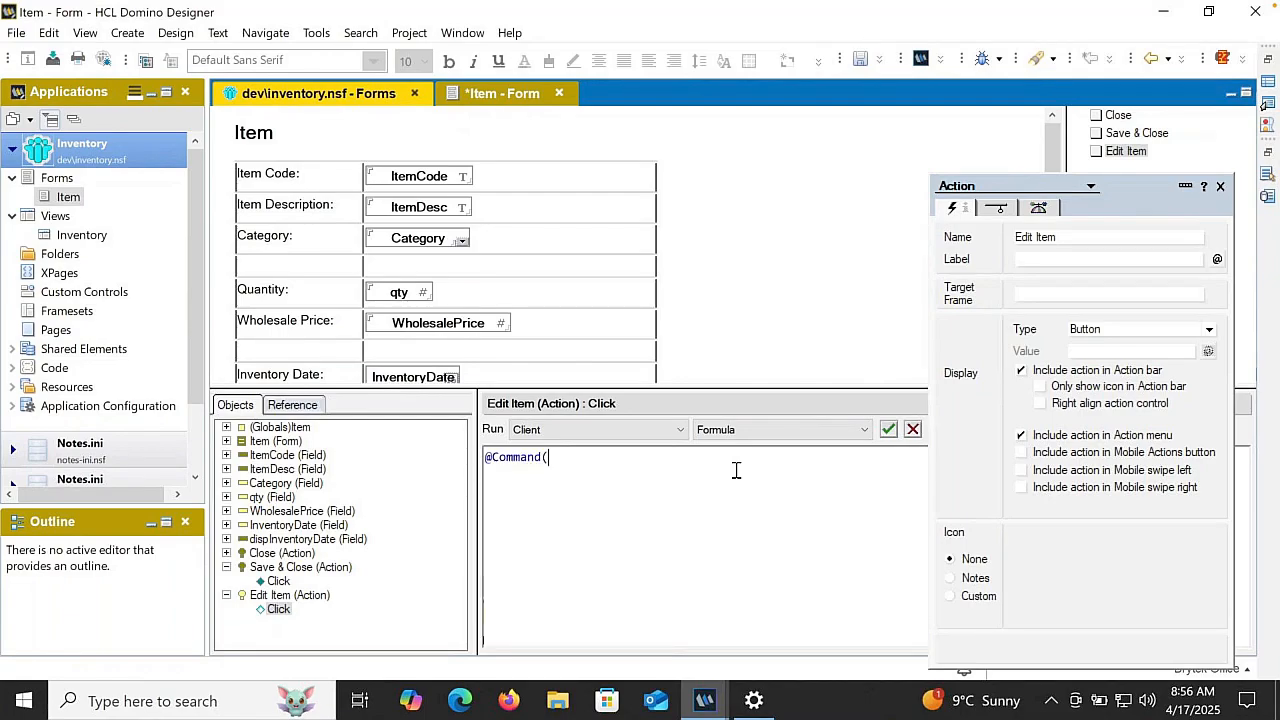
text([EditDoc)
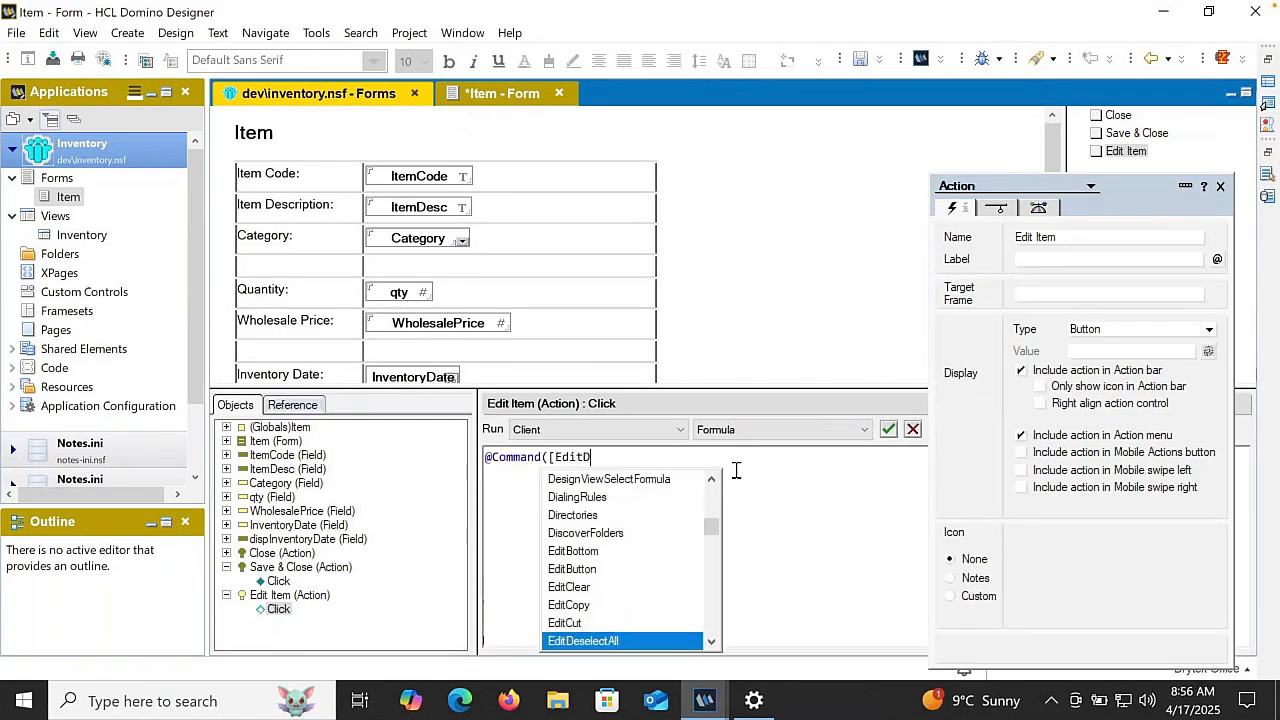
key(Return)
text())
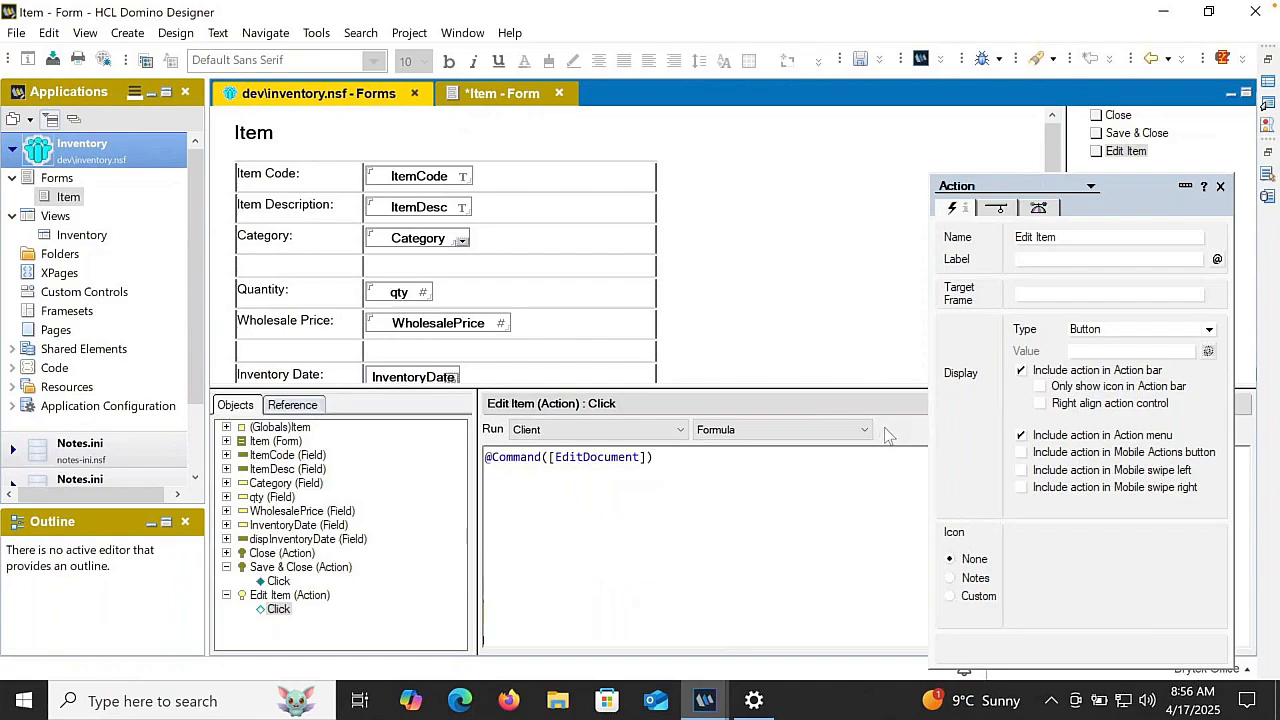
- Hide the Edit Item action when the document is previewed for editing or opened for editing
click(1126, 151)
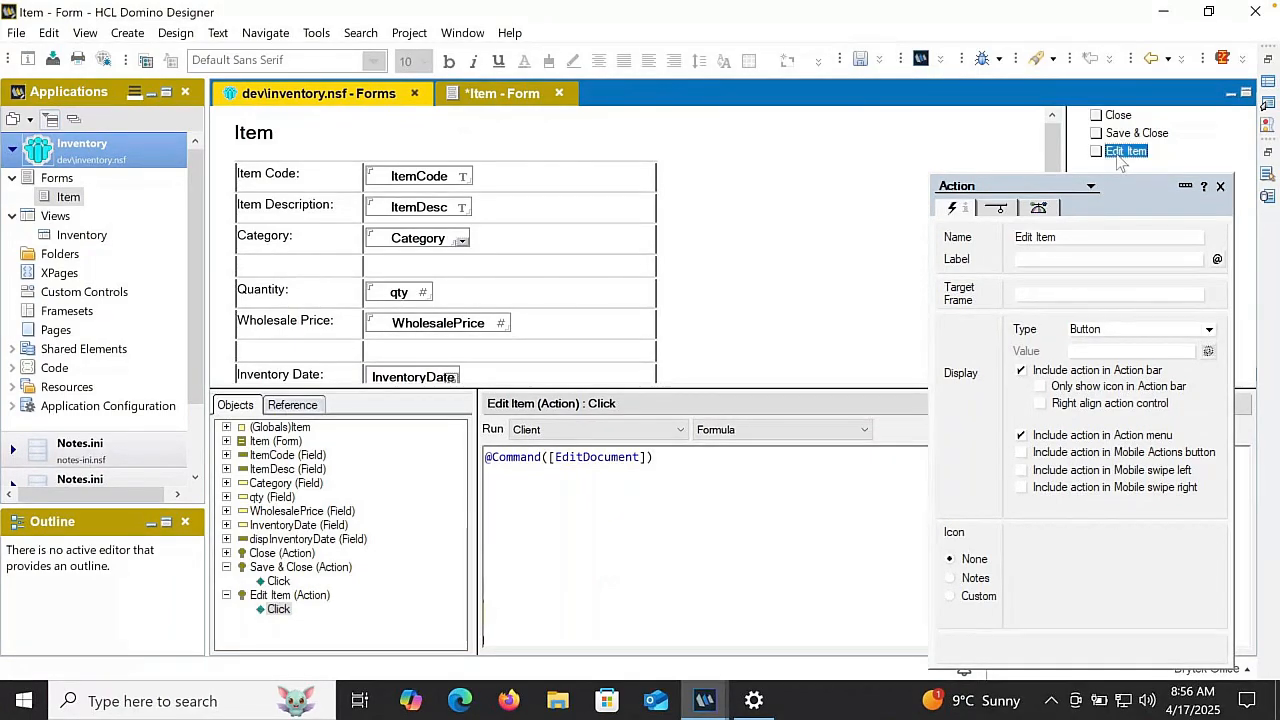
click(997, 209)
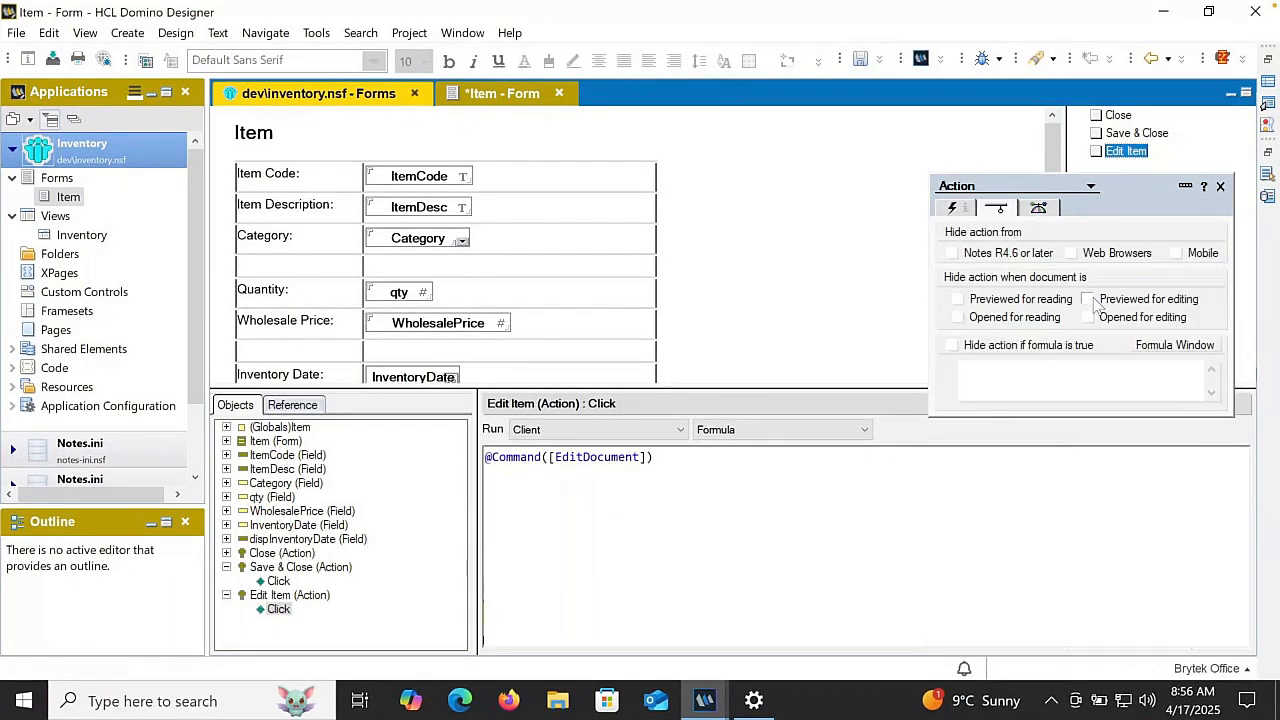
click(1090, 299)
click(1090, 317)
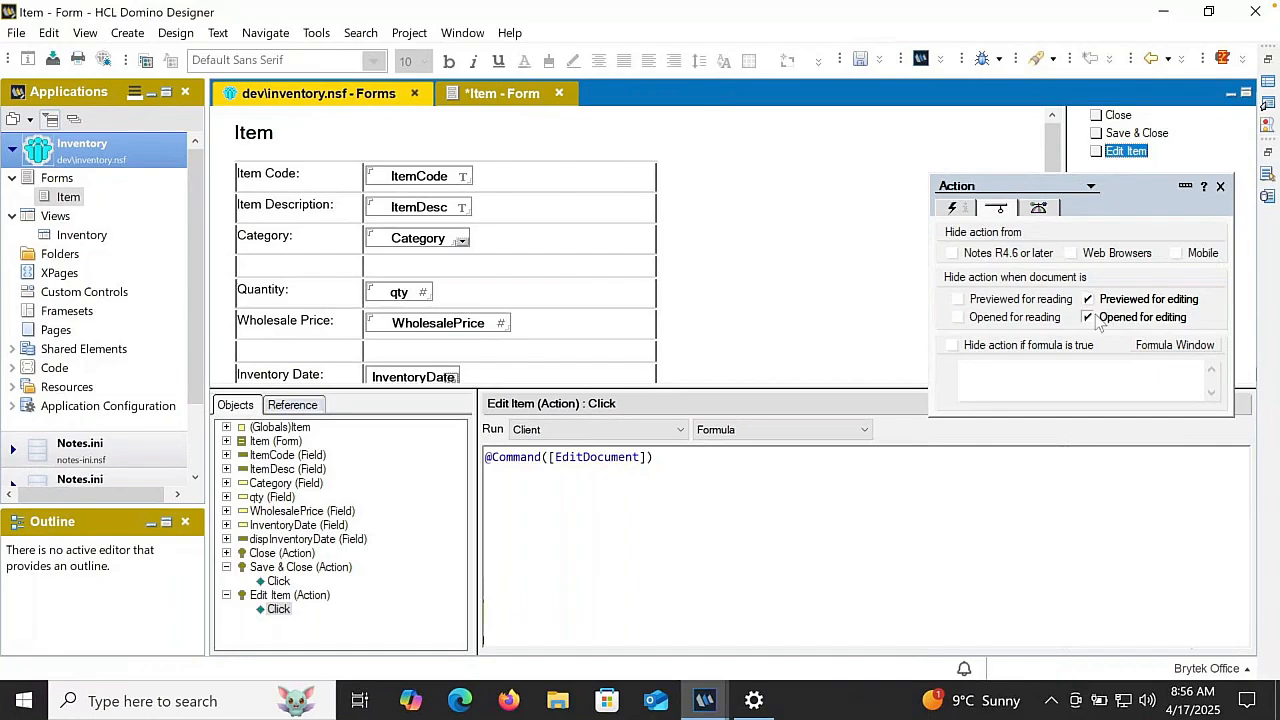
- Close the action properties, then close the Item form and save its changes
click(1220, 188)
key(Escape)
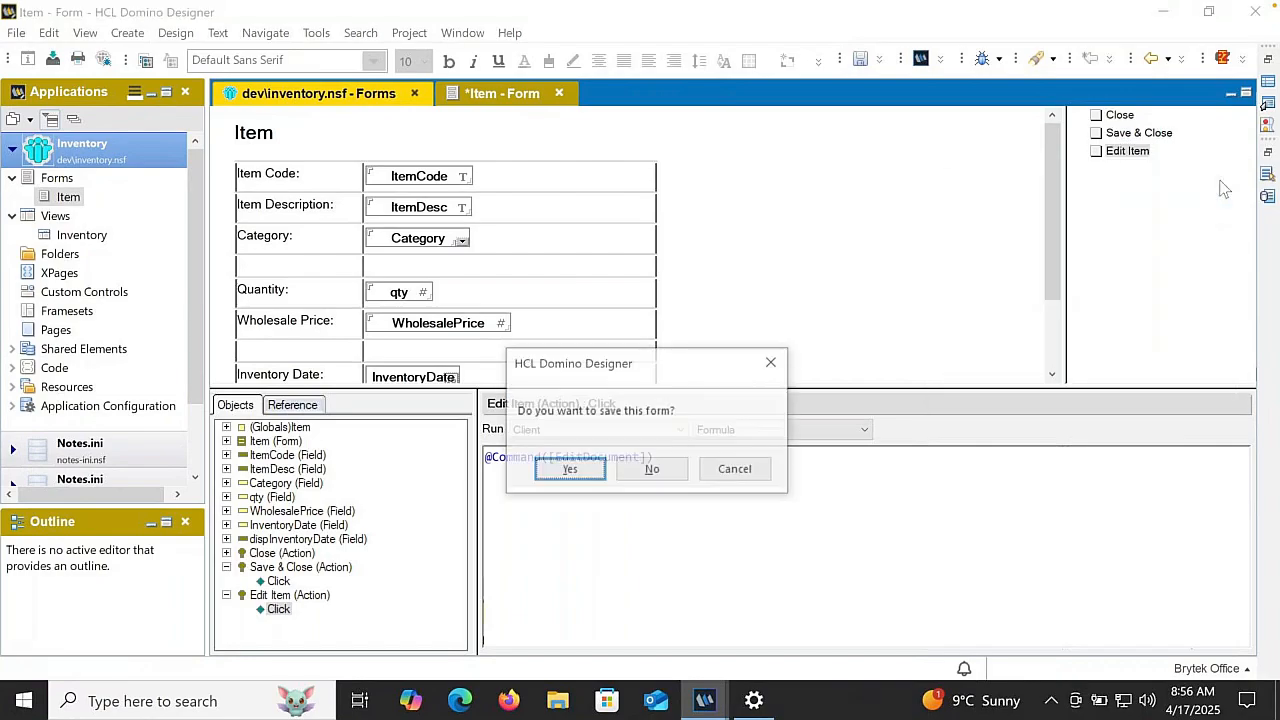
key(Return)
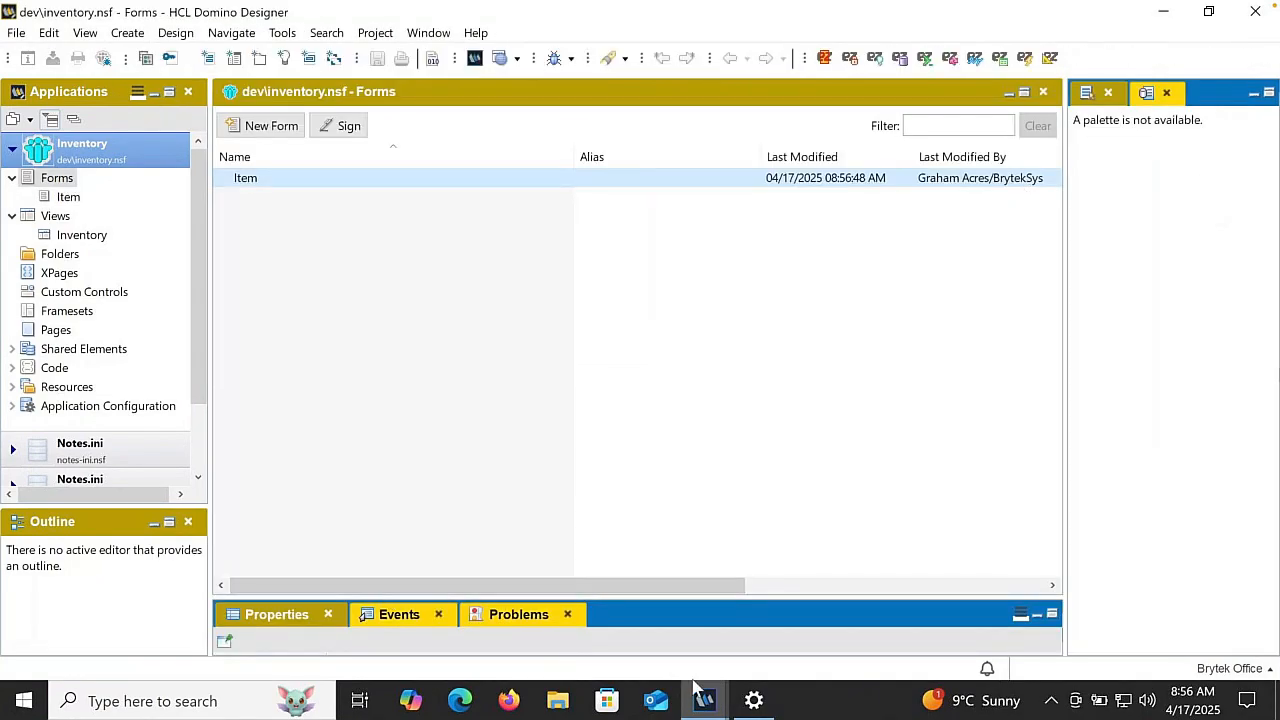
- Switch to the Inventory application in HCL Notes and start a new item from the Inventory view
mouse_move(702, 698)
click(620, 630)
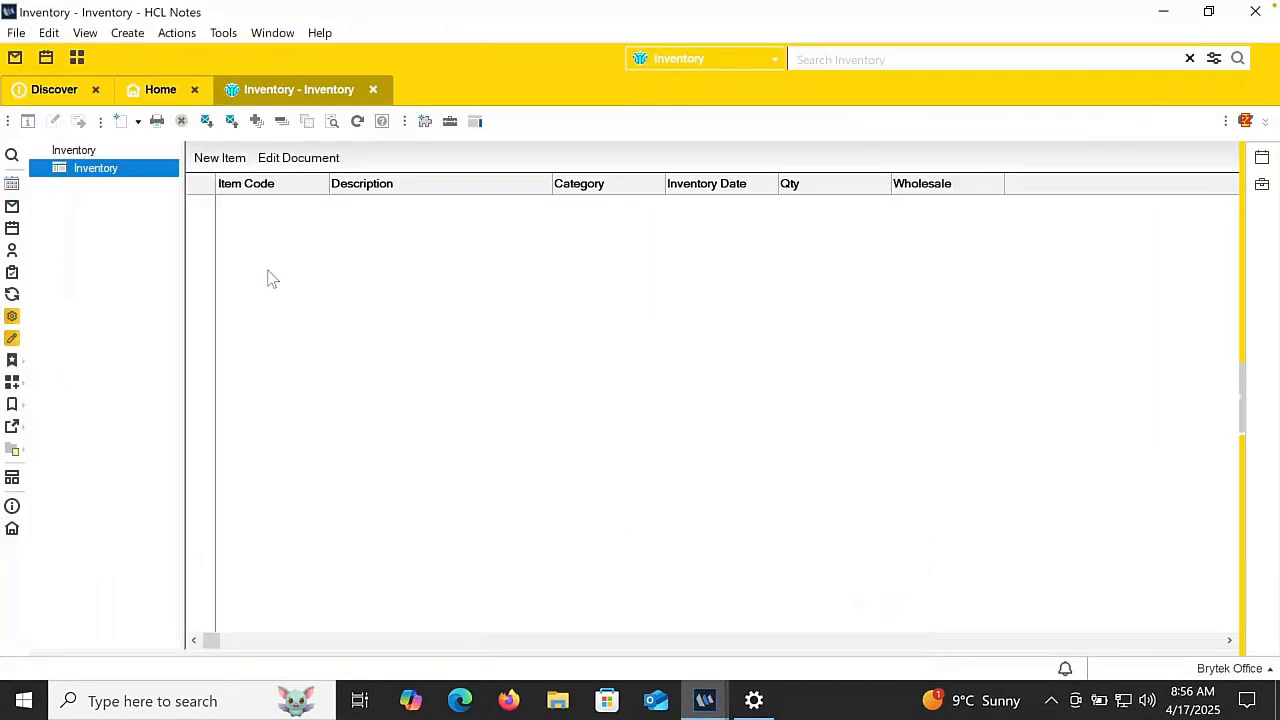
click(216, 158)
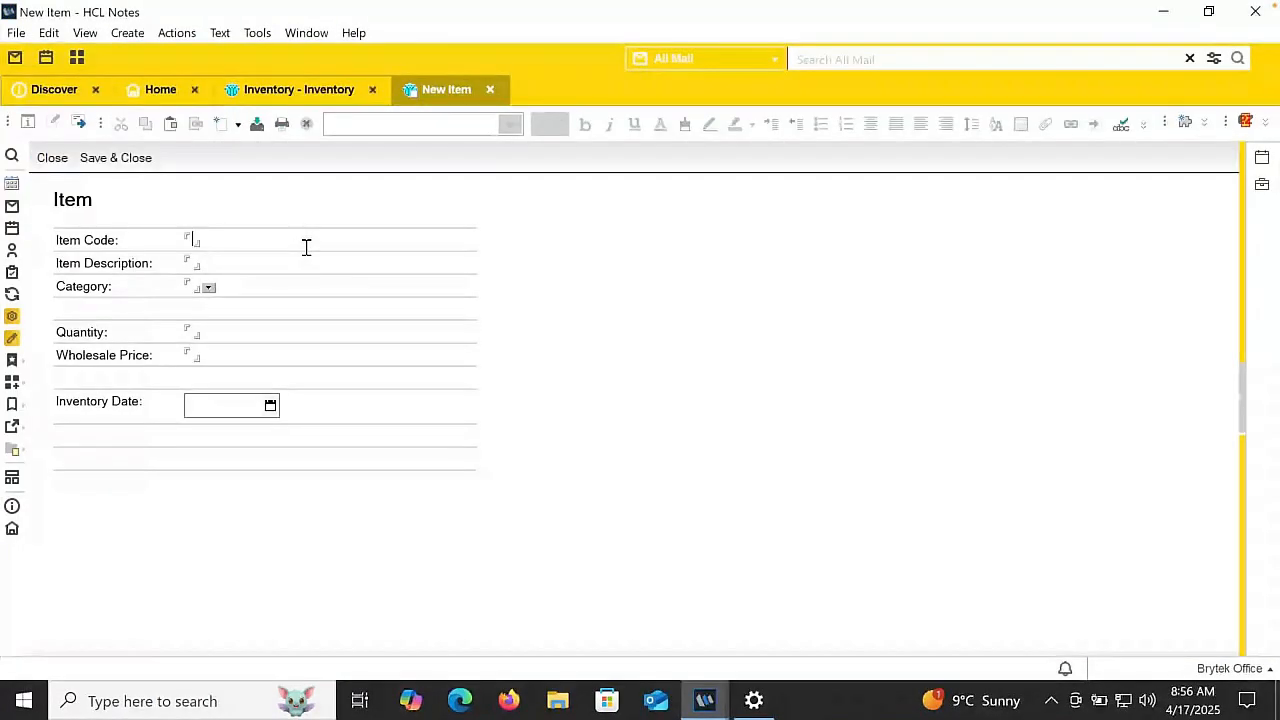
- Enter item code 123345, description Wood Screw #10 1.5" and category Screws in the new item
text(123345)
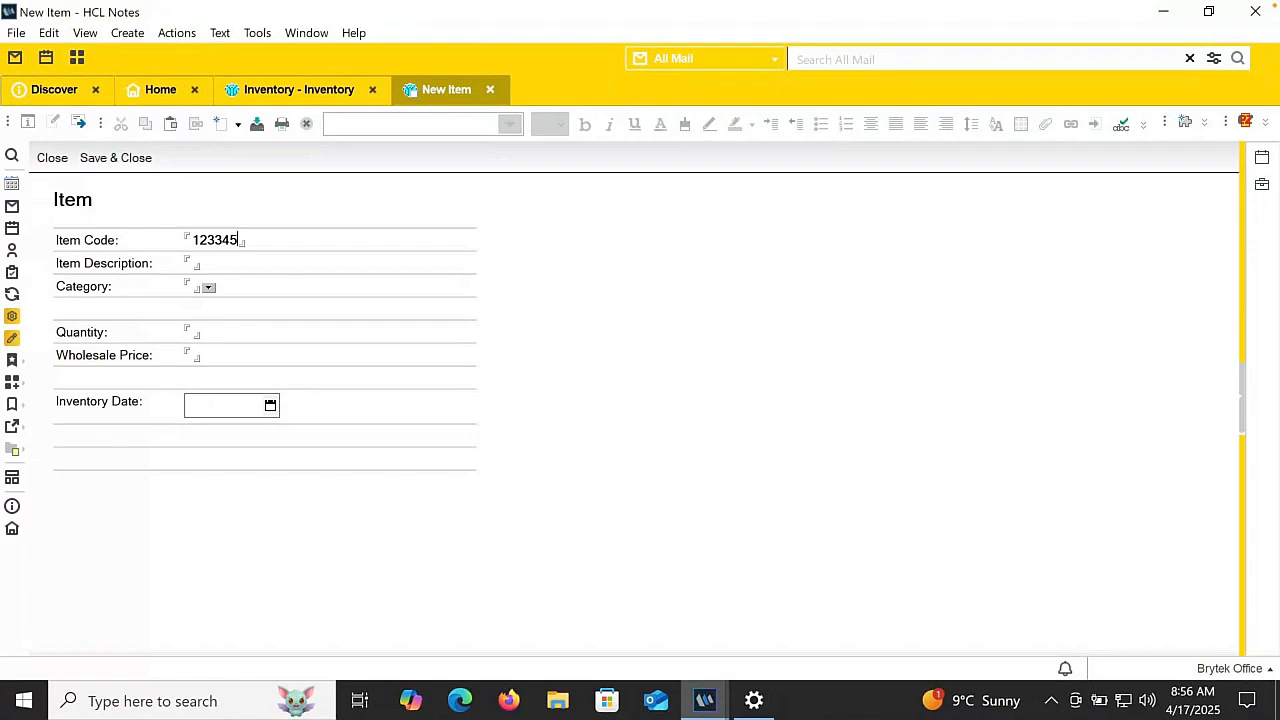
click(221, 262)
text(Wo)
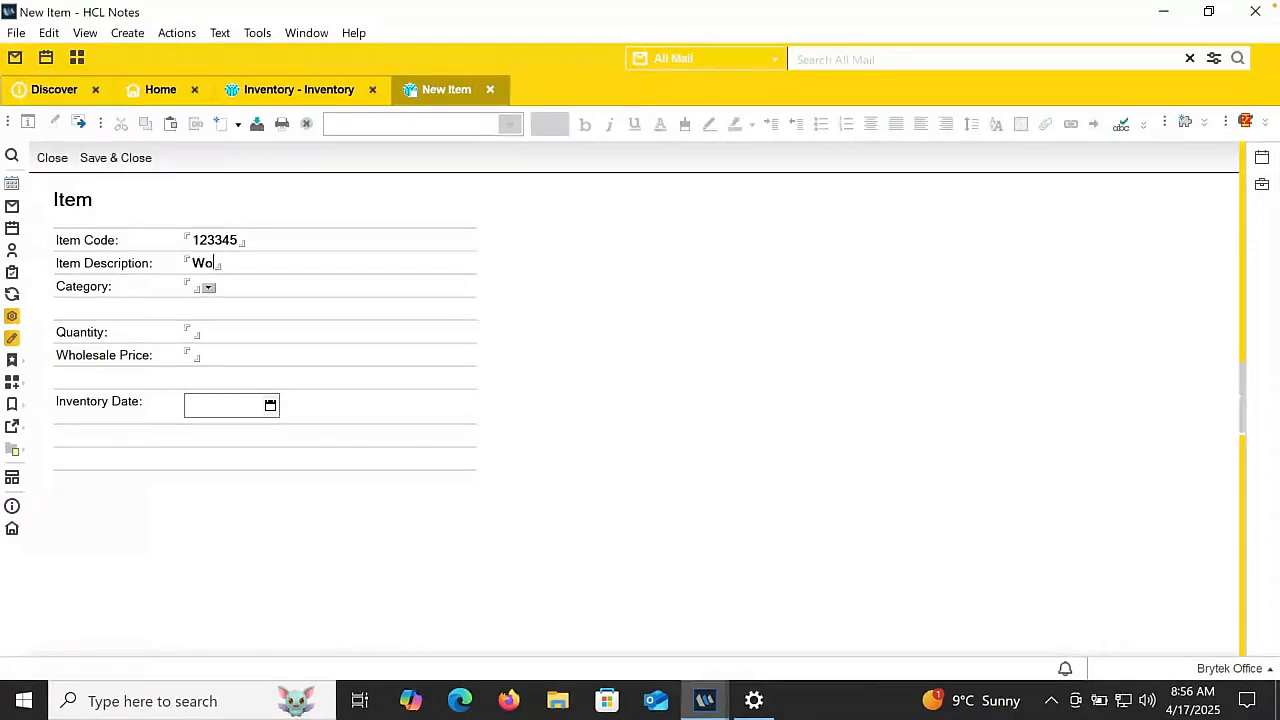
text(od Scr)
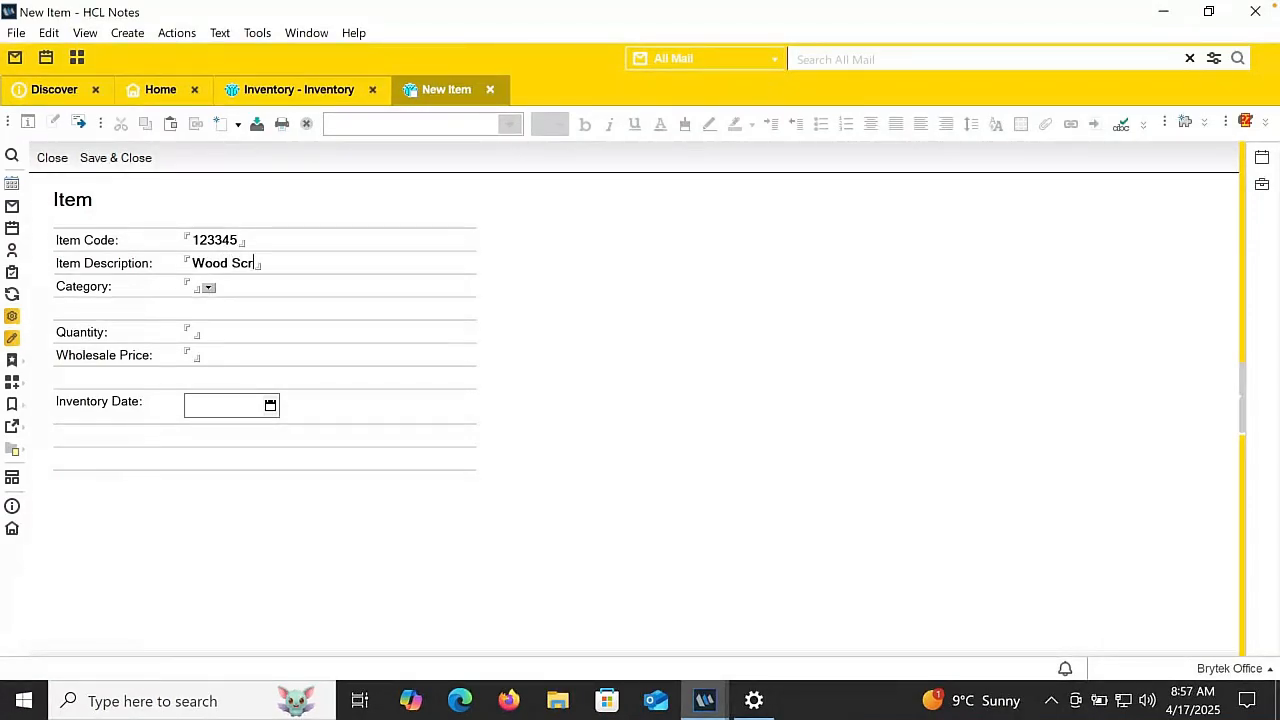
text(ew #1)
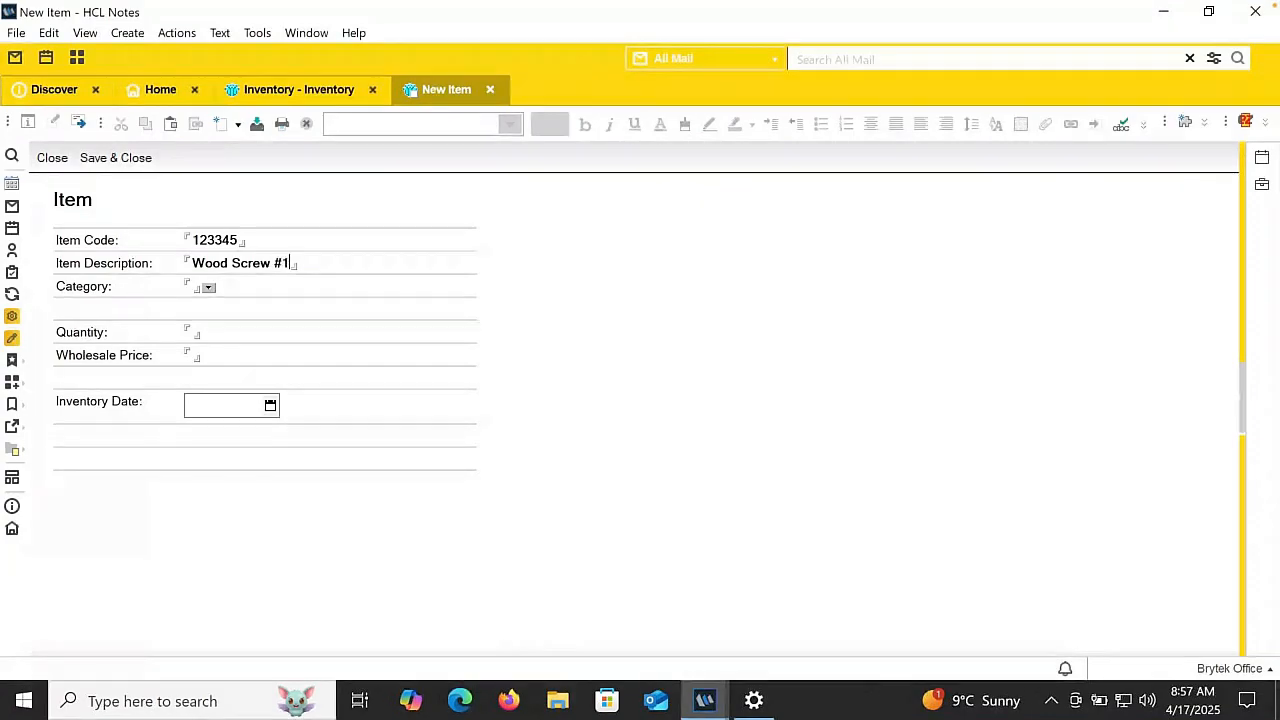
text(0 1.5)
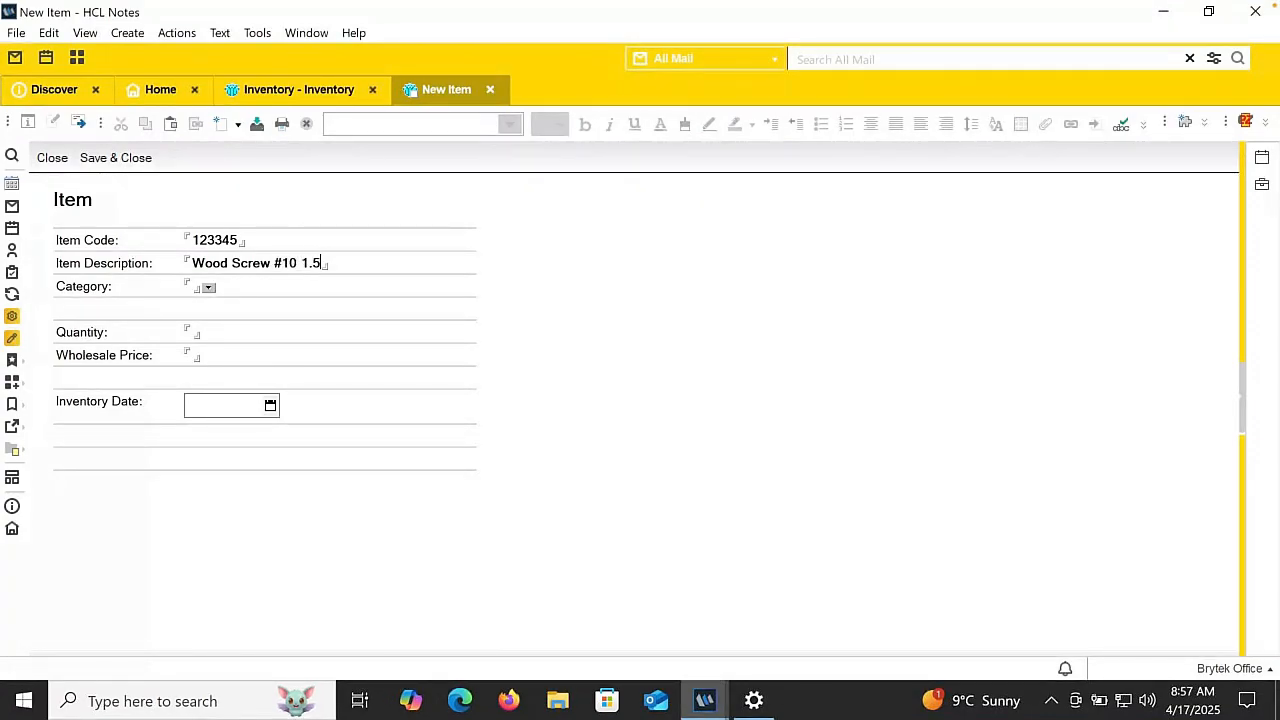
click(208, 288)
click(440, 251)
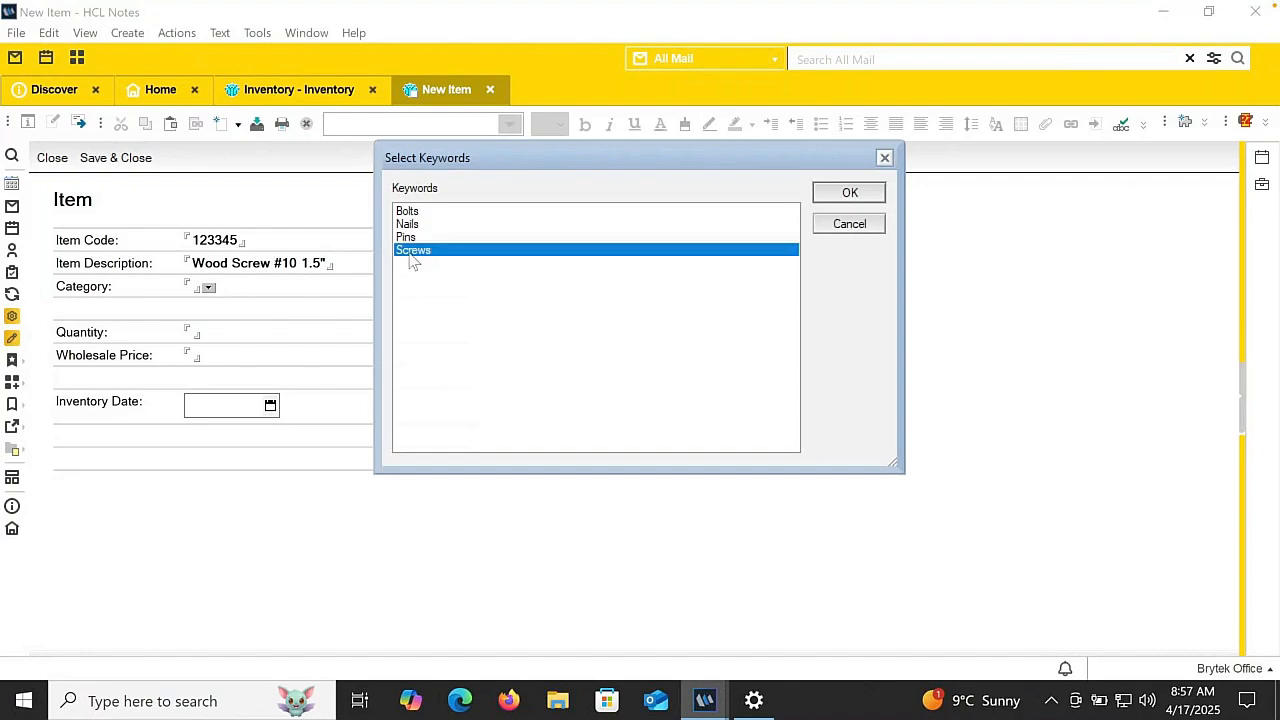
click(845, 193)
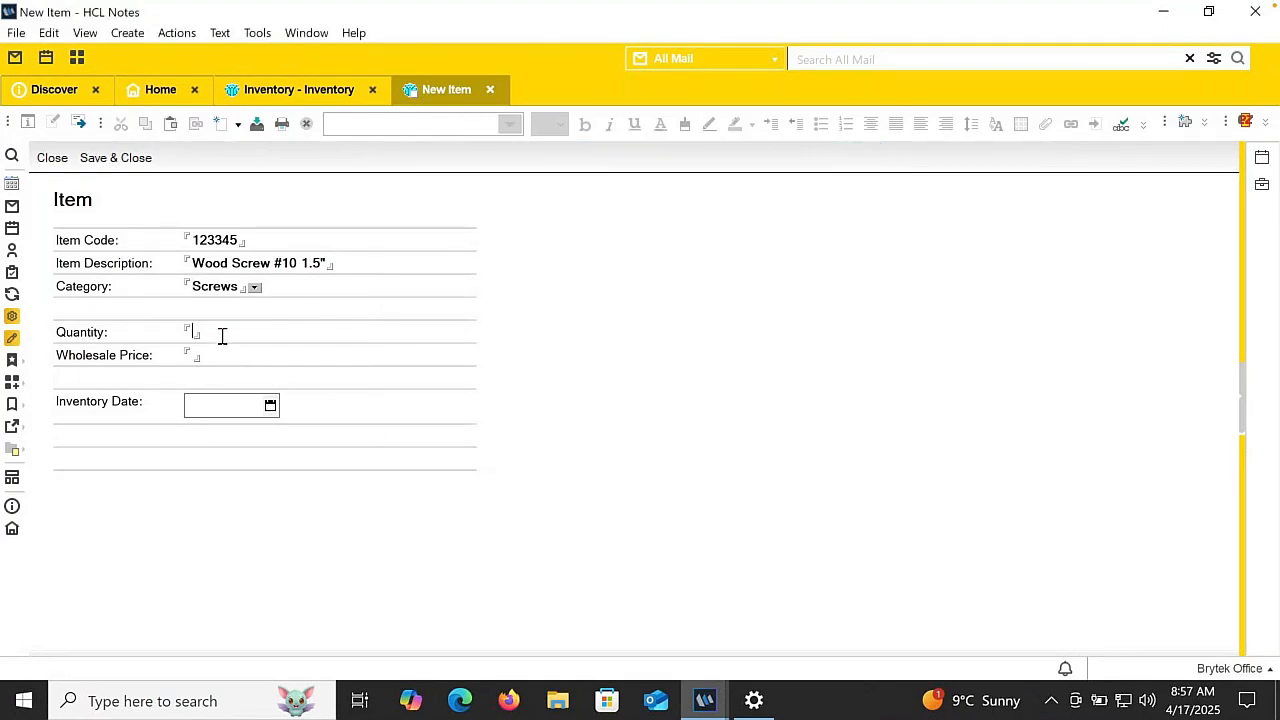
- Set the quantity to 450250, wholesale price to 0.08 and inventory date to 04/17/2025, then save and close the item
text(4502)
text(50)
text(0.08)
click(270, 405)
click(285, 511)
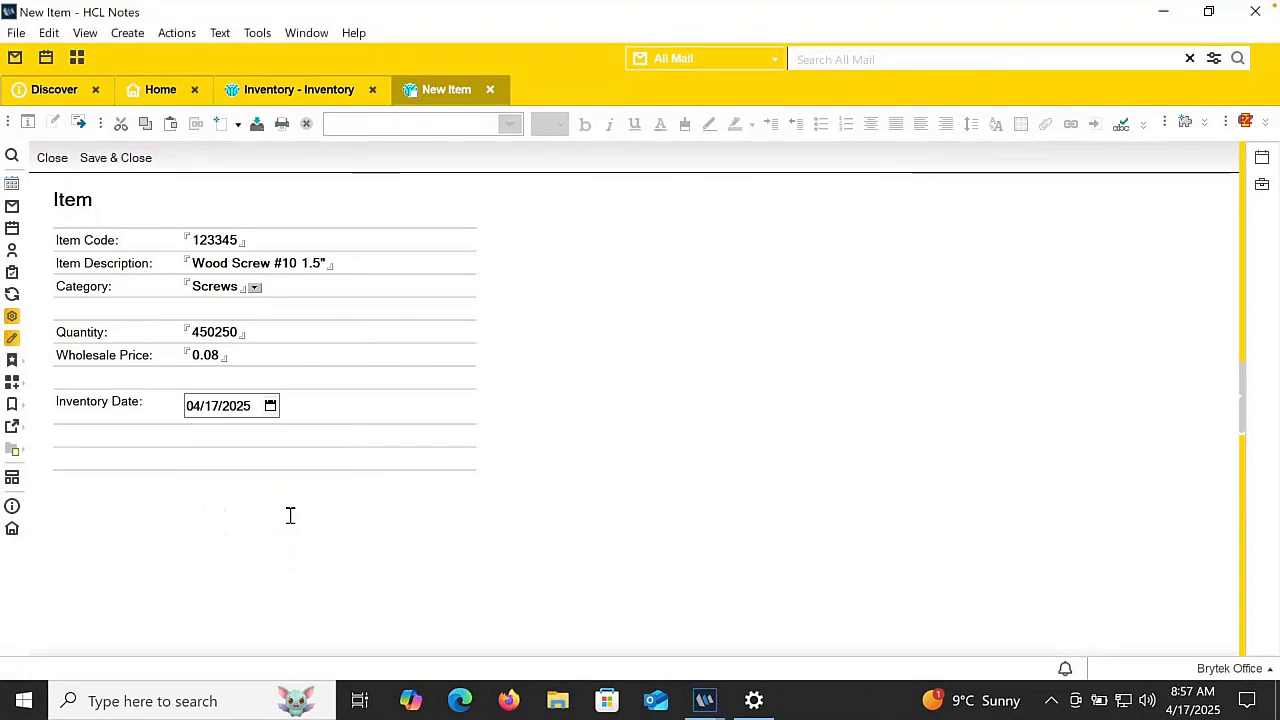
click(105, 158)
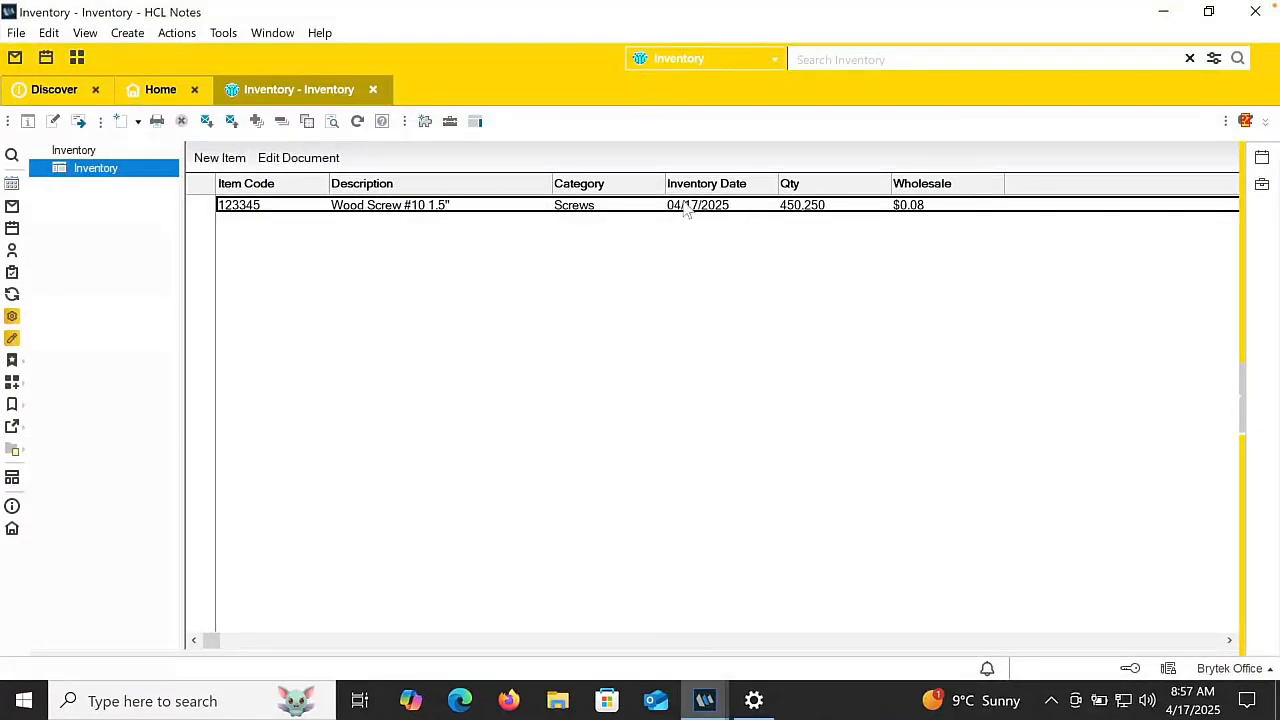
- Test the form actions by opening the Wood Screw item, switching it to edit mode, and saving and closing it
double_click(352, 218)
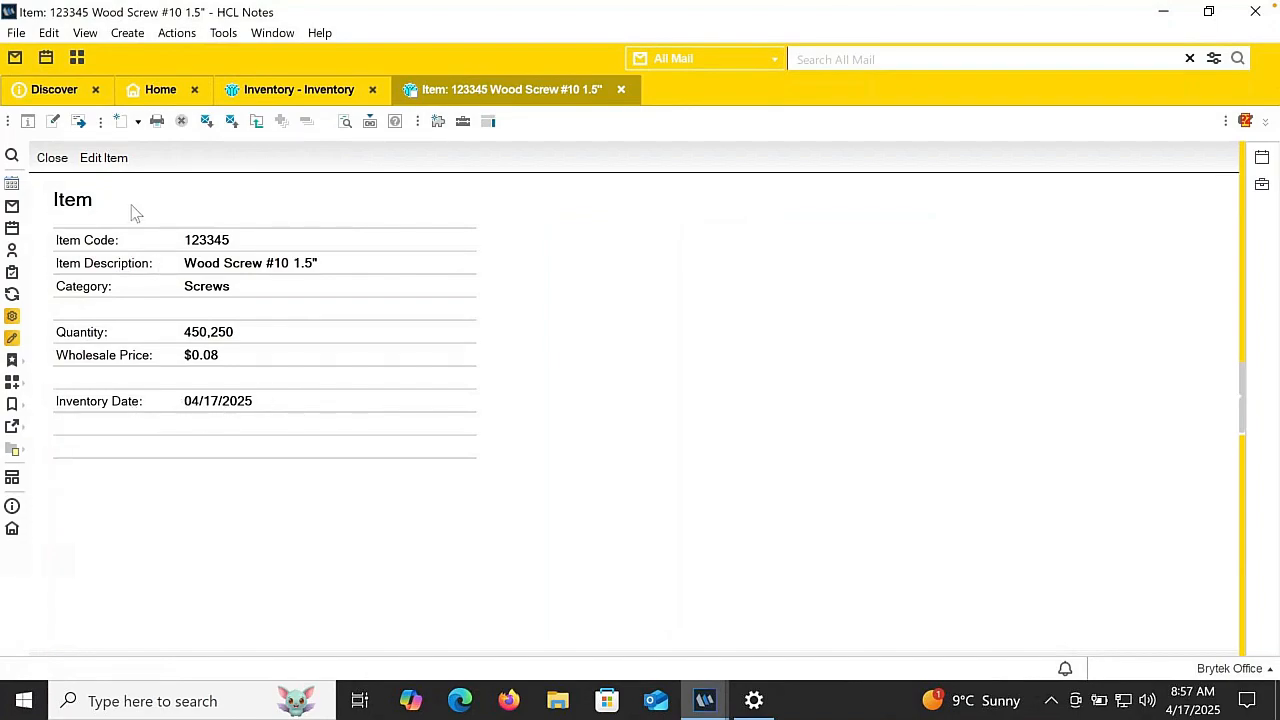
click(104, 158)
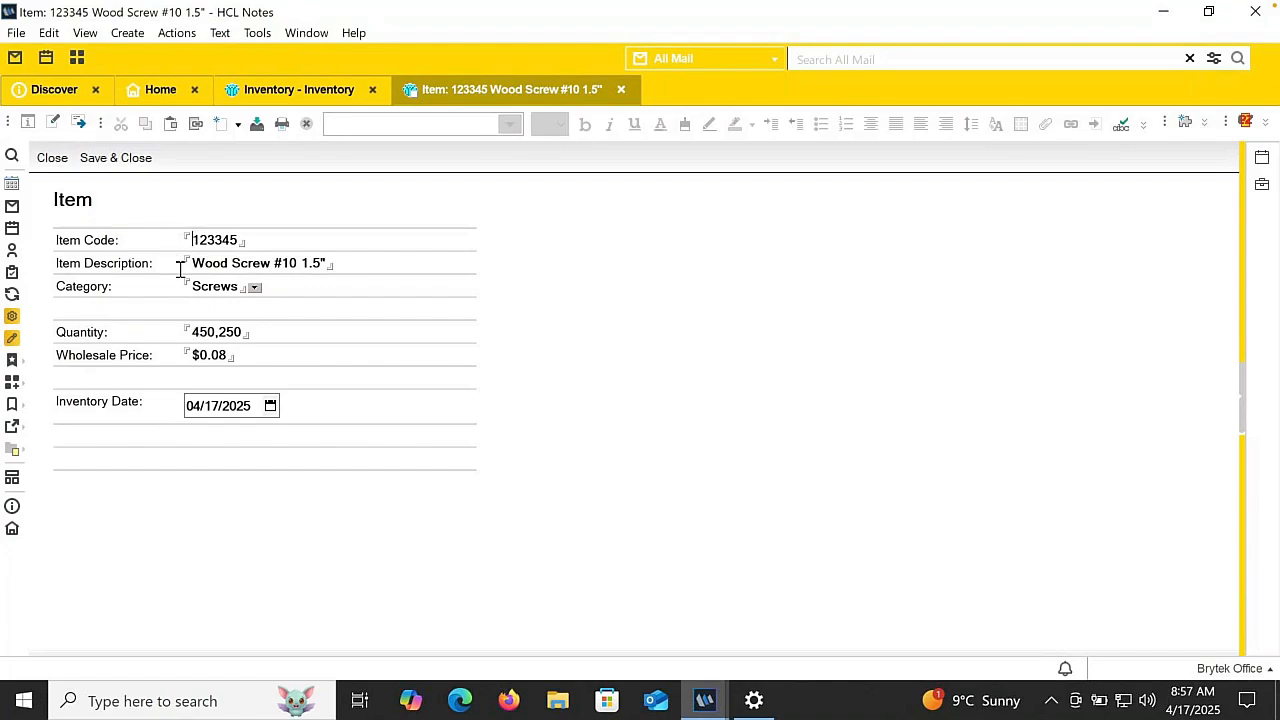
click(140, 157)
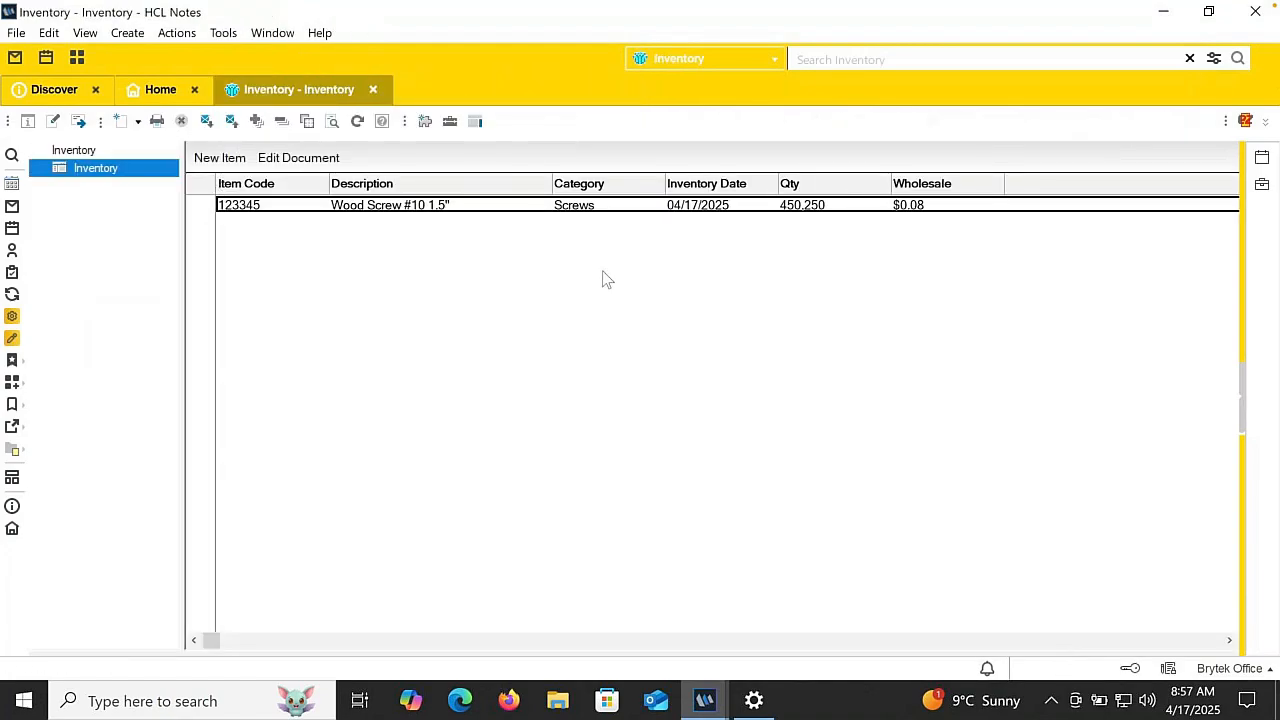
- Close the Inventory application, reopen it from the OpenNTF Demo workspace page, and close it again
click(375, 90)
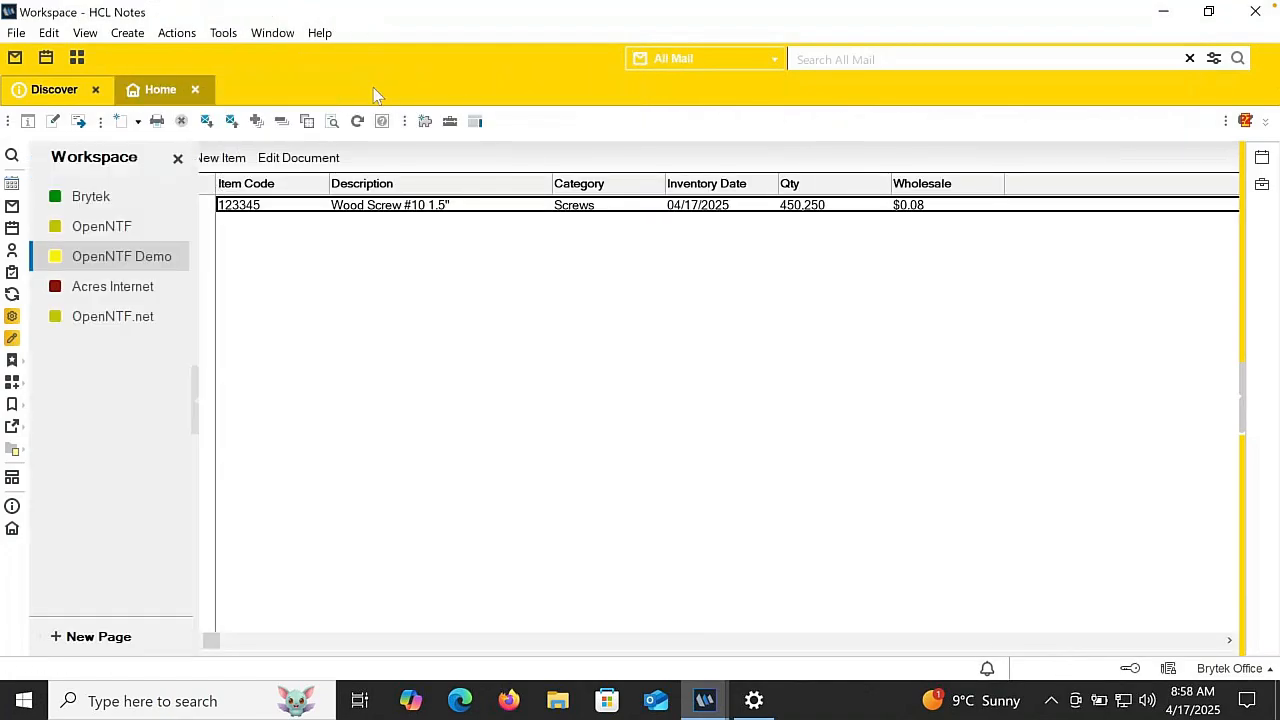
double_click(262, 200)
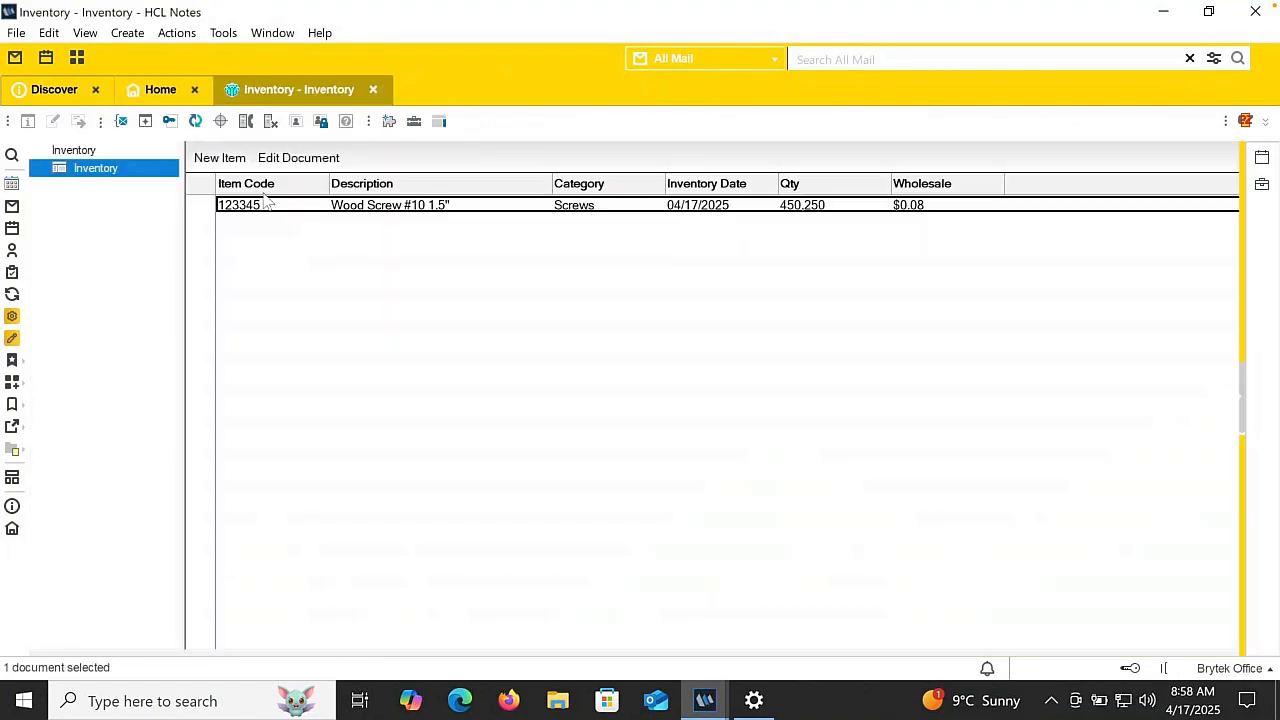
click(375, 90)
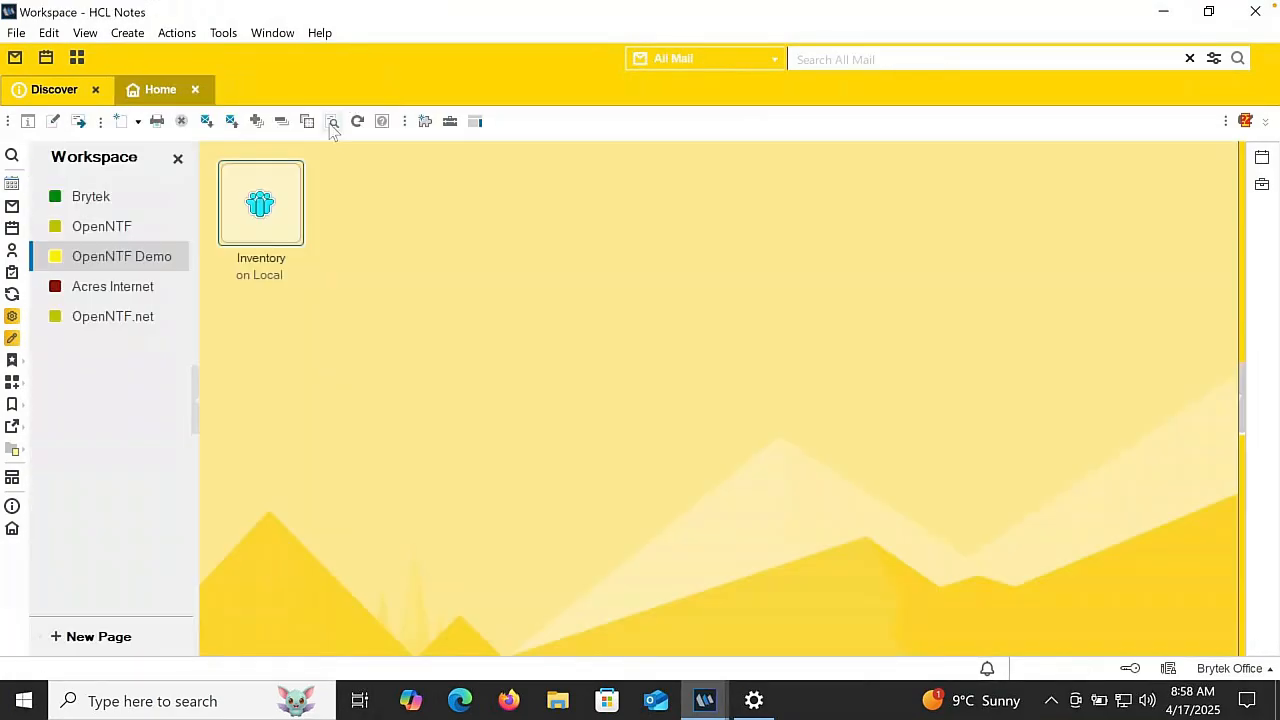
- Start restyling the Inventory application with the Blue application color, the Dark outline style, and the Calibri typeface
right_click(258, 204)
mouse_move(315, 312)
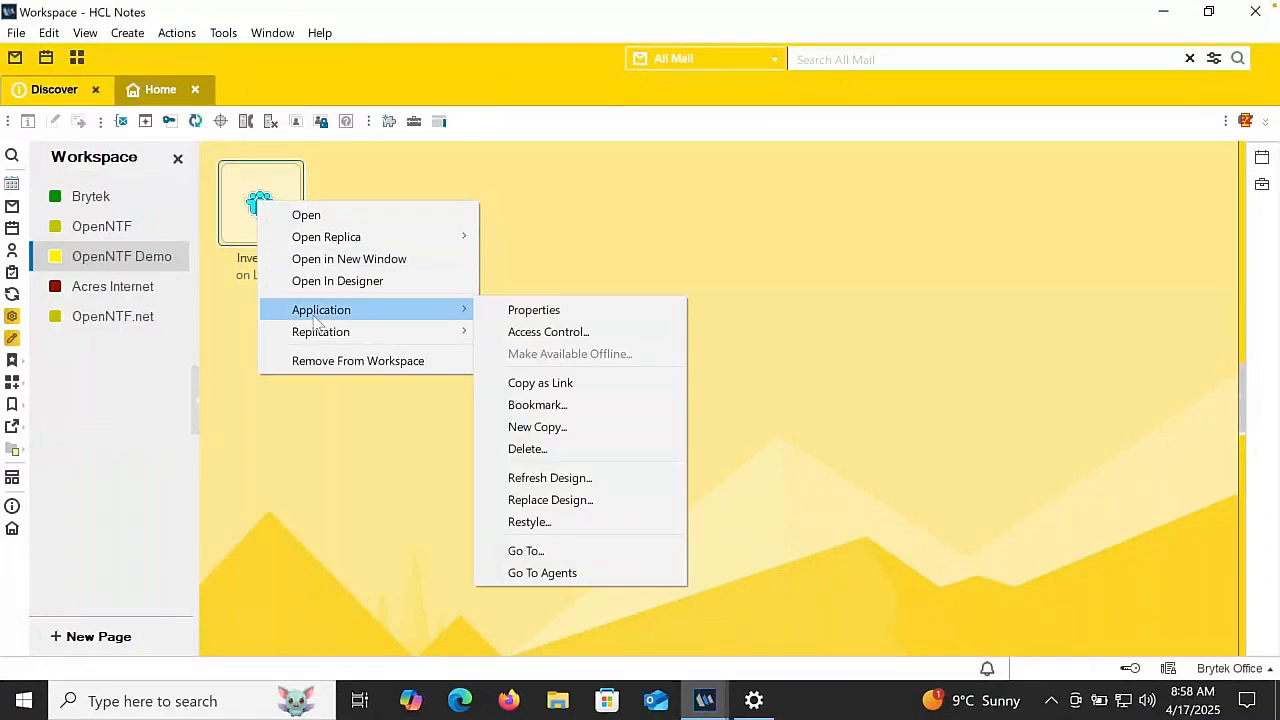
click(560, 521)
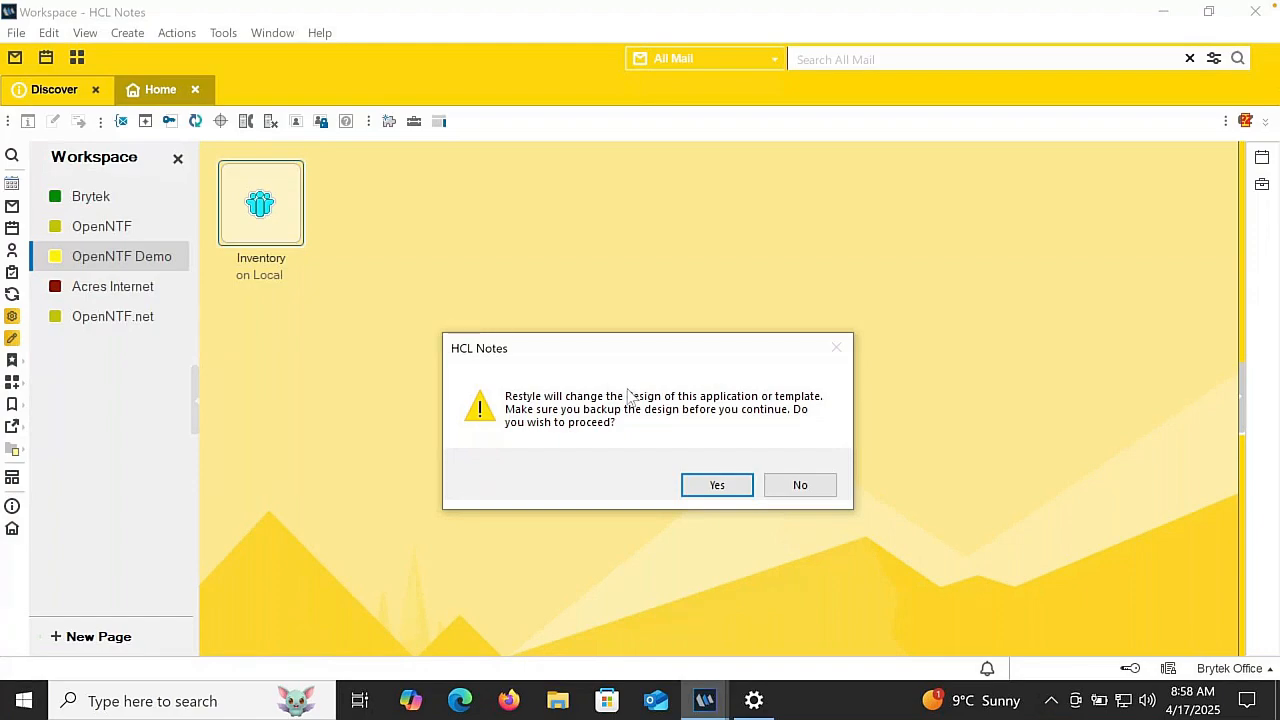
click(714, 485)
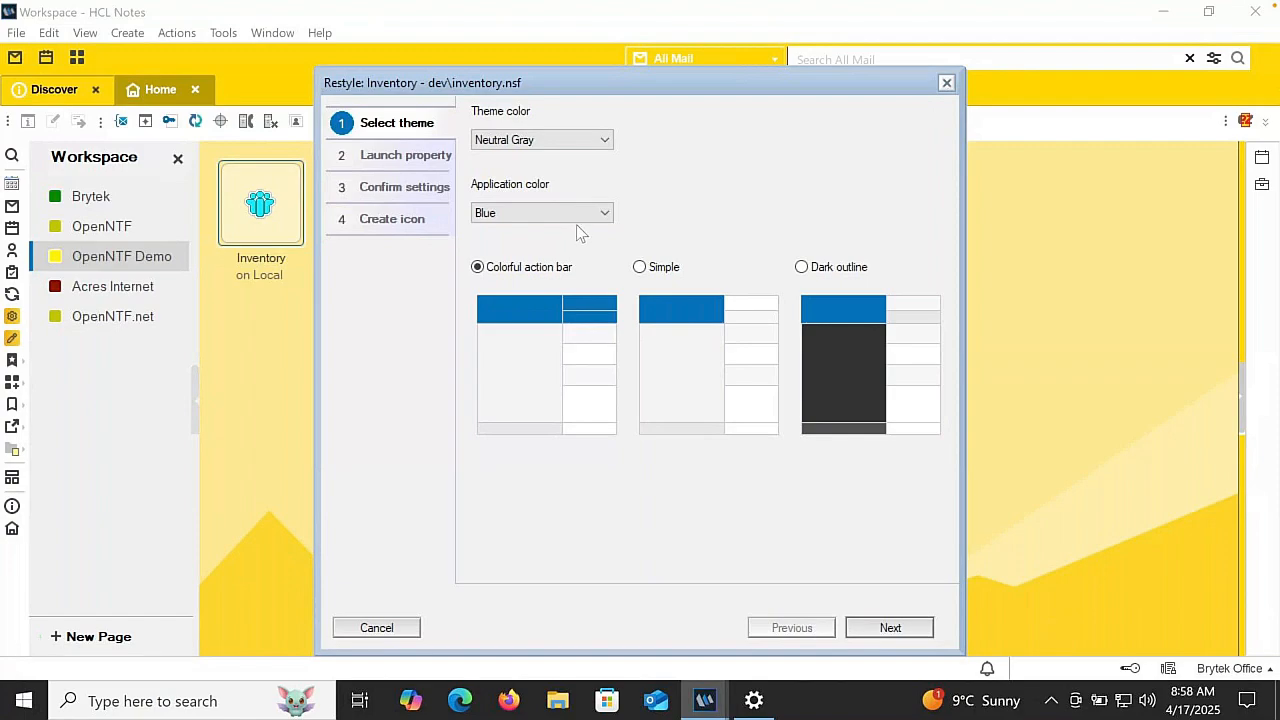
click(805, 269)
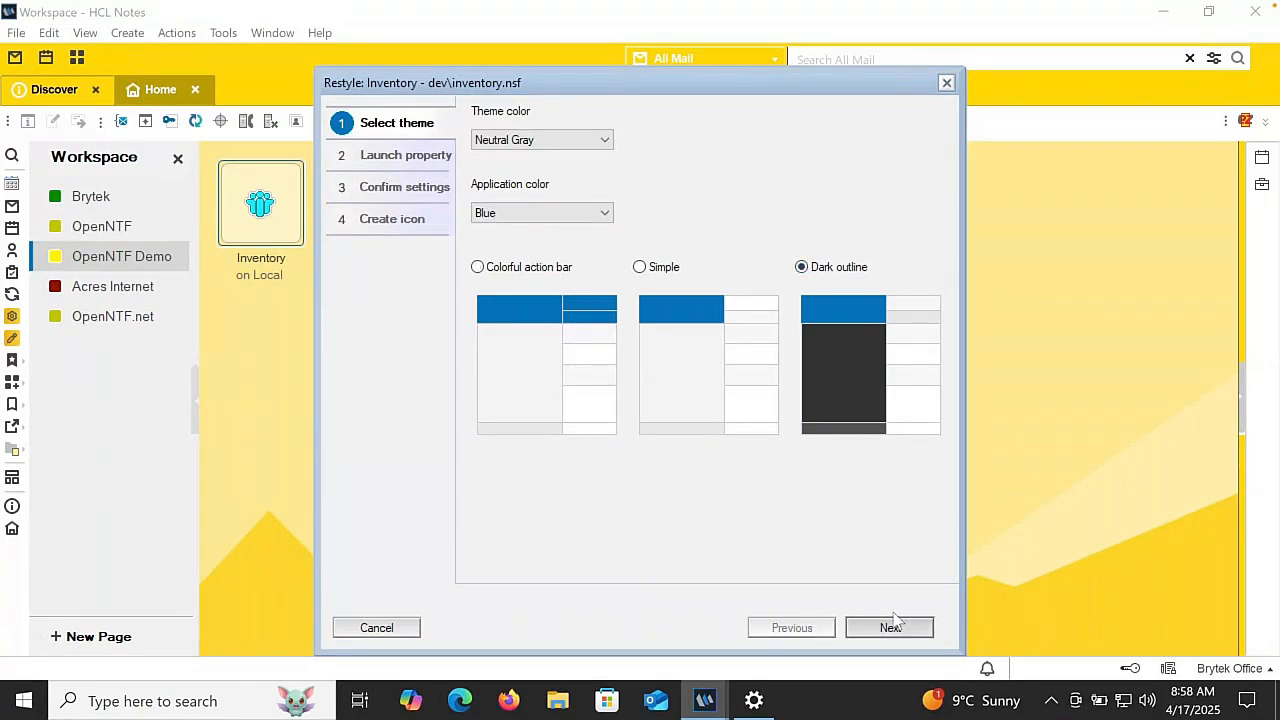
click(598, 214)
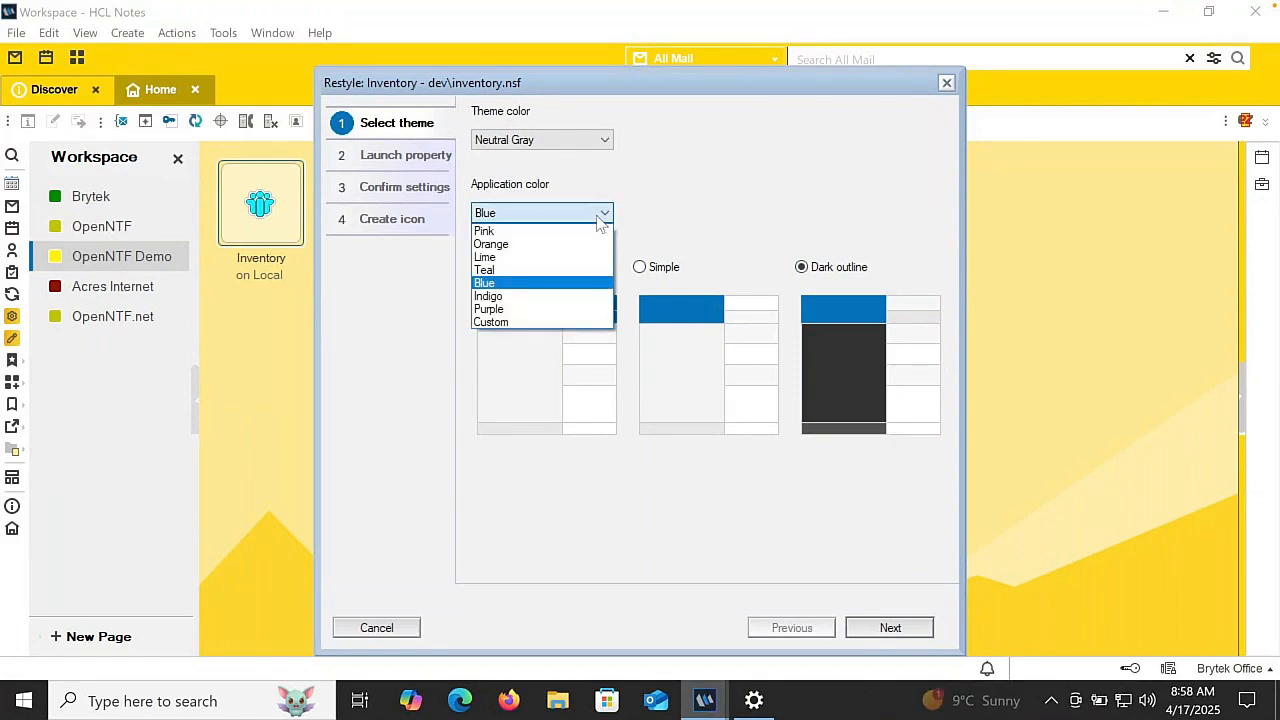
click(598, 214)
click(885, 627)
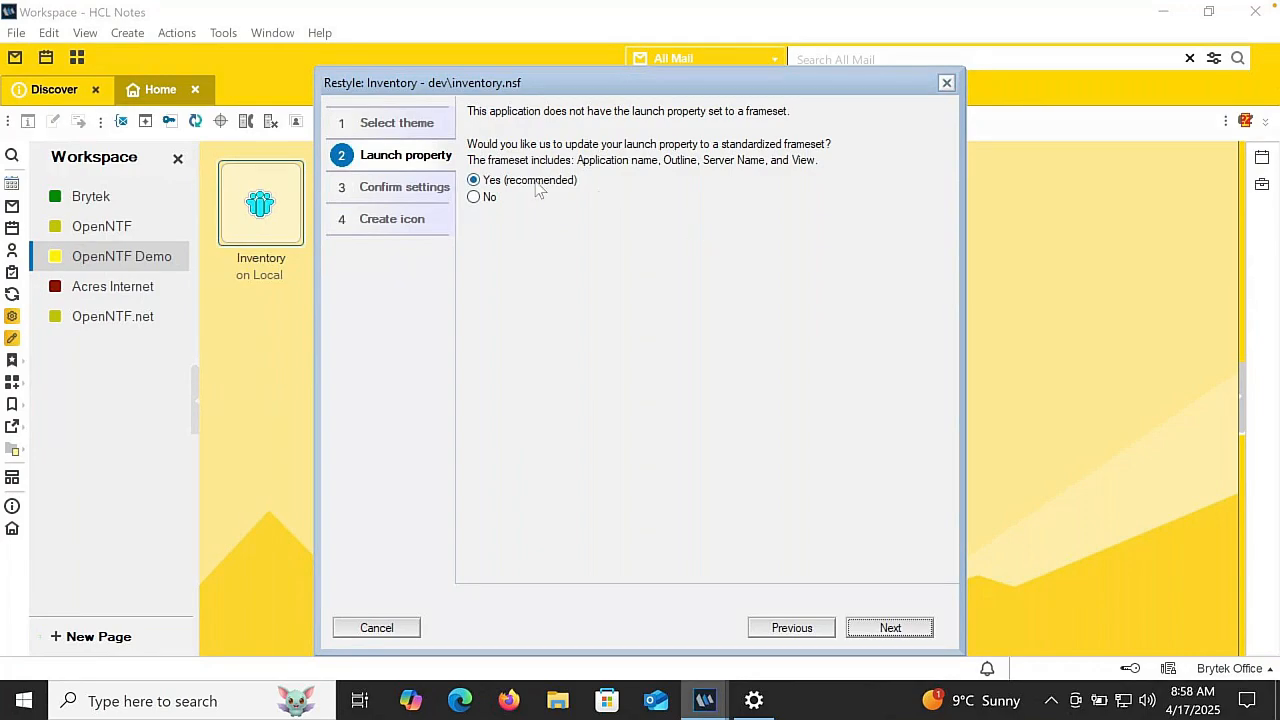
click(410, 194)
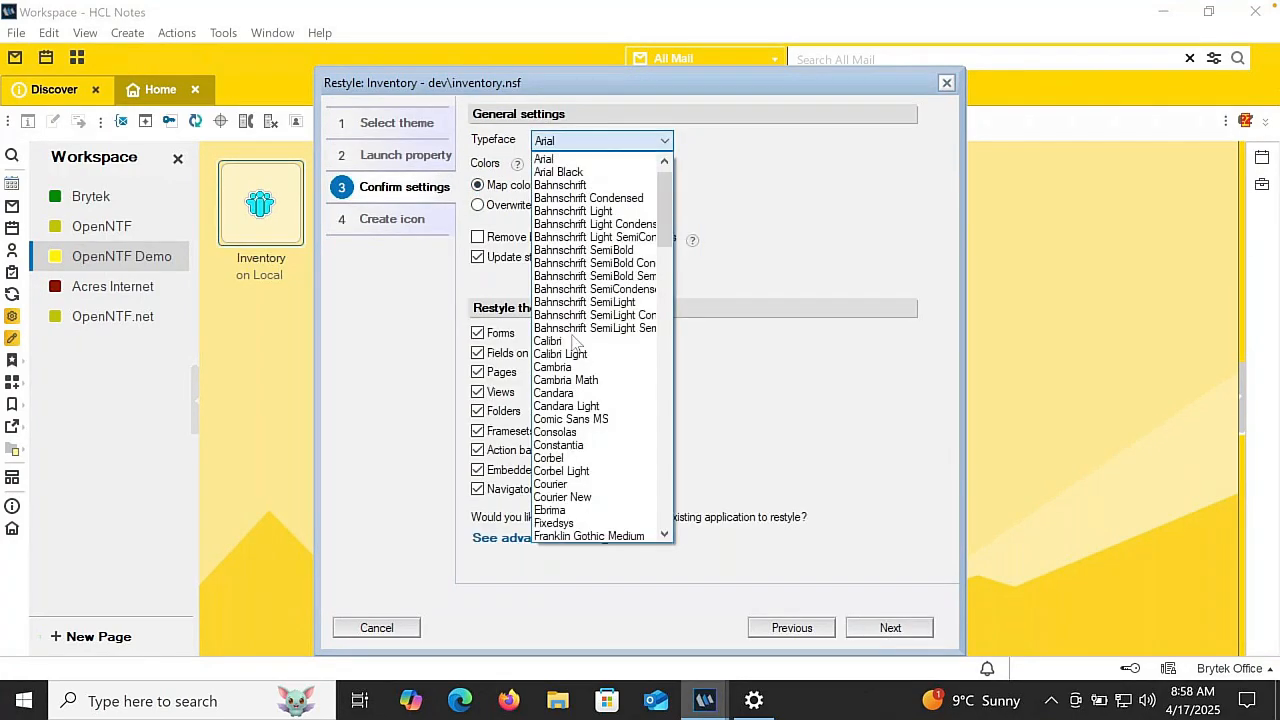
click(567, 342)
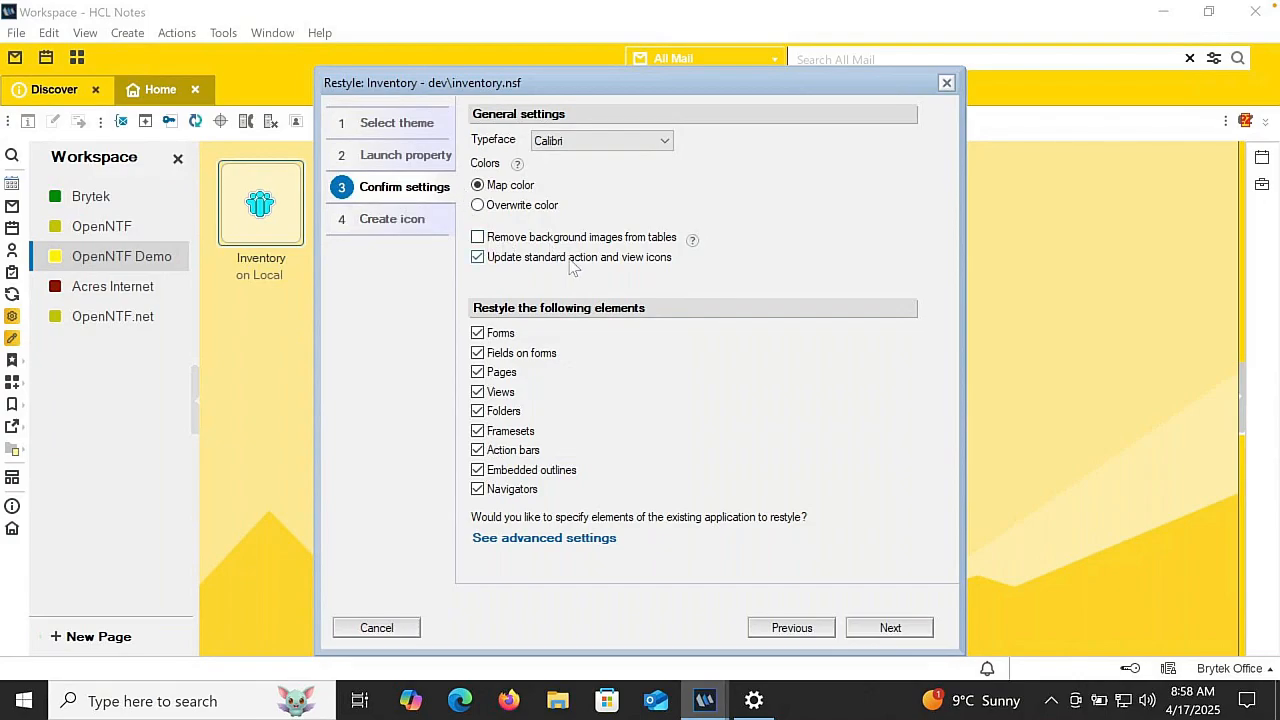
- Create a new application icon using the Database symbol and run the restyle
click(370, 220)
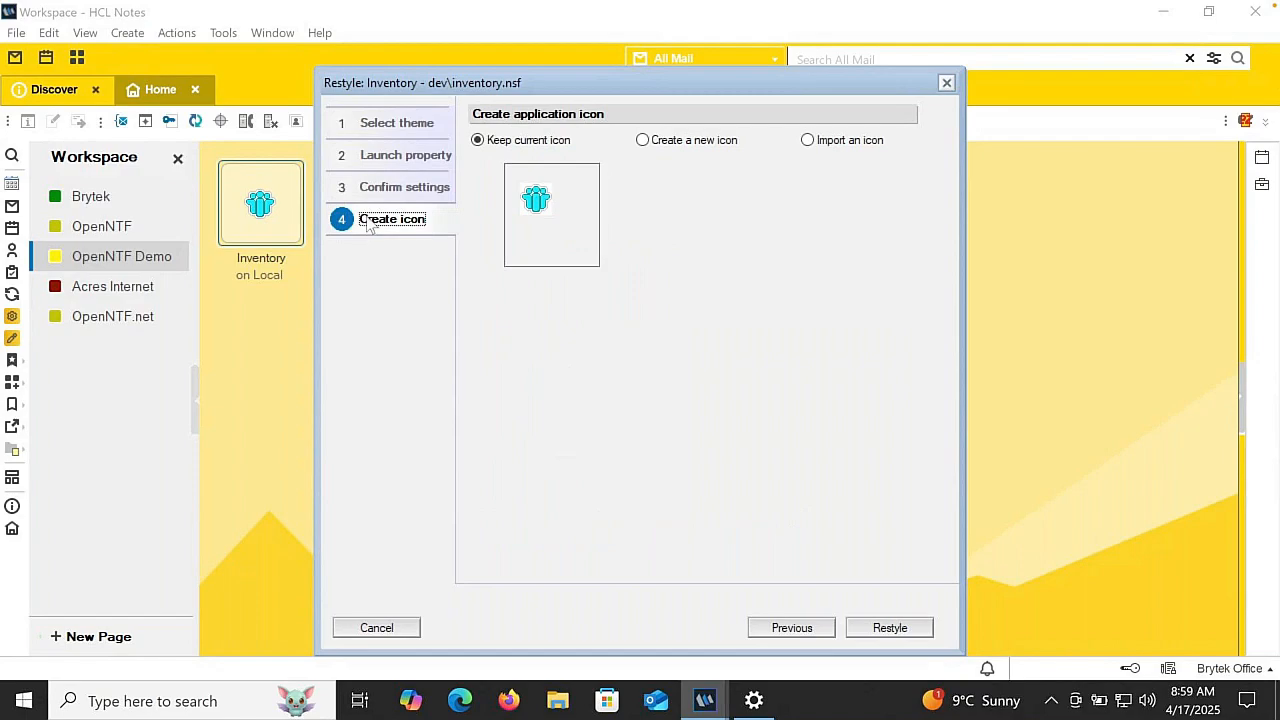
click(660, 142)
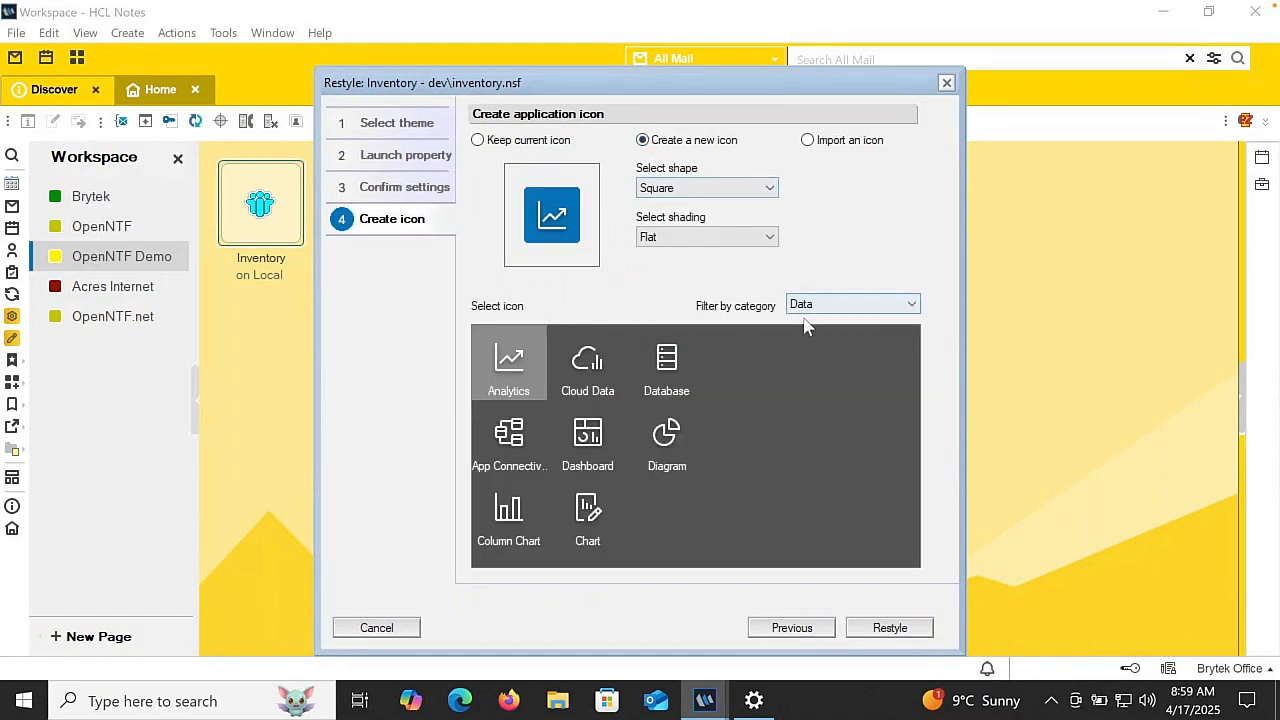
click(678, 360)
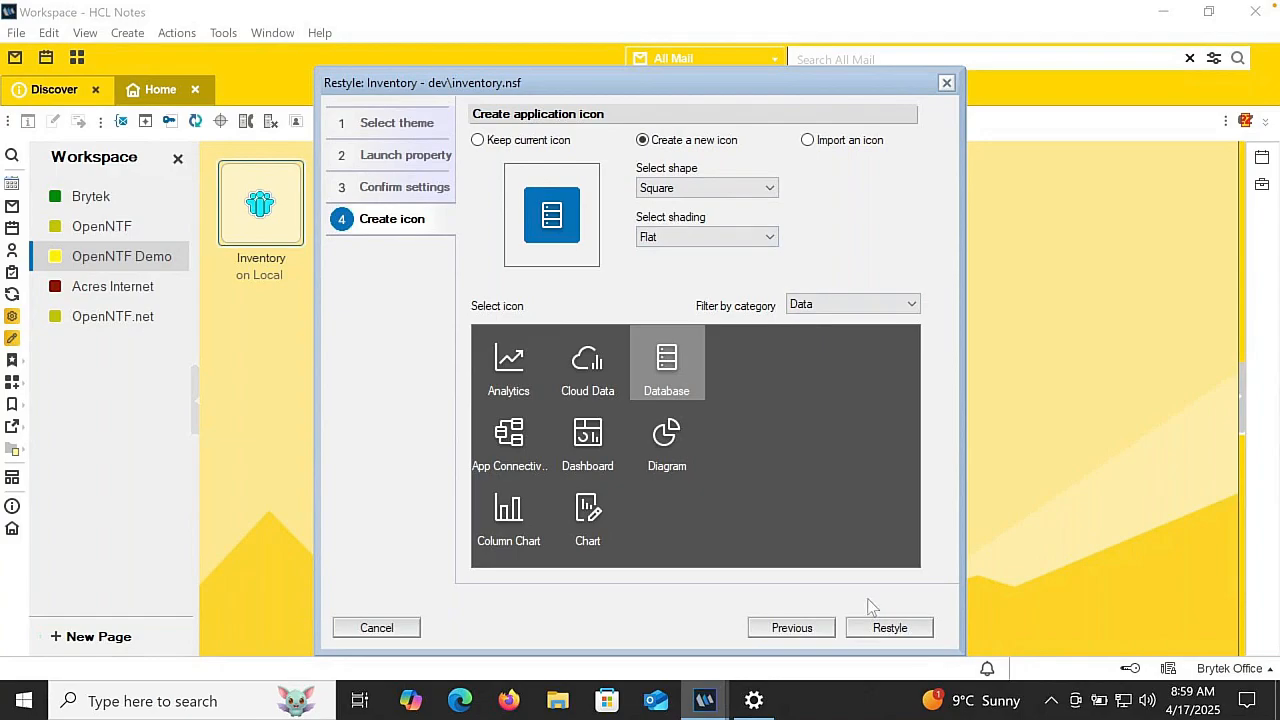
click(880, 632)
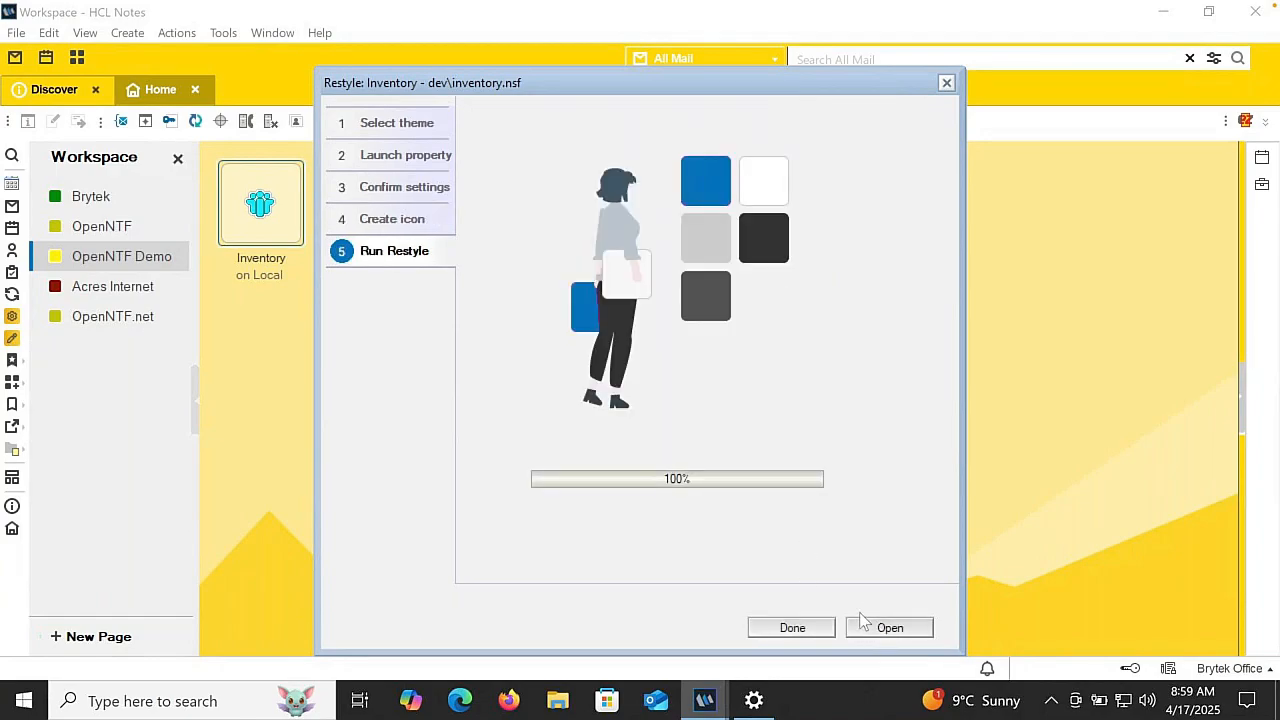
- Open the restyled Inventory application and check the Wood Screw item's form, closing the item after viewing
click(863, 622)
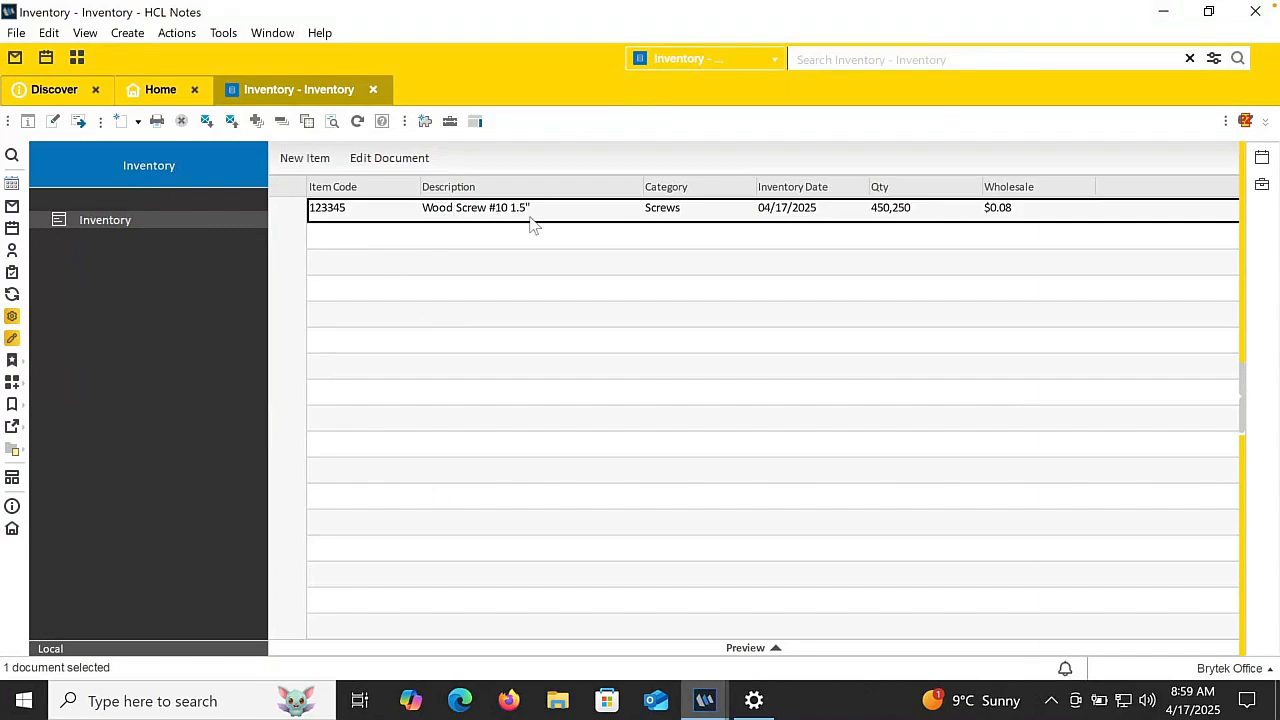
double_click(474, 209)
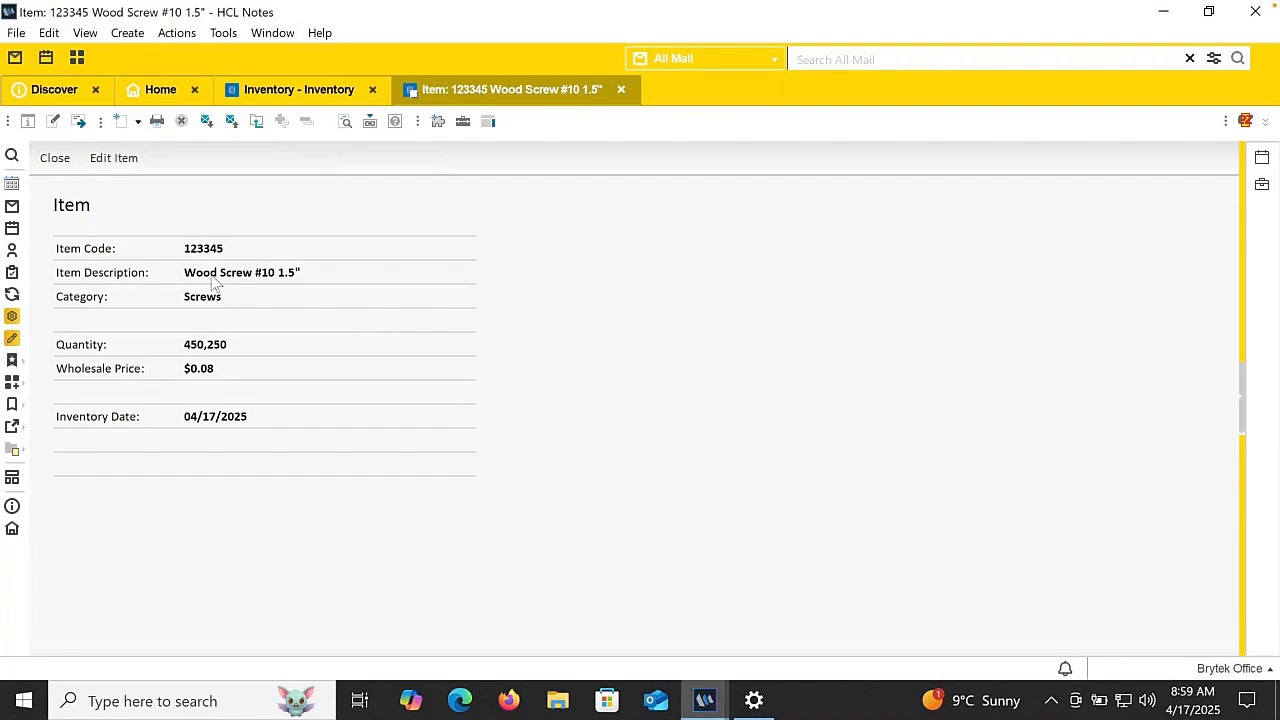
click(58, 160)
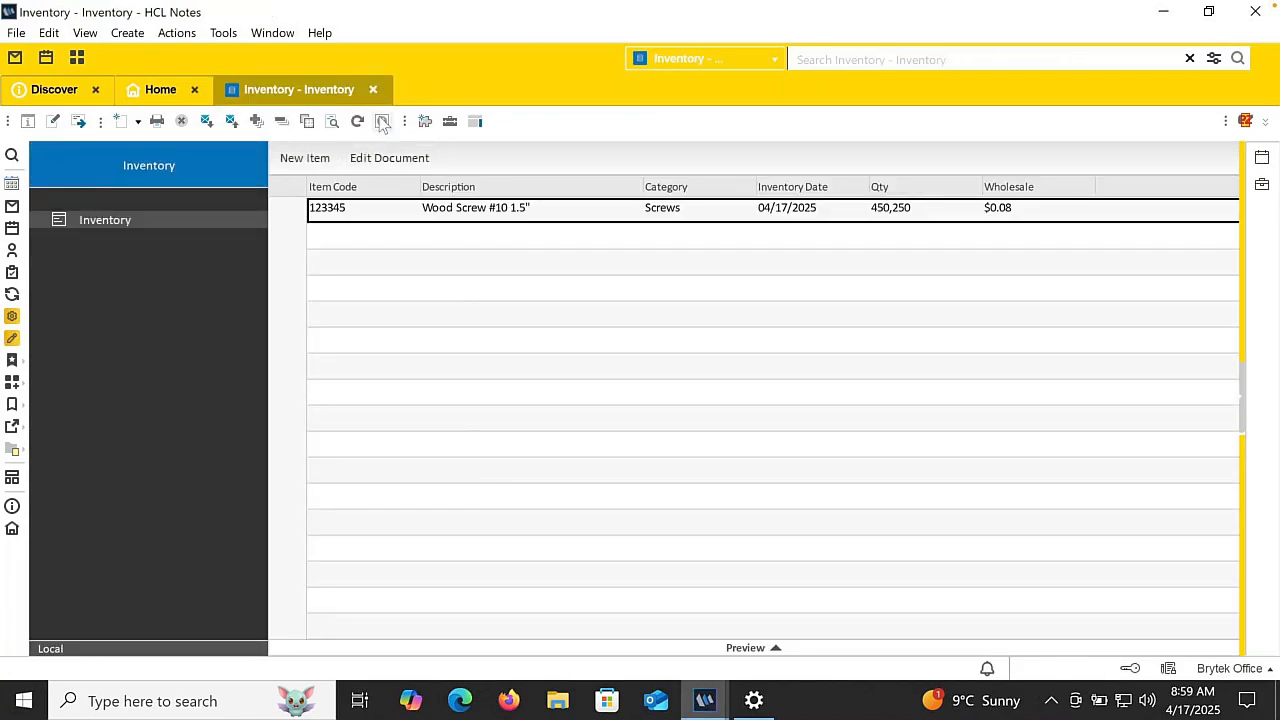
- Switch to Domino Designer and create a shared view named Inventory by Category based on the Inventory view, saving it for customization
mouse_move(705, 700)
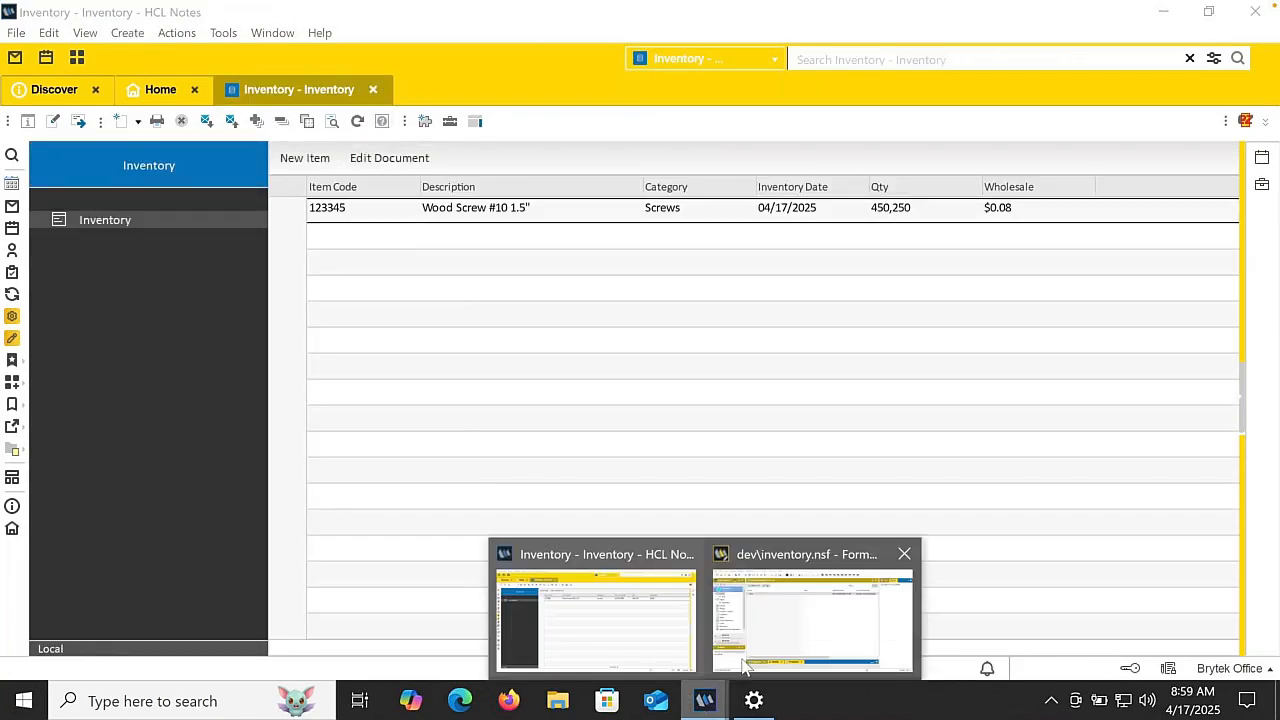
click(783, 624)
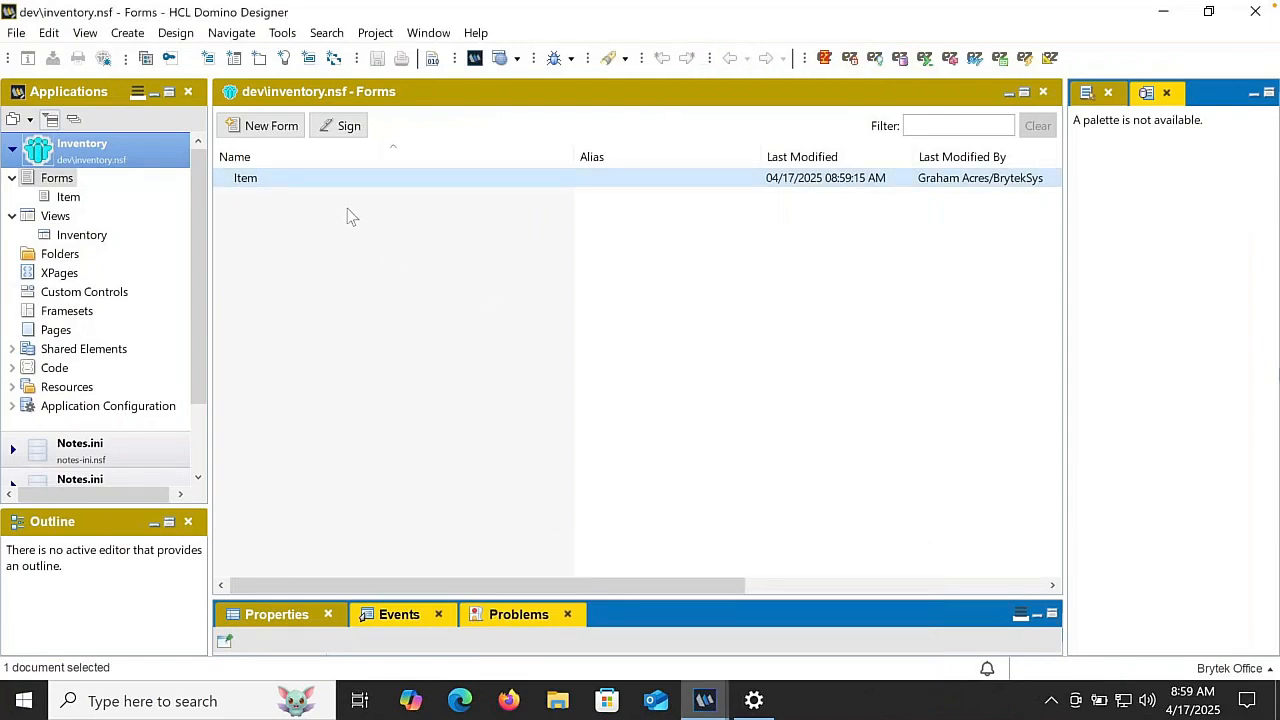
click(54, 219)
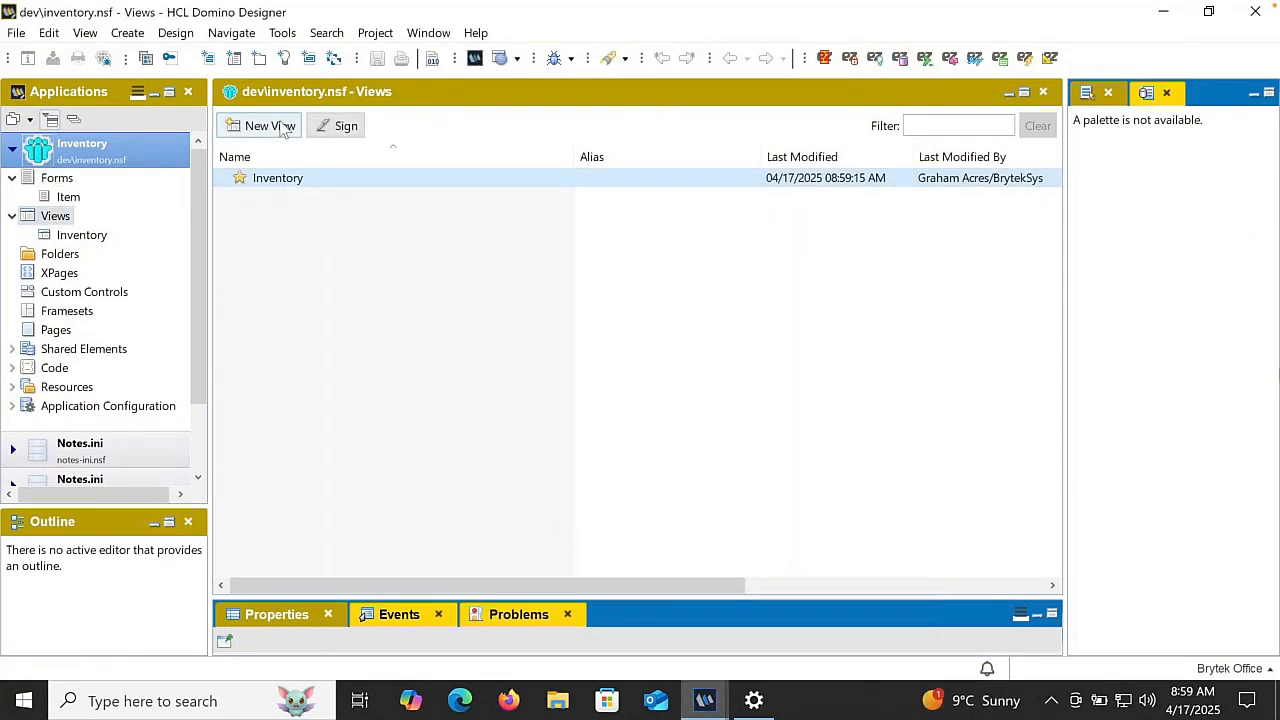
click(264, 126)
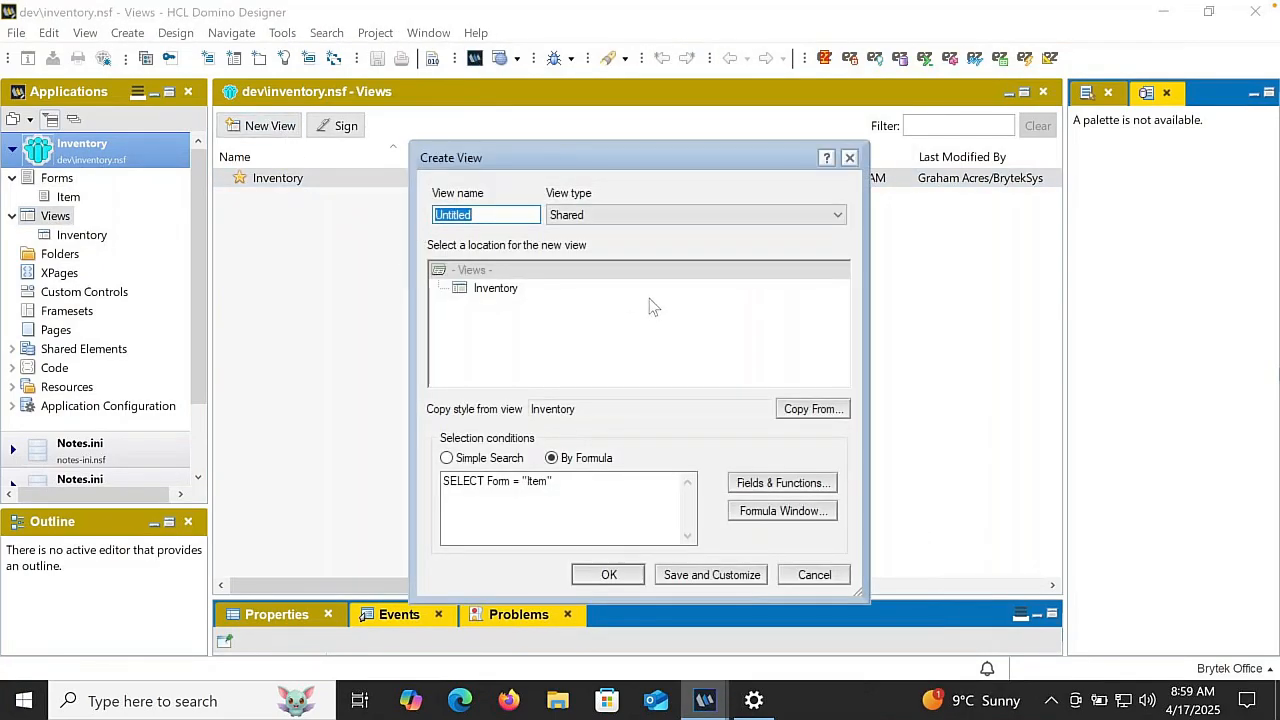
text(Item)
key(BackSpace)
key(BackSpace)
text(nvv)
key(BackSpace)
text(entory by Category)
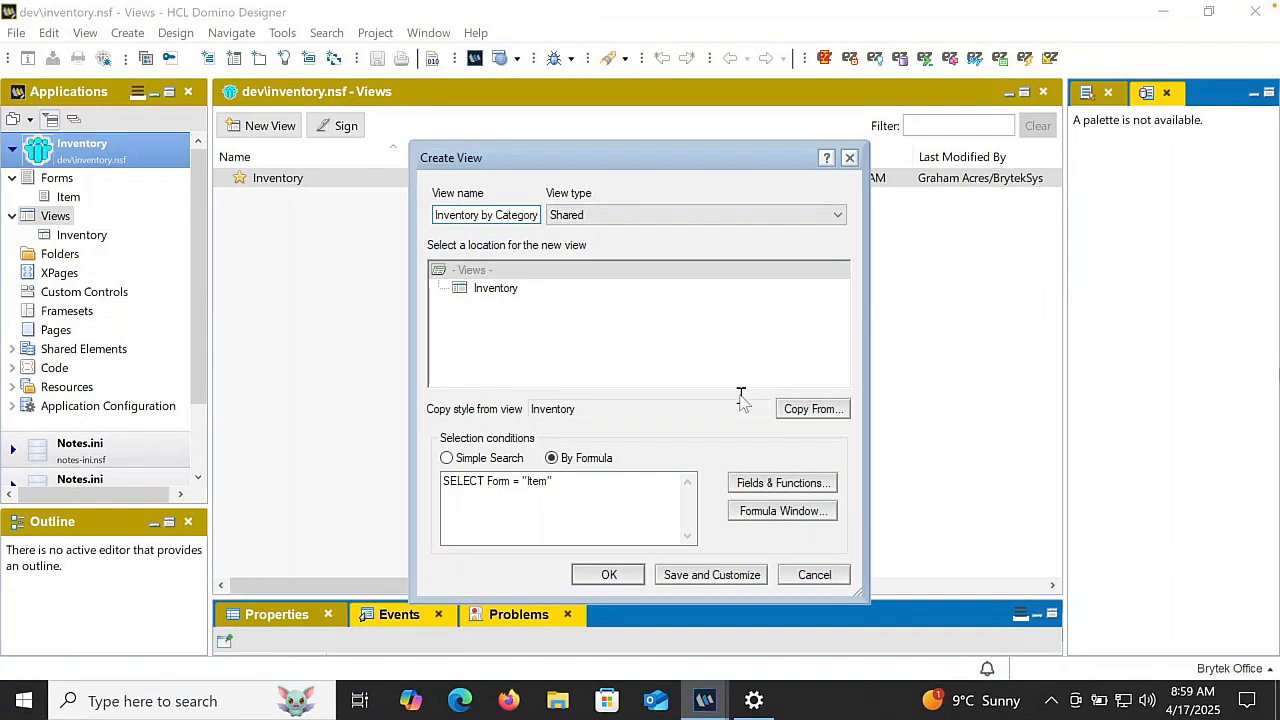
click(637, 220)
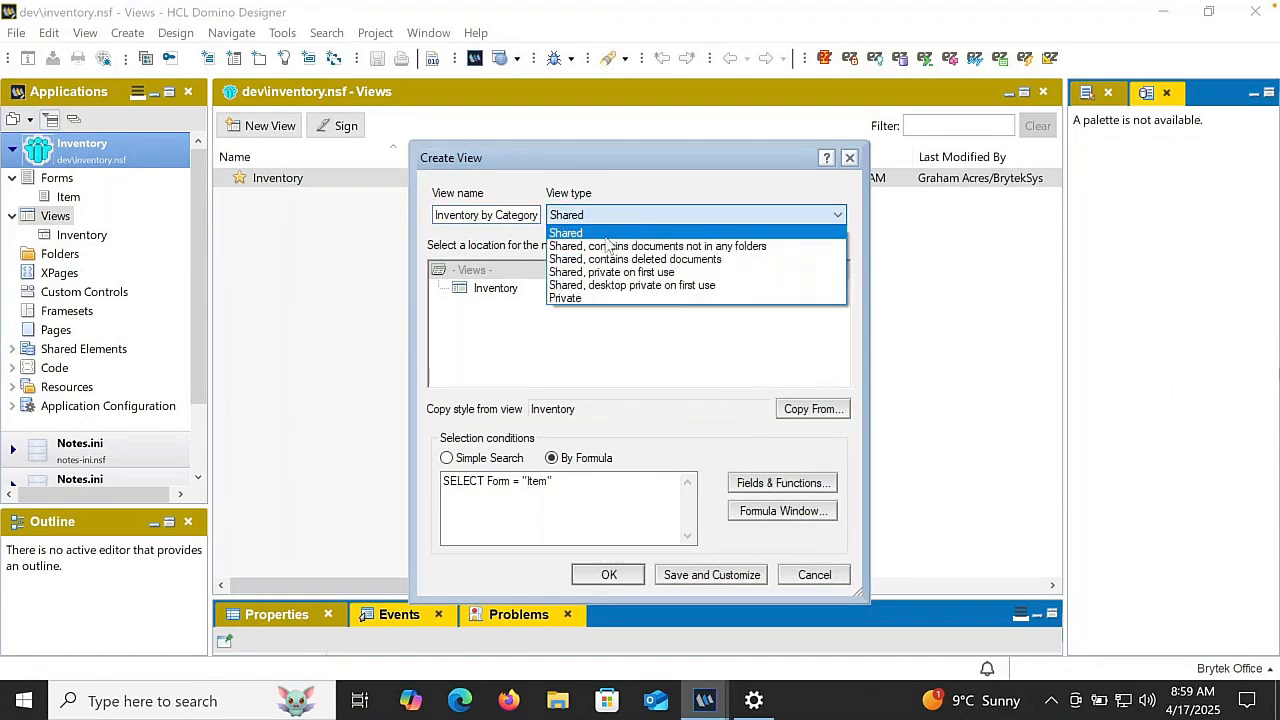
click(588, 218)
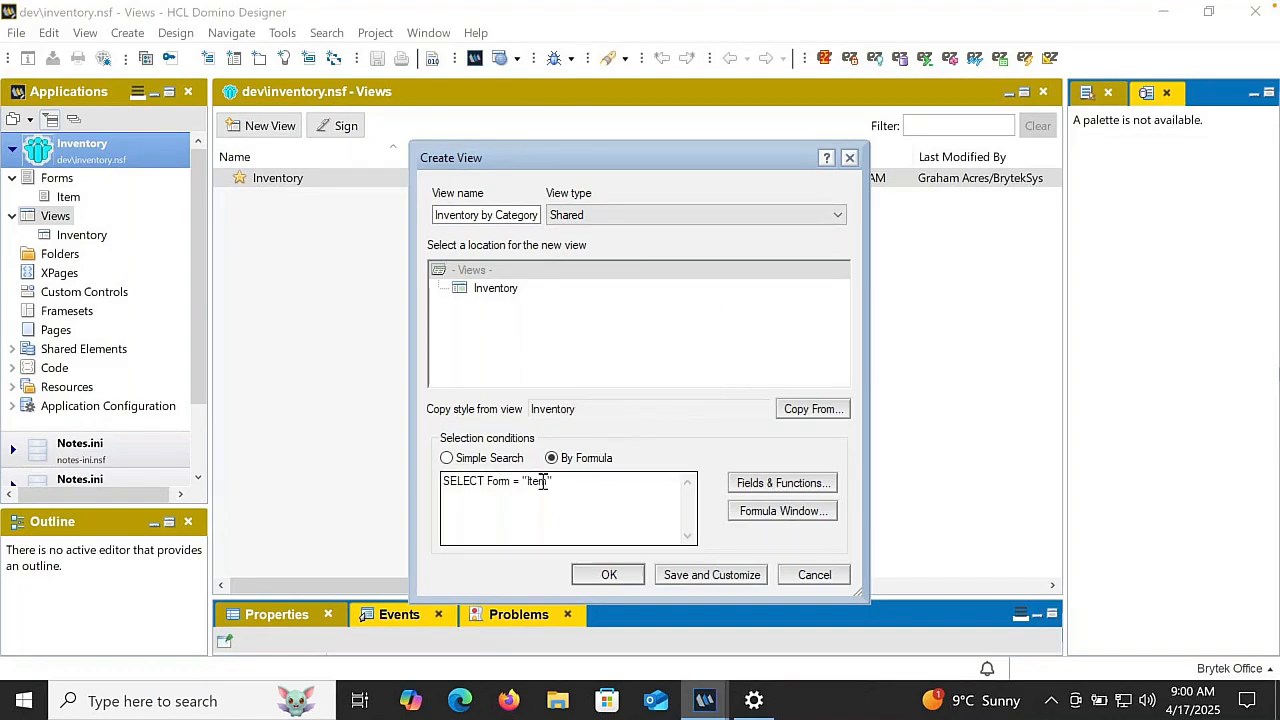
click(712, 575)
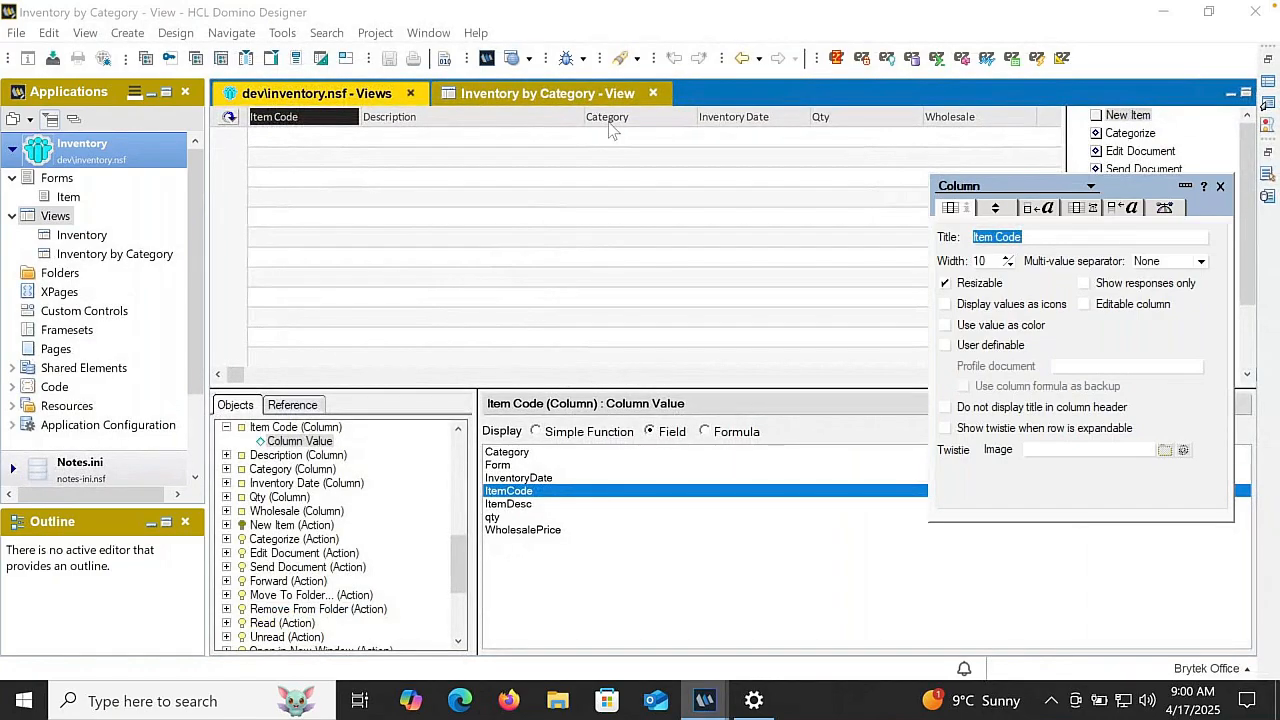
- Make Category the first column and set it to show a twistie when expandable, with ascending, categorized sorting
drag(615, 122, 280, 122)
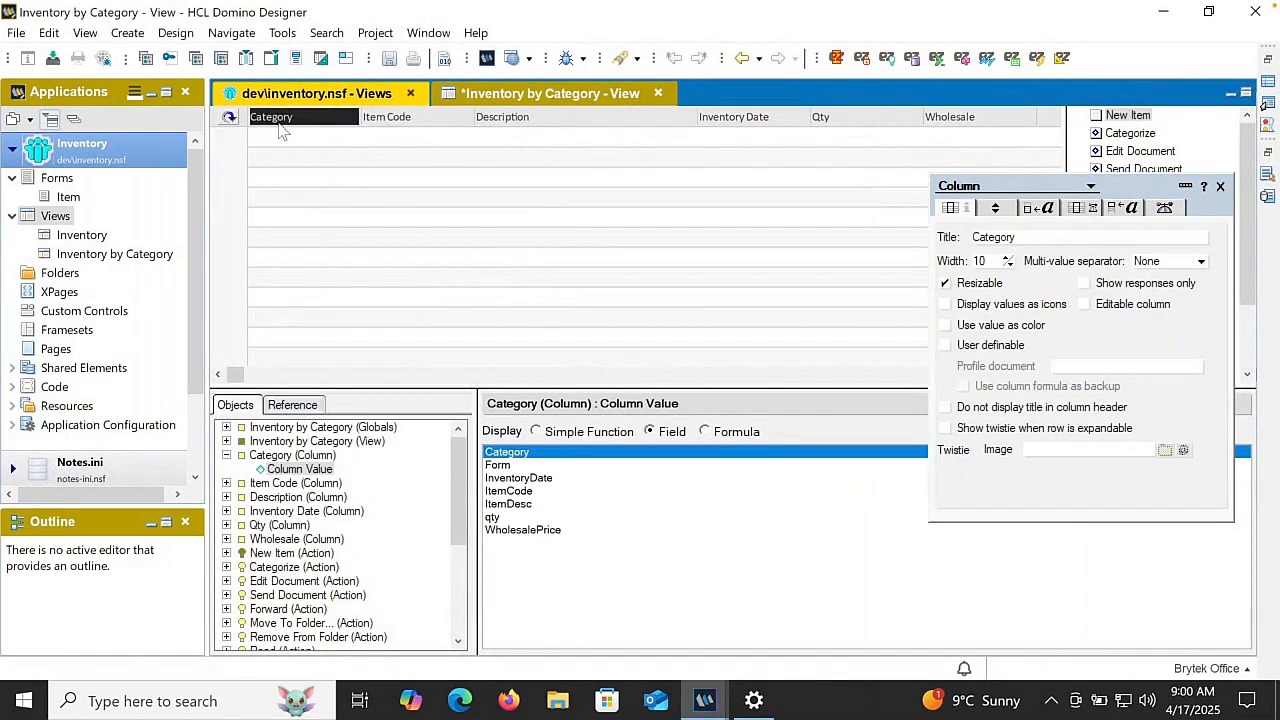
click(972, 430)
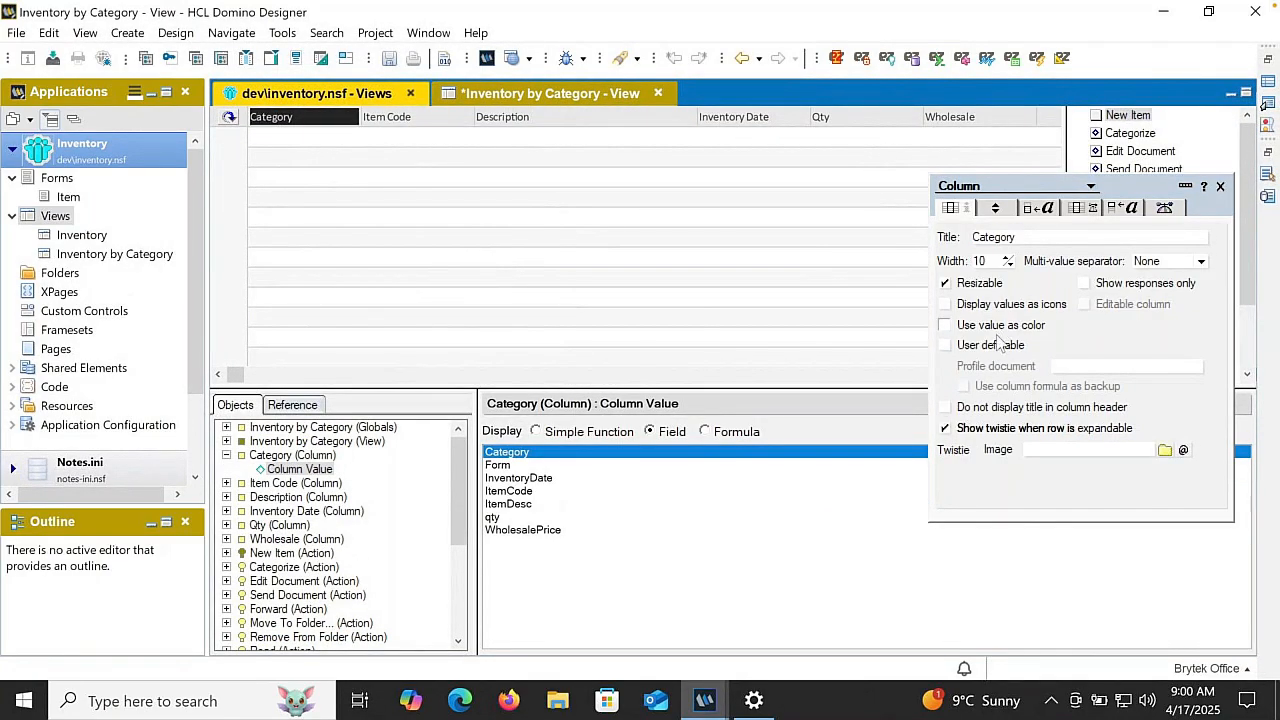
click(996, 209)
click(1076, 232)
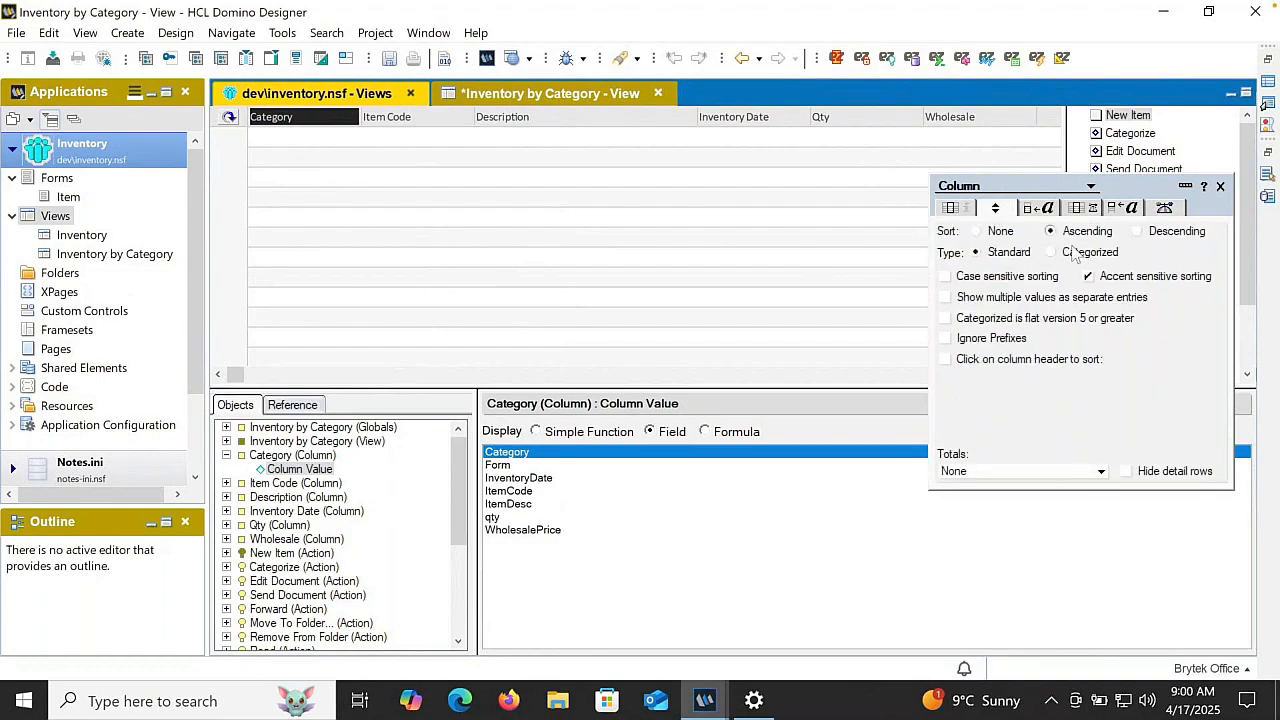
click(1076, 254)
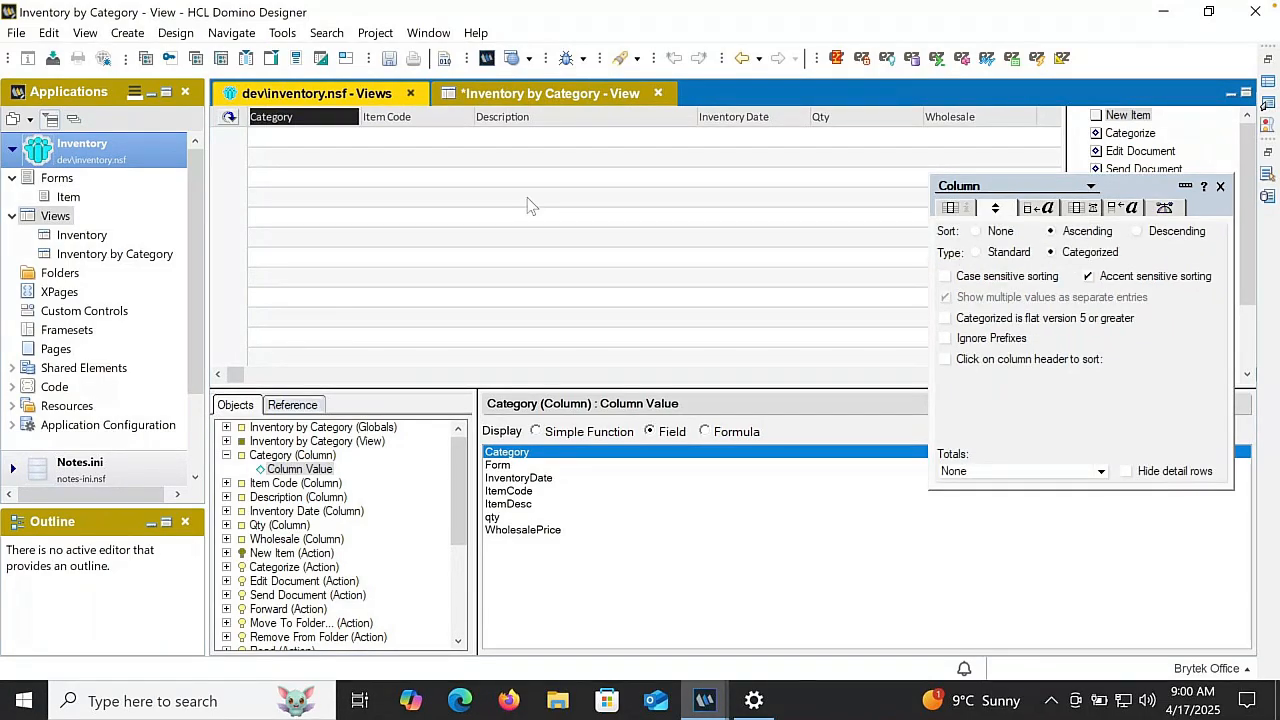
- Close the column properties, then save and close the Inventory by Category view
click(1221, 187)
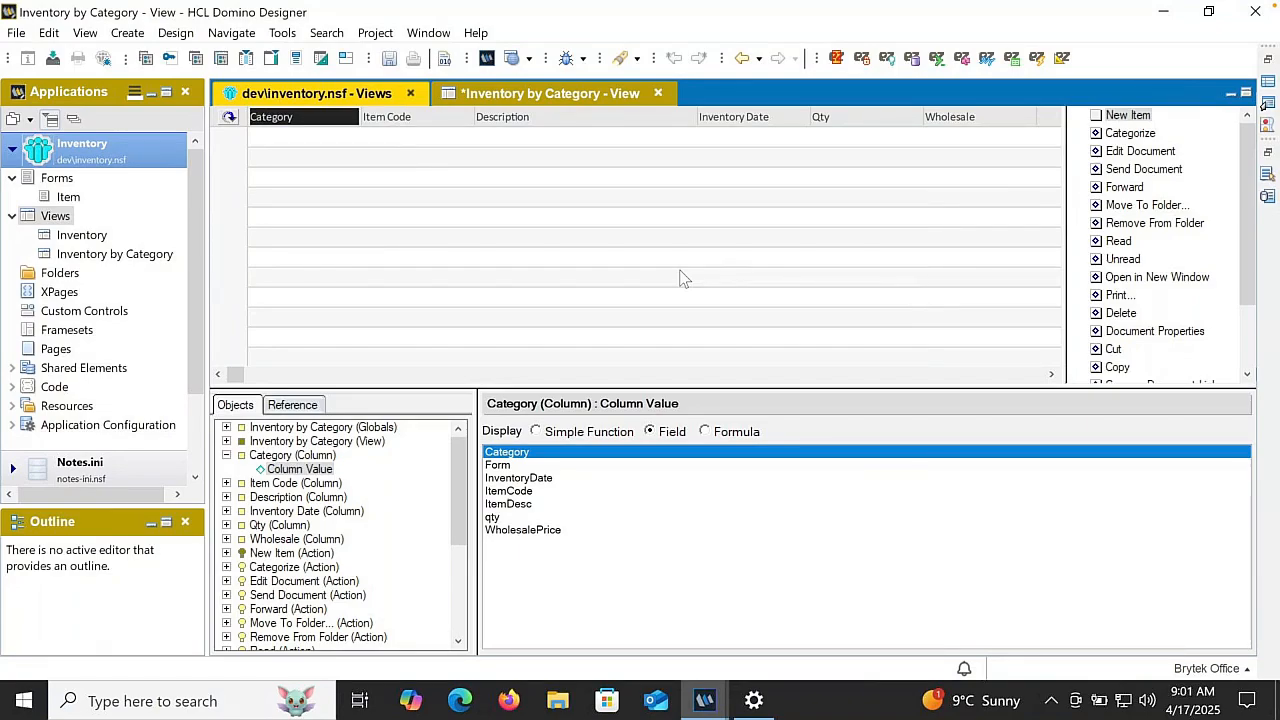
key(ctrl+w)
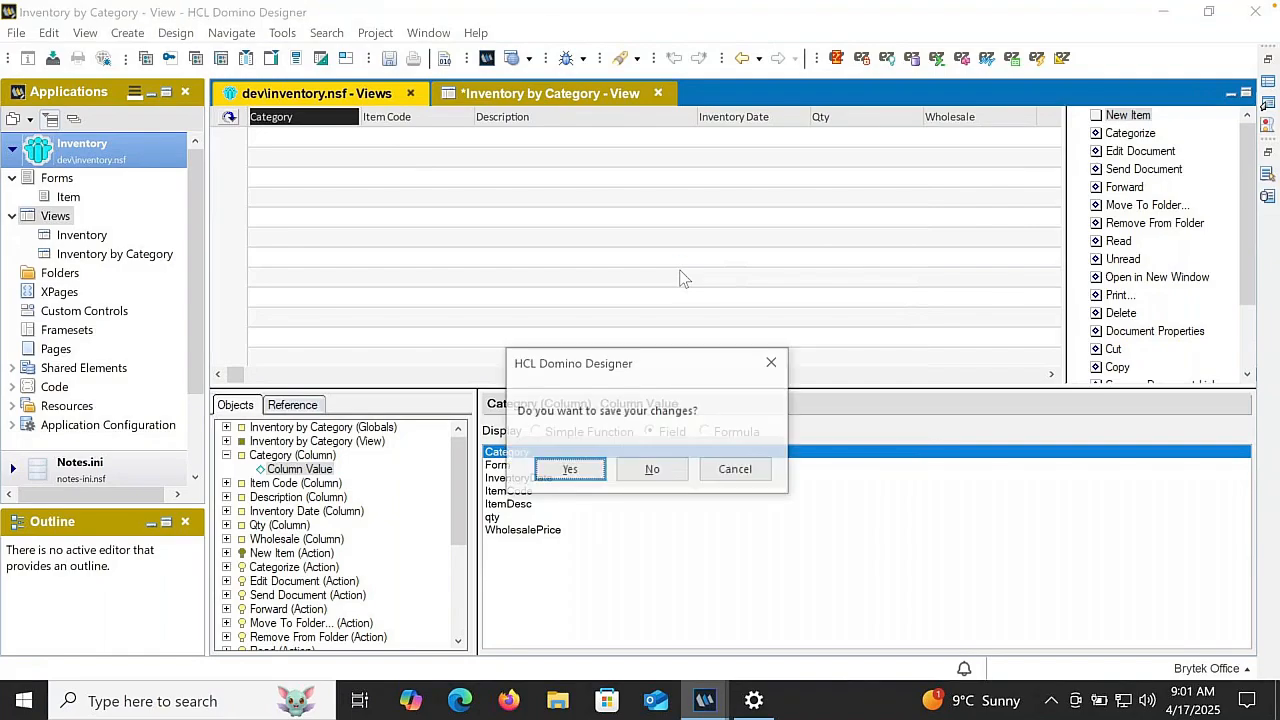
key(Return)
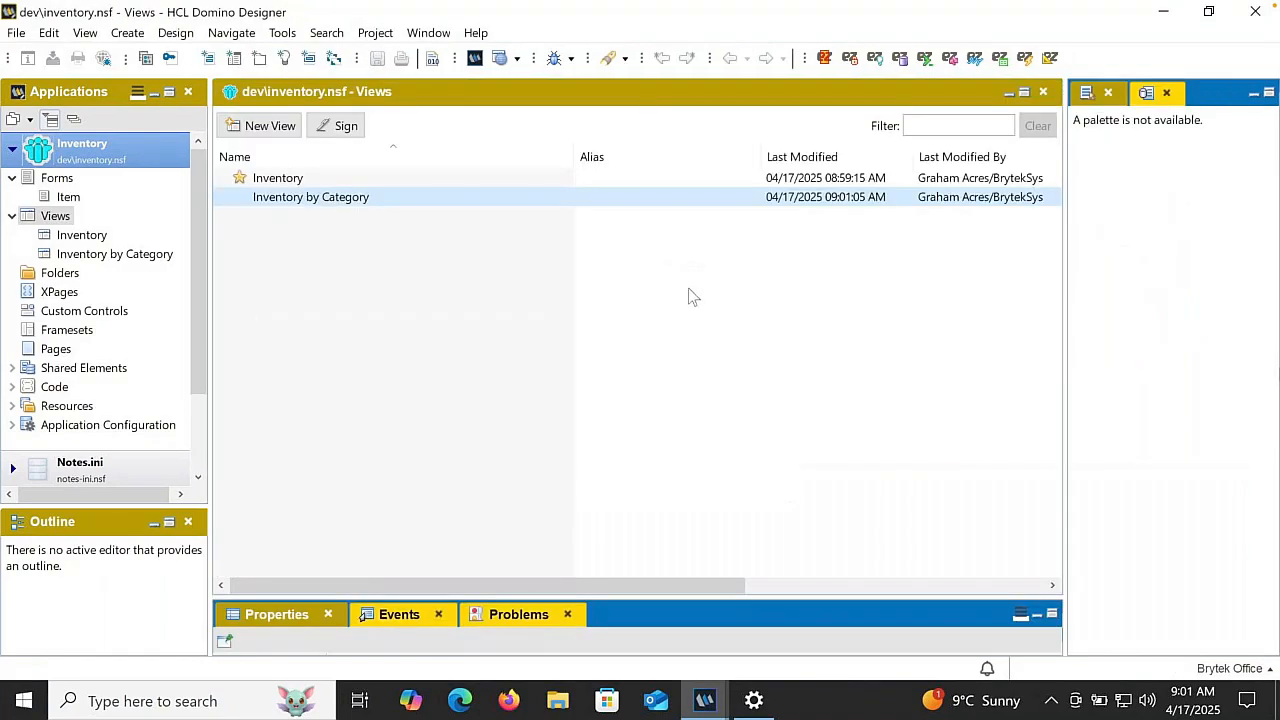
- Switch to HCL Notes and test collapsing and expanding the Screws category in the Inventory by Category view, then close the application
mouse_move(705, 700)
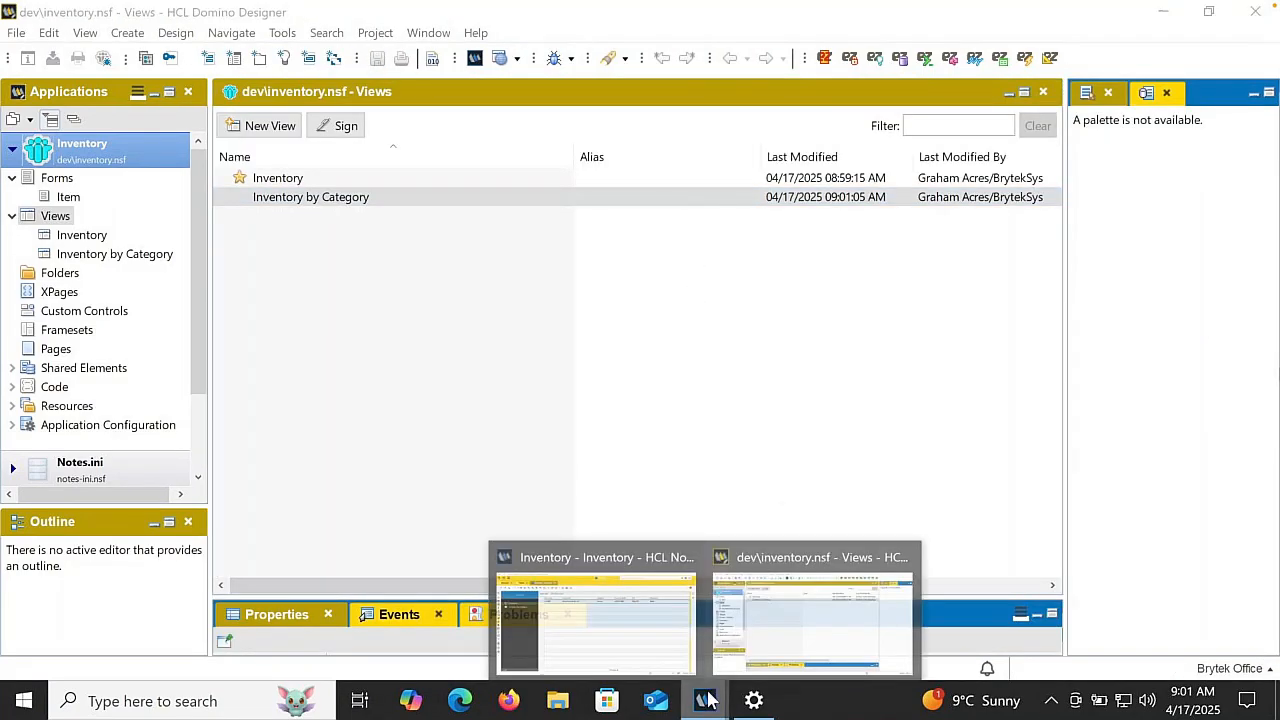
click(653, 636)
click(80, 252)
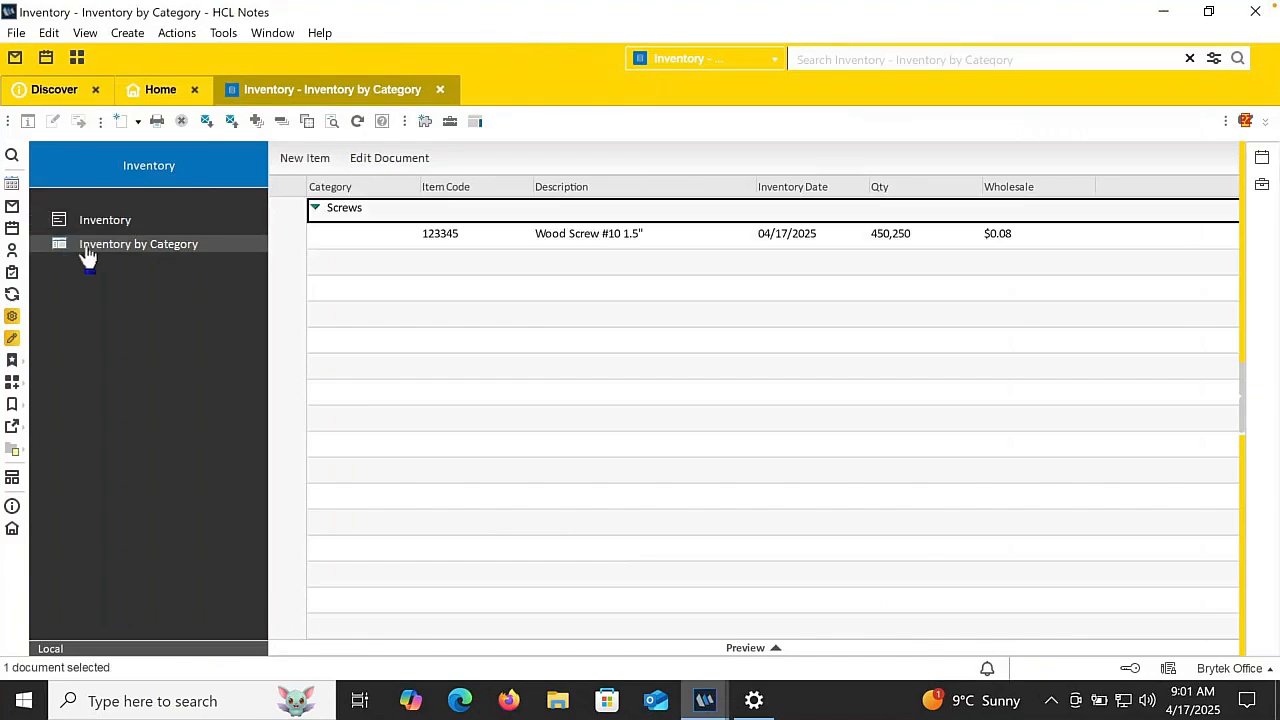
click(315, 209)
click(315, 209)
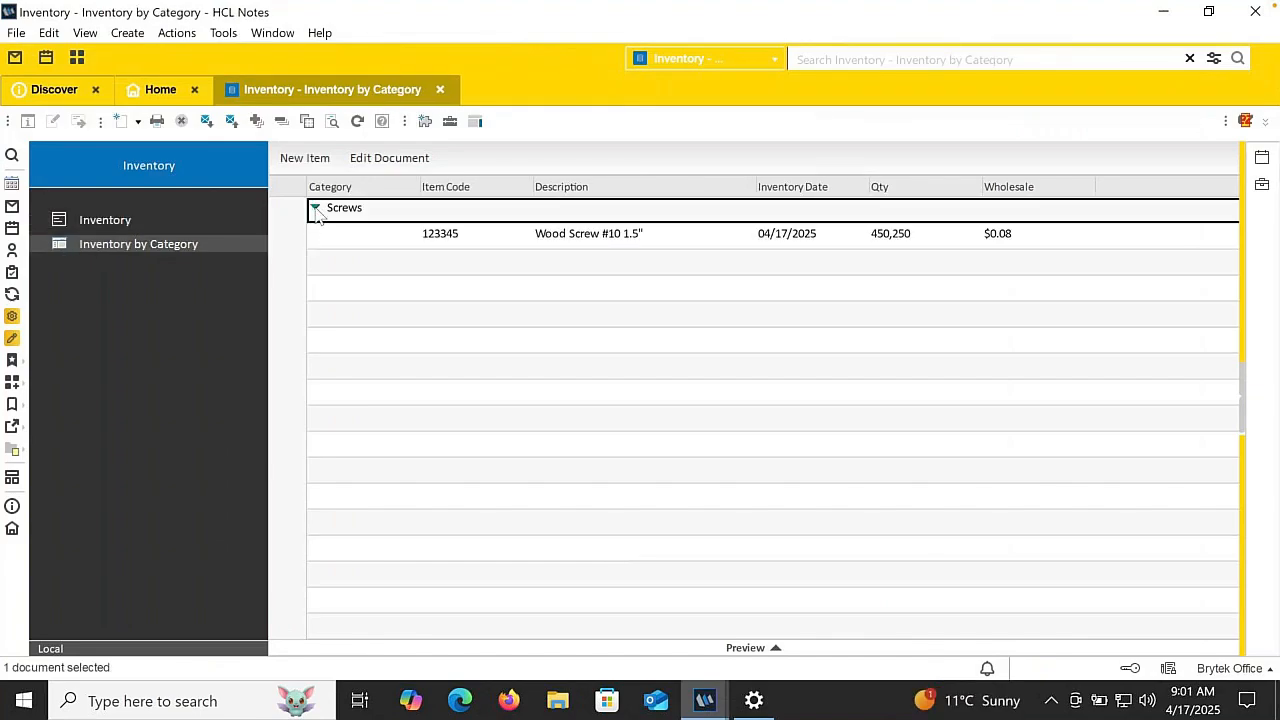
click(315, 209)
click(315, 209)
key(Escape)
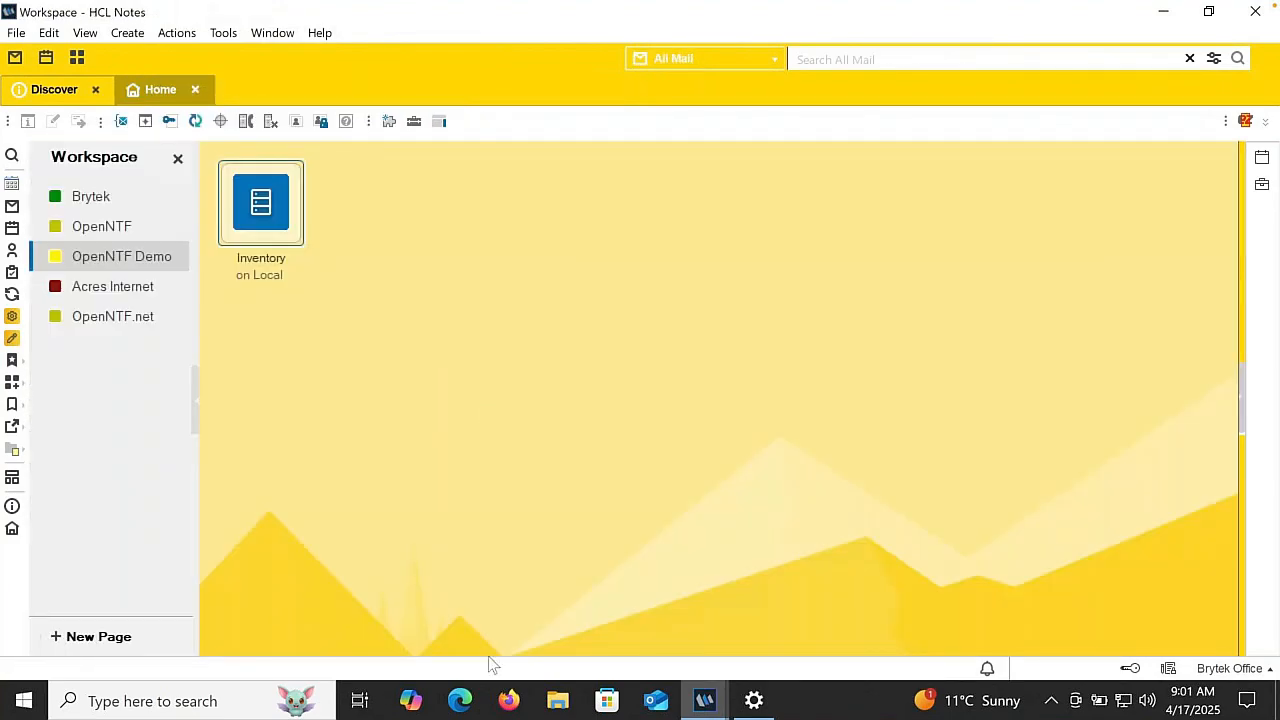
- Switch to Domino Designer and create a shared view named All Documents with the blank style, saving it for customization
mouse_move(705, 700)
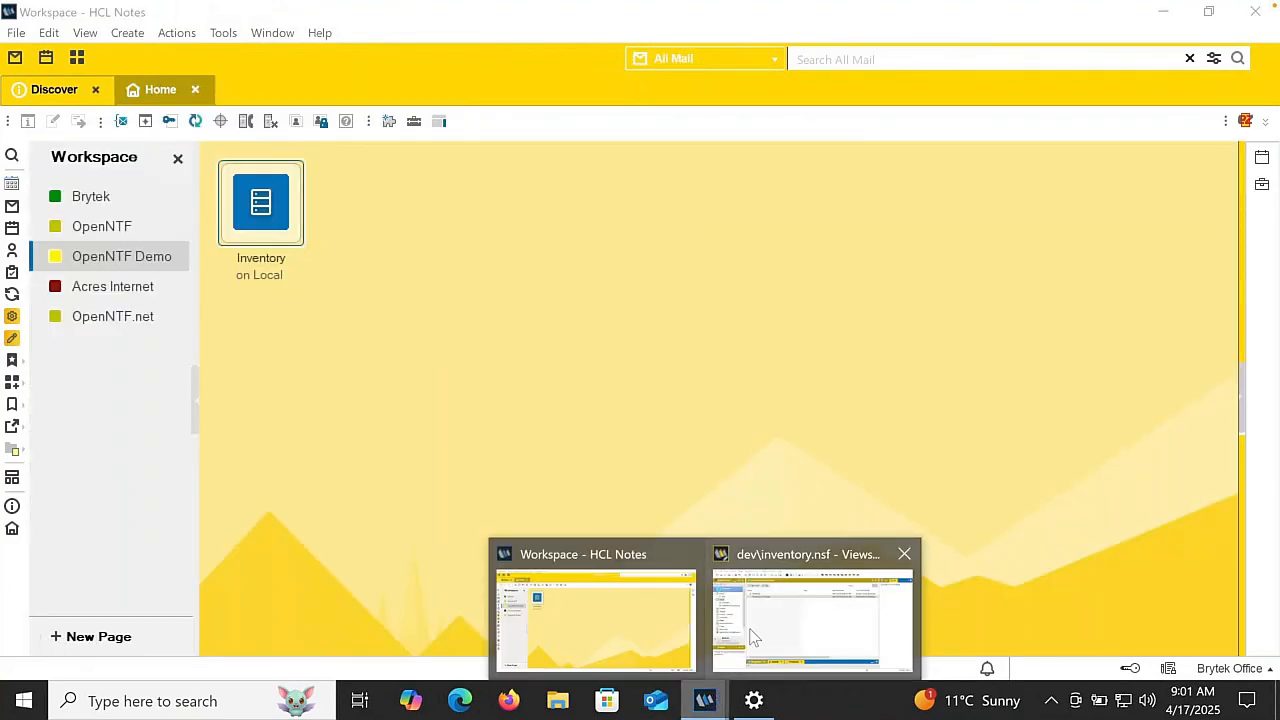
click(753, 637)
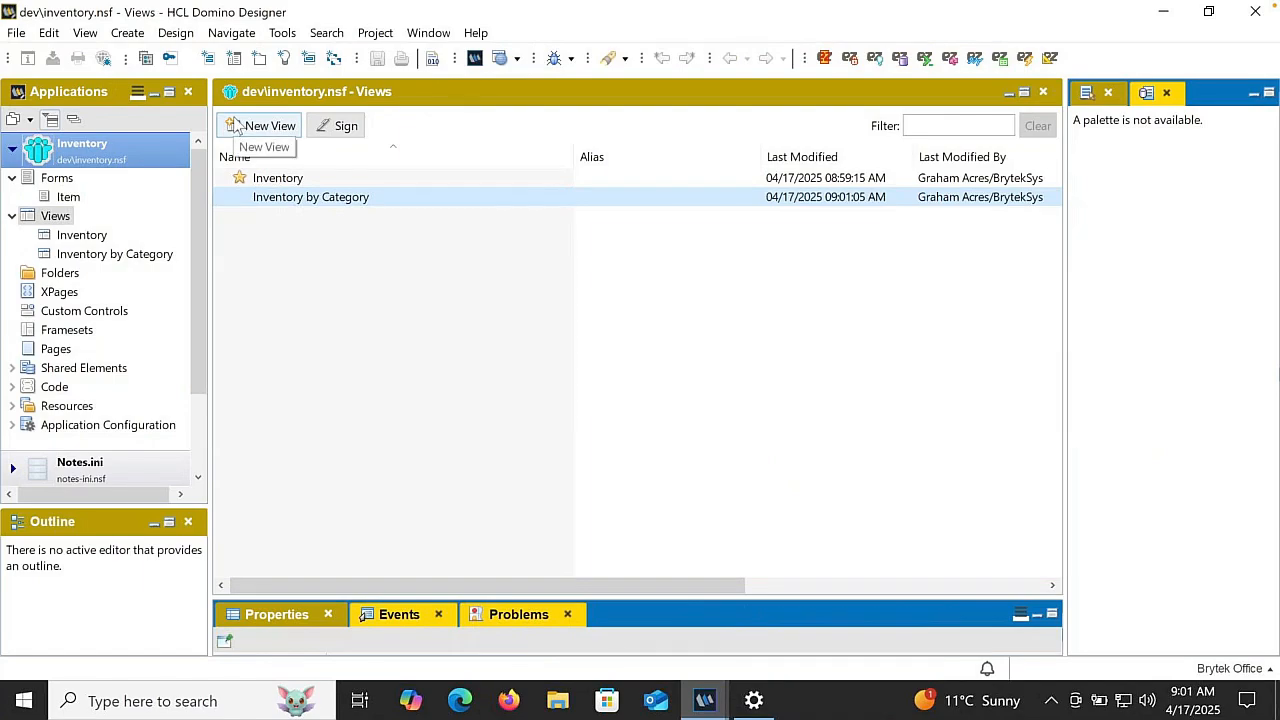
click(236, 127)
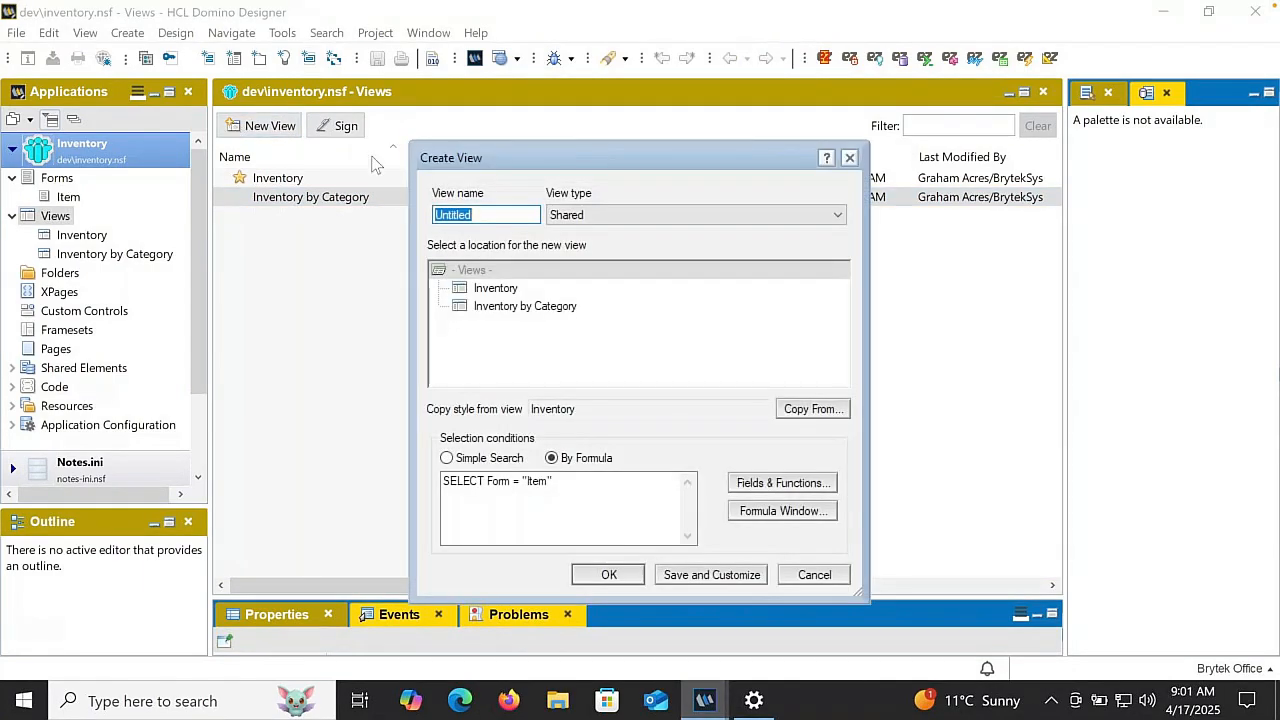
text(All Documents)
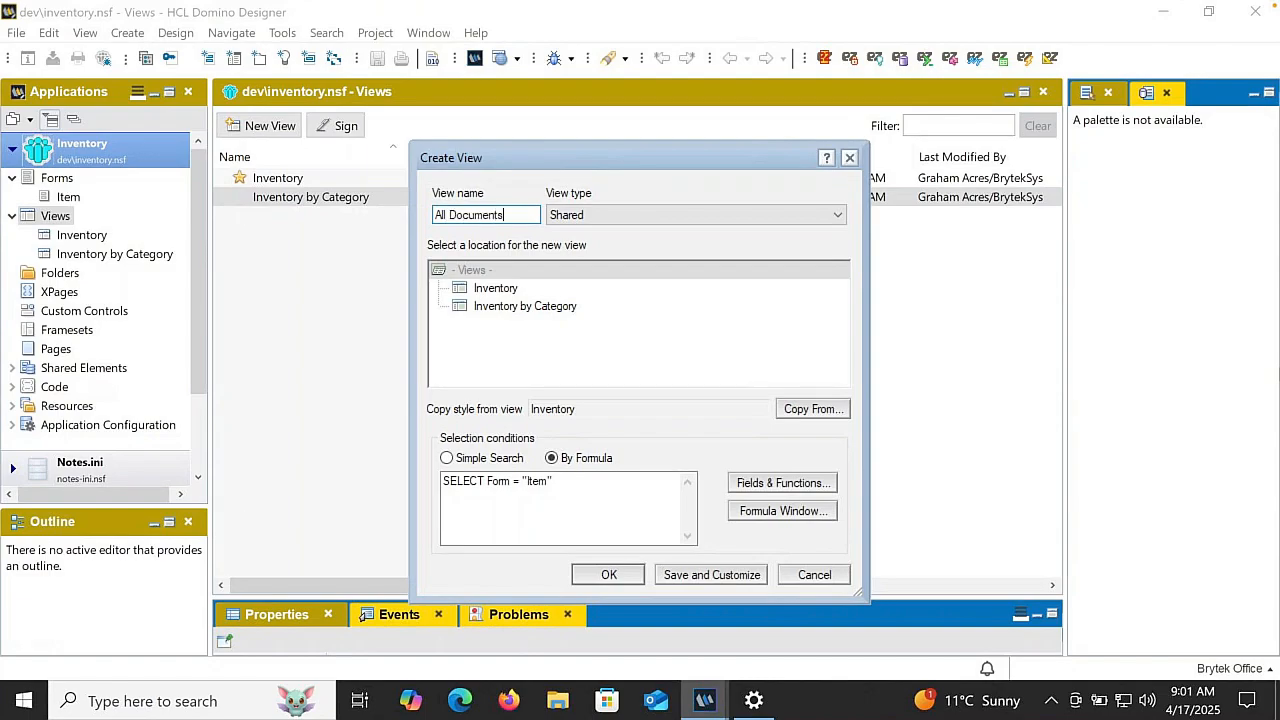
click(805, 409)
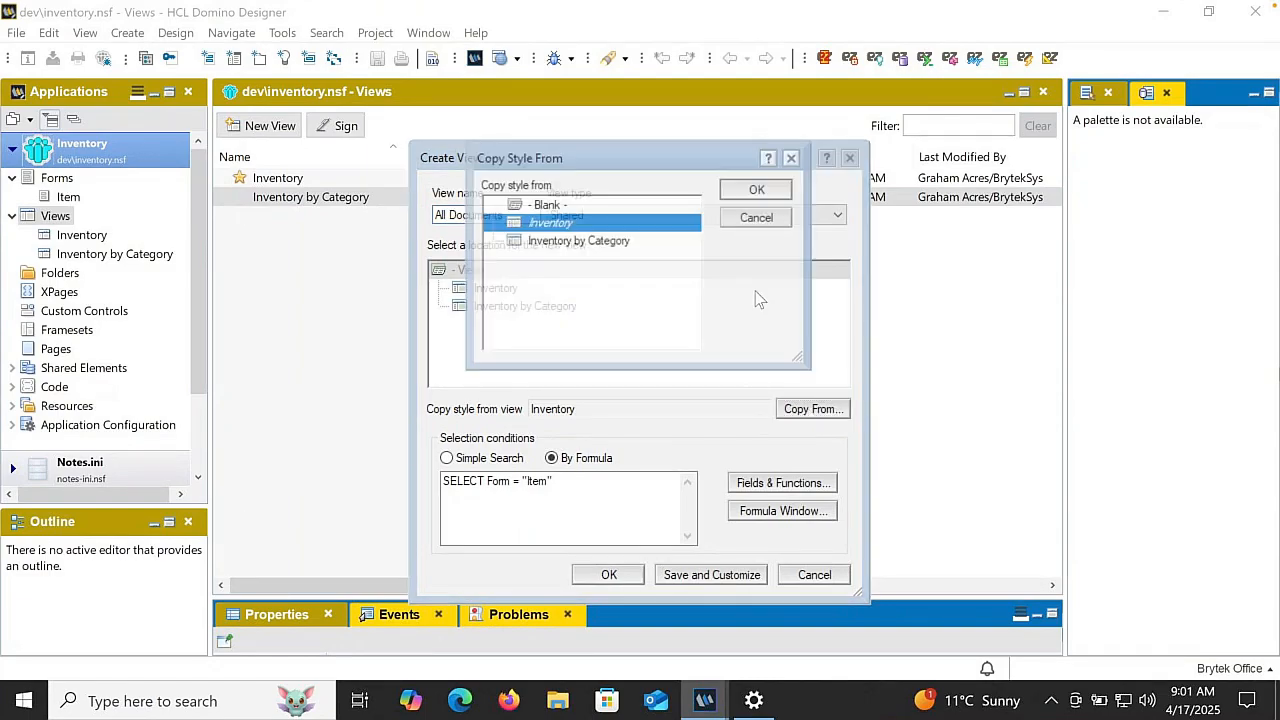
click(620, 205)
click(775, 190)
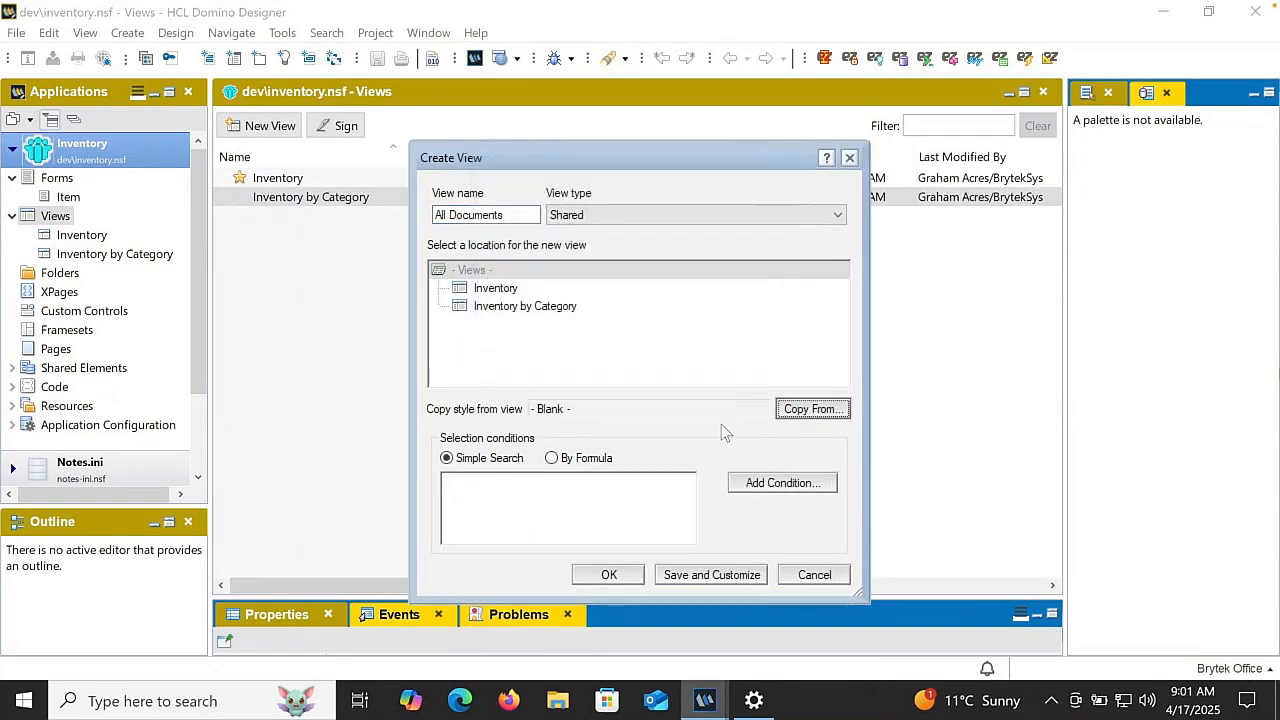
click(686, 580)
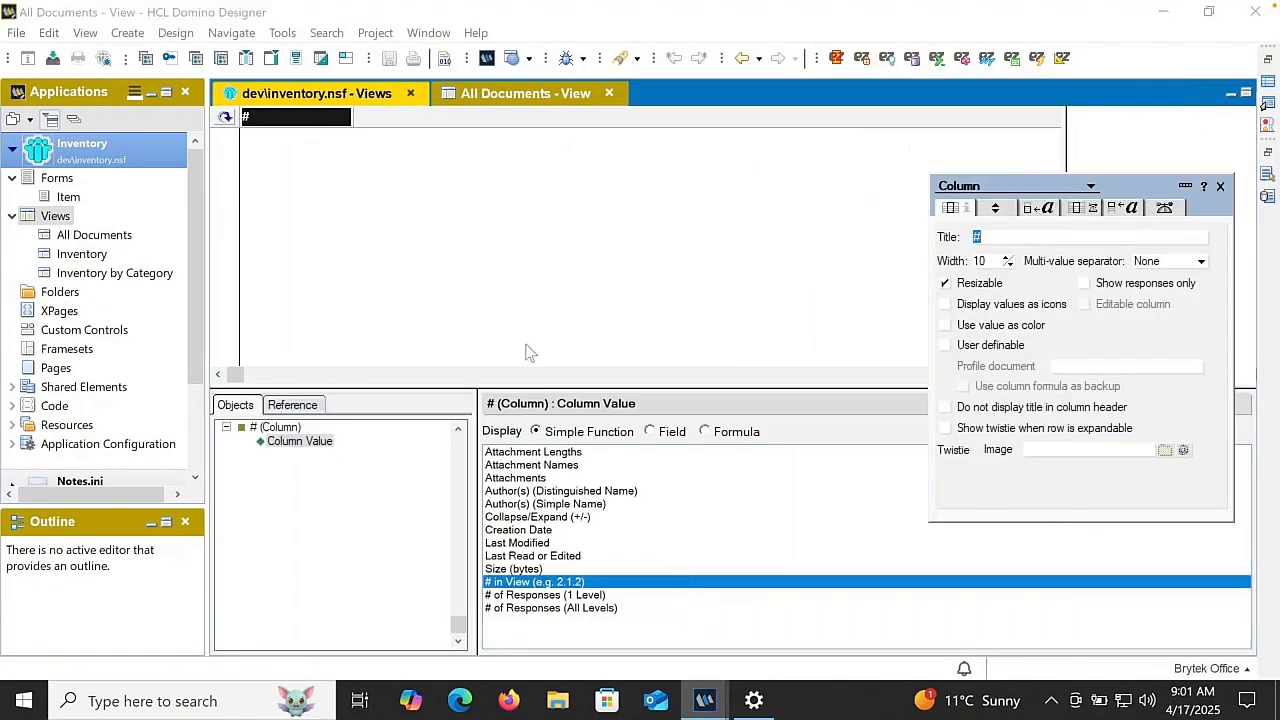
- Add three empty columns after the # column in the All Documents view
click(487, 277)
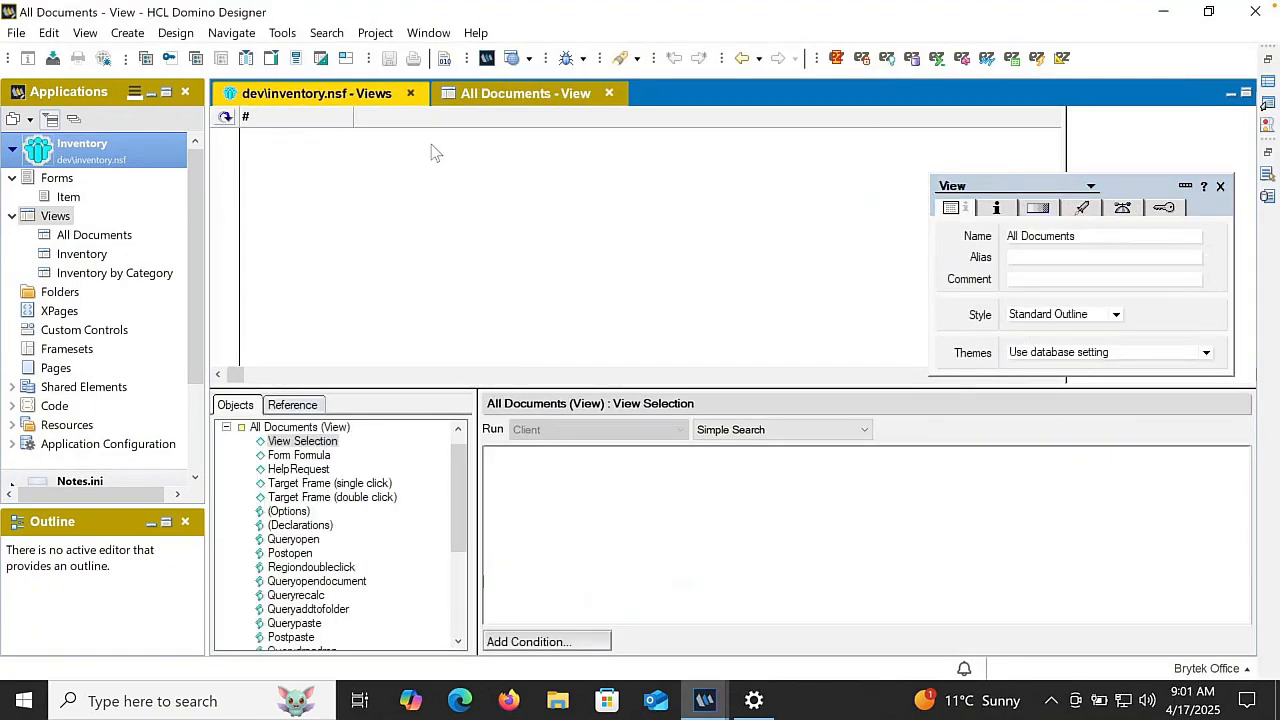
double_click(414, 122)
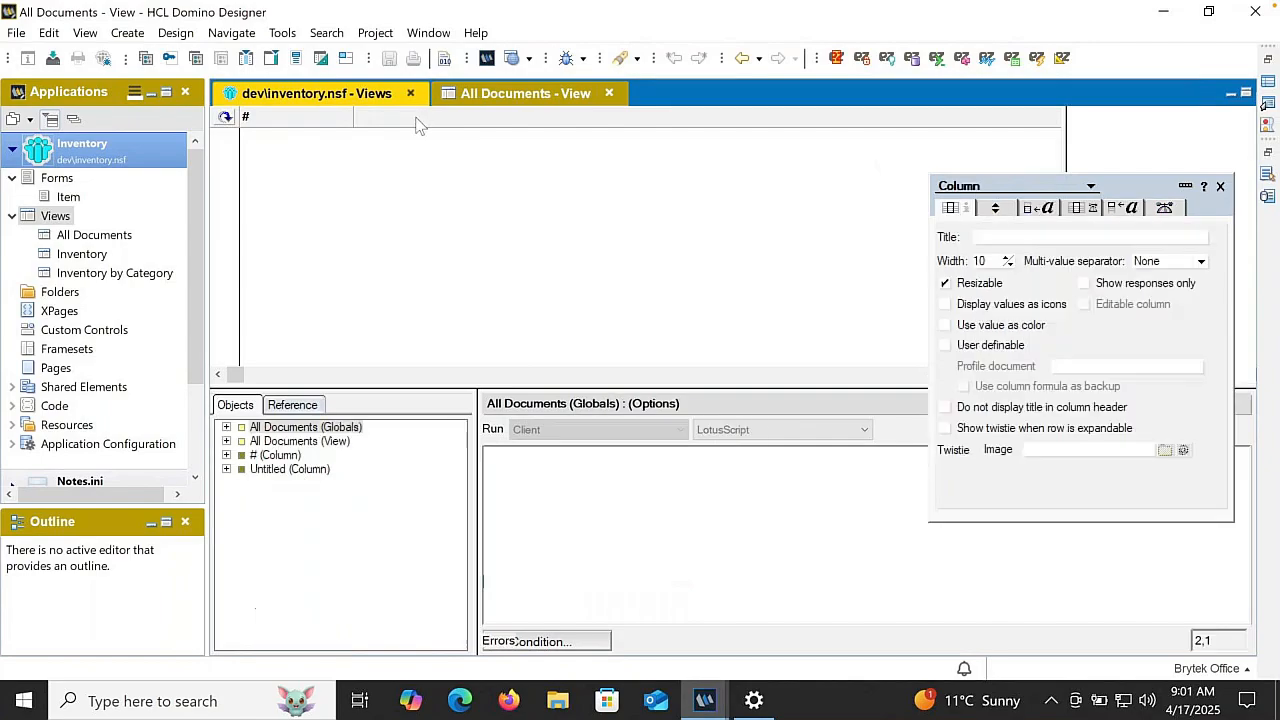
double_click(530, 122)
double_click(628, 117)
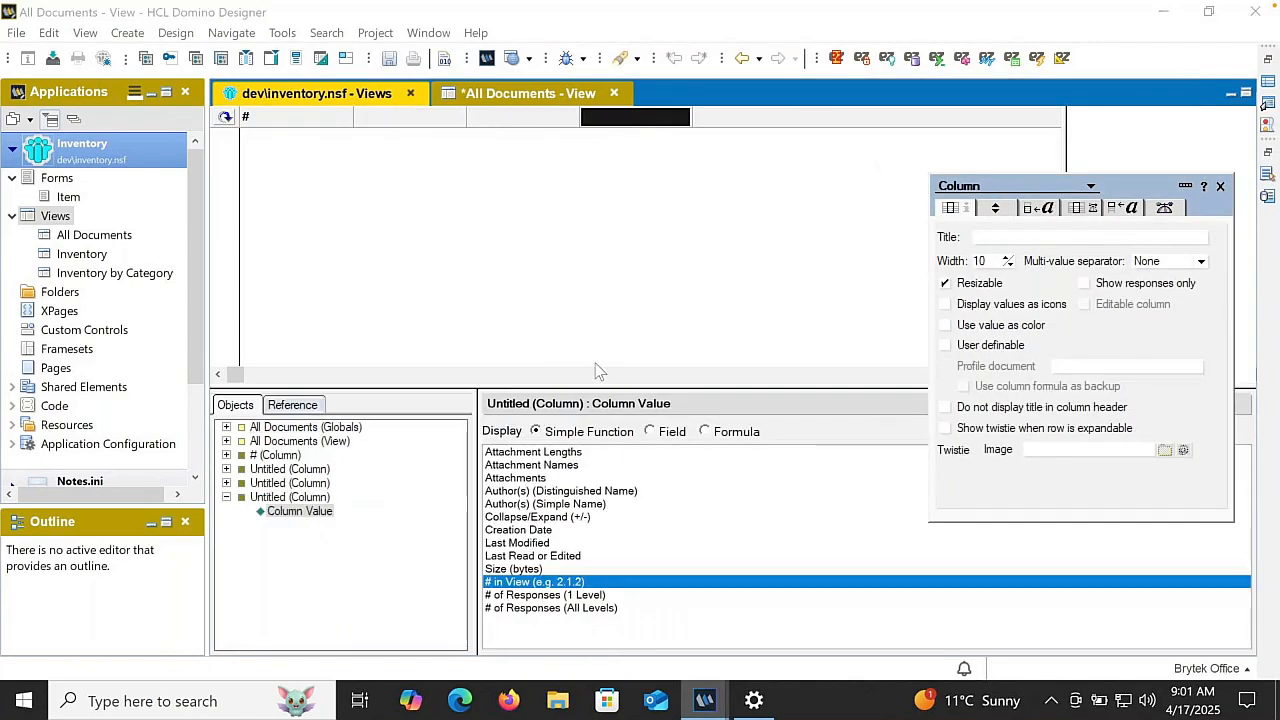
- Turn off showing response documents in a hierarchy for the All Documents view
click(518, 258)
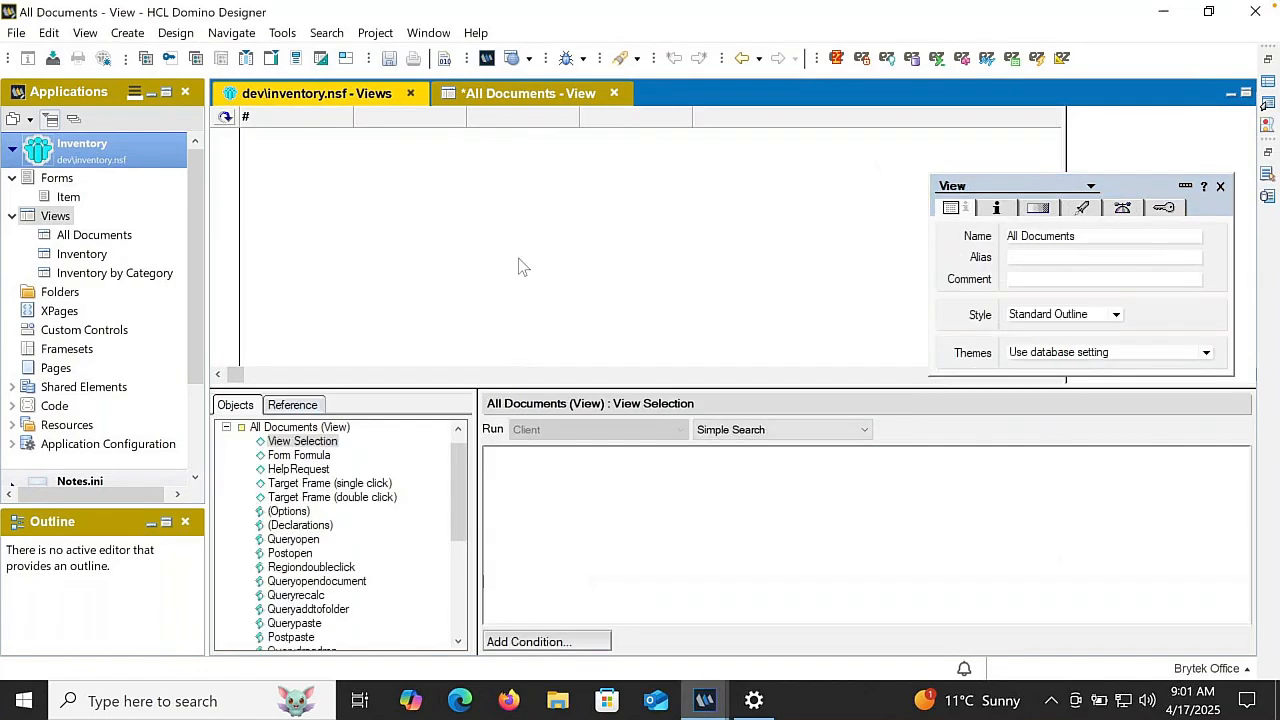
click(998, 207)
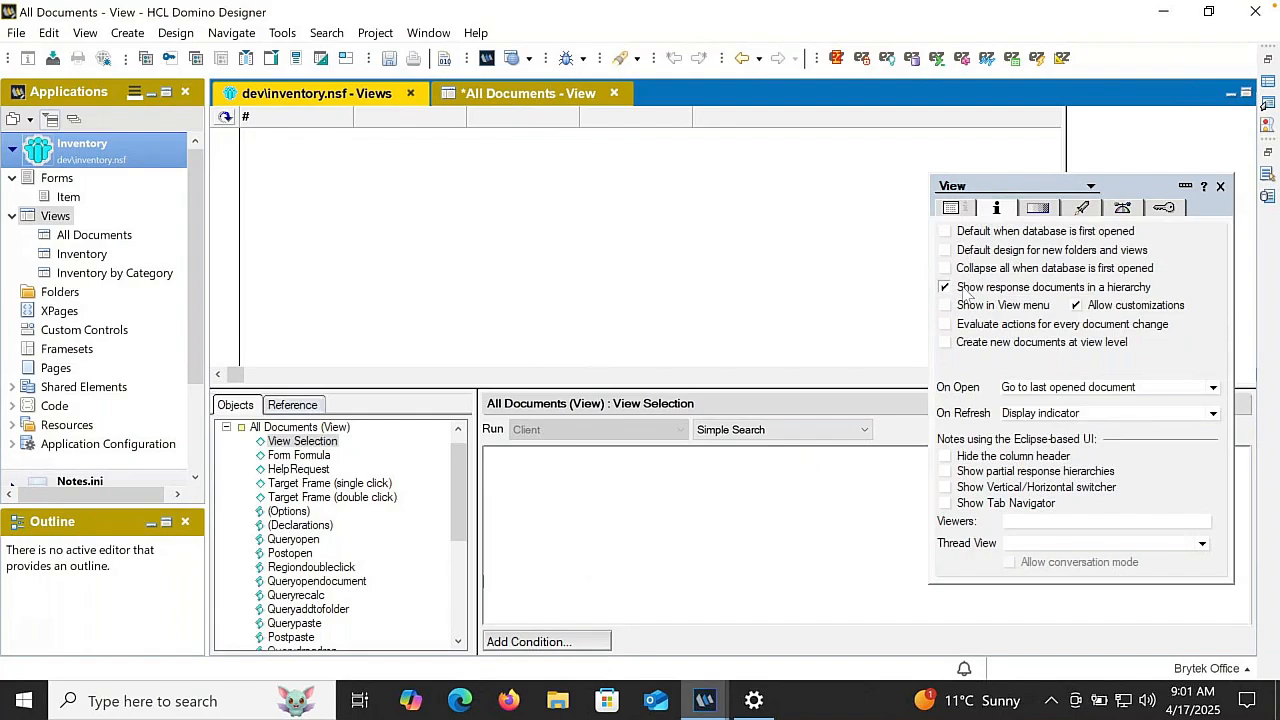
click(968, 291)
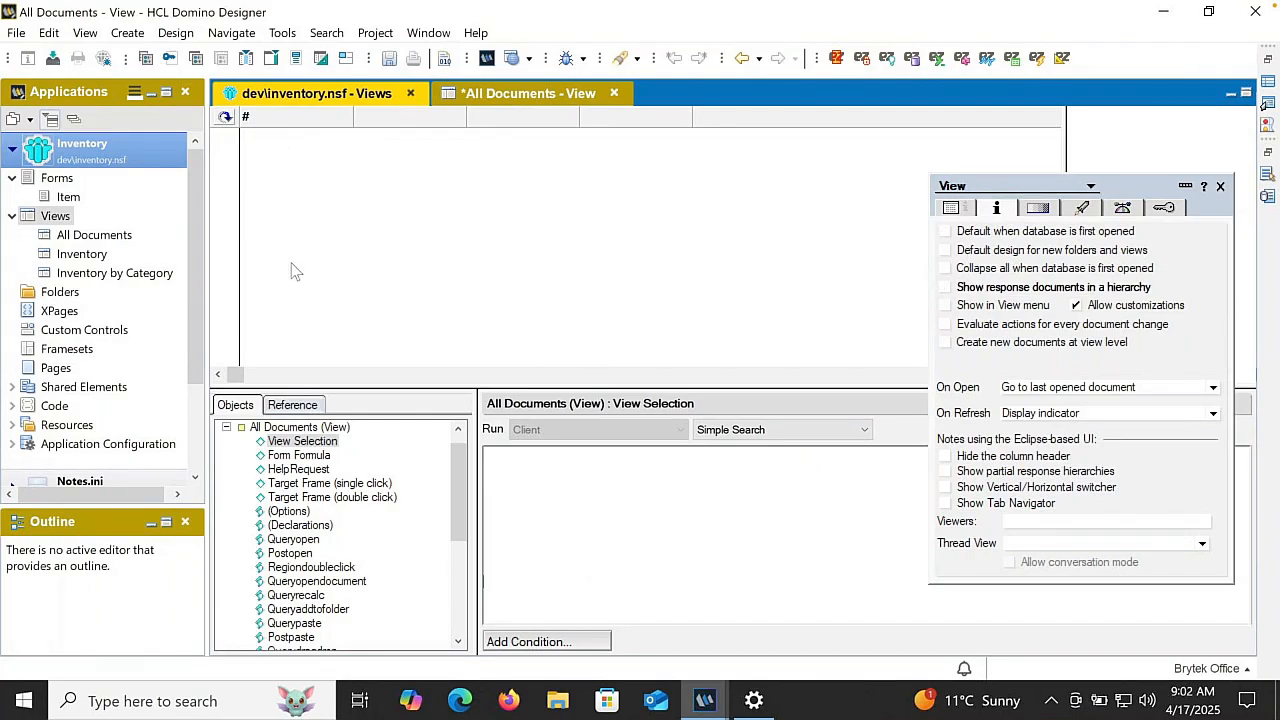
- Set the # column to display the Form field and title it Form
click(314, 120)
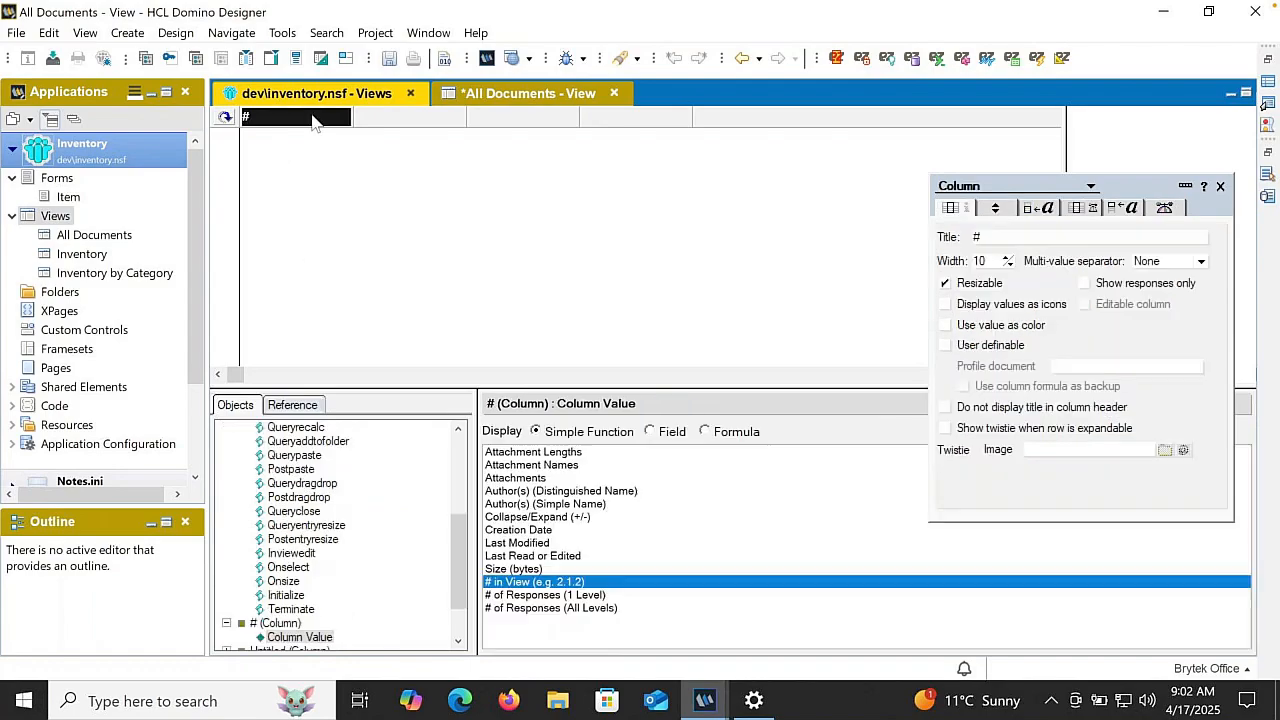
click(660, 432)
click(583, 466)
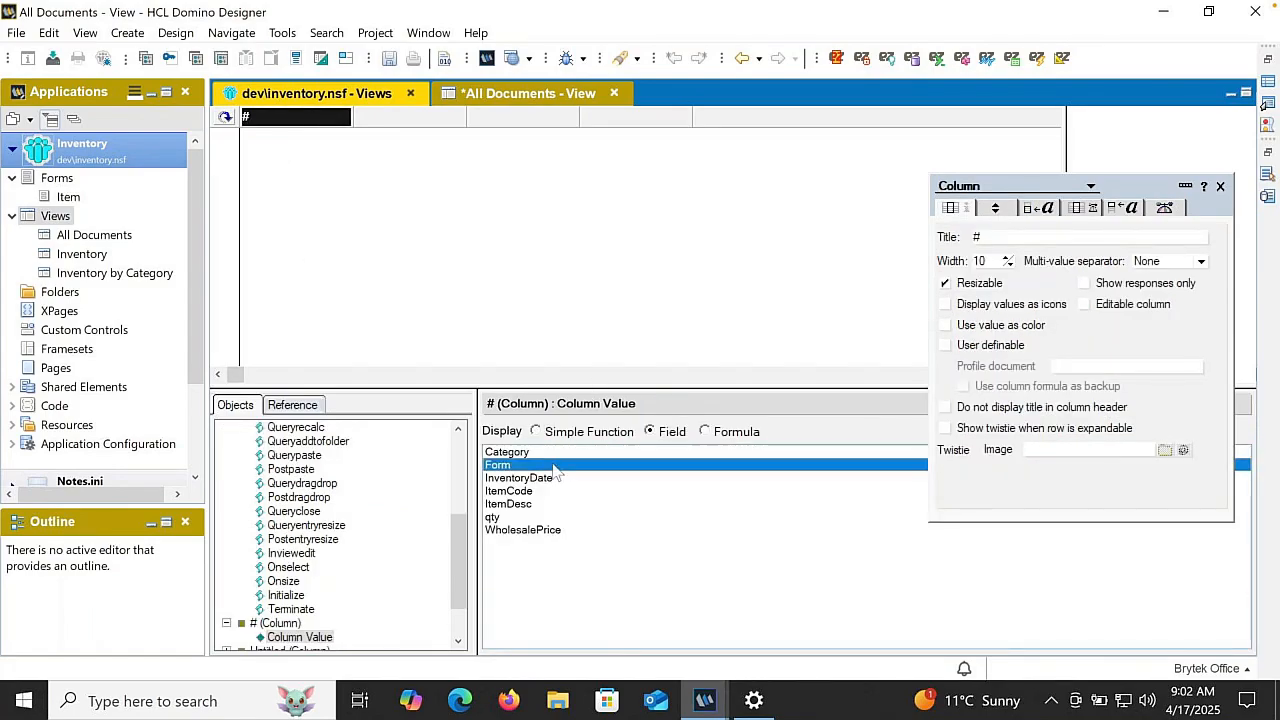
double_click(980, 237)
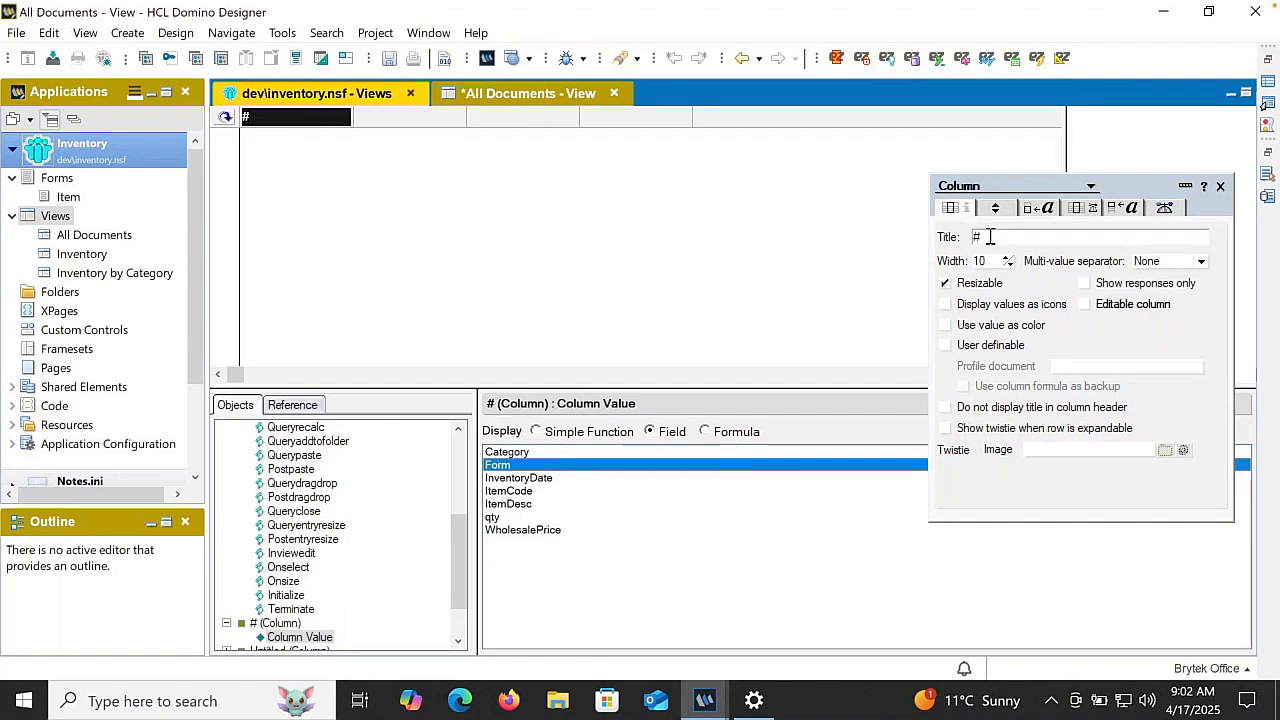
text(Form)
key(Return)
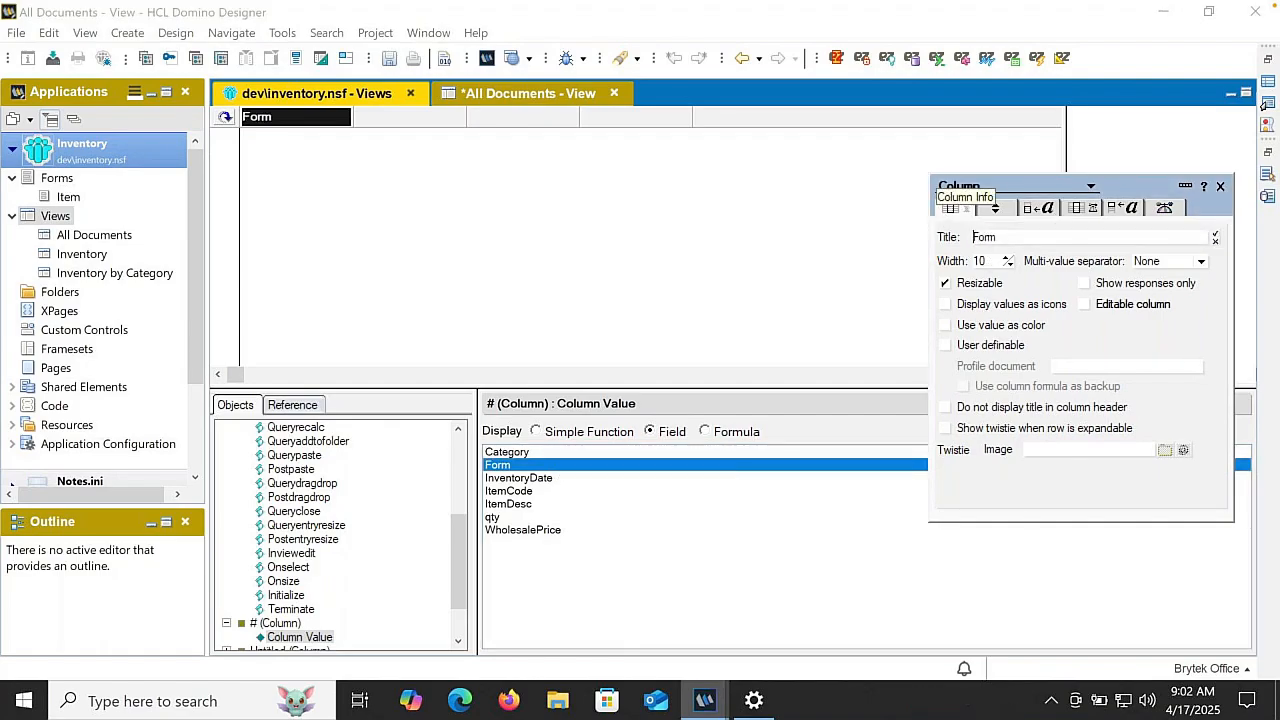
- Set the second column to the Author(s) (Simple Name) function, title it Author and give it a width of 20
click(419, 116)
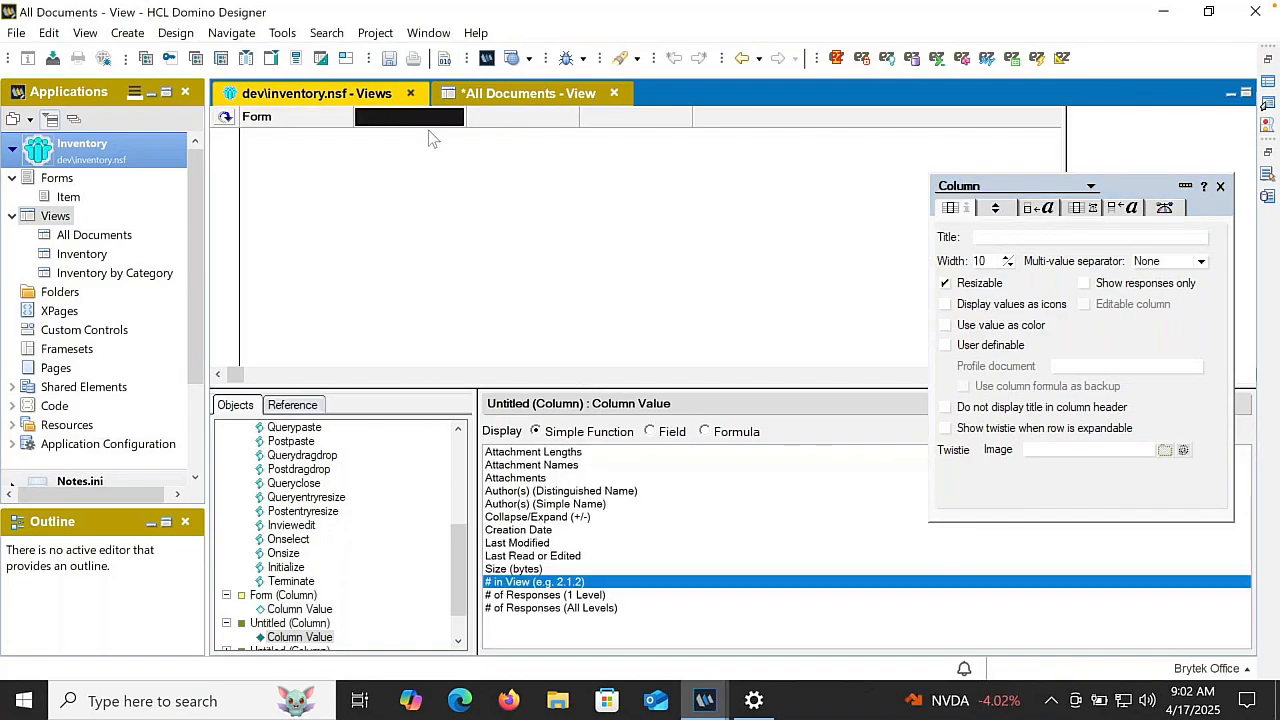
click(652, 431)
click(590, 432)
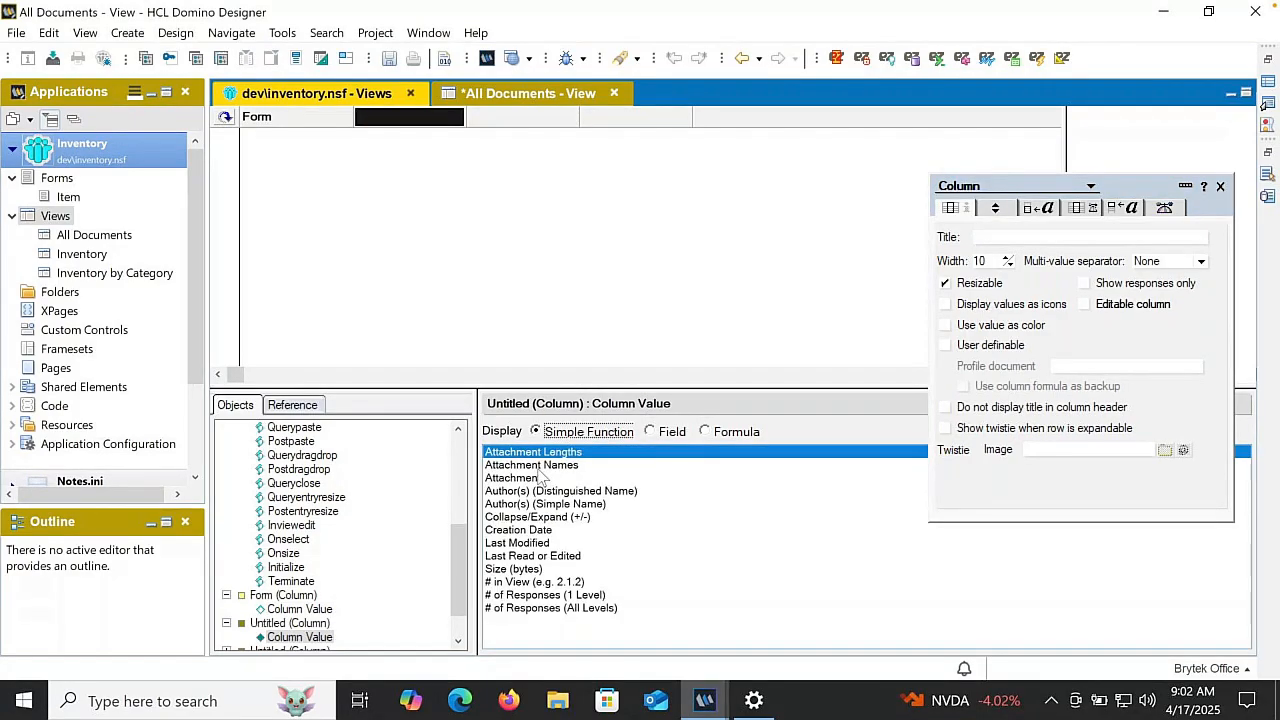
click(524, 504)
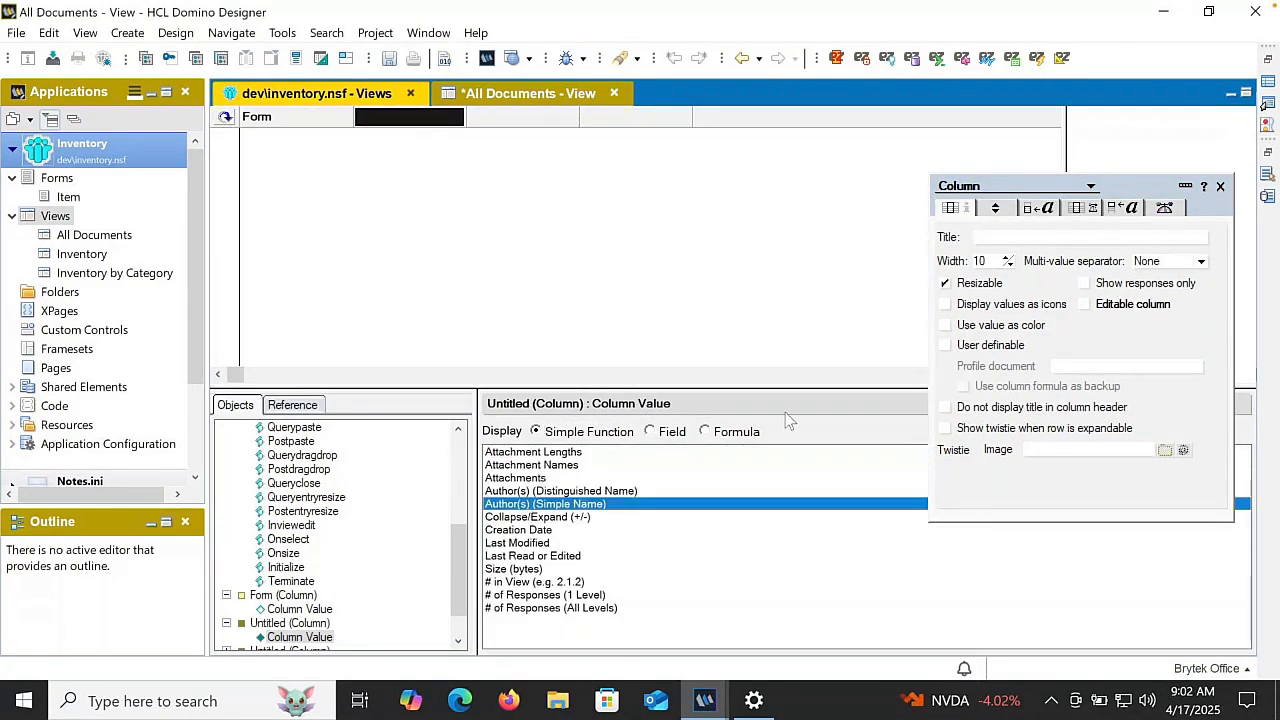
click(998, 235)
text(Au)
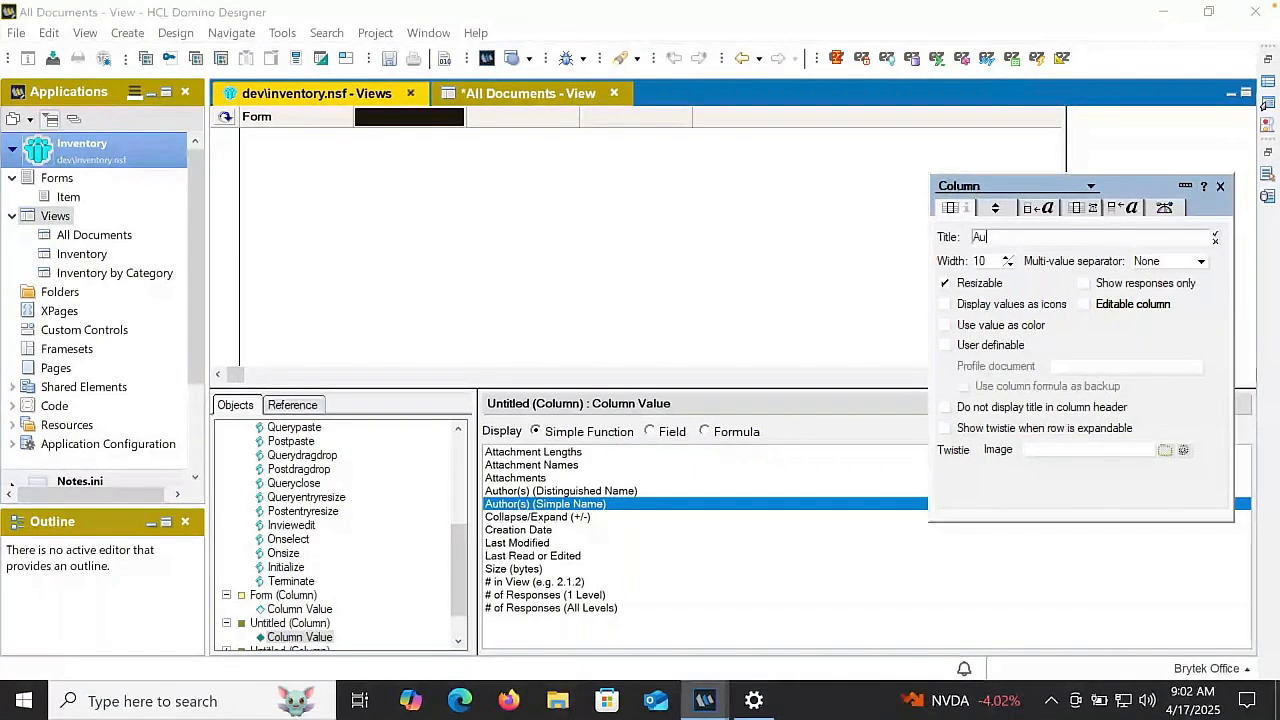
text(thor)
key(Tab)
text(20)
key(Tab)
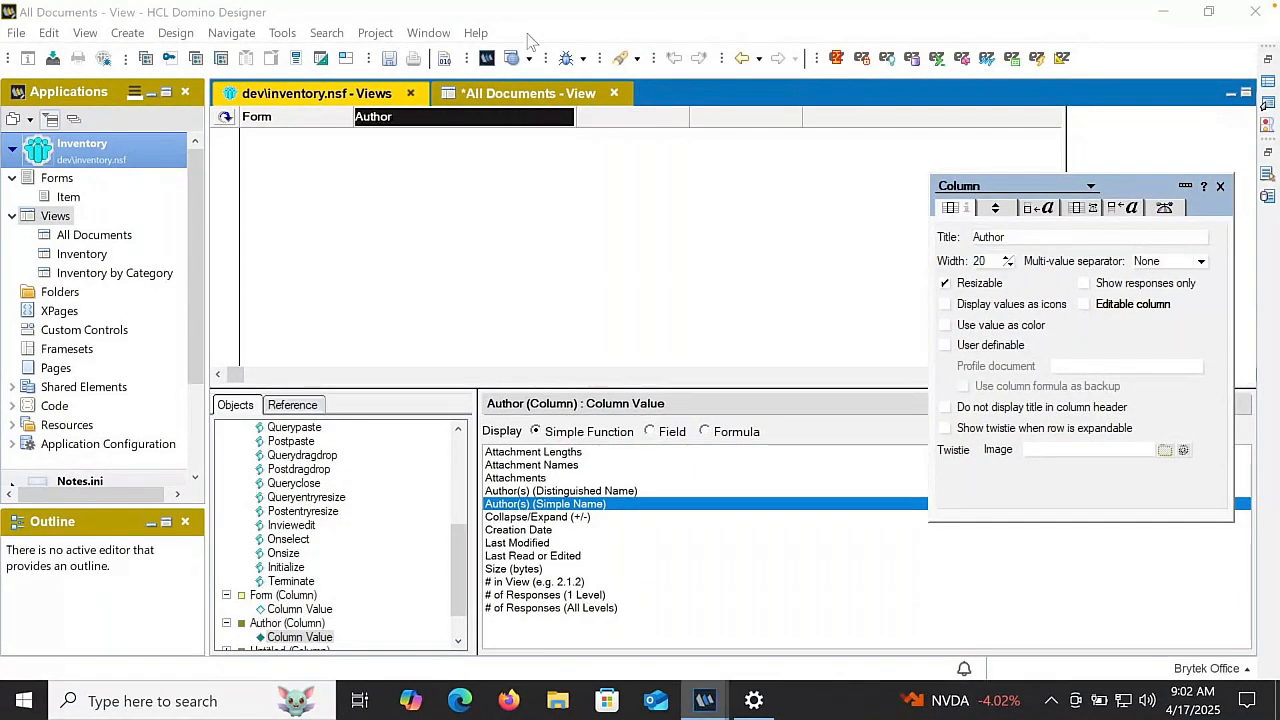
- Set the third column to the Creation Date function, title it Created and give it a width of 15
double_click(622, 117)
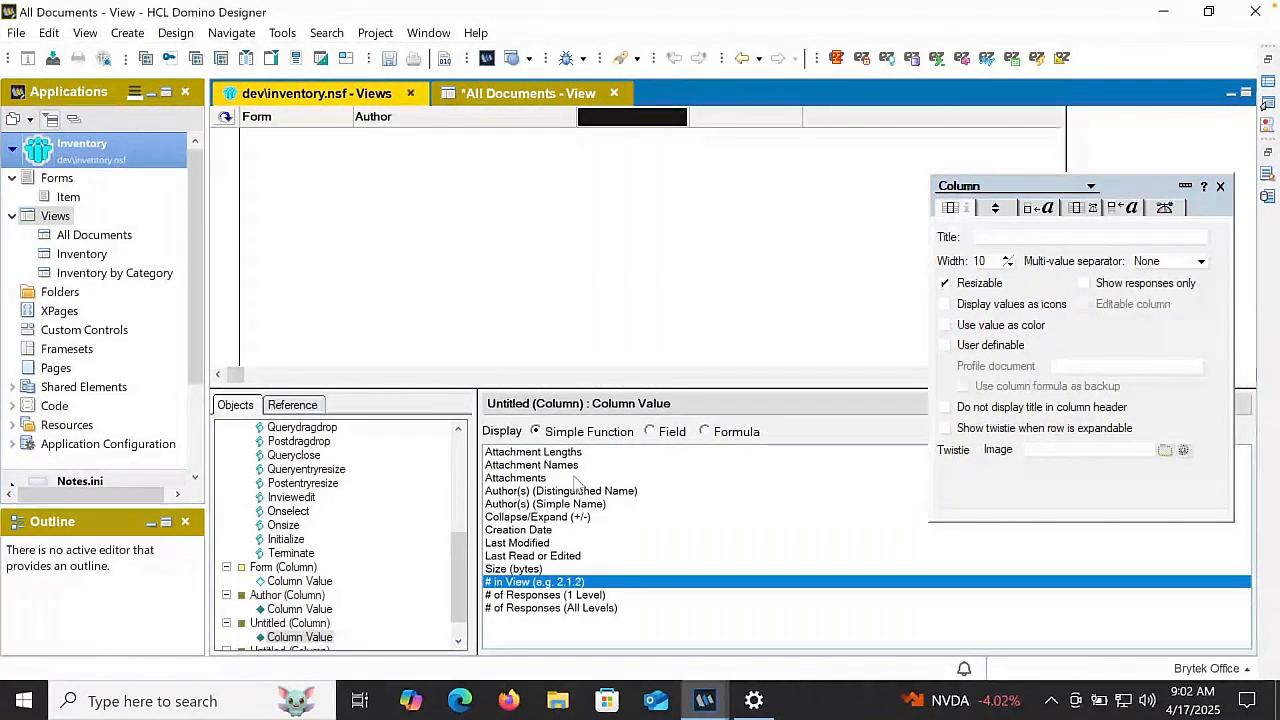
click(530, 529)
click(1048, 236)
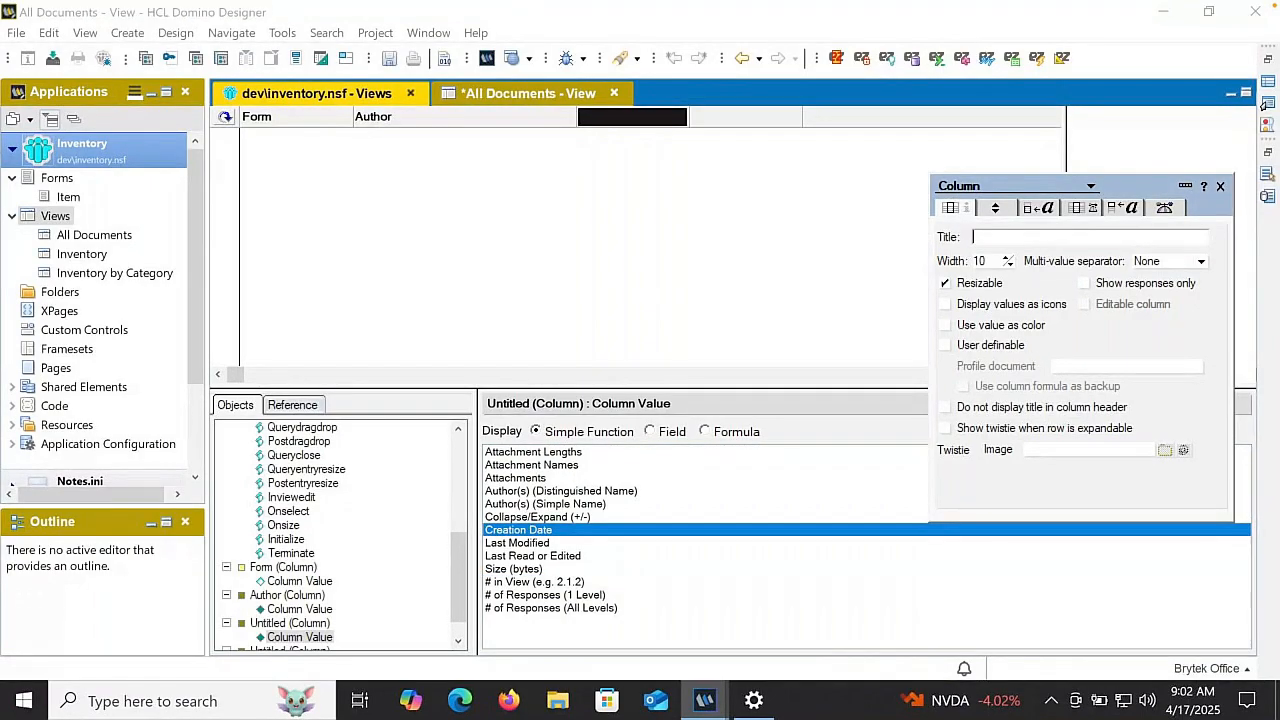
text(Created)
key(Tab)
text(1)
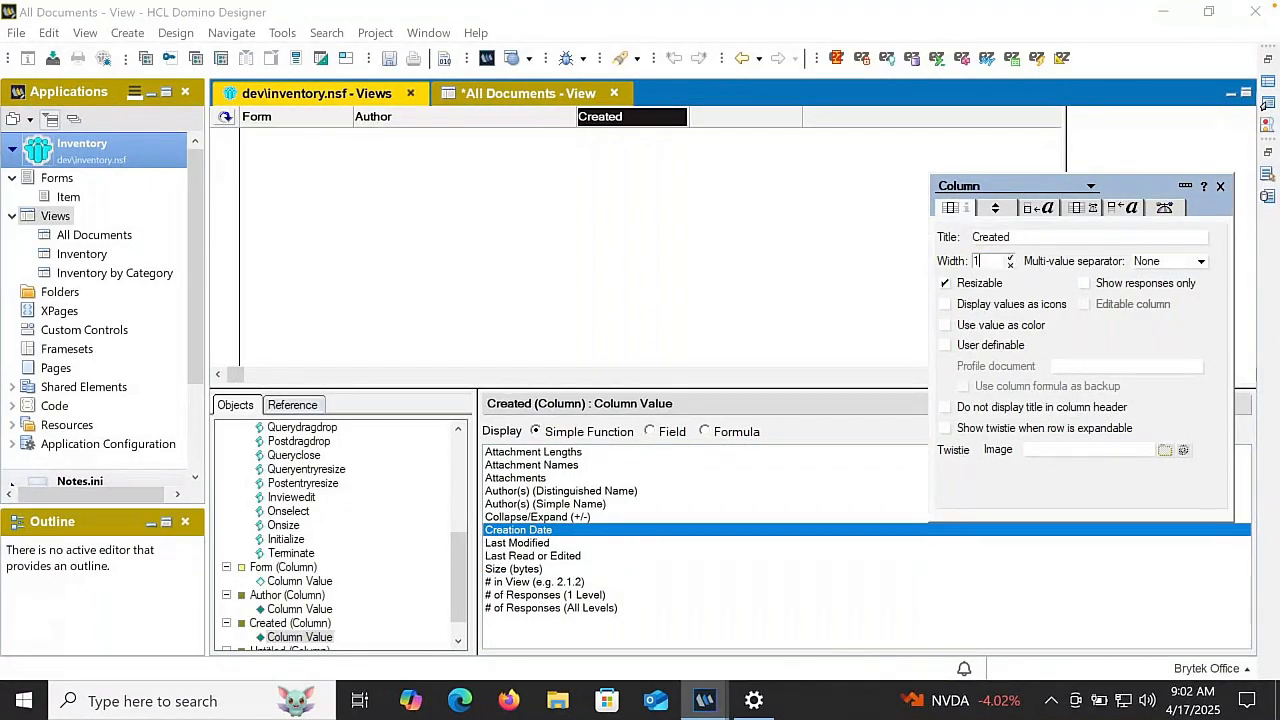
text(5)
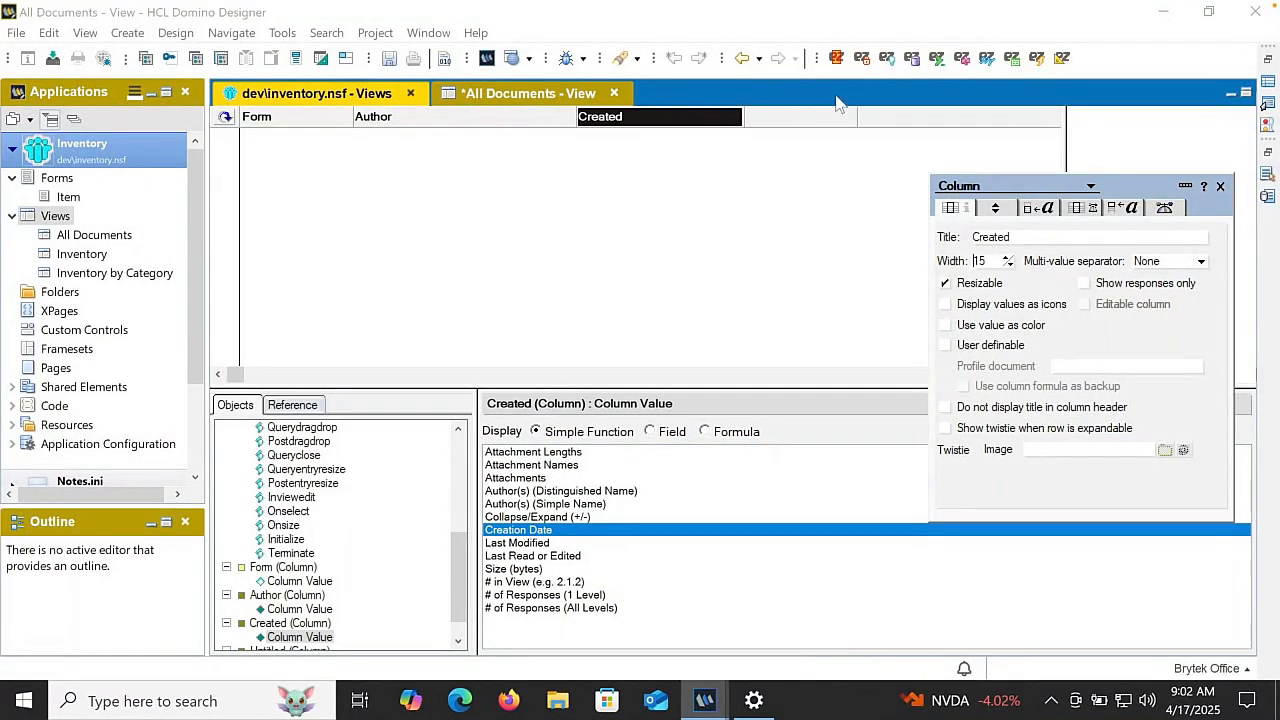
- Set the fourth column to the Last Modified function, title it Modified and give it a width of 15
double_click(800, 120)
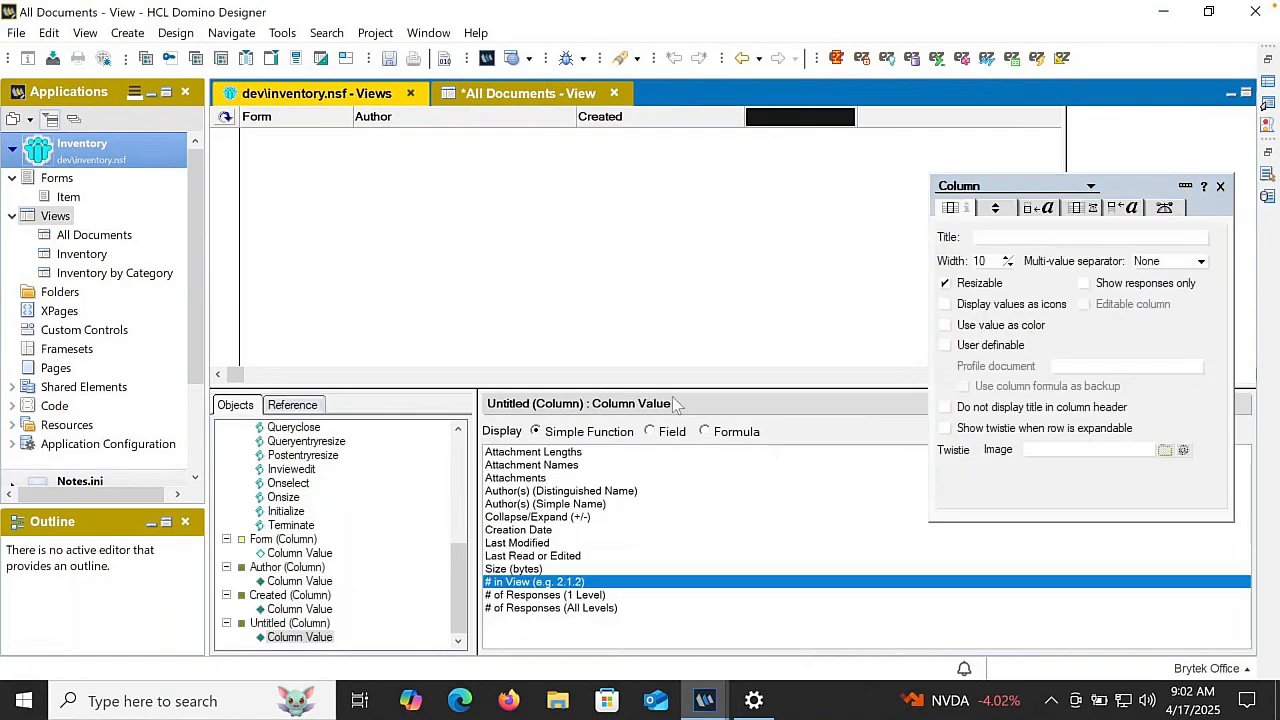
click(548, 545)
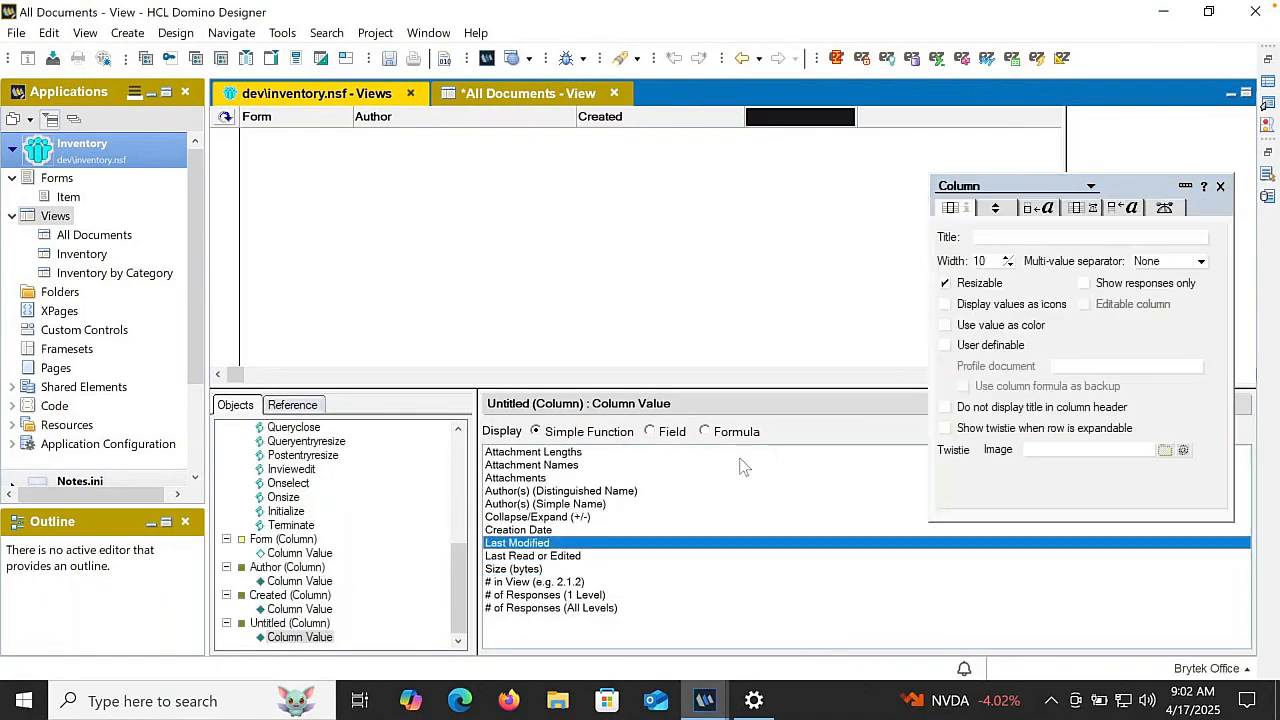
click(996, 238)
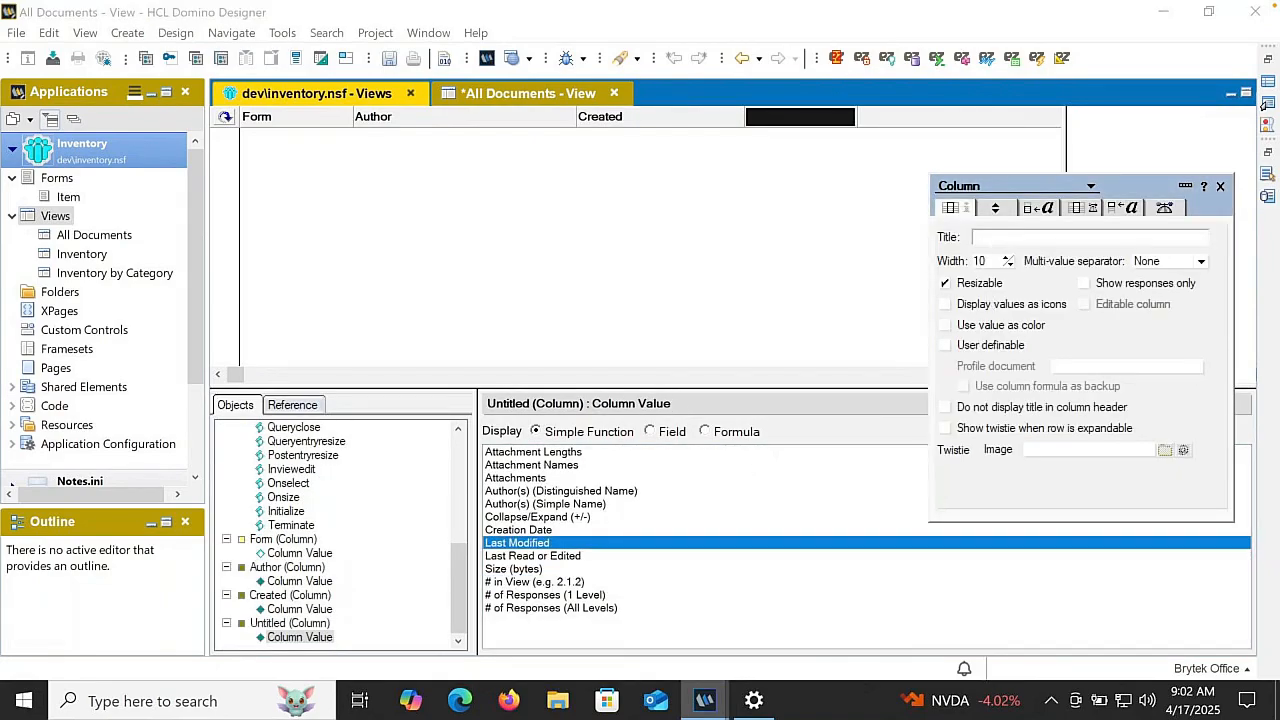
text(Modified)
key(Return)
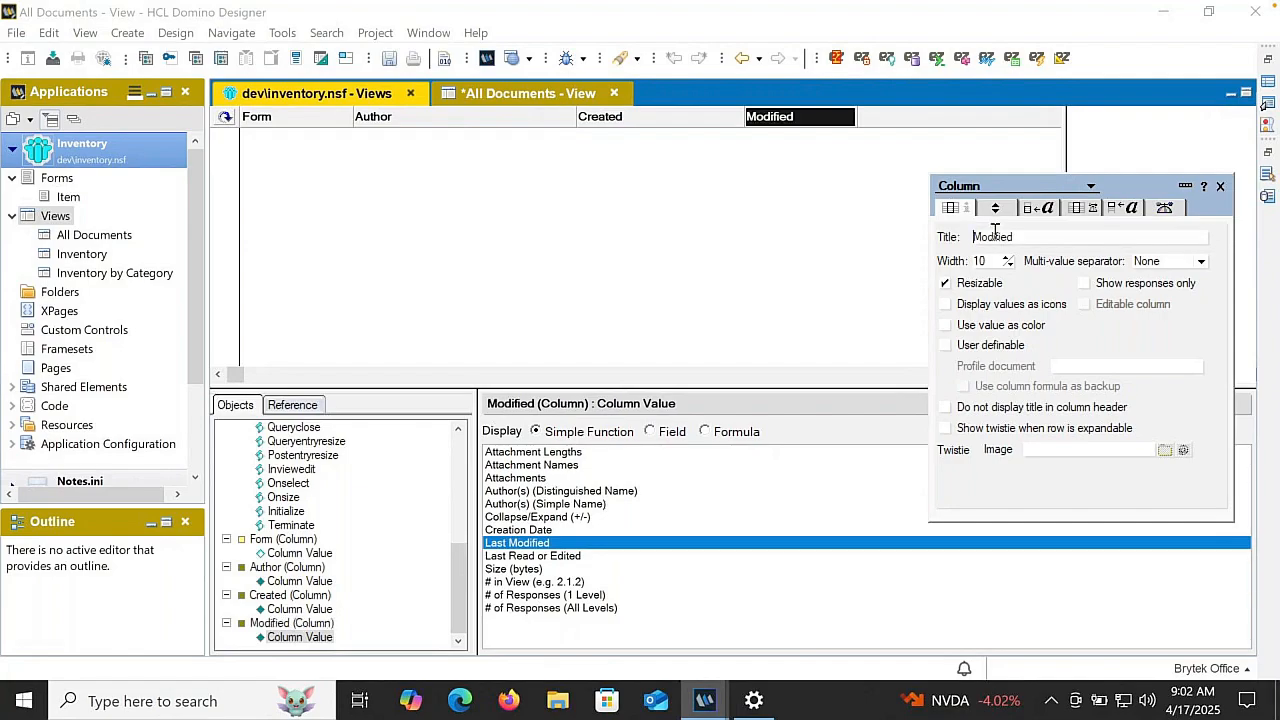
double_click(986, 260)
text(15)
key(Return)
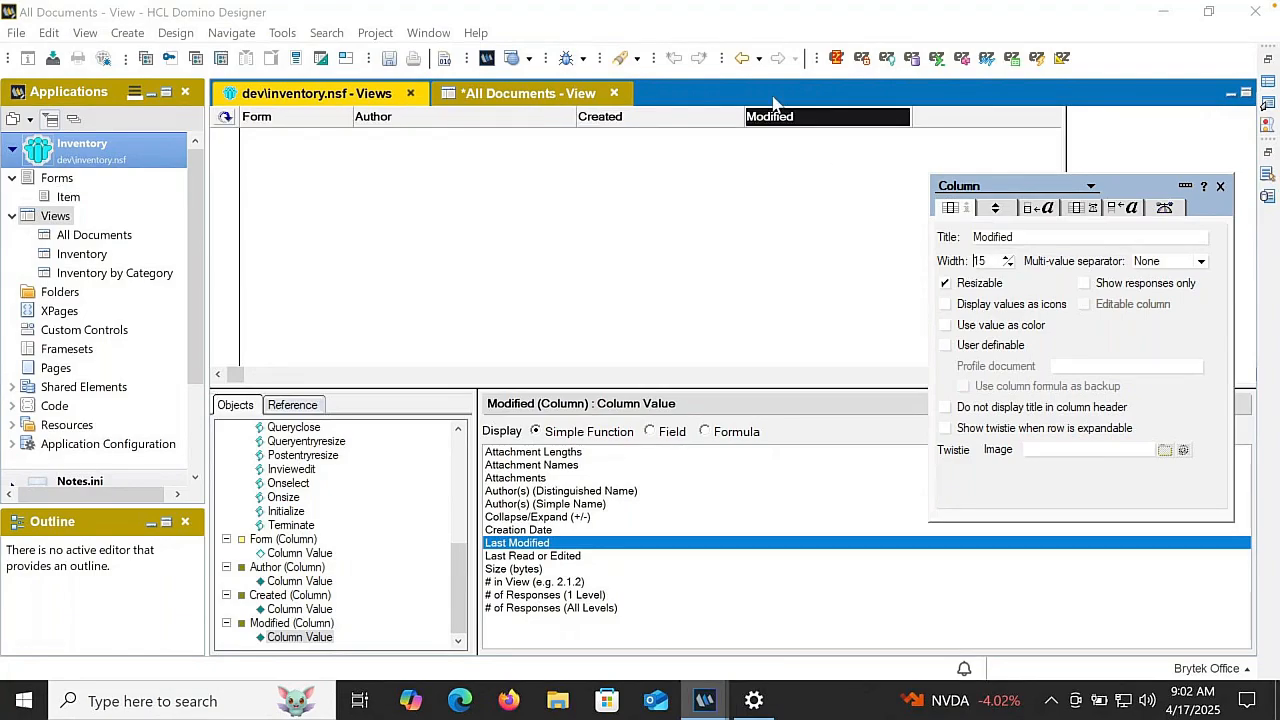
- Refresh the view preview and sort the Created column in descending order
click(619, 117)
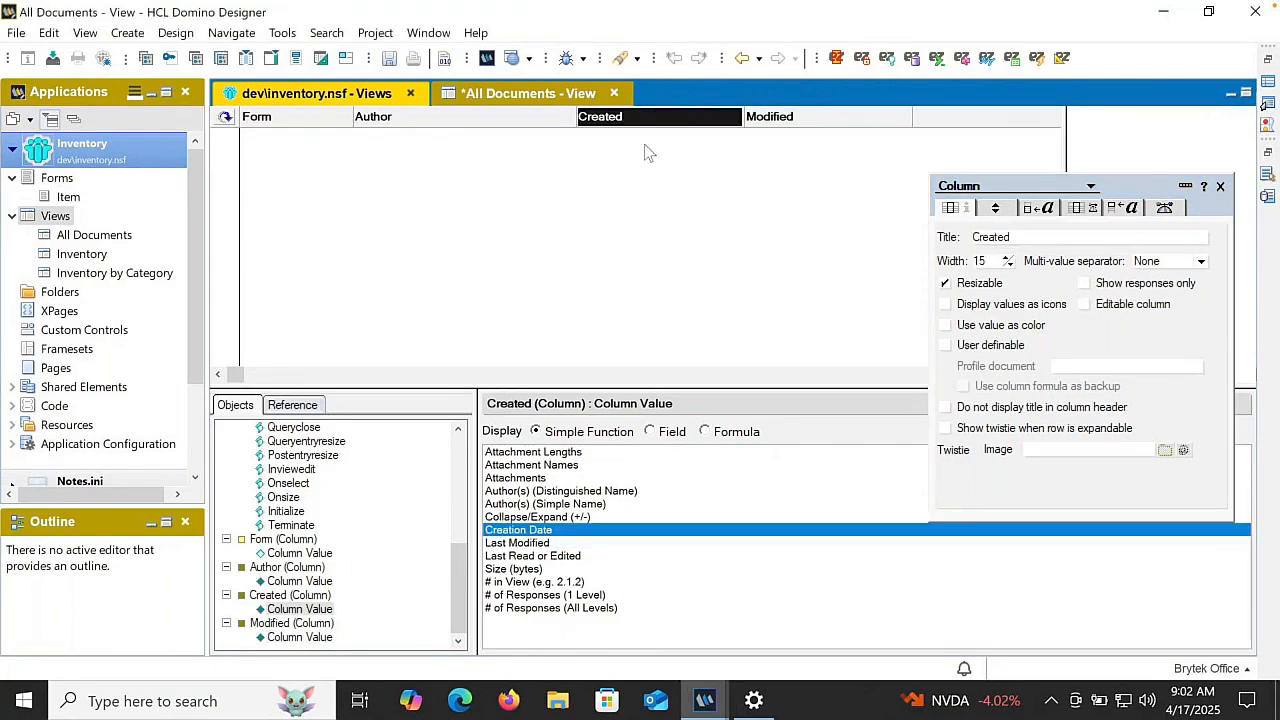
click(224, 118)
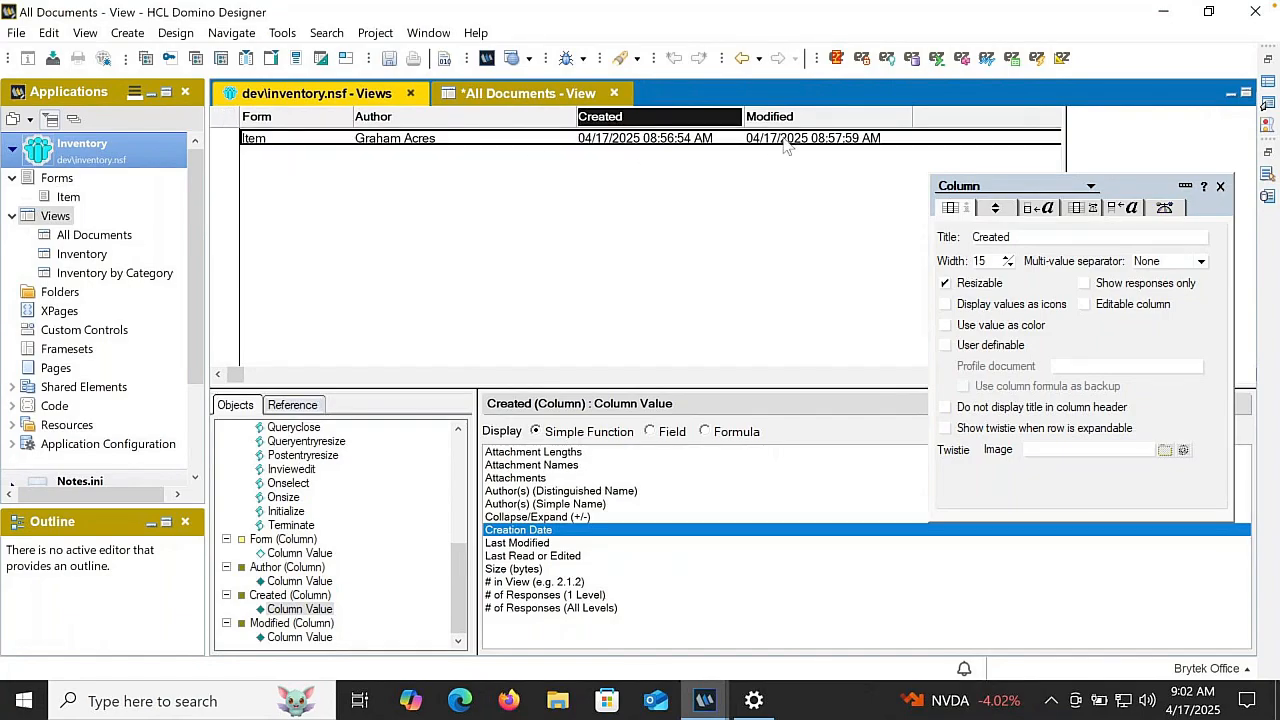
click(995, 208)
click(1180, 233)
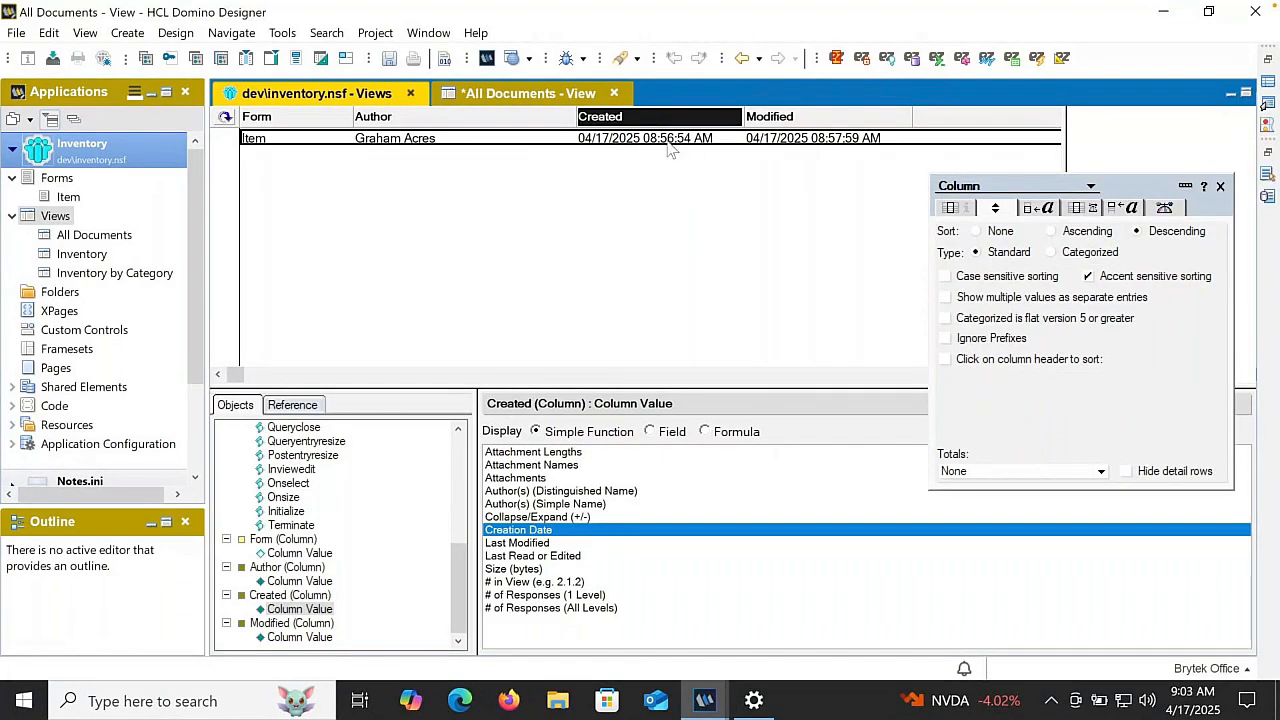
- Review who may use the All Documents view in its security properties and save the view
click(641, 226)
click(1168, 210)
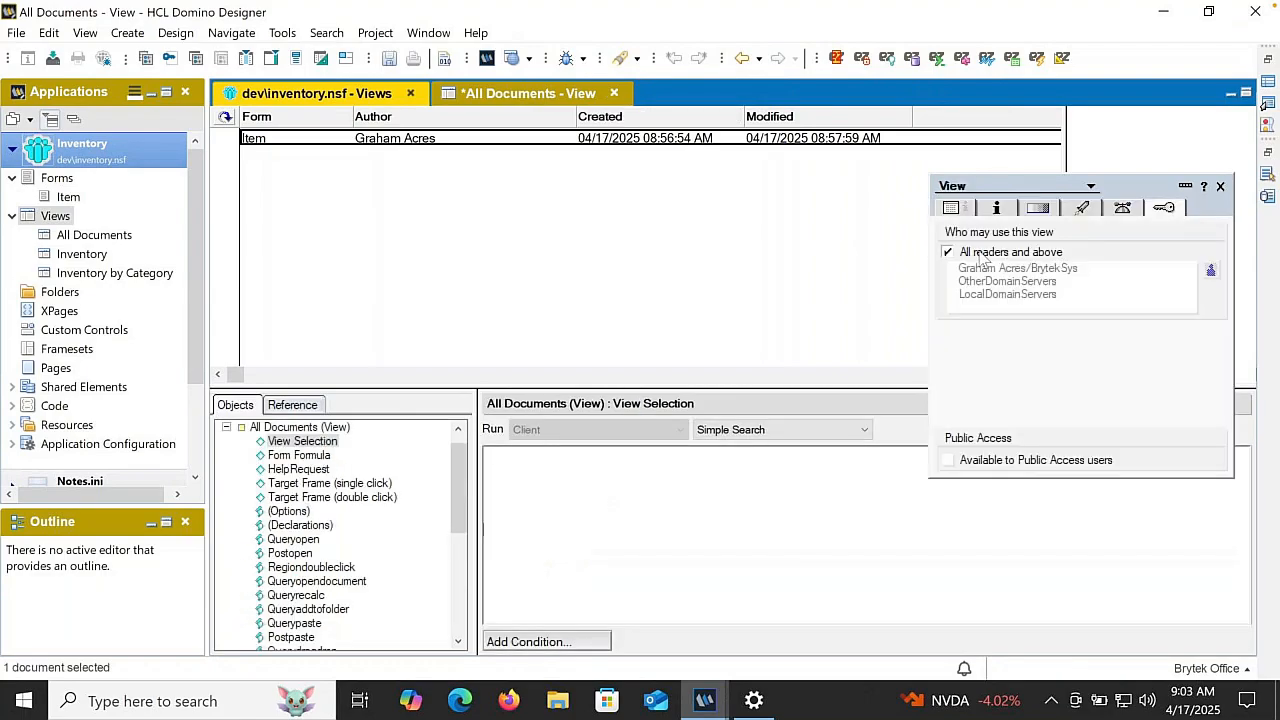
click(1220, 186)
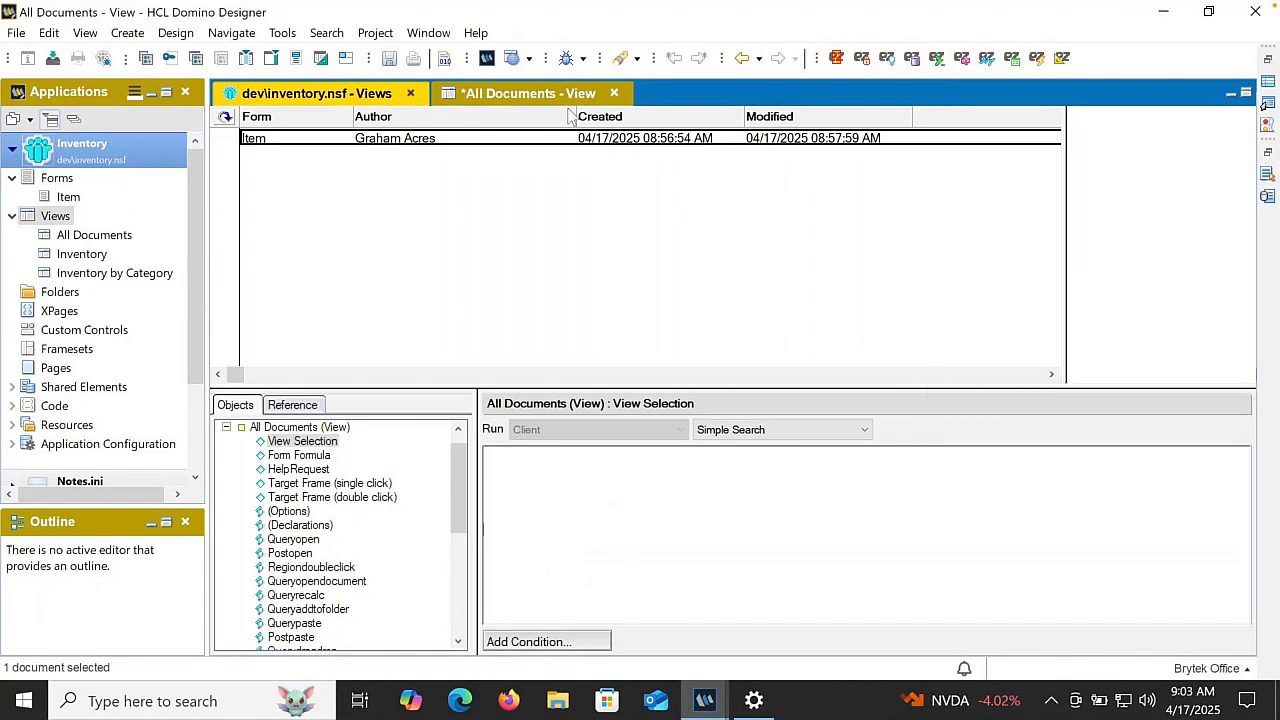
click(389, 57)
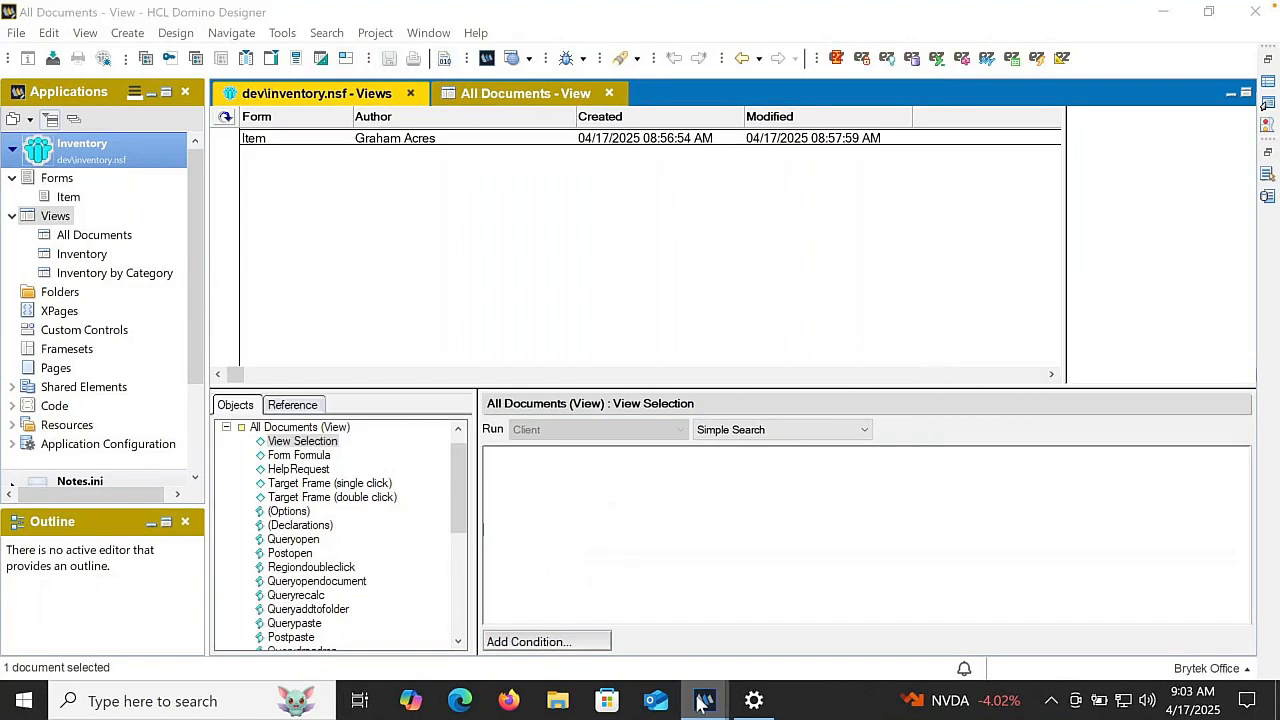
- Switch to HCL Notes and add an Admin role to the Inventory application's access control list
mouse_move(705, 700)
click(621, 621)
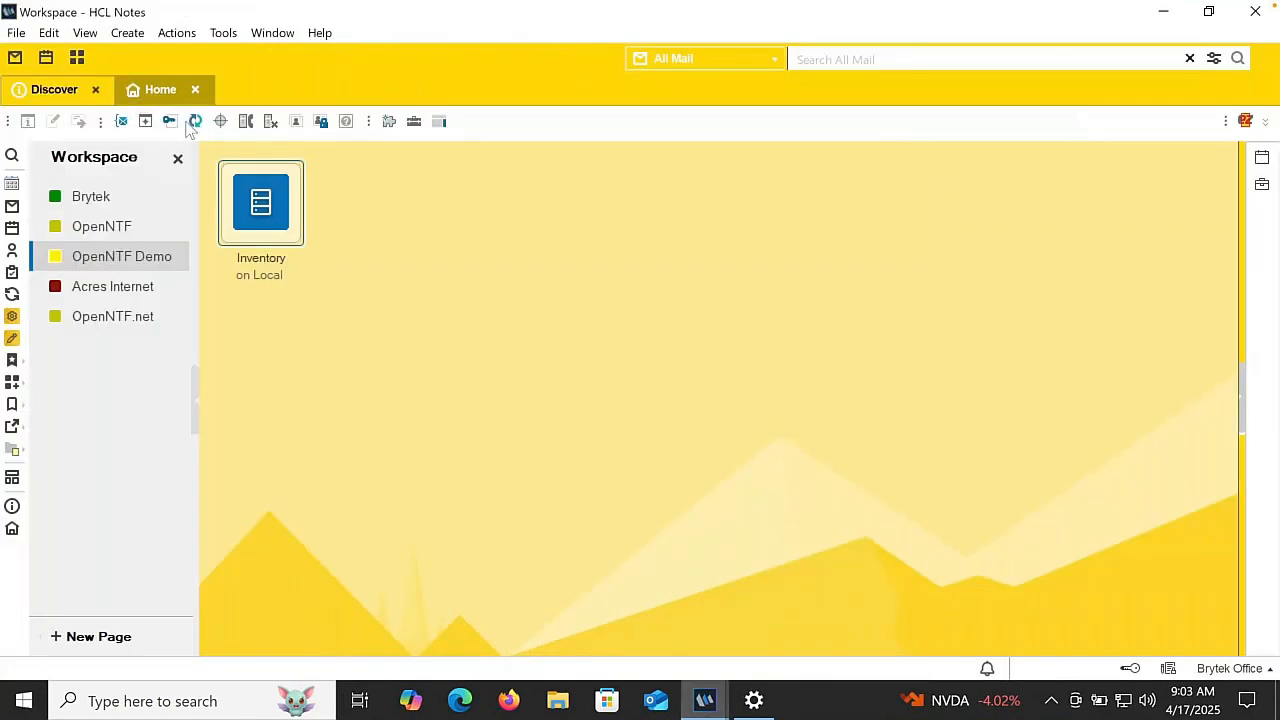
click(171, 121)
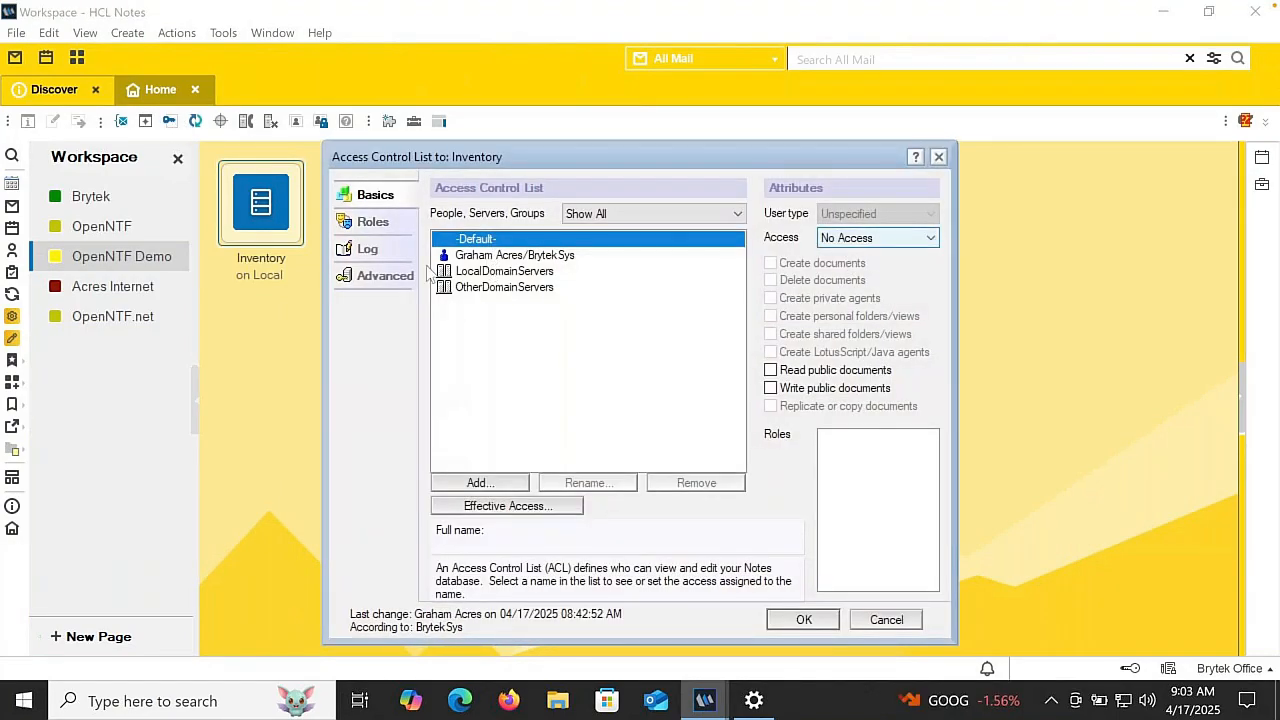
click(475, 258)
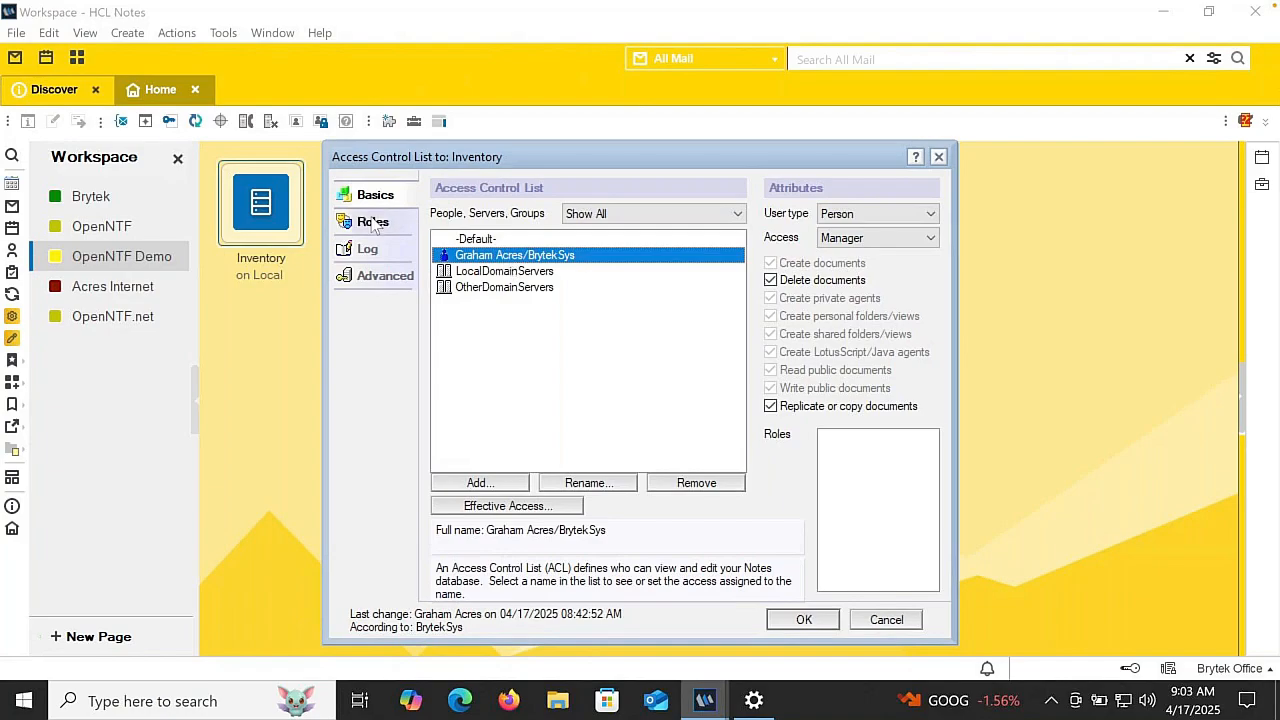
click(363, 281)
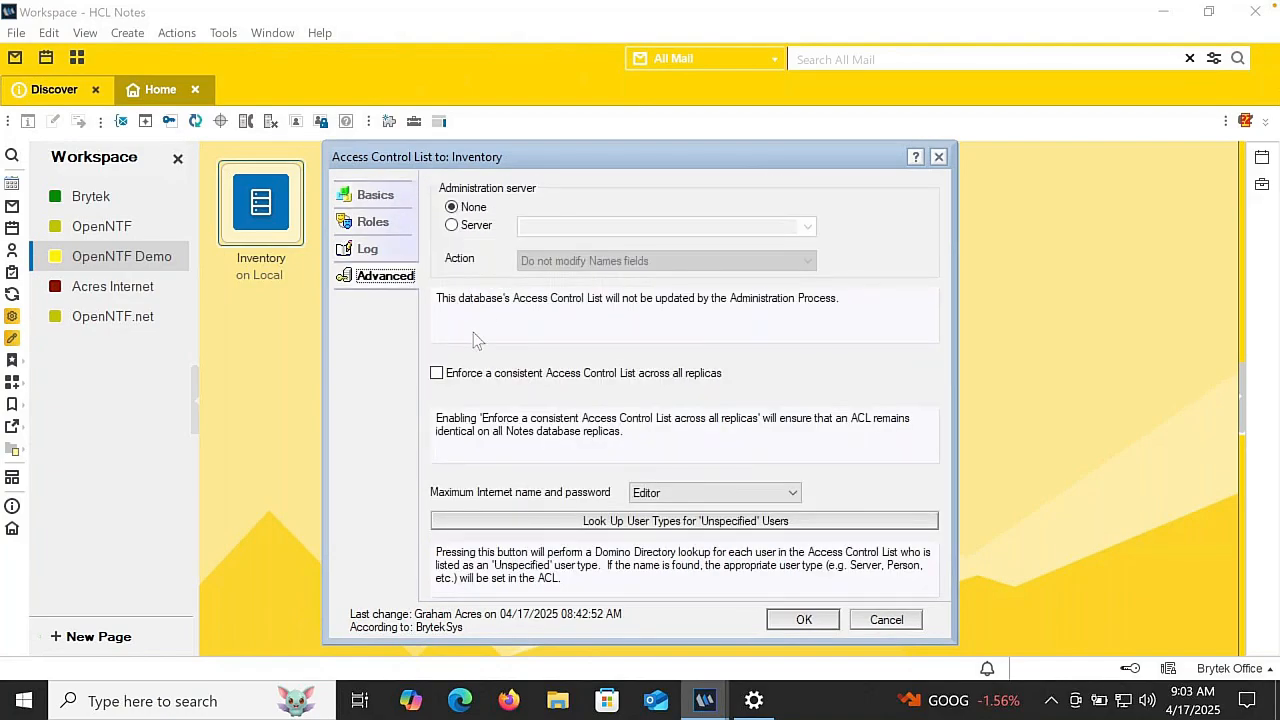
click(372, 222)
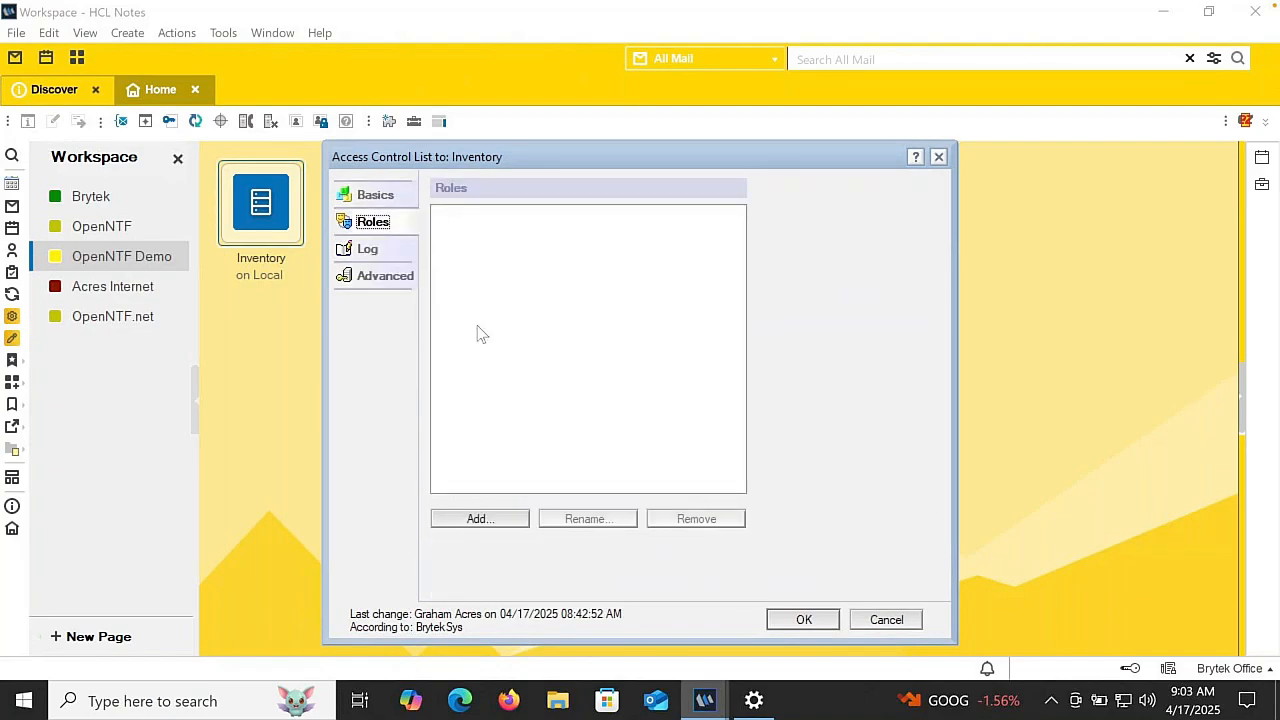
click(478, 520)
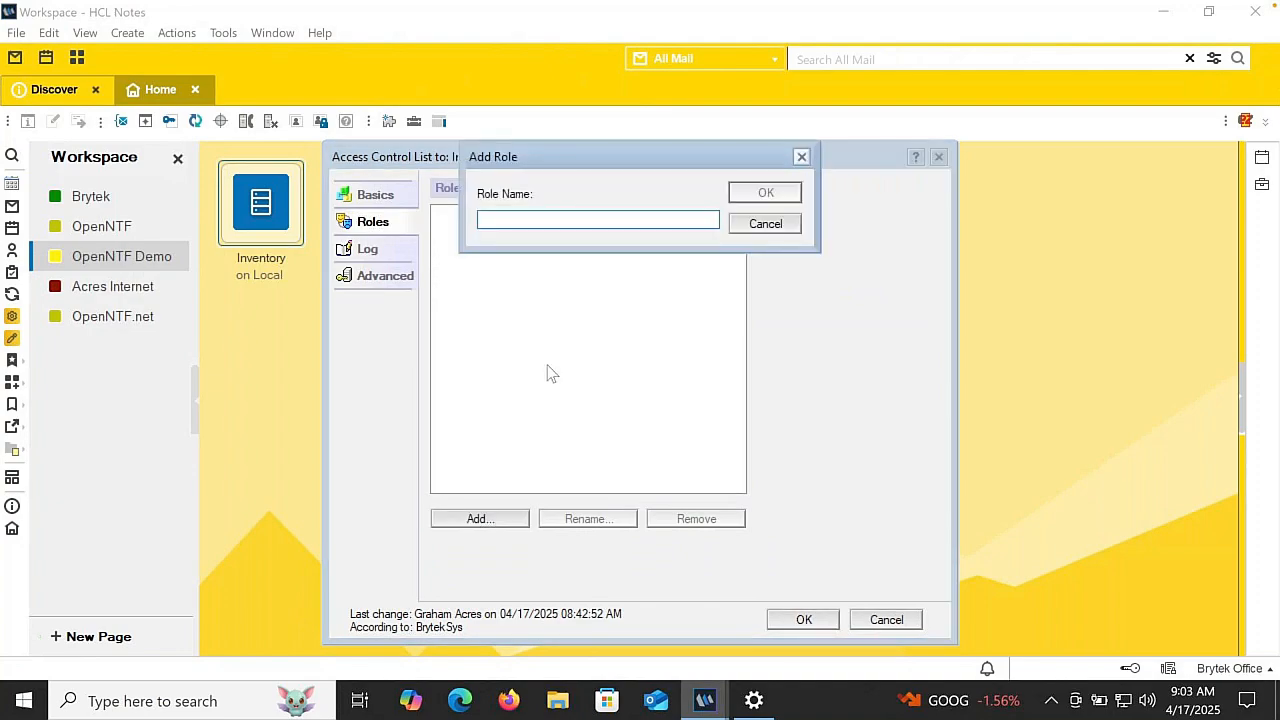
text(Admin)
key(Return)
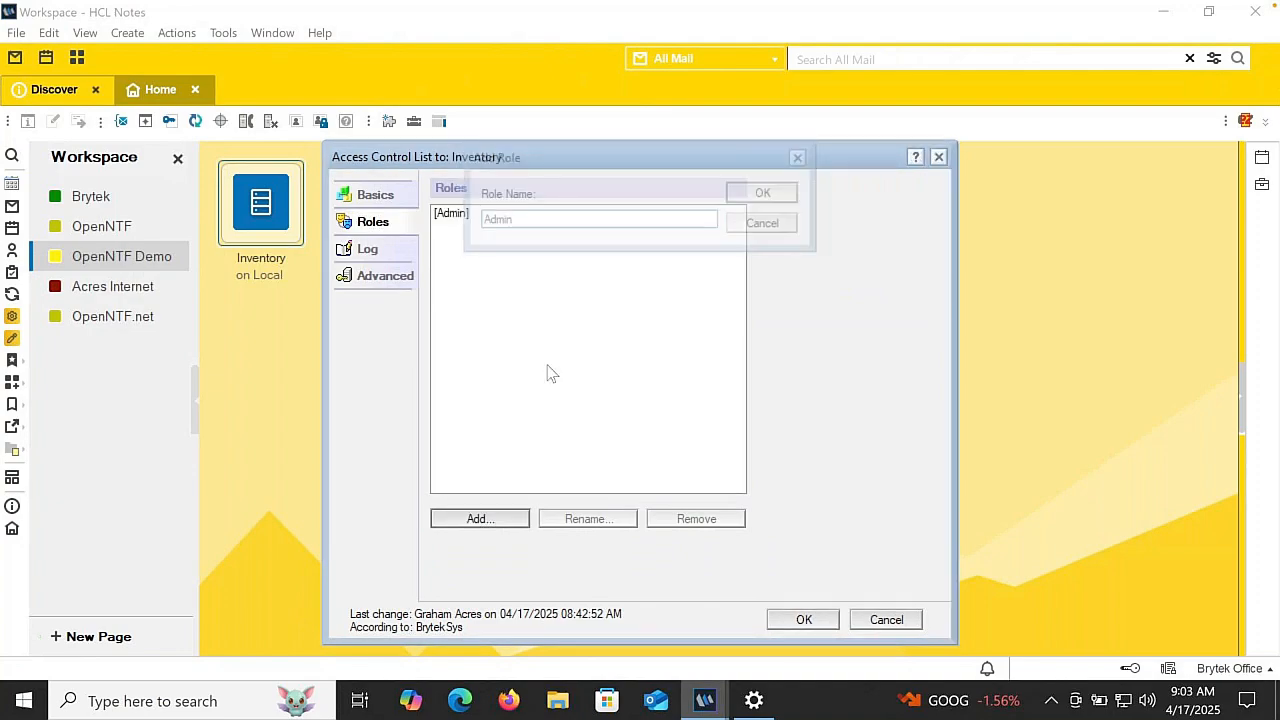
- Assign the [Admin] role to the person entry with Manager access and apply the access control list changes
click(376, 196)
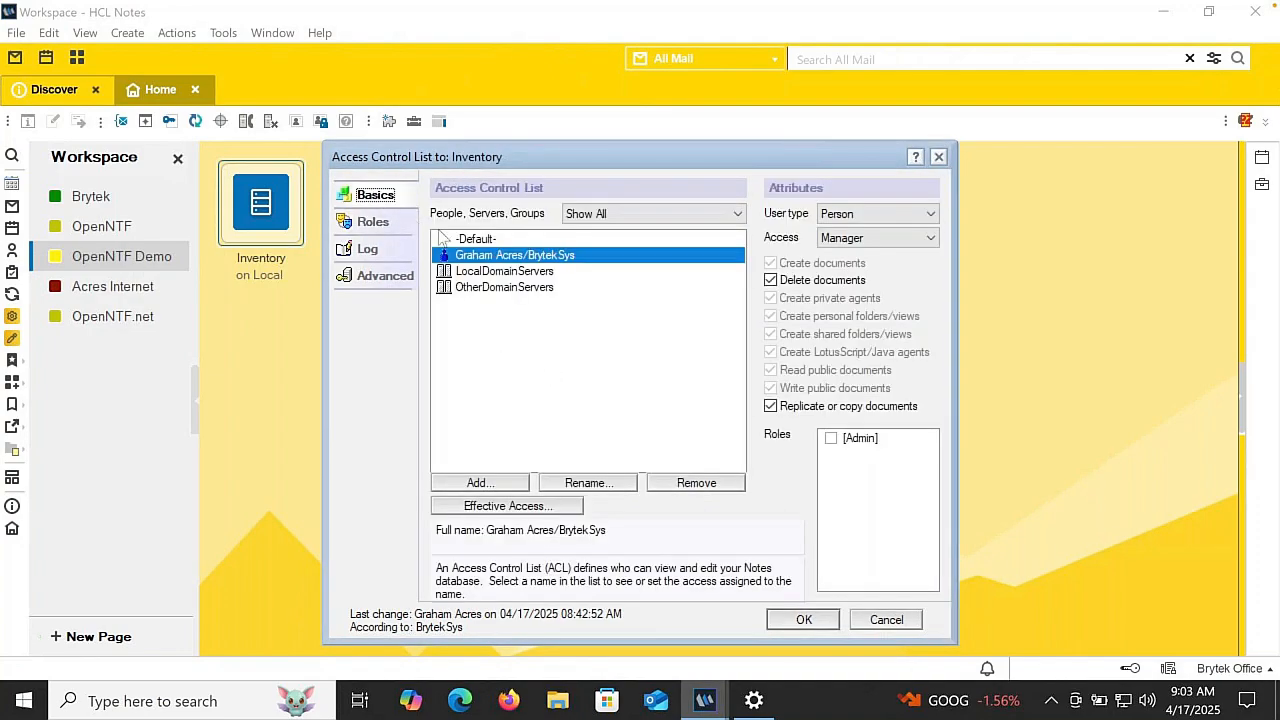
click(834, 440)
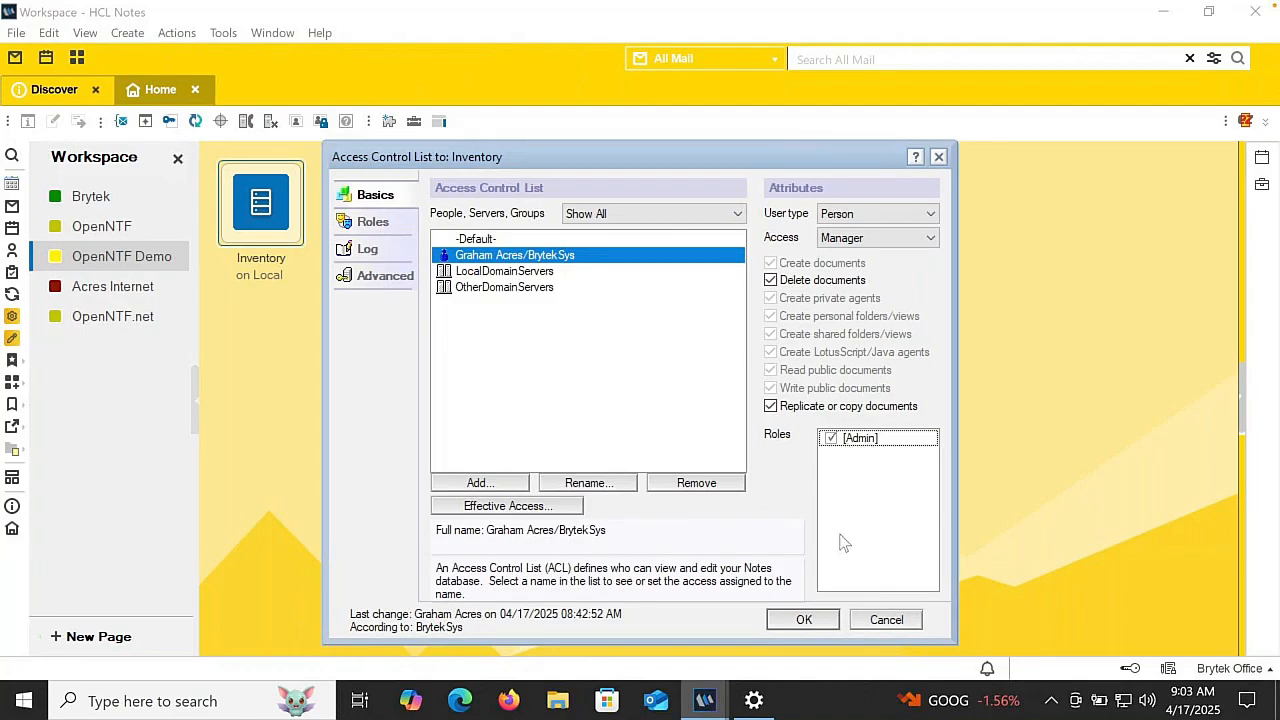
click(805, 620)
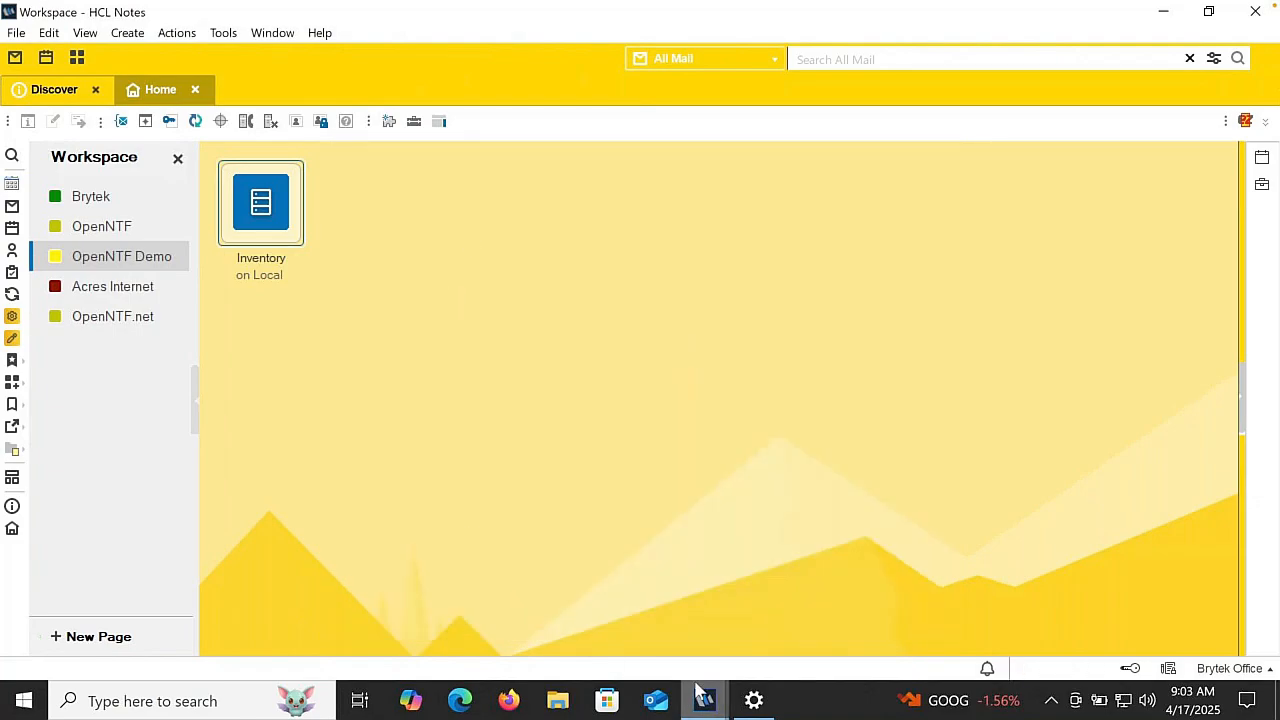
- Switch back to Domino Designer, check the All Documents view's security list for the Admin role, and close the view
mouse_move(705, 697)
click(780, 594)
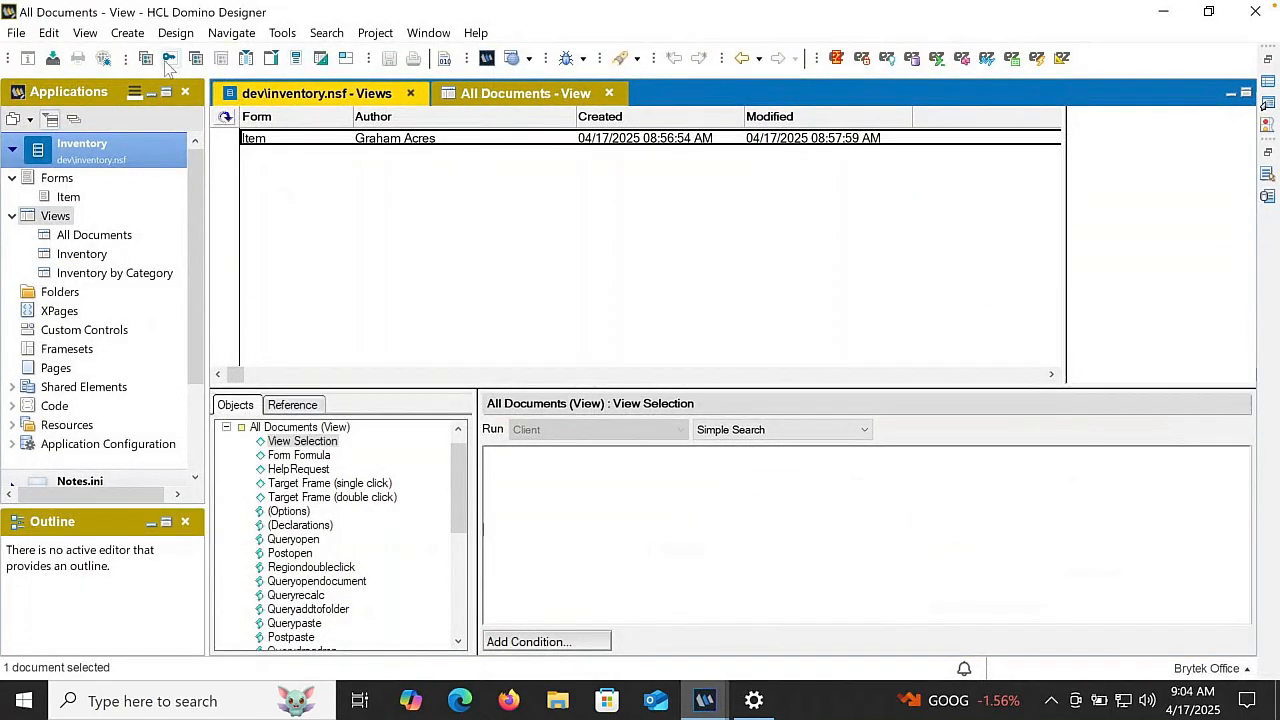
click(196, 59)
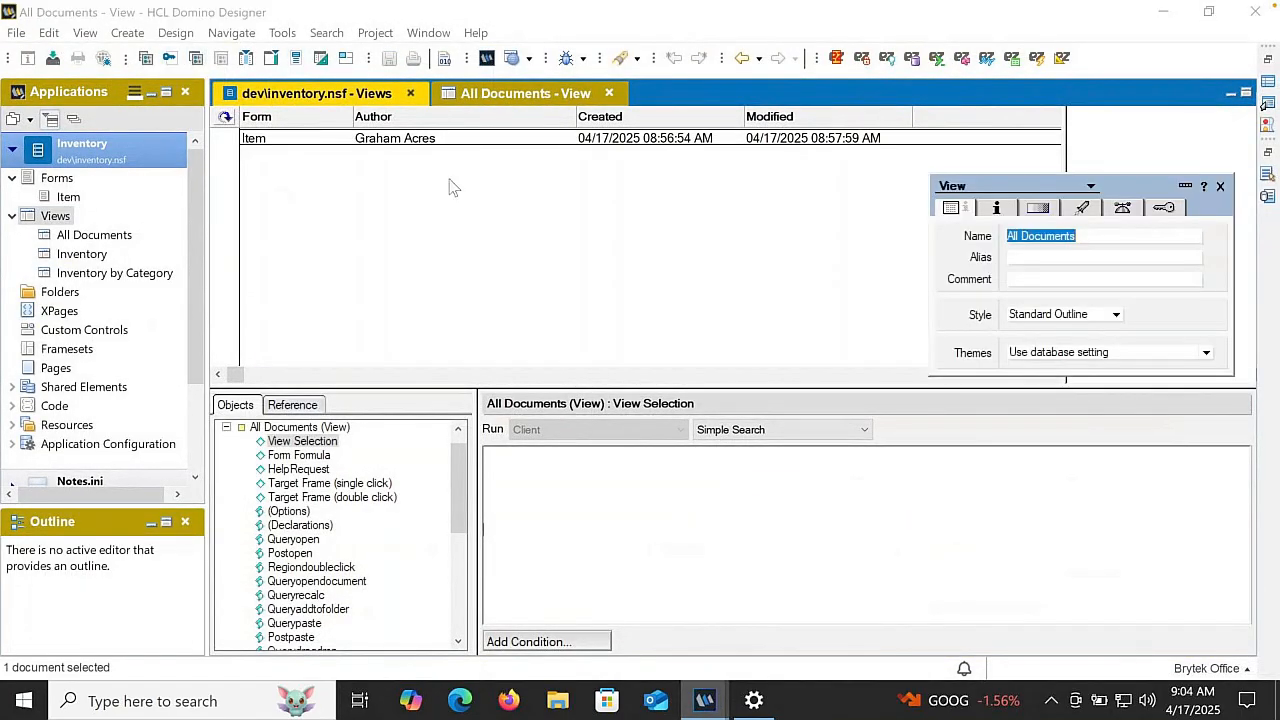
click(1164, 209)
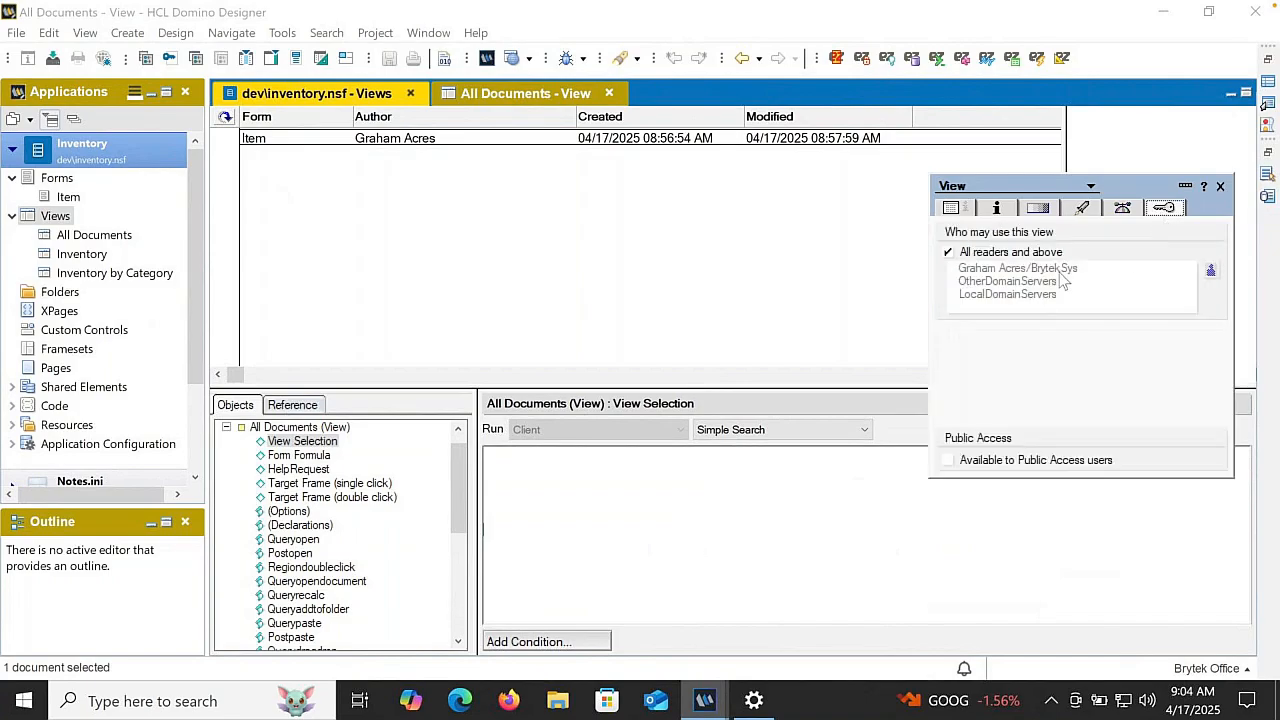
click(1220, 187)
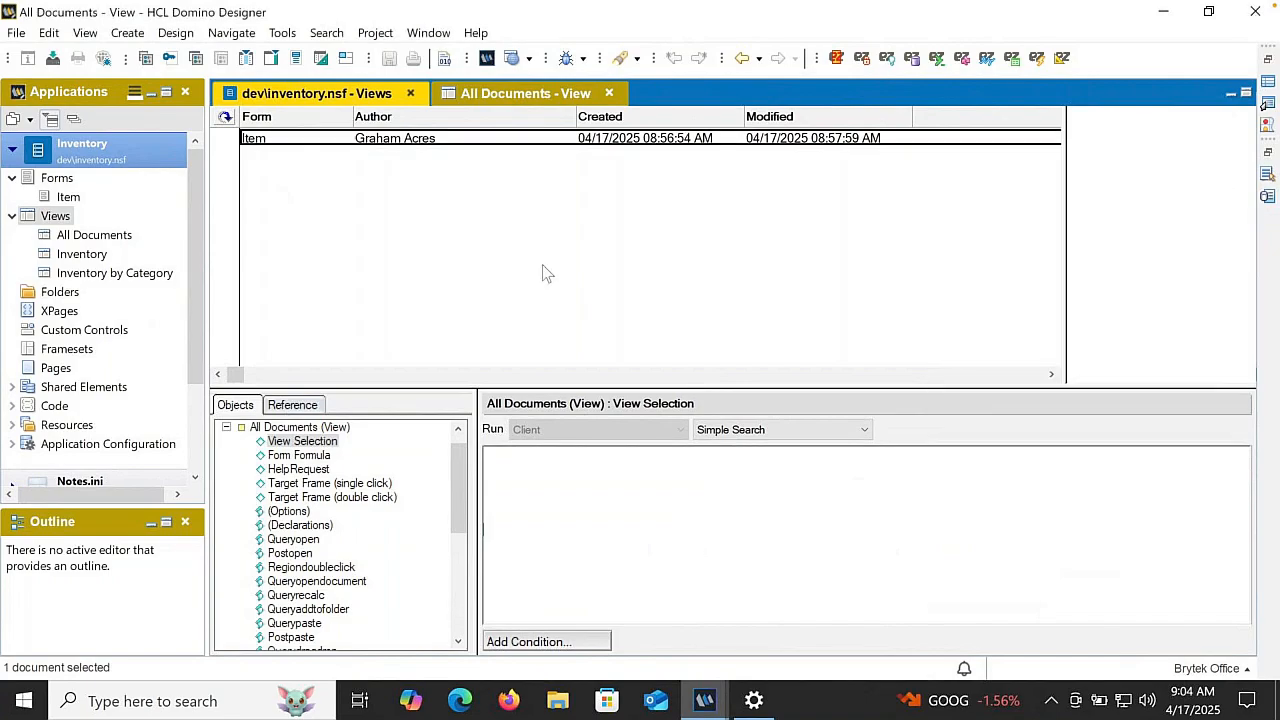
key(Escape)
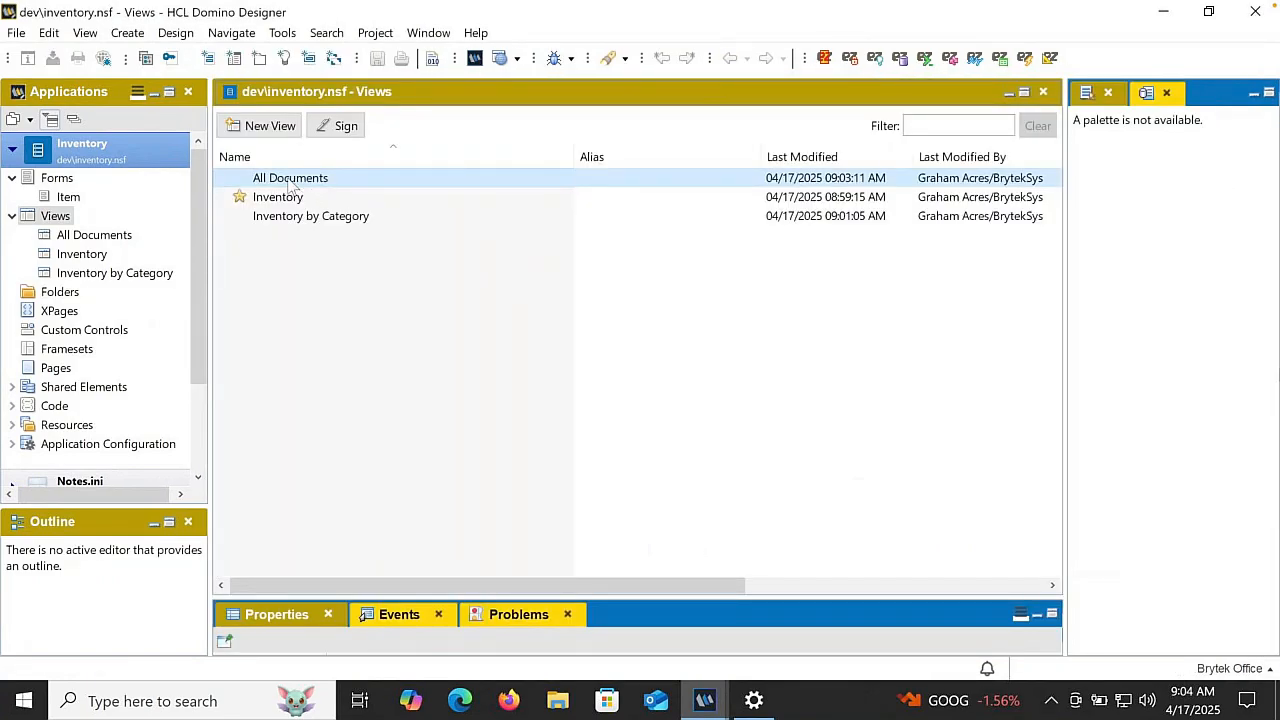
- Reopen the All Documents view, restrict its use to the [Admin] role instead of all readers, and close it with the change saved
double_click(290, 180)
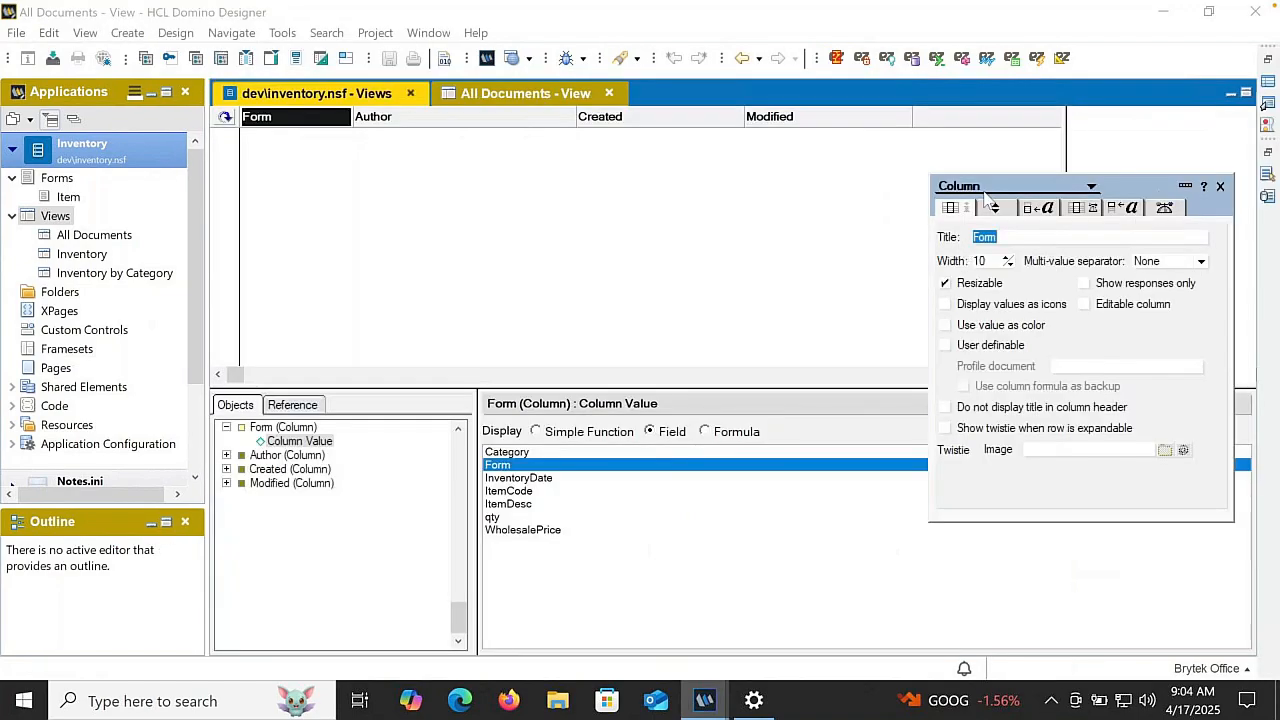
click(868, 211)
click(1164, 207)
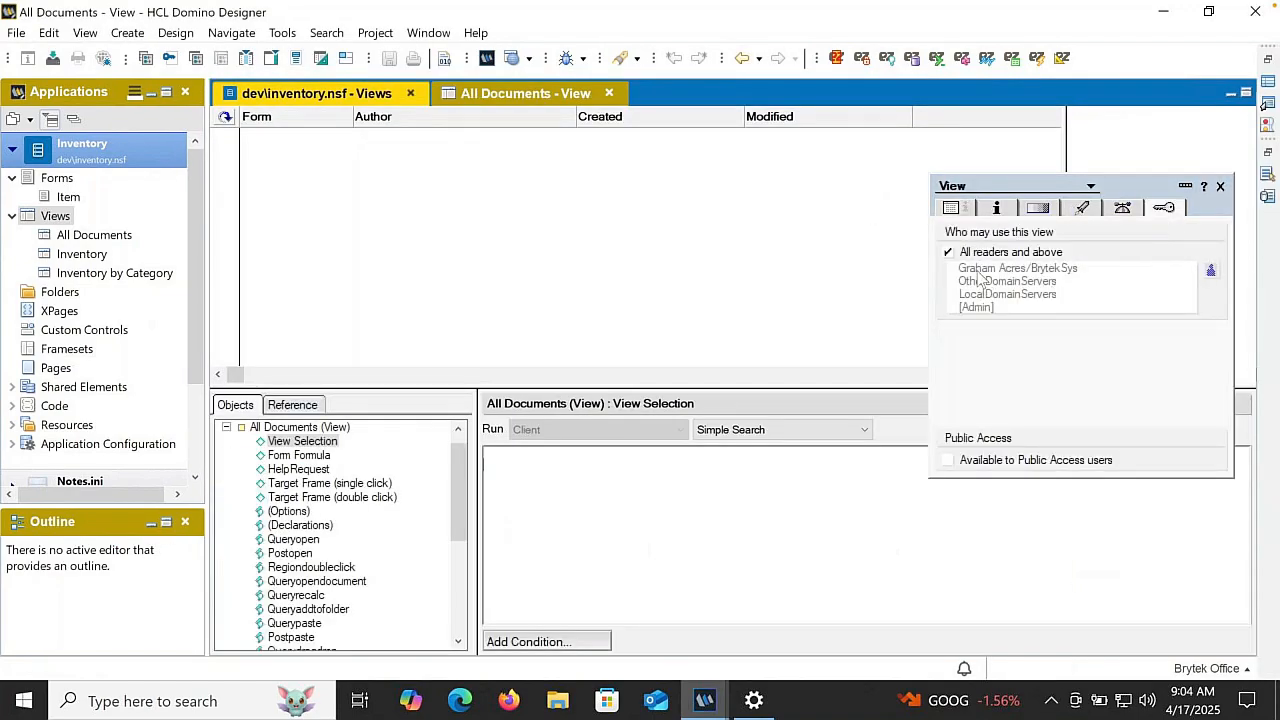
click(964, 252)
click(954, 308)
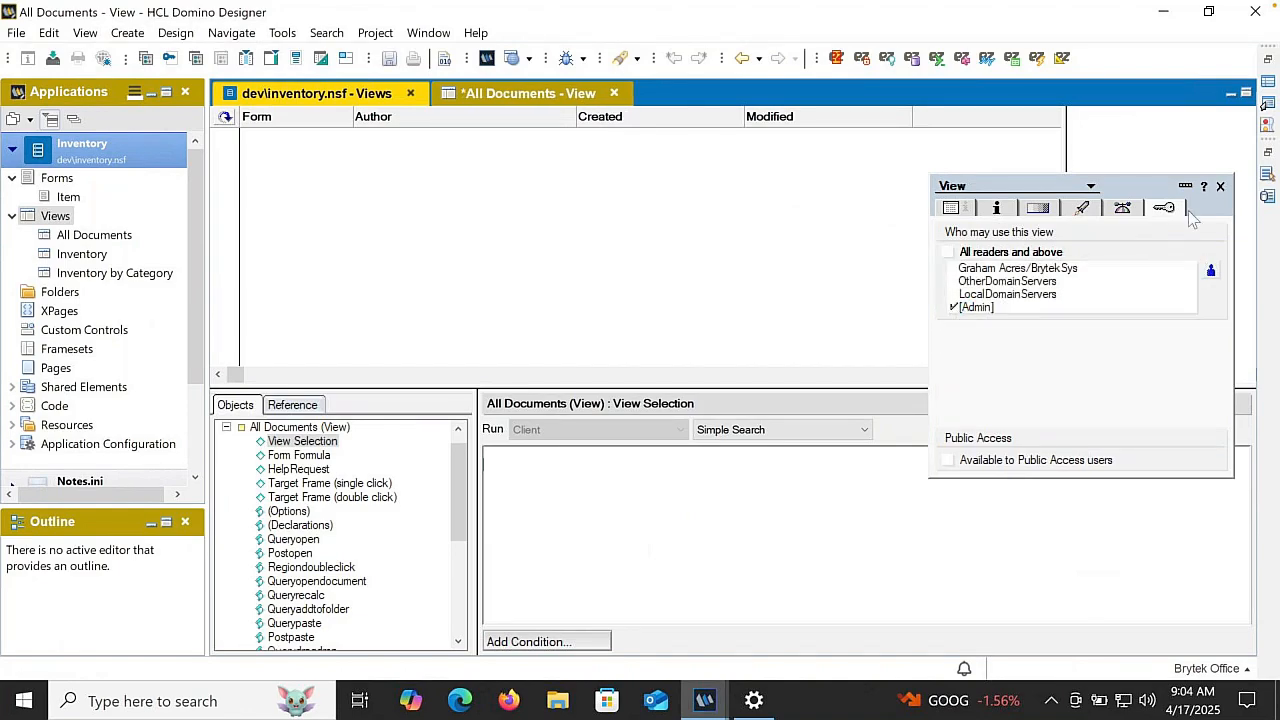
click(1221, 186)
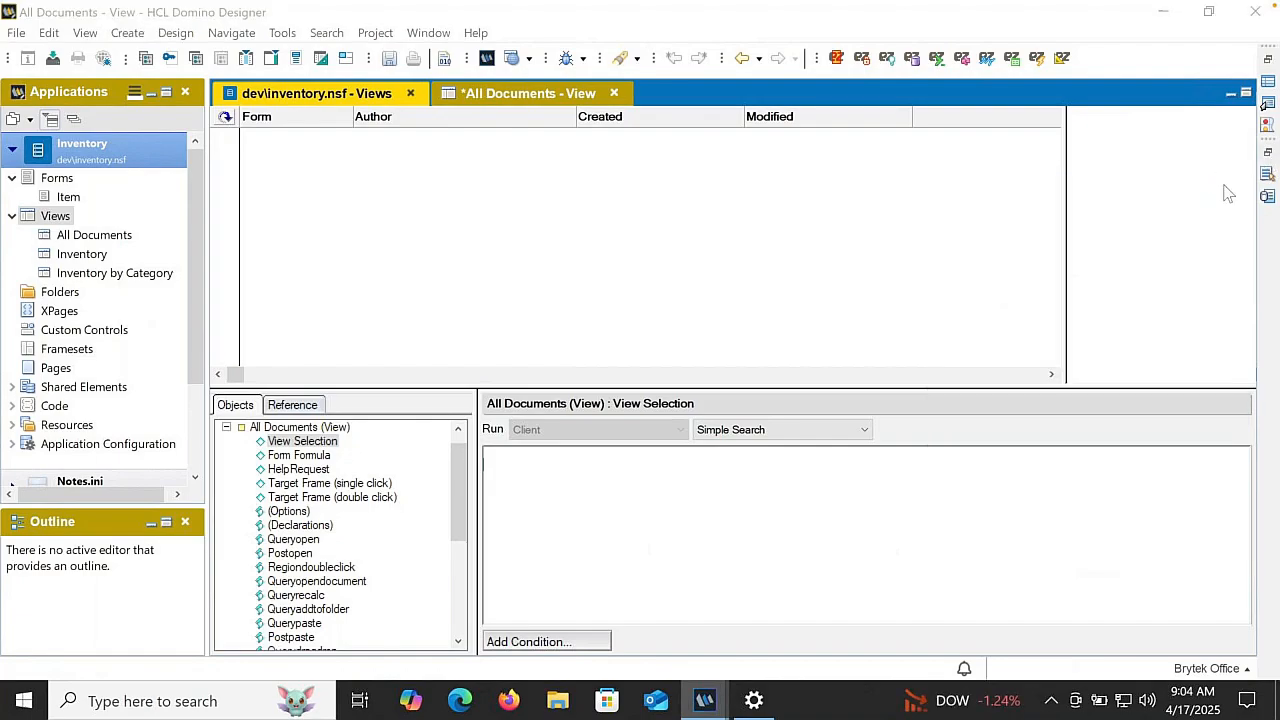
key(Escape)
key(Return)
key(Escape)
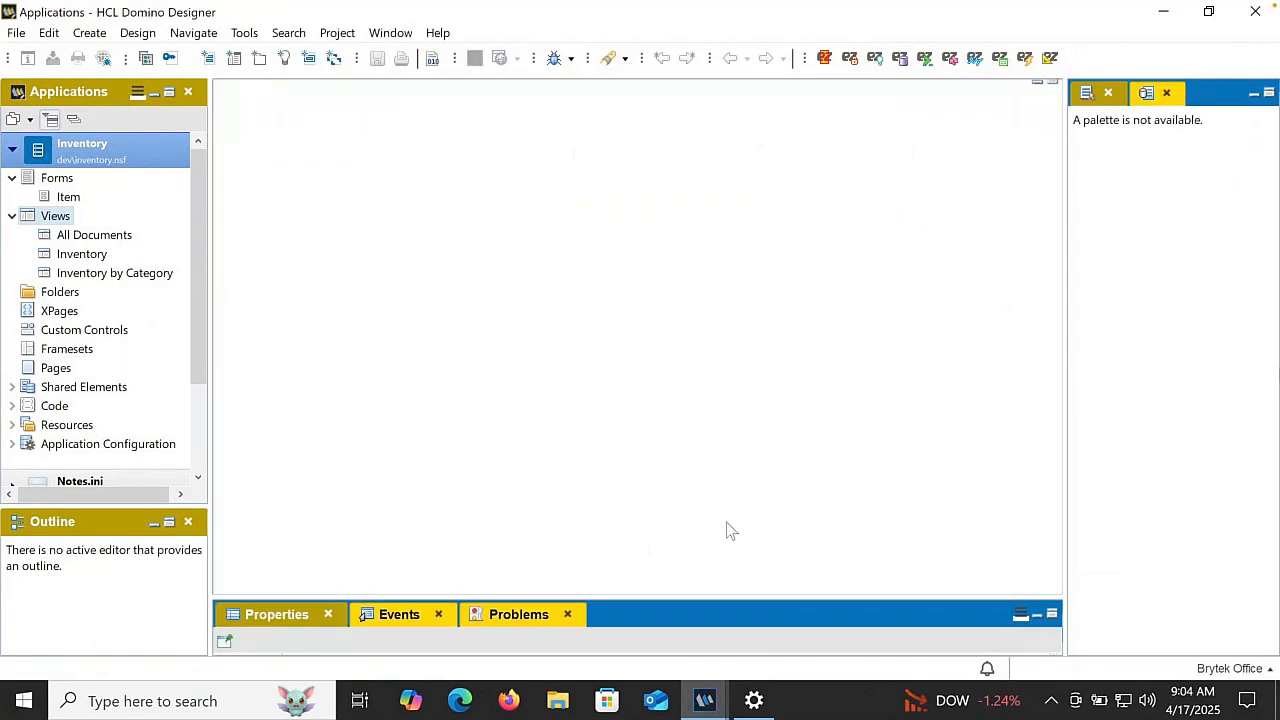
- Switch to HCL Notes and test the Inventory application's All Documents view by opening and closing its Item document
click(704, 701)
click(595, 620)
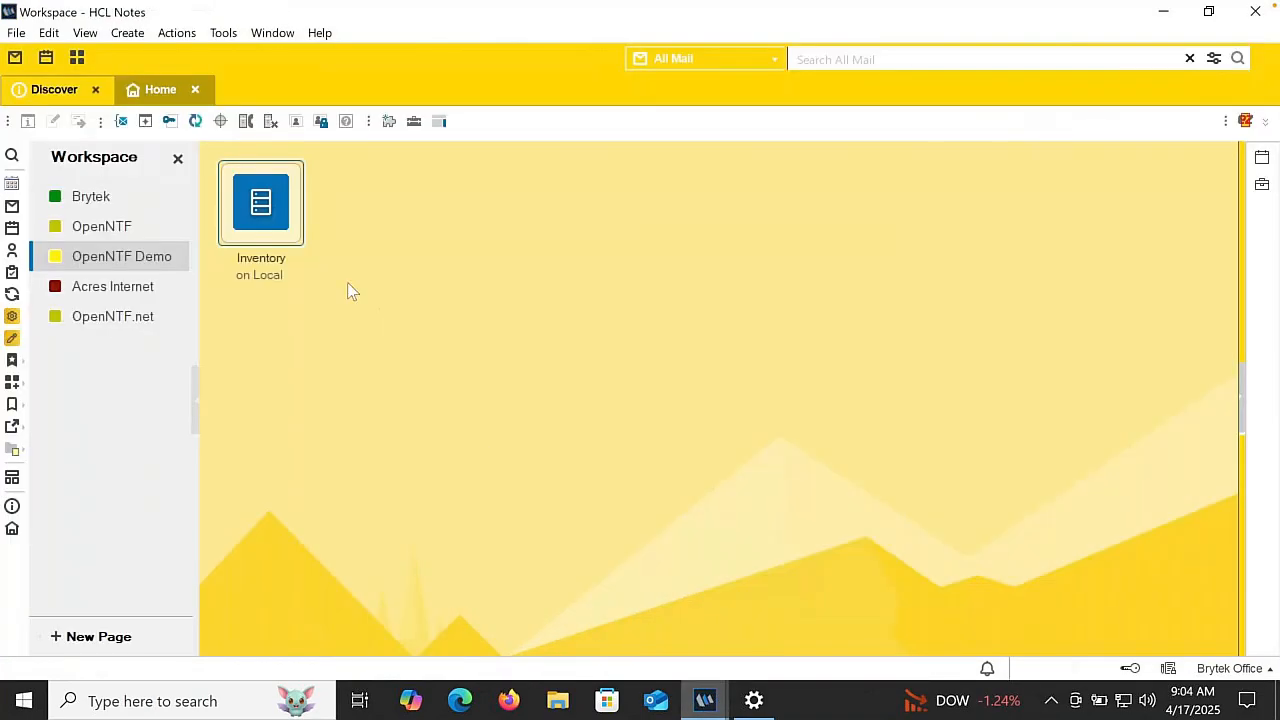
click(265, 207)
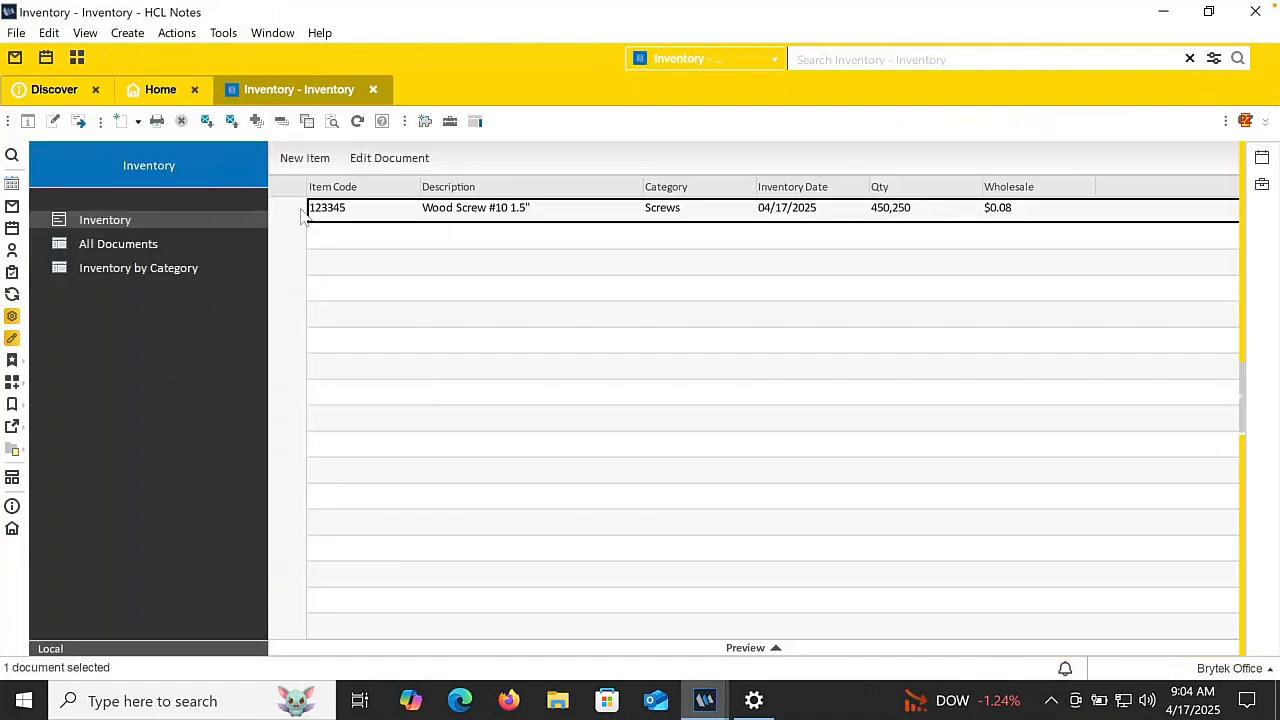
click(96, 248)
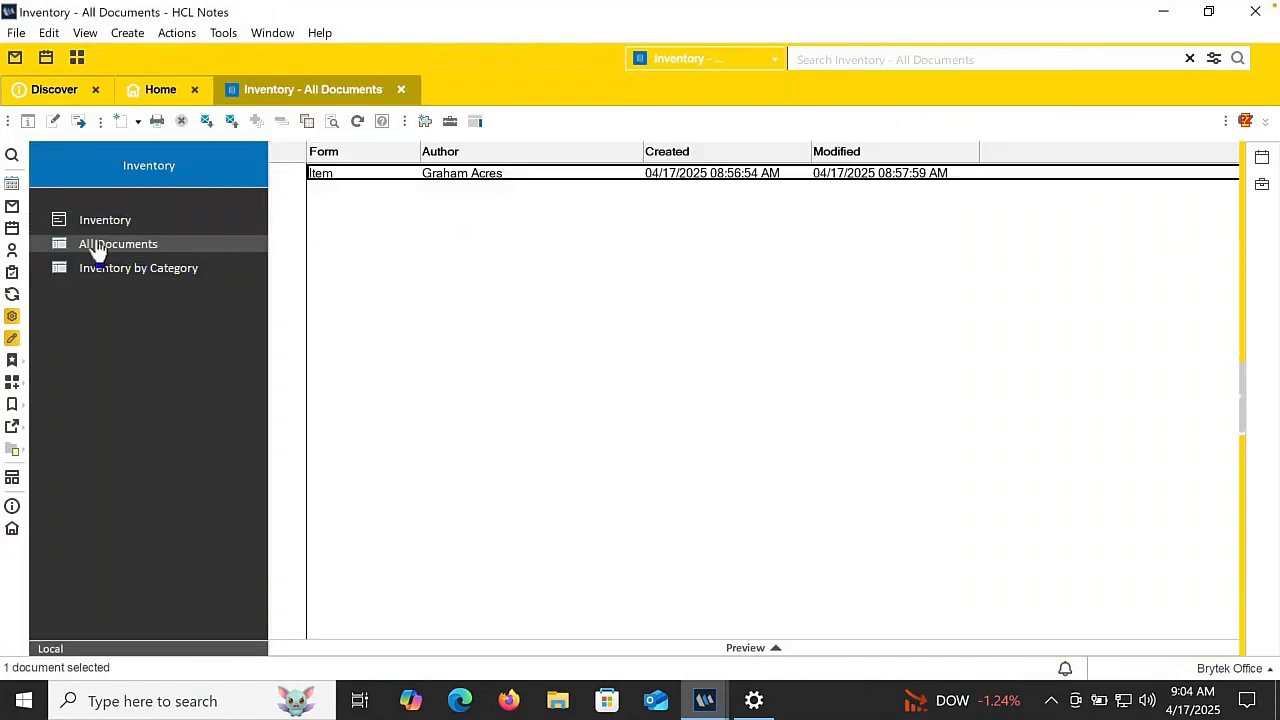
double_click(563, 176)
key(Escape)
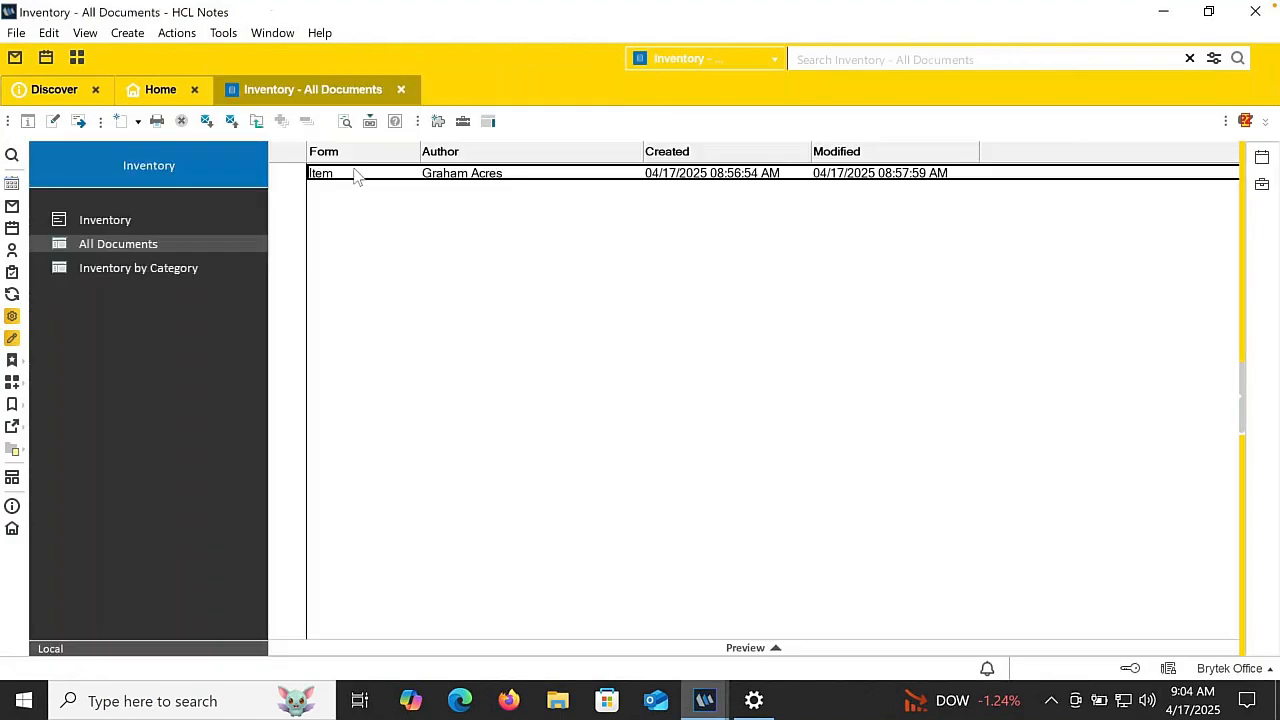